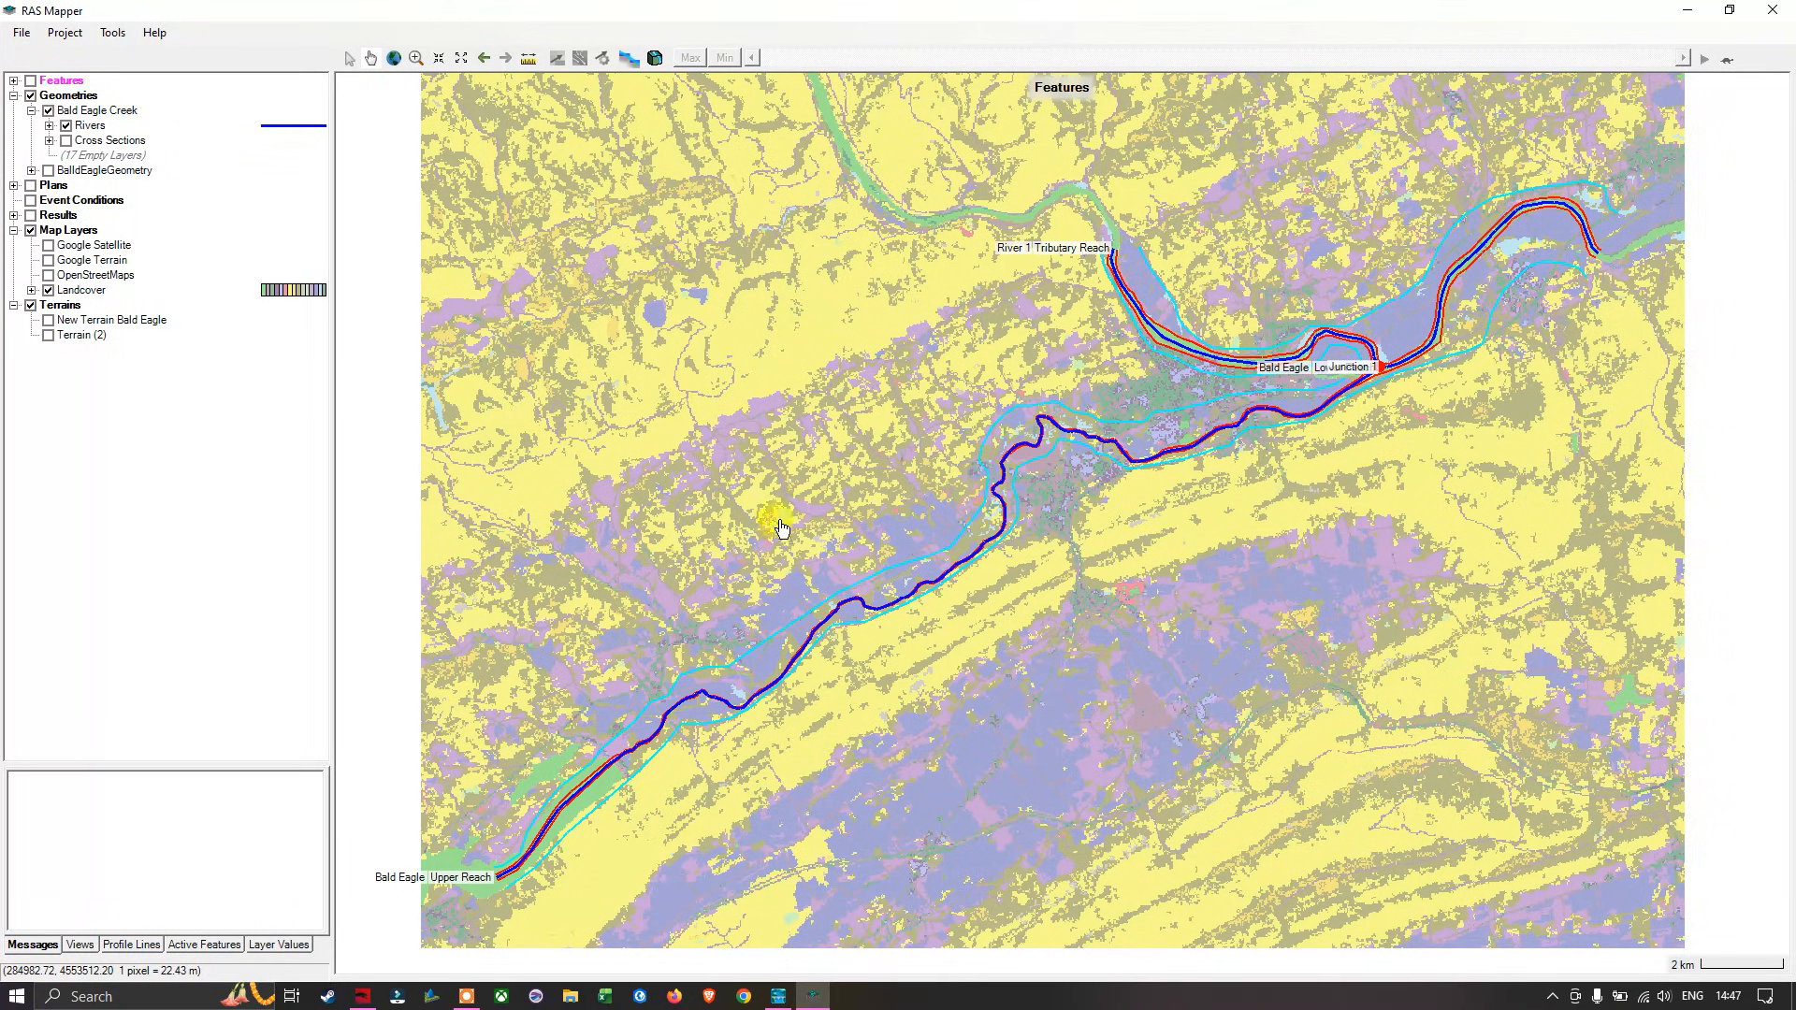
Step: Examine the land cover along the Bald Eagle Upper Reach and its bank lines, both close up and across the whole river
scroll(688, 709, "up", 2)
scroll(688, 709, "up", 3)
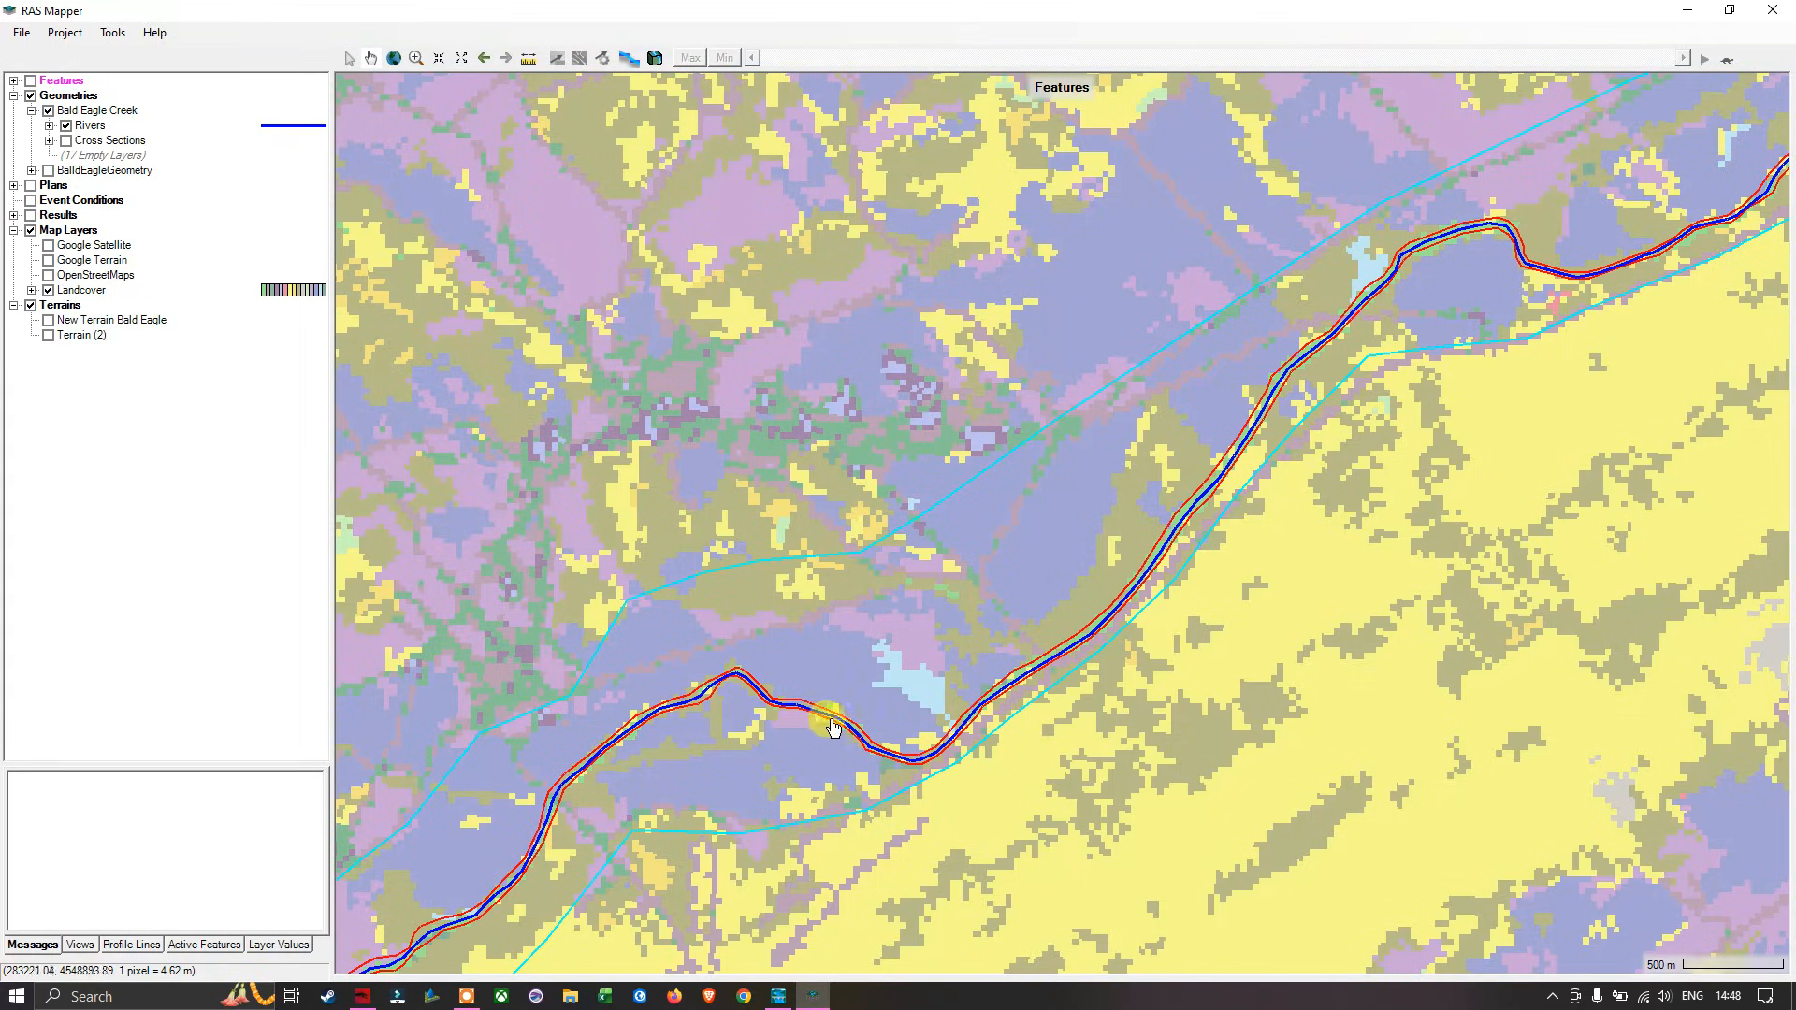
scroll(823, 662, "down", 3)
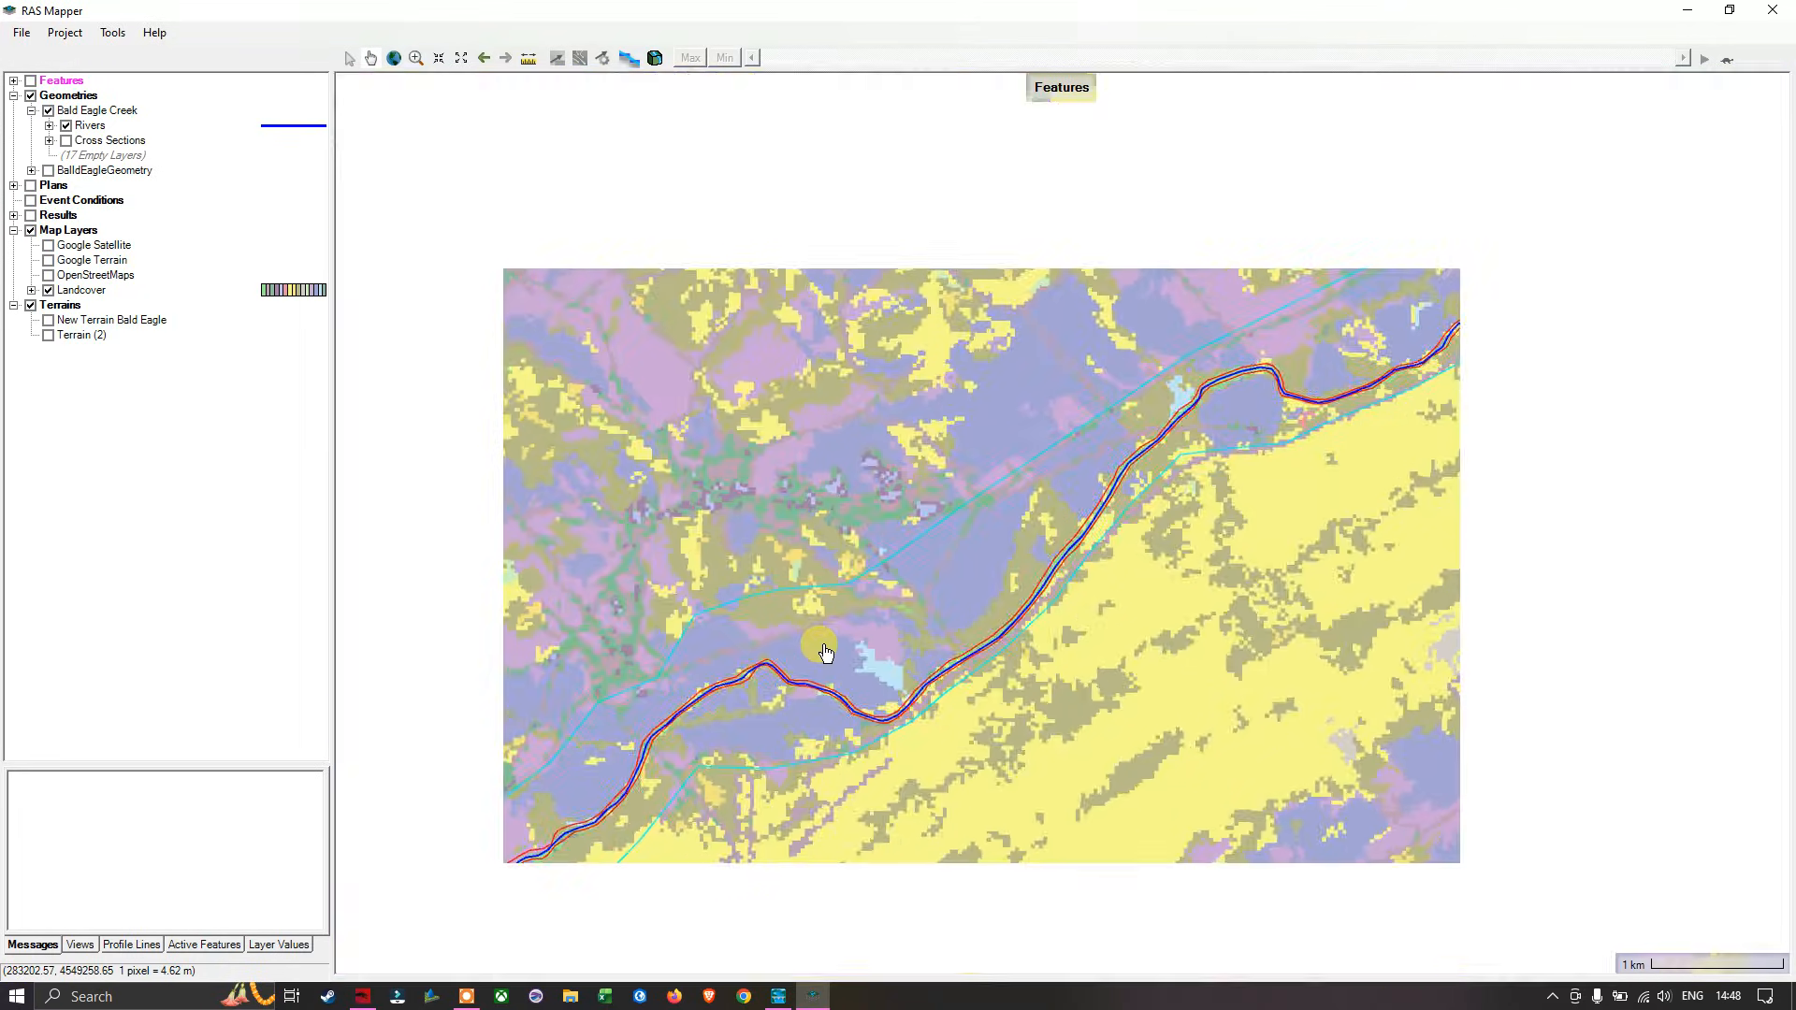
scroll(828, 661, "up", 5)
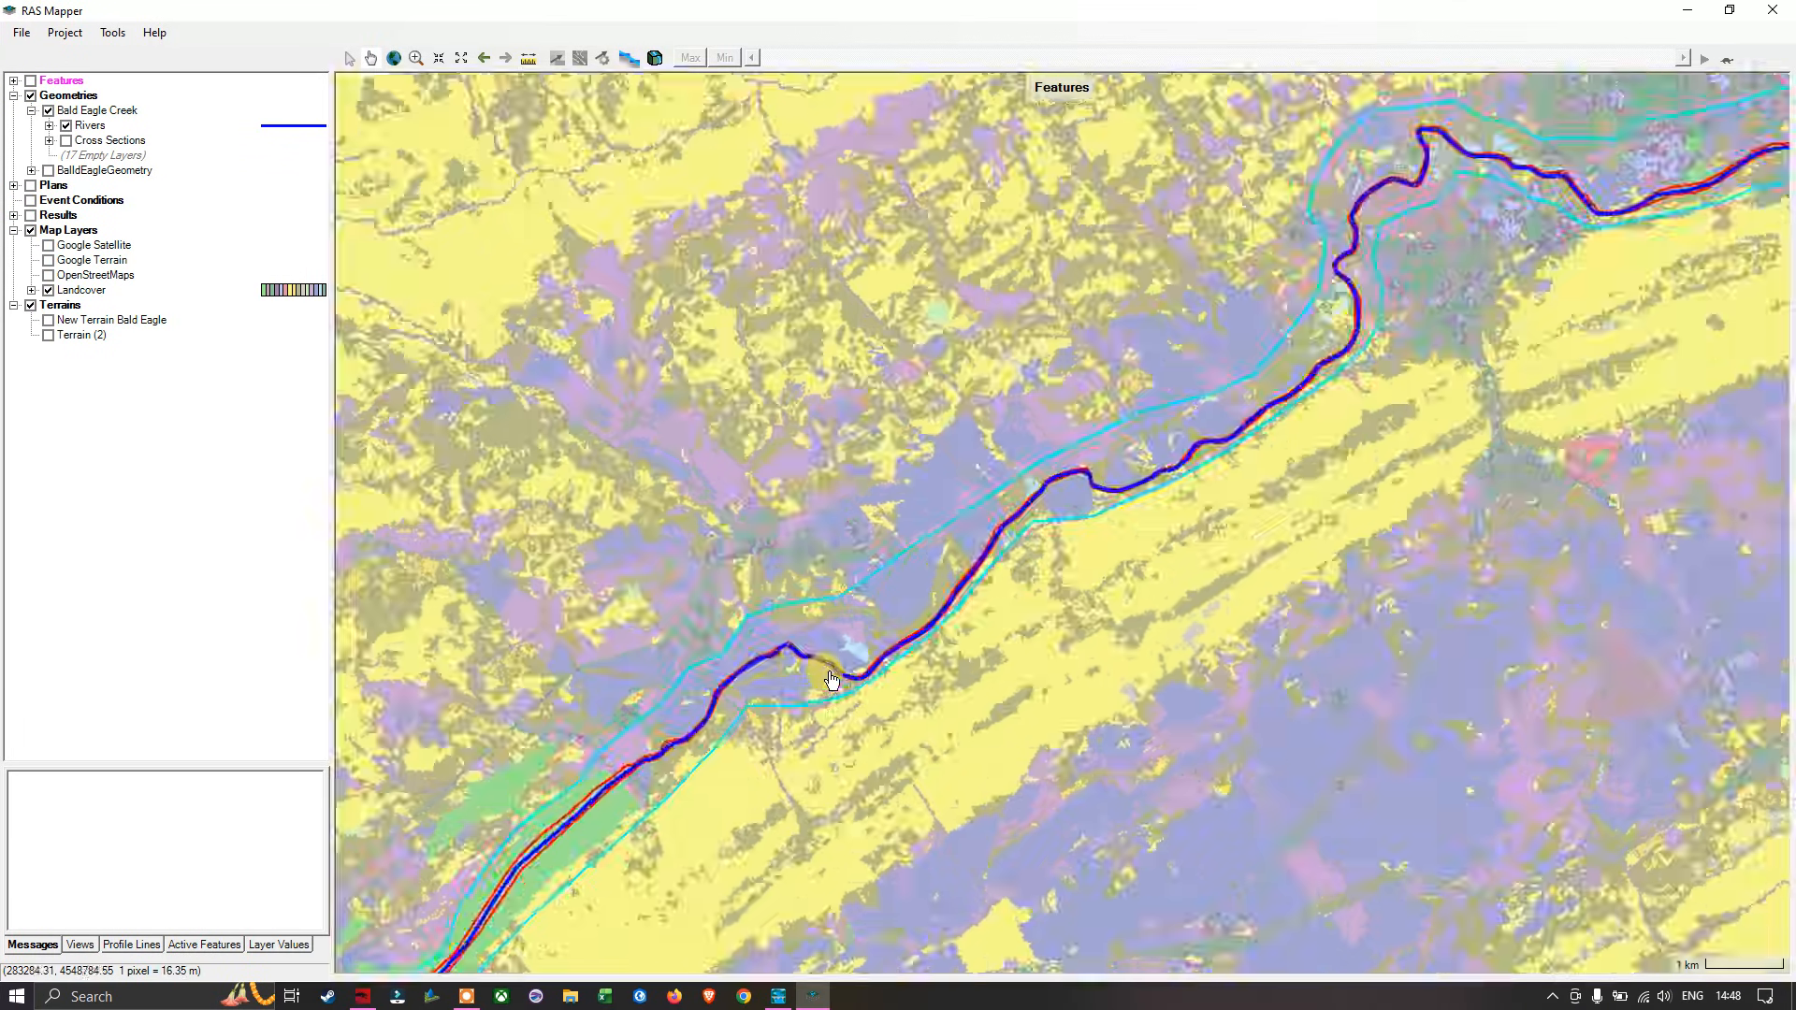
scroll(831, 672, "up", 1)
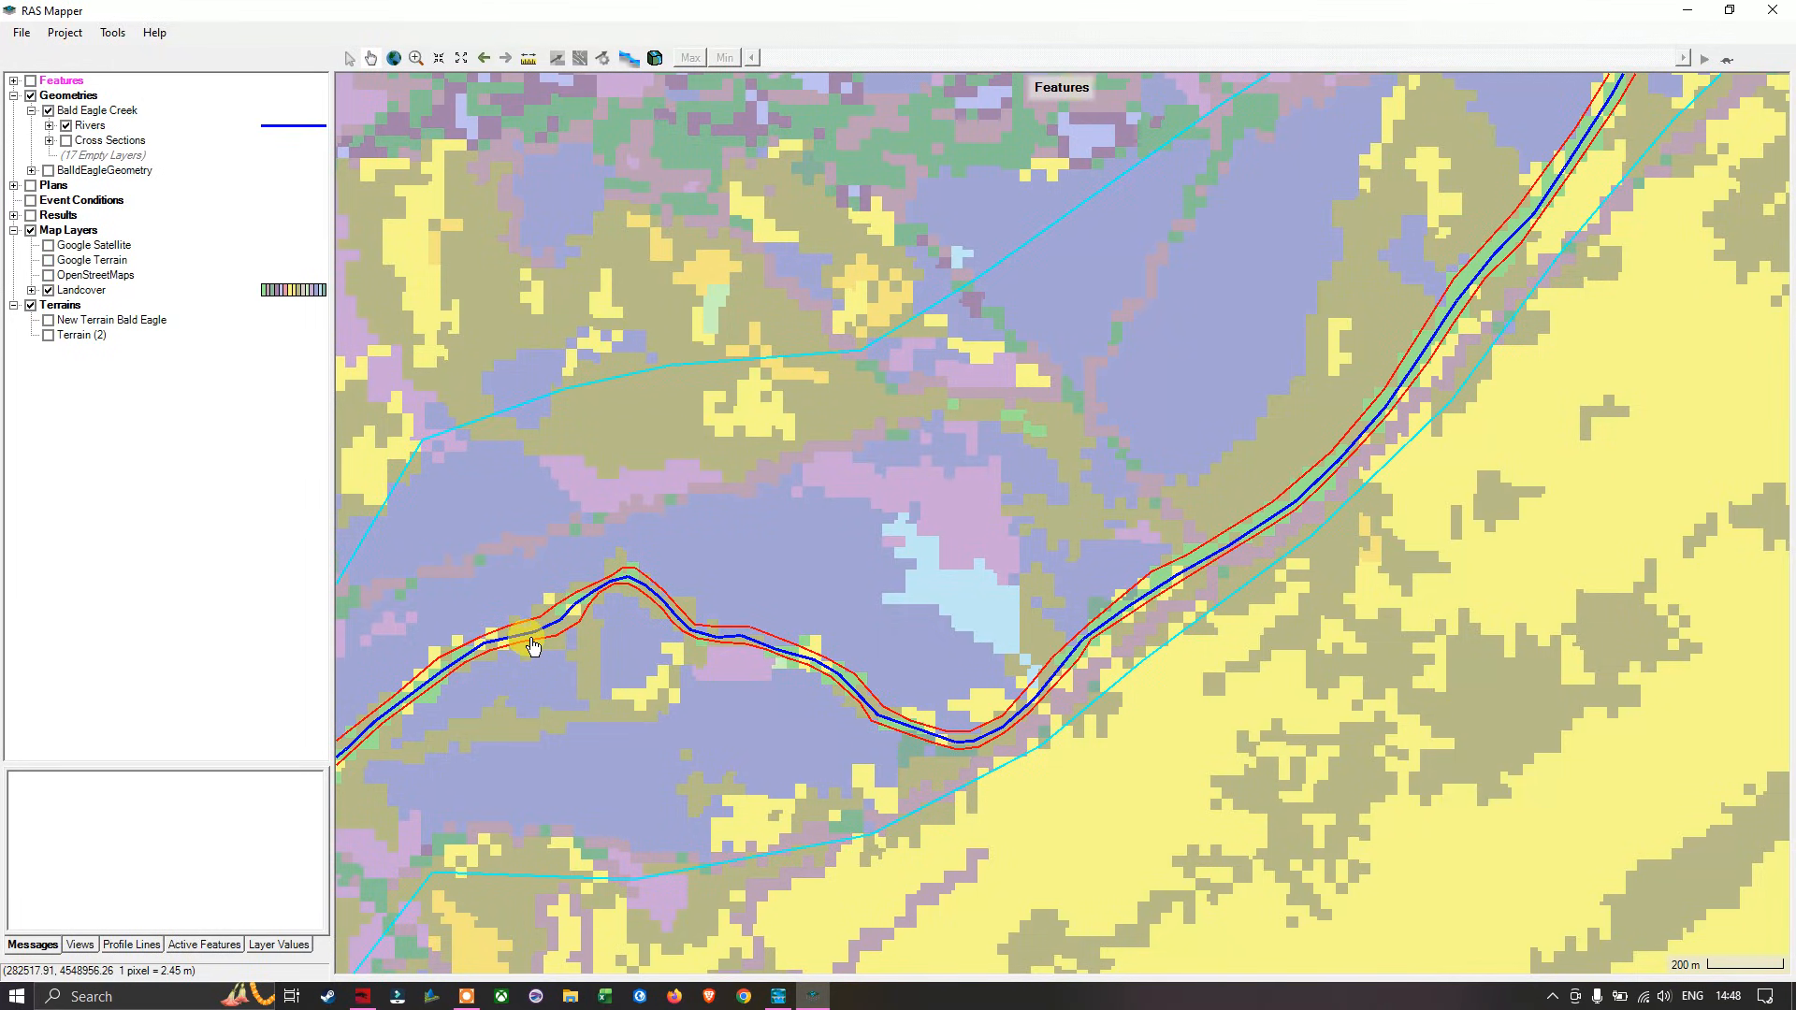
scroll(697, 593, "down", 5)
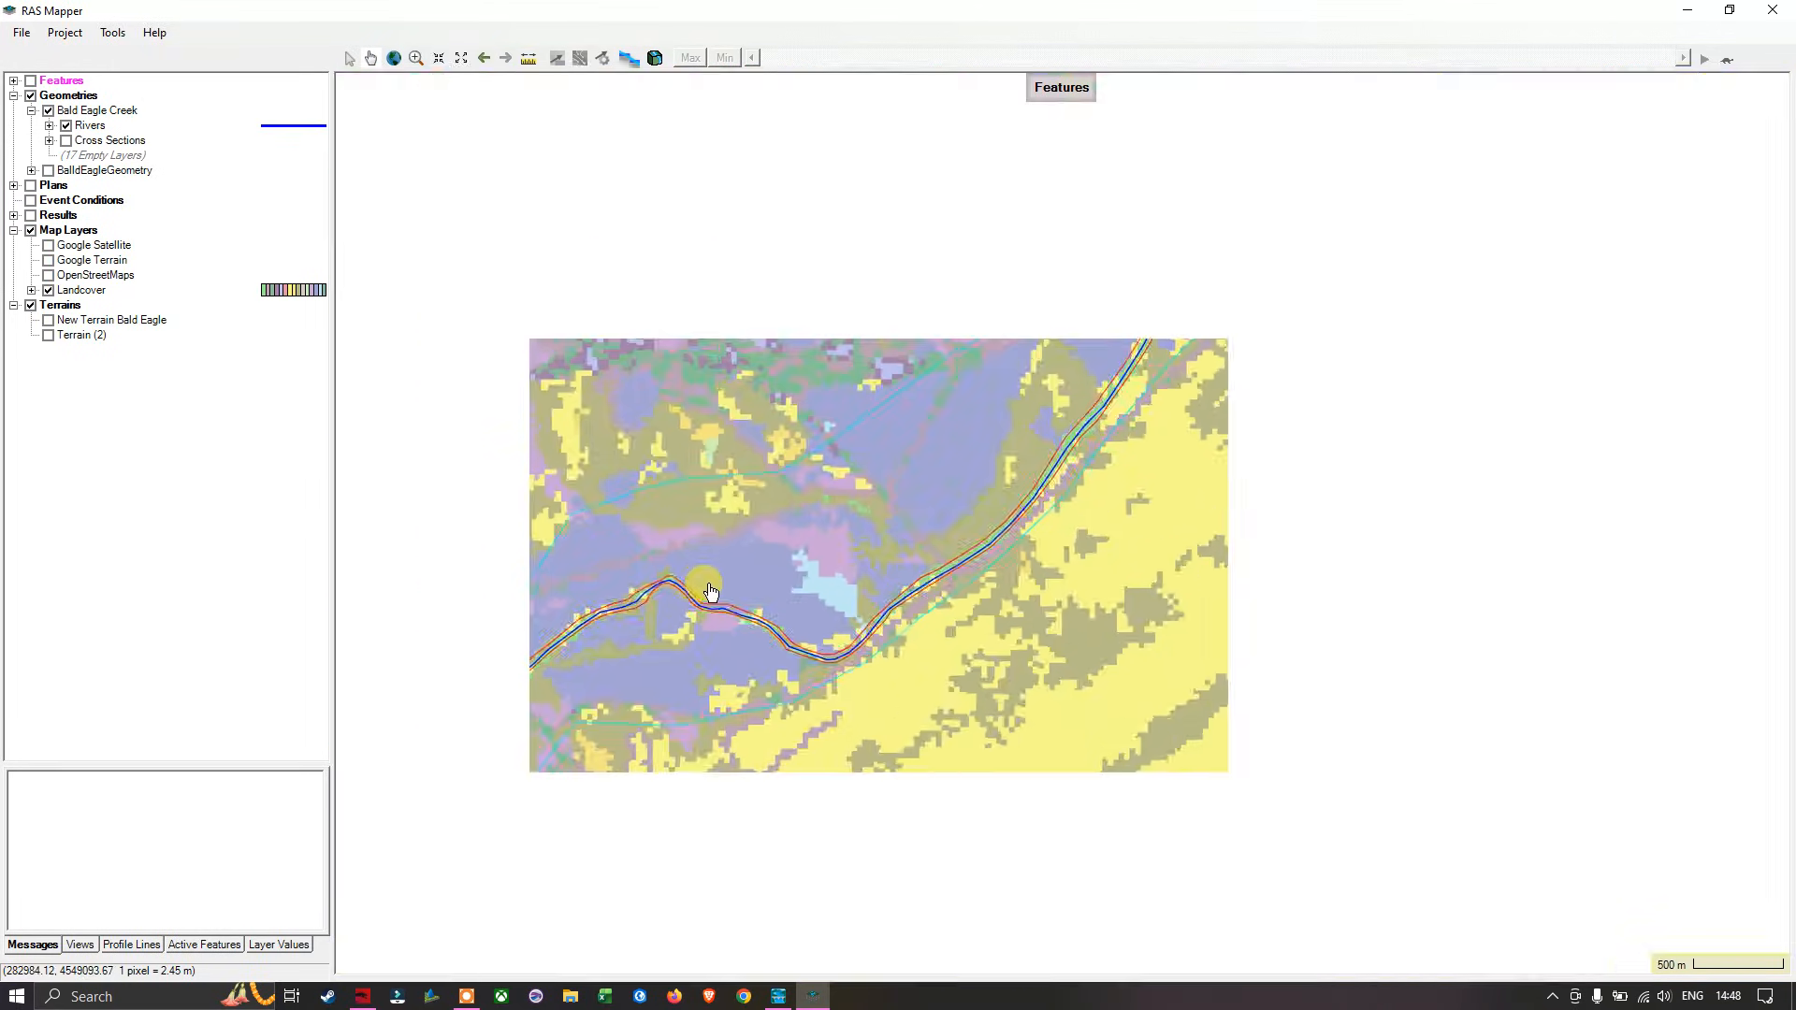
scroll(709, 583, "down", 2)
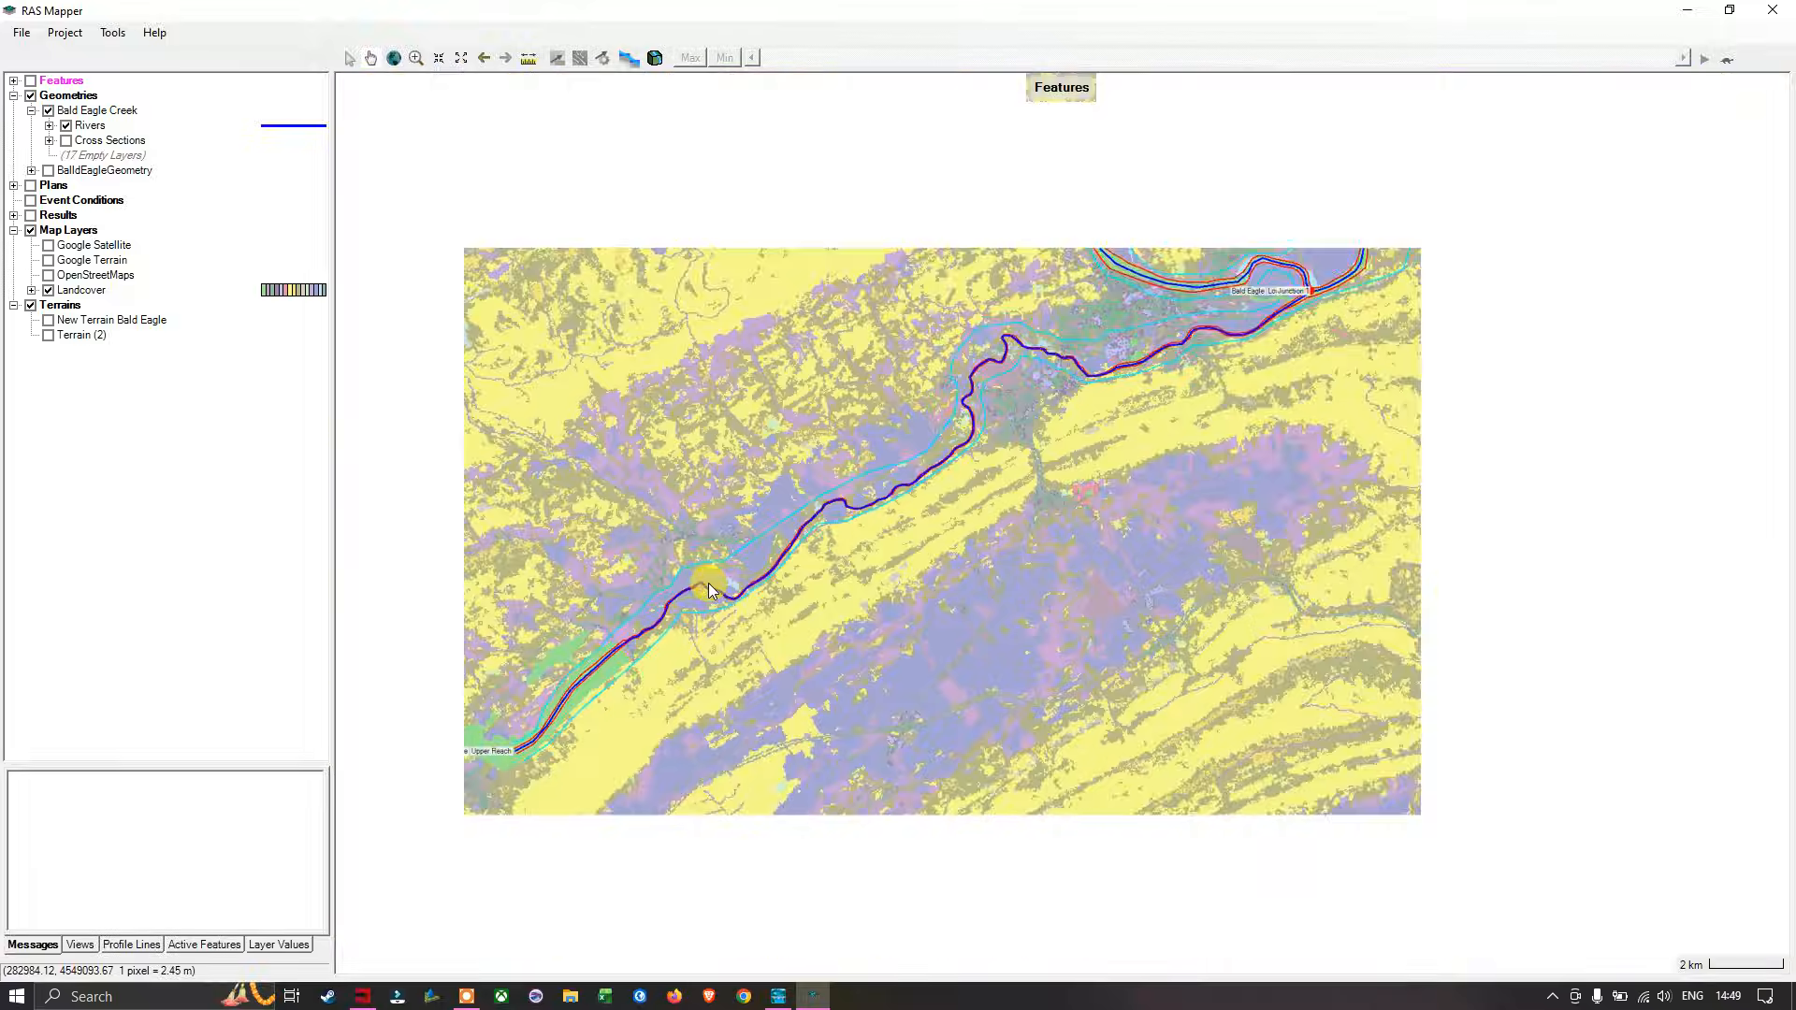
scroll(687, 586, "up", 2)
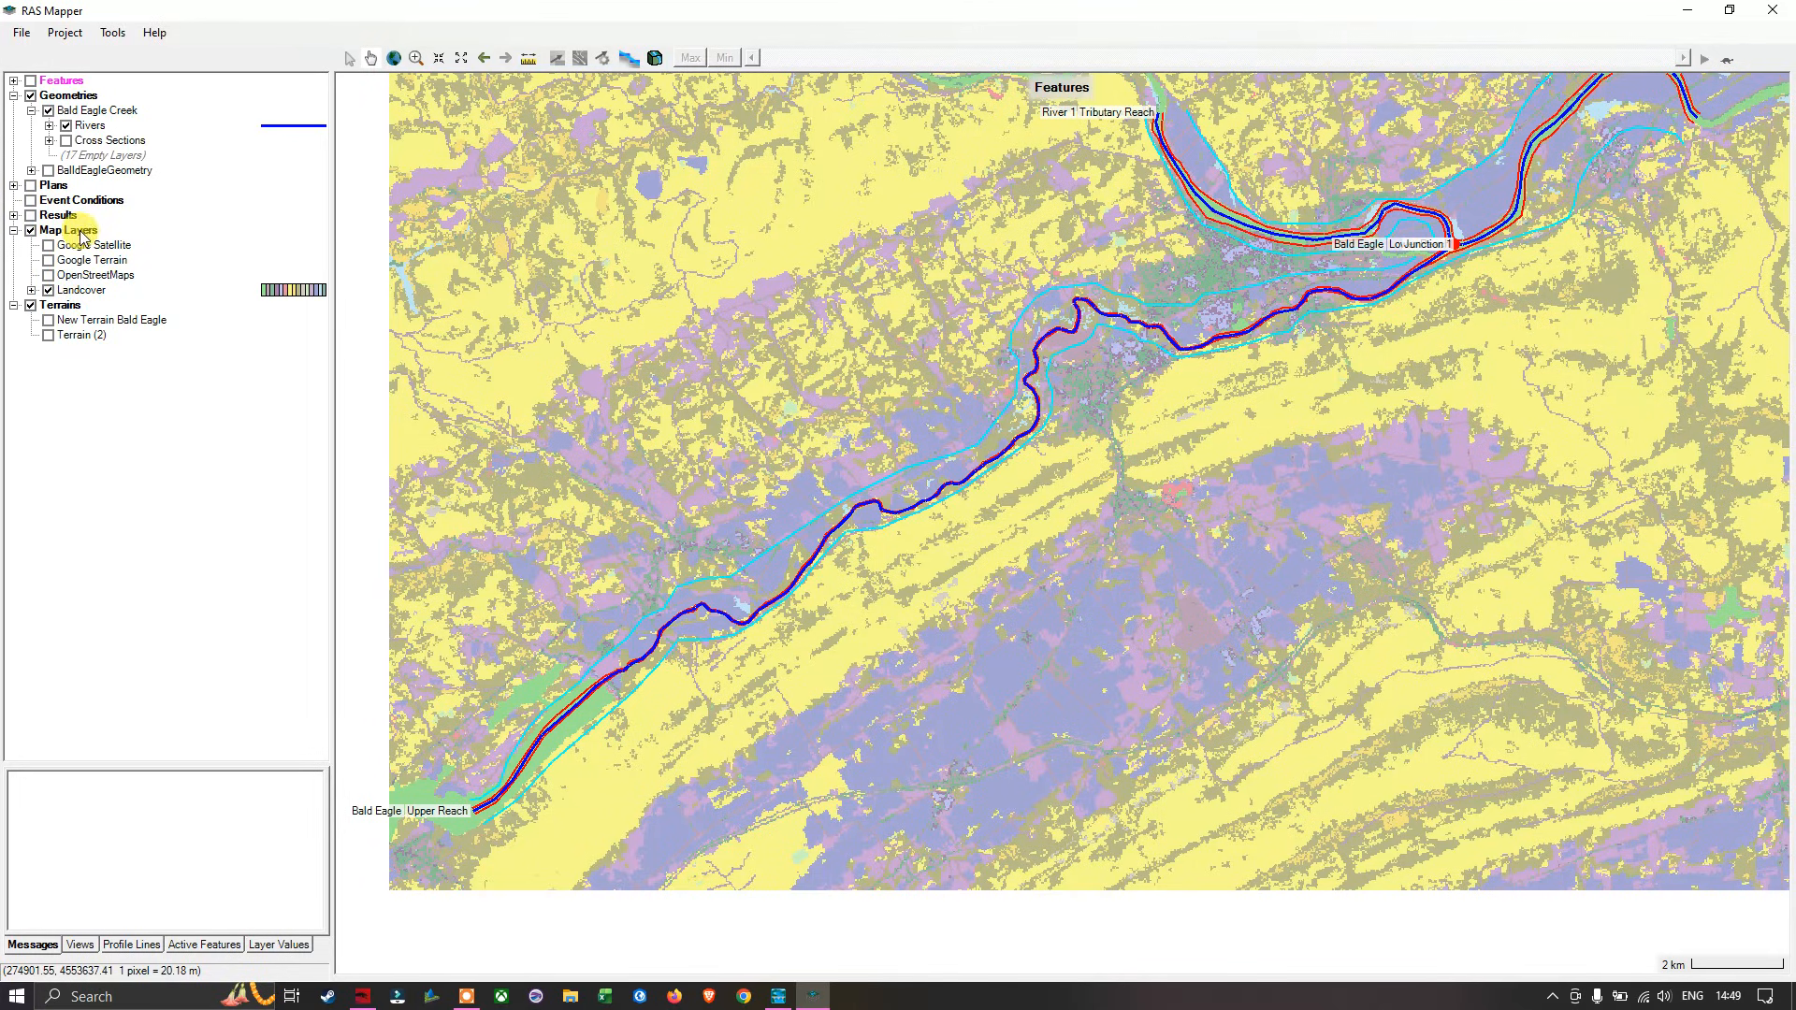
Step: Start editing the Classification Polygons layer under Landcover and activate the Add New Feature tool
left_click(31, 290)
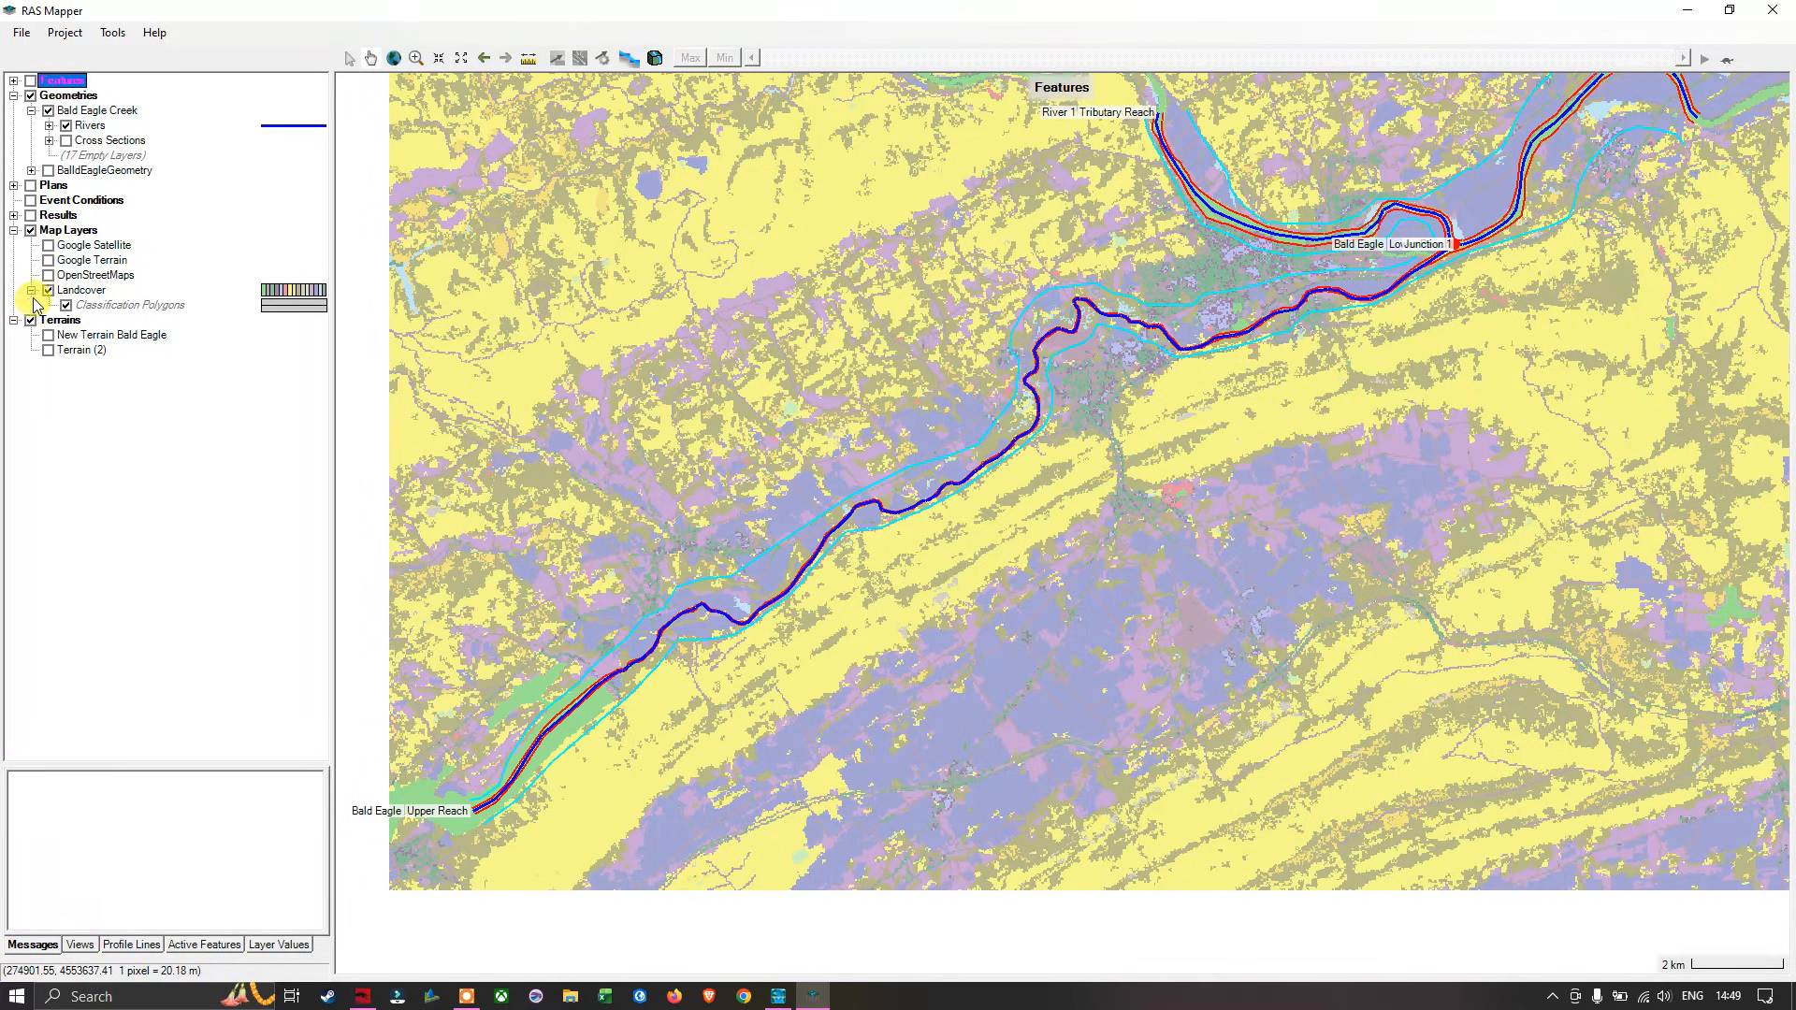
left_click(168, 306)
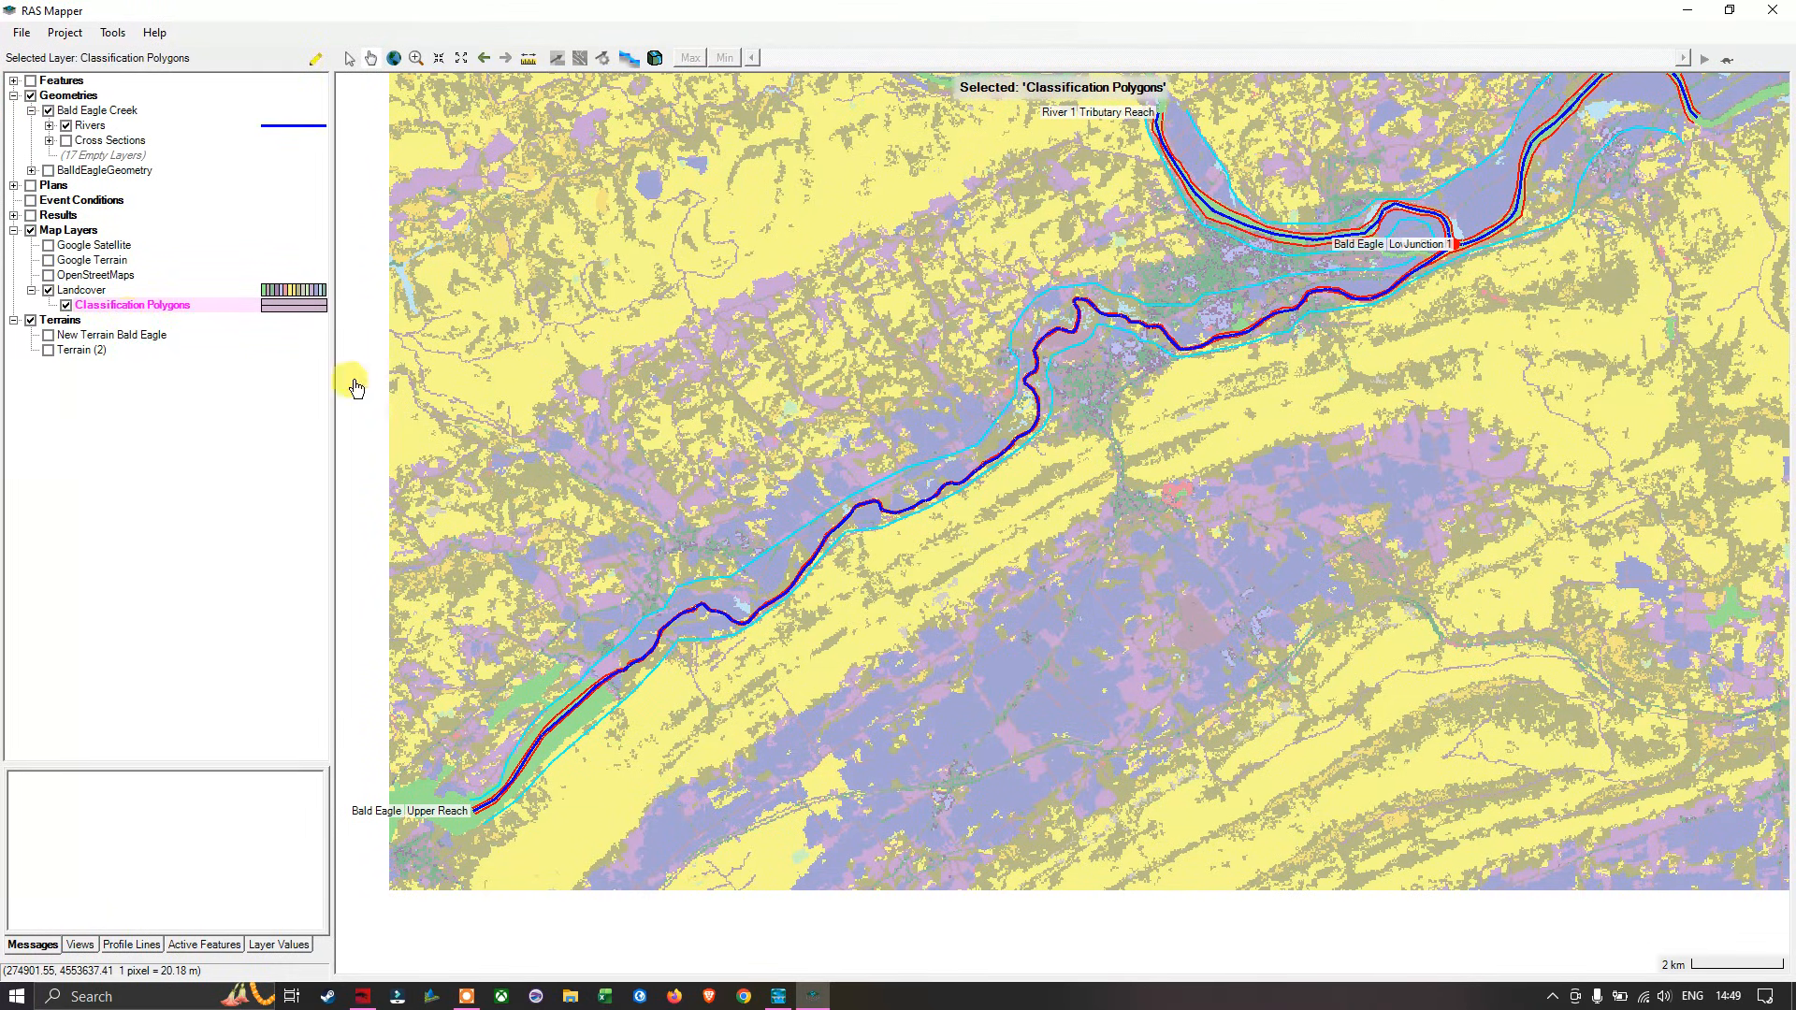
right_click(130, 312)
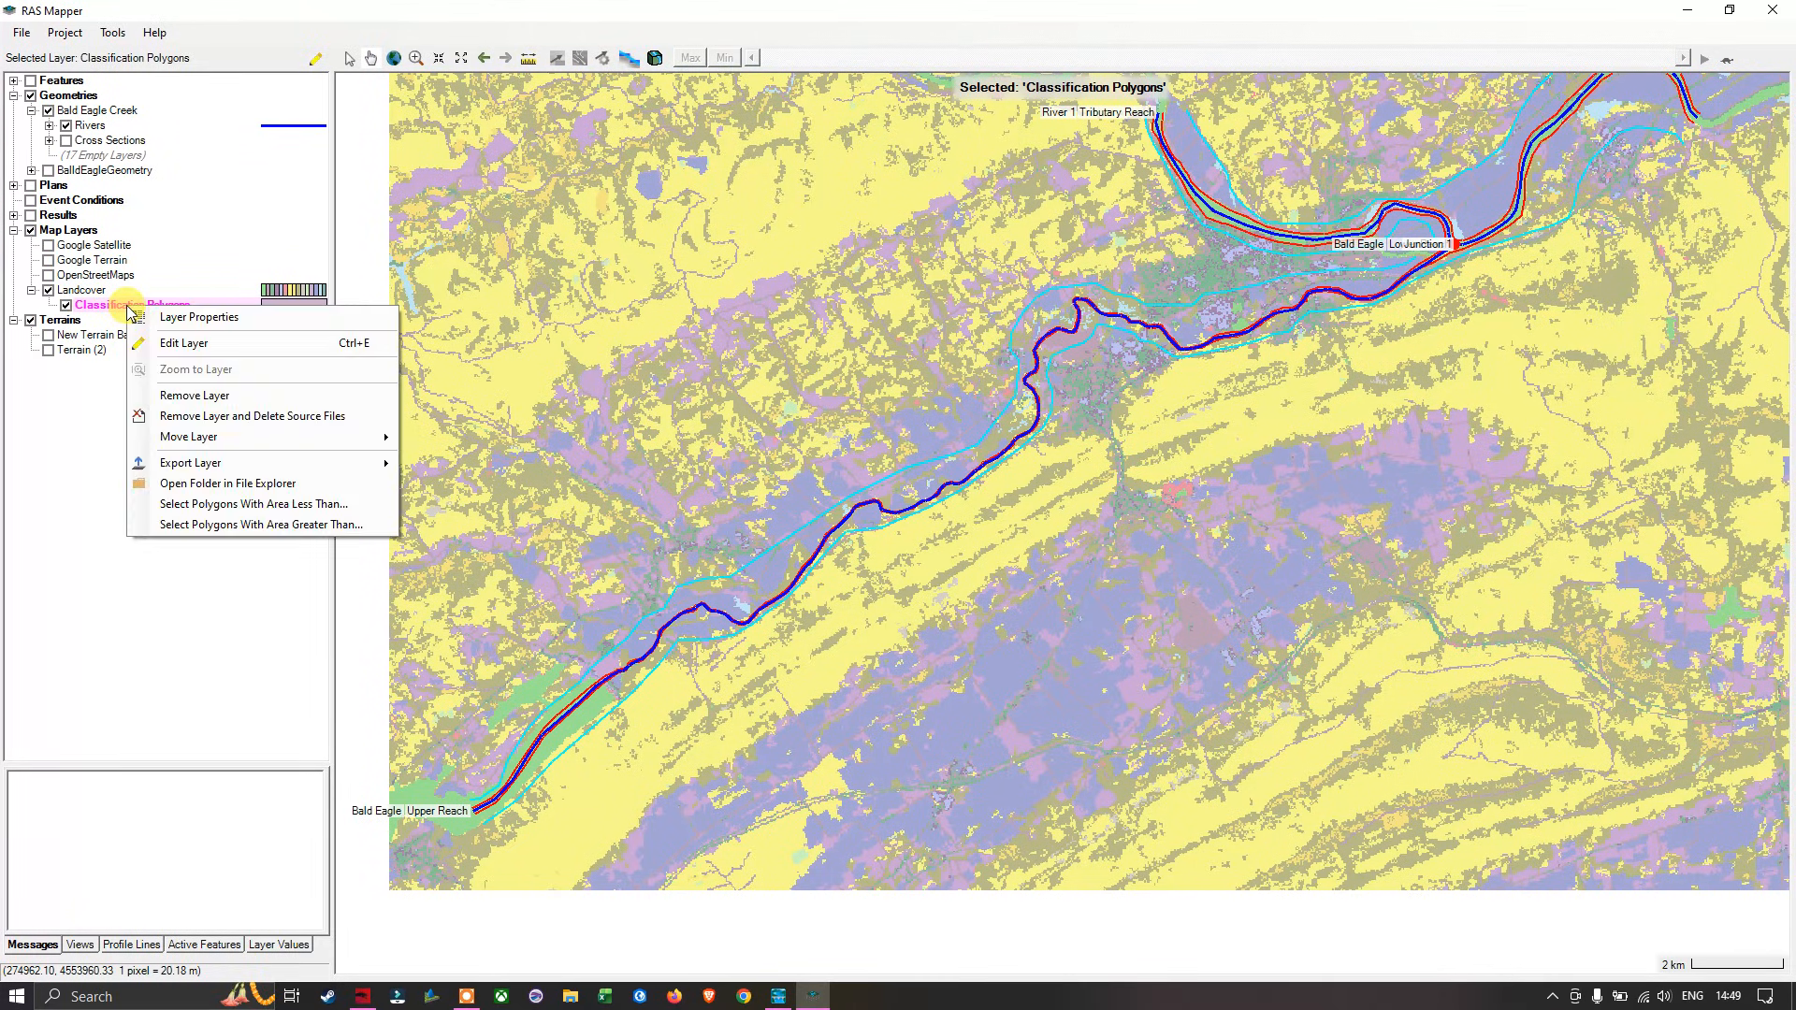
left_click(191, 347)
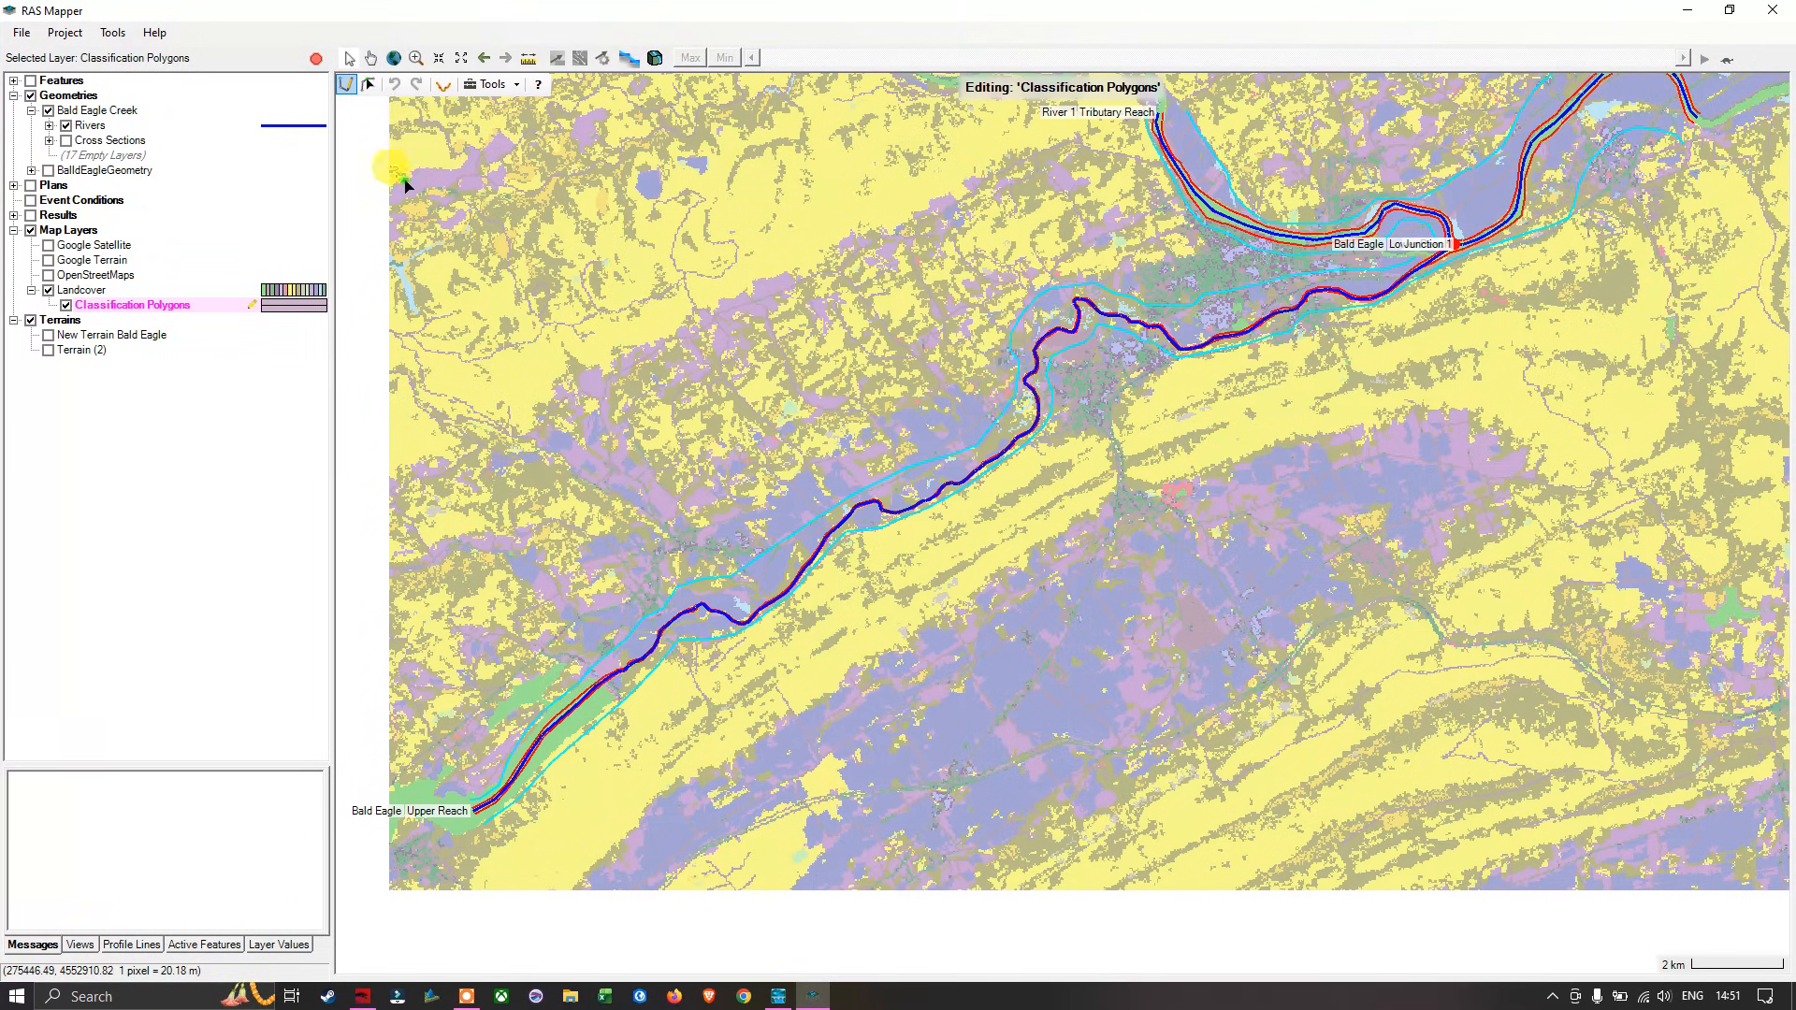
left_click(355, 86)
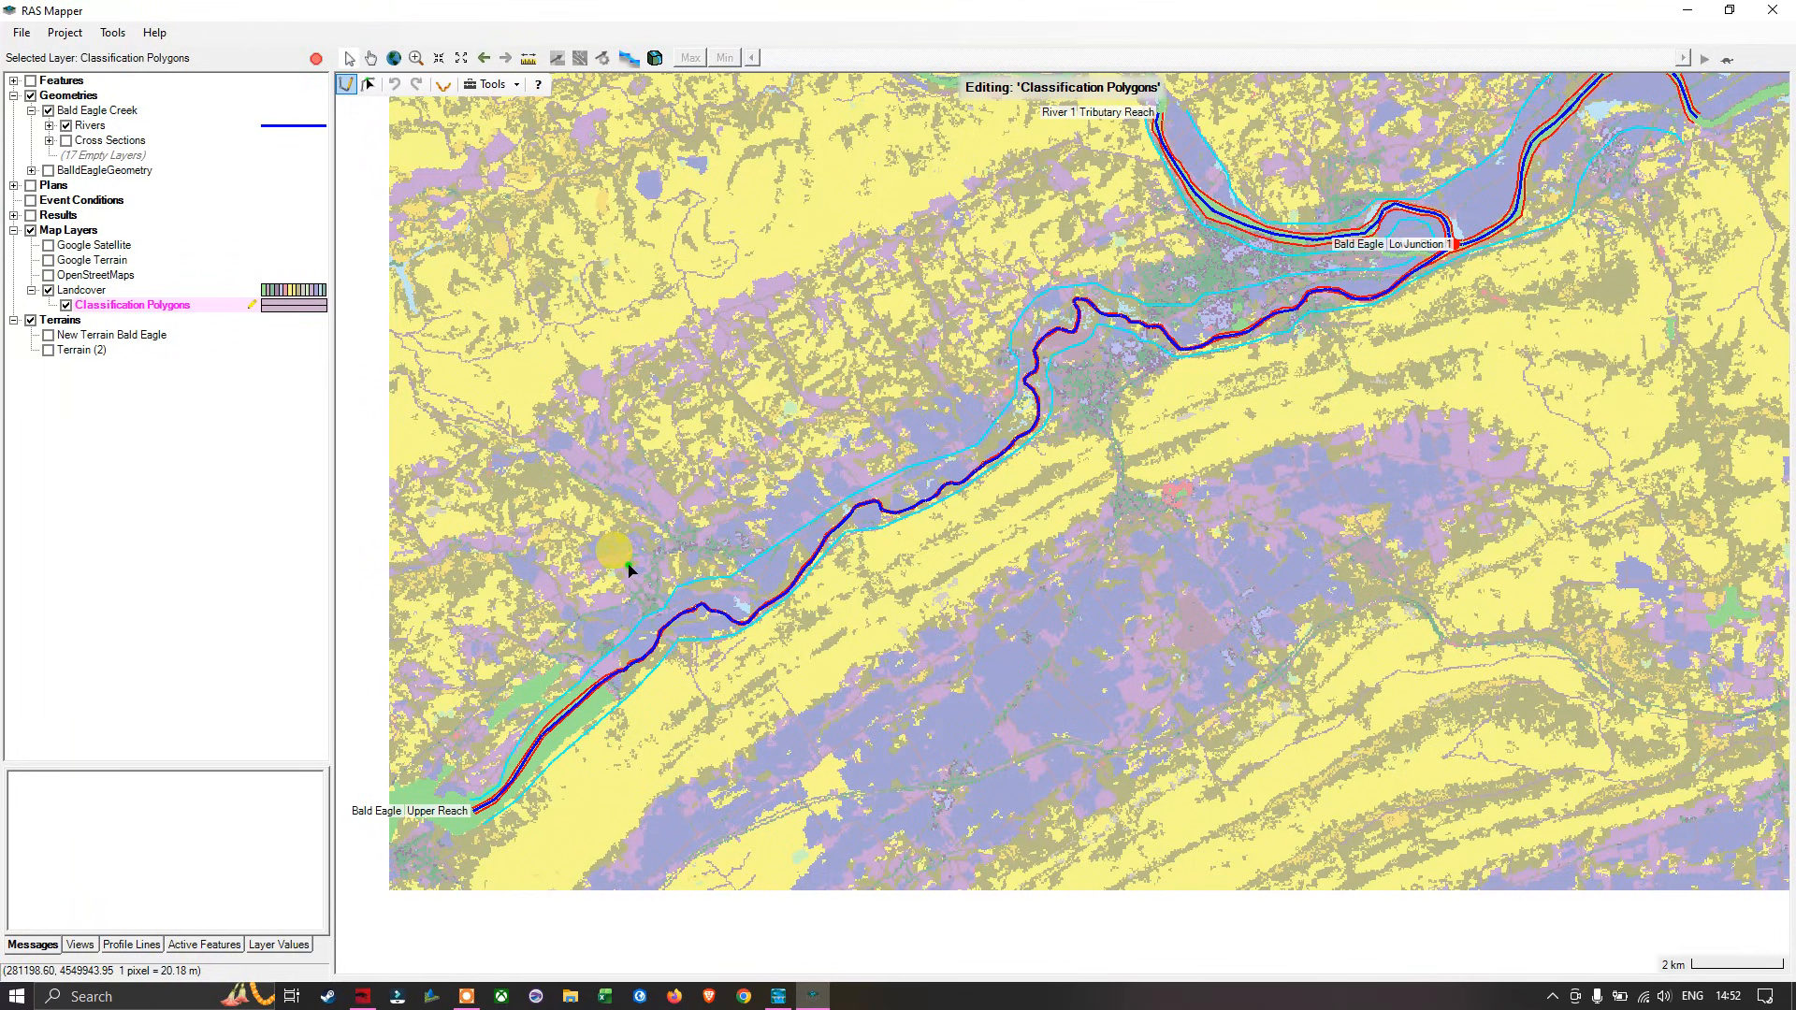
left_click(346, 84)
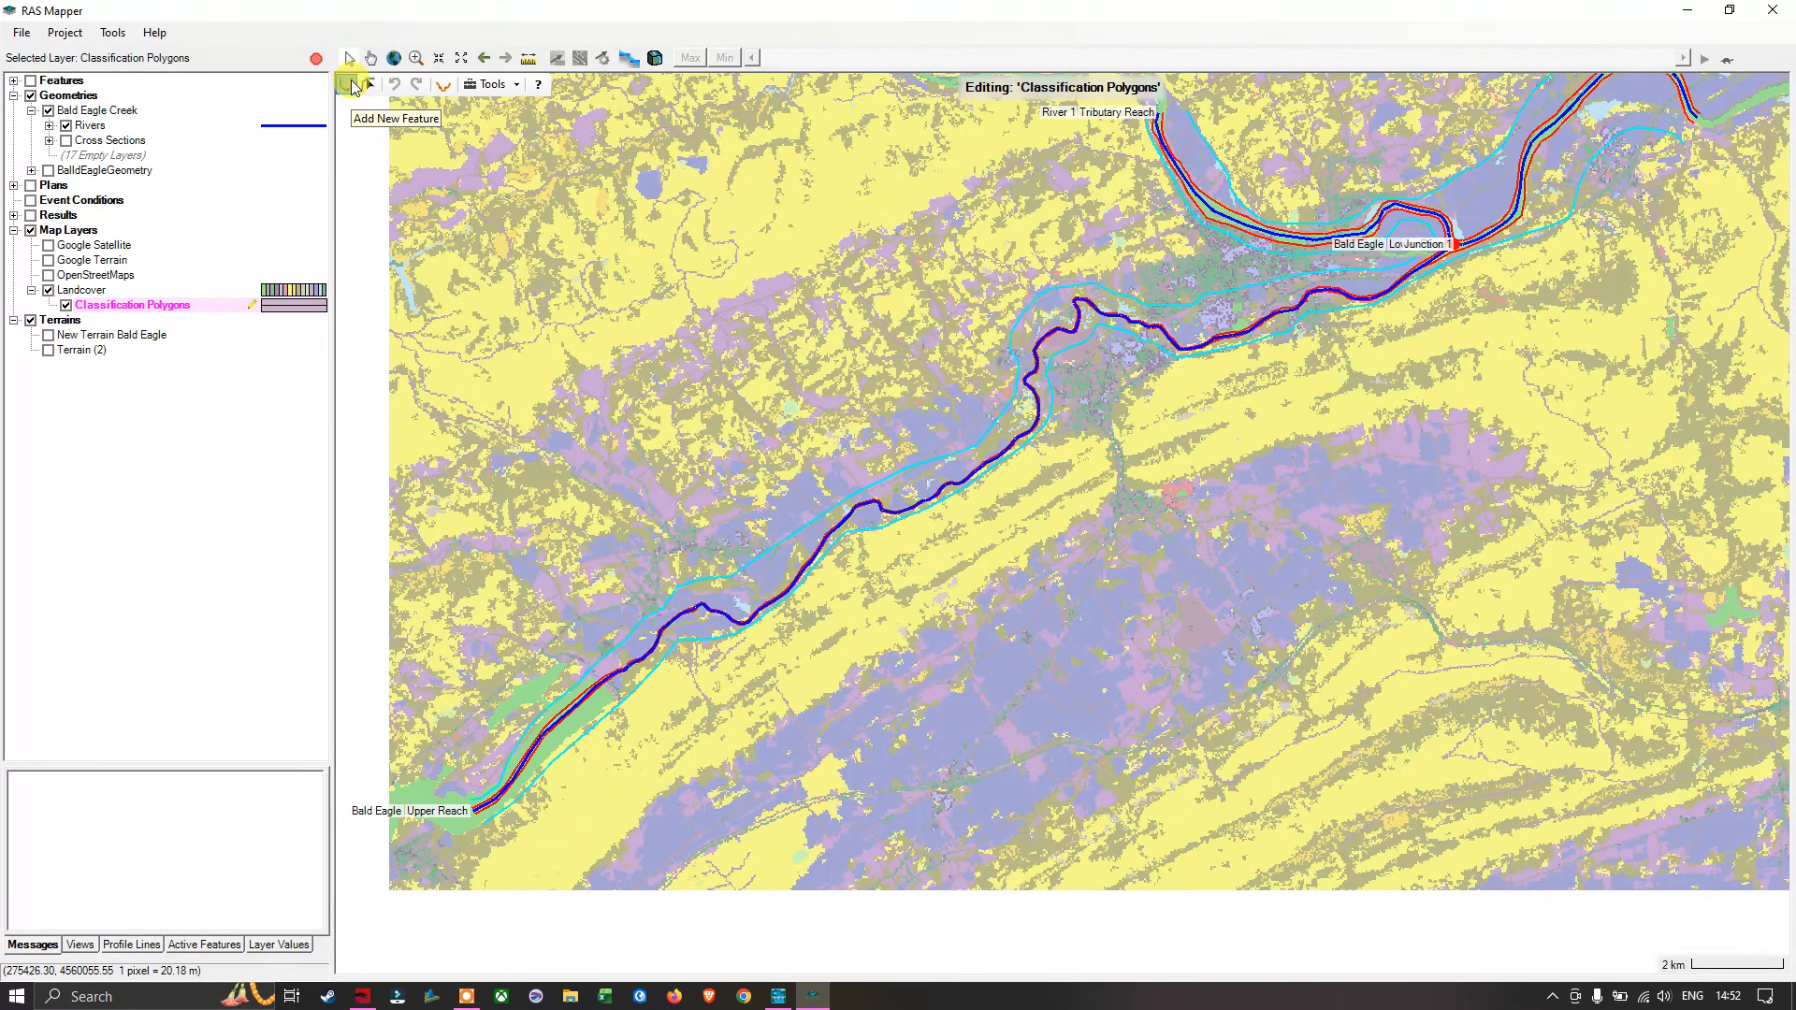
left_click(354, 87)
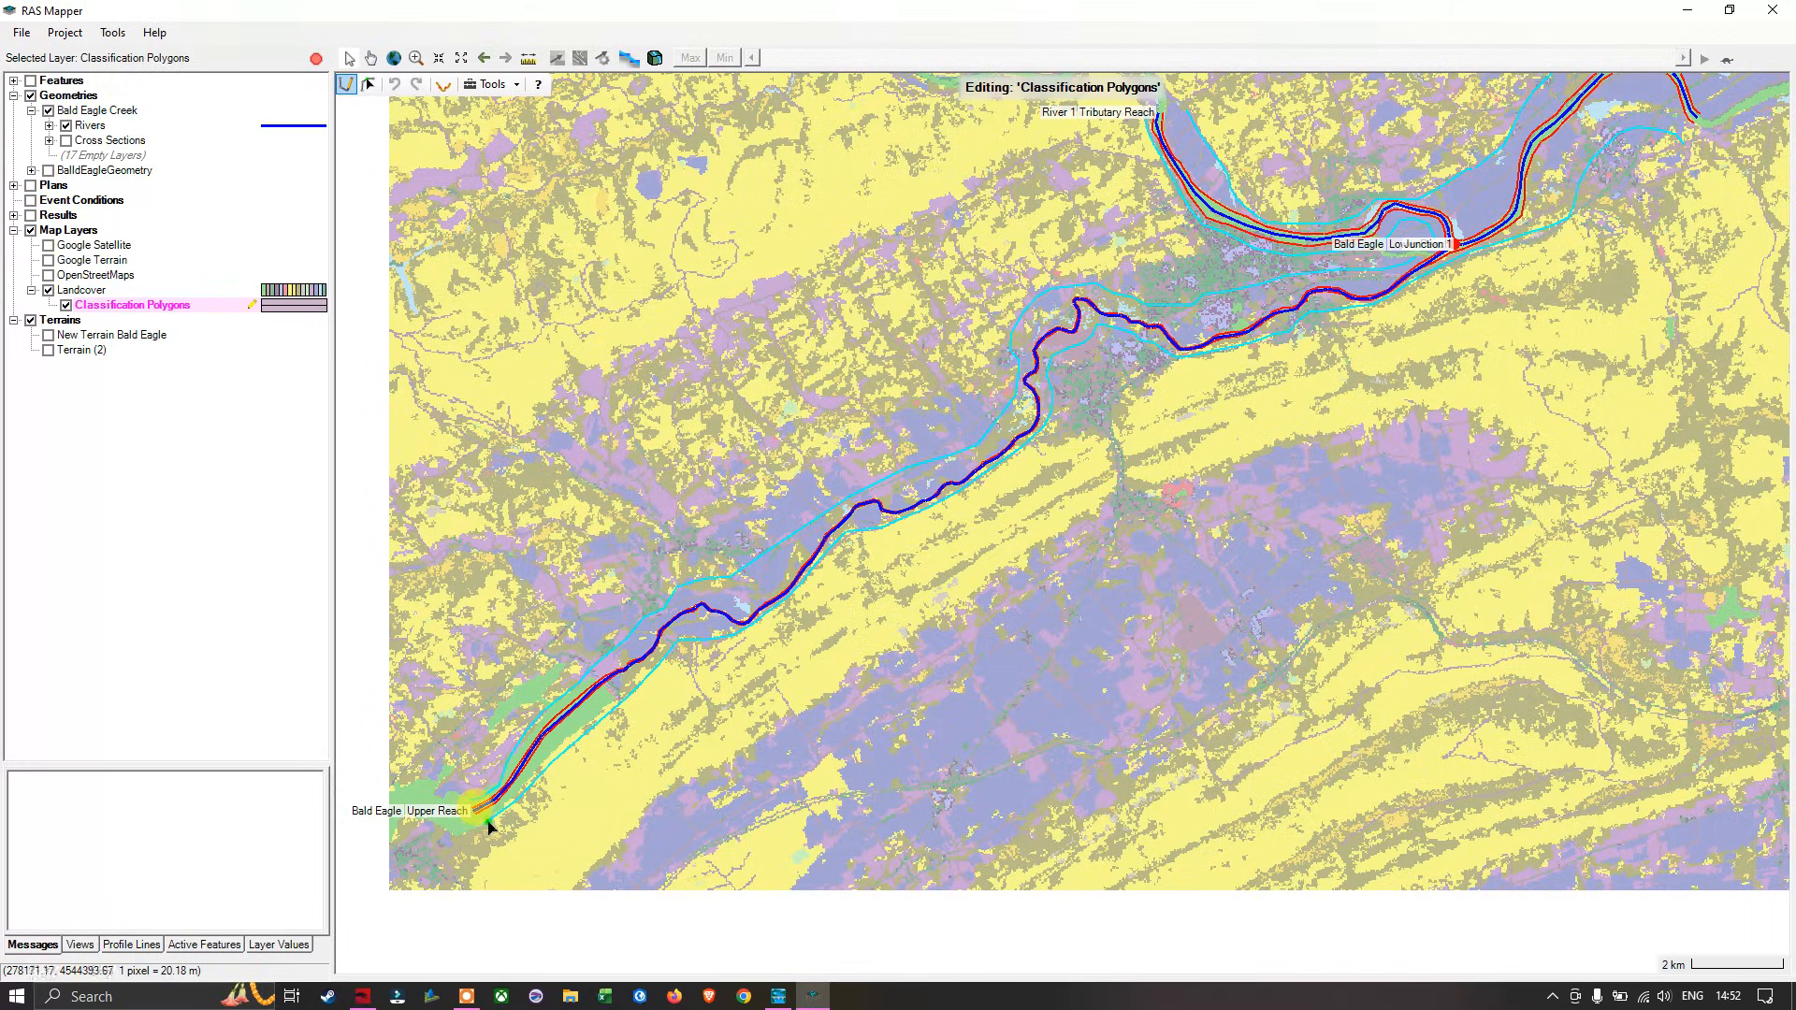
Step: Begin a classification polygon at the Upper Reach's upstream end, crossing between both bank lines and reaching the first bend of the southeastern bank
scroll(547, 734, "up", 3)
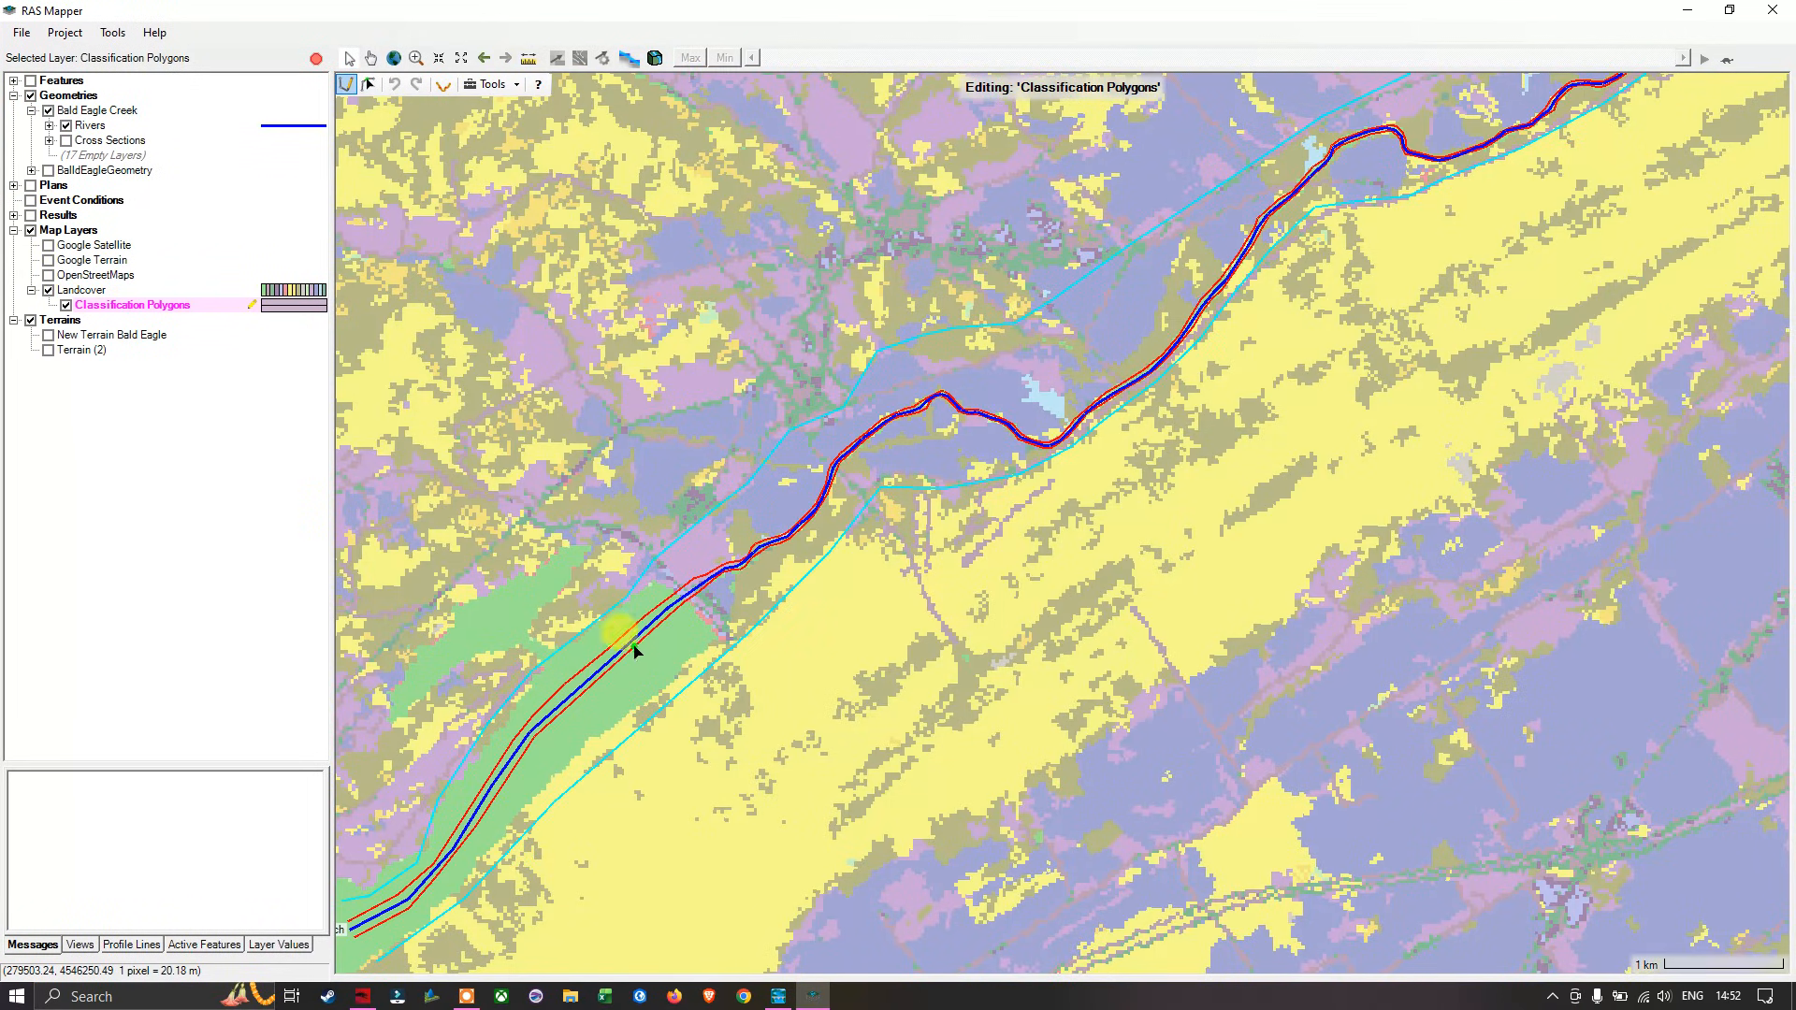
scroll(836, 510, "down", 4)
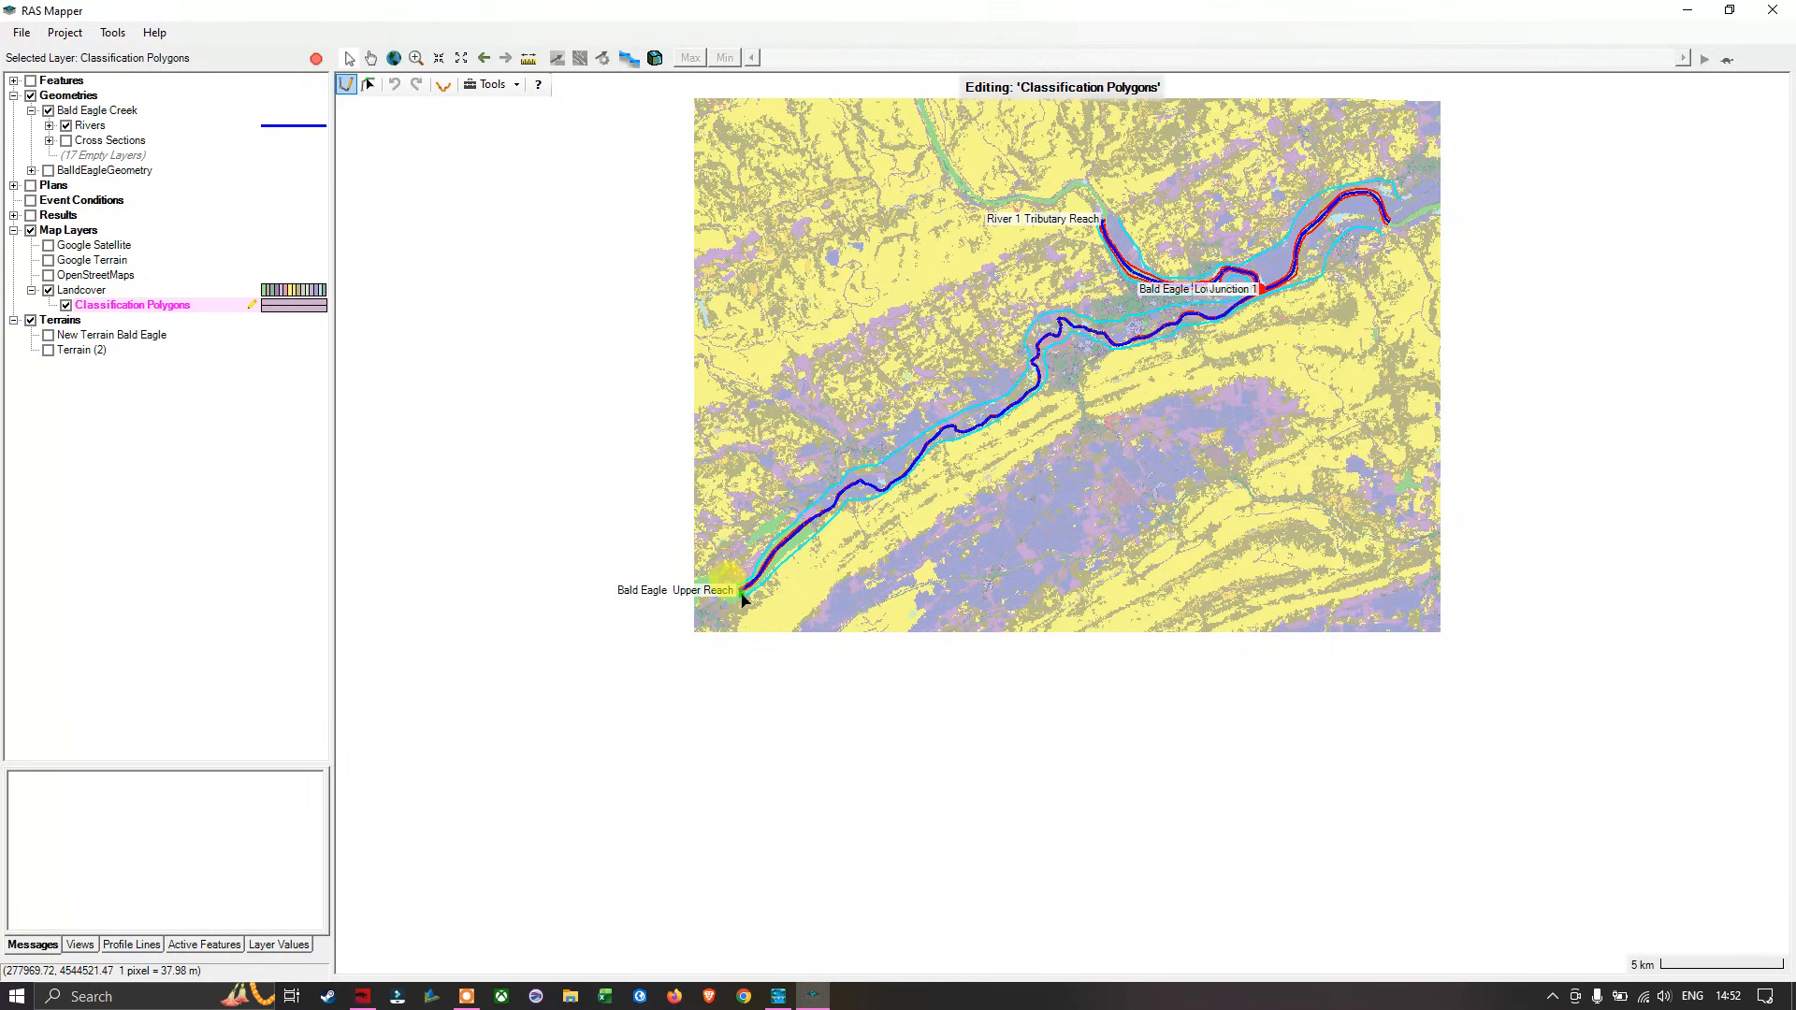
scroll(742, 599, "up", 5)
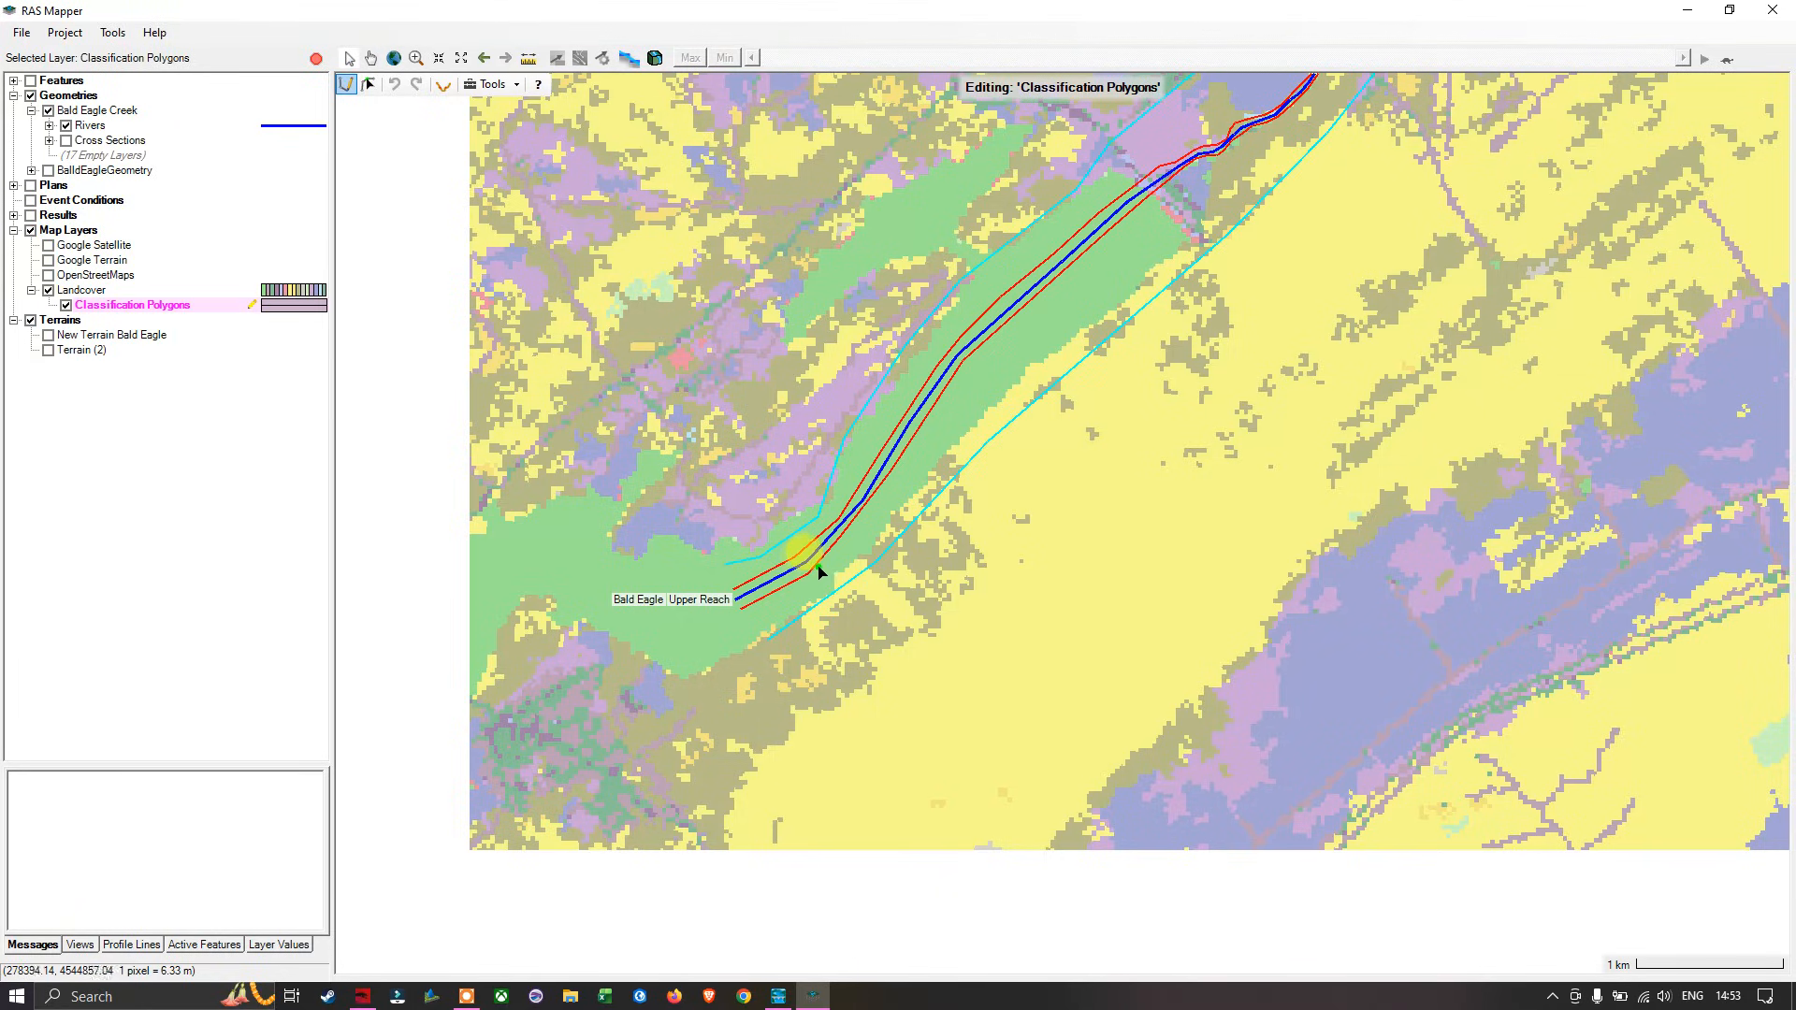
scroll(833, 562, "up", 3)
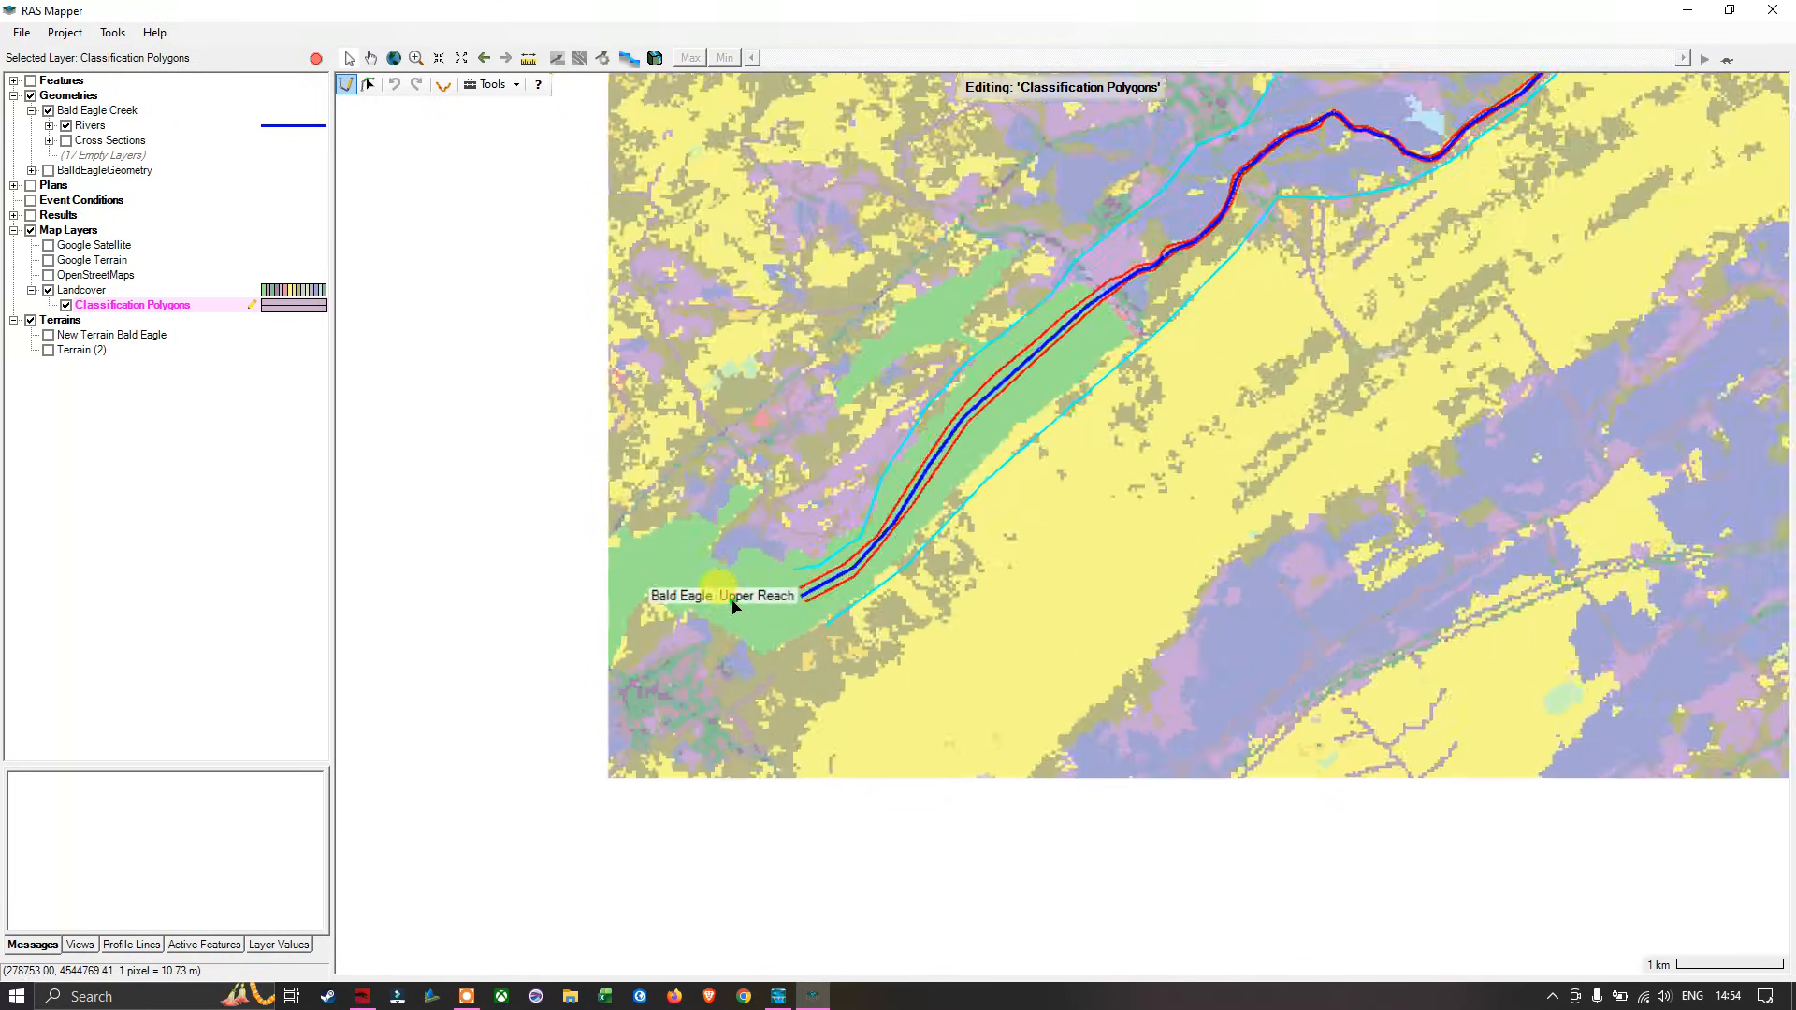
scroll(772, 599, "up", 3)
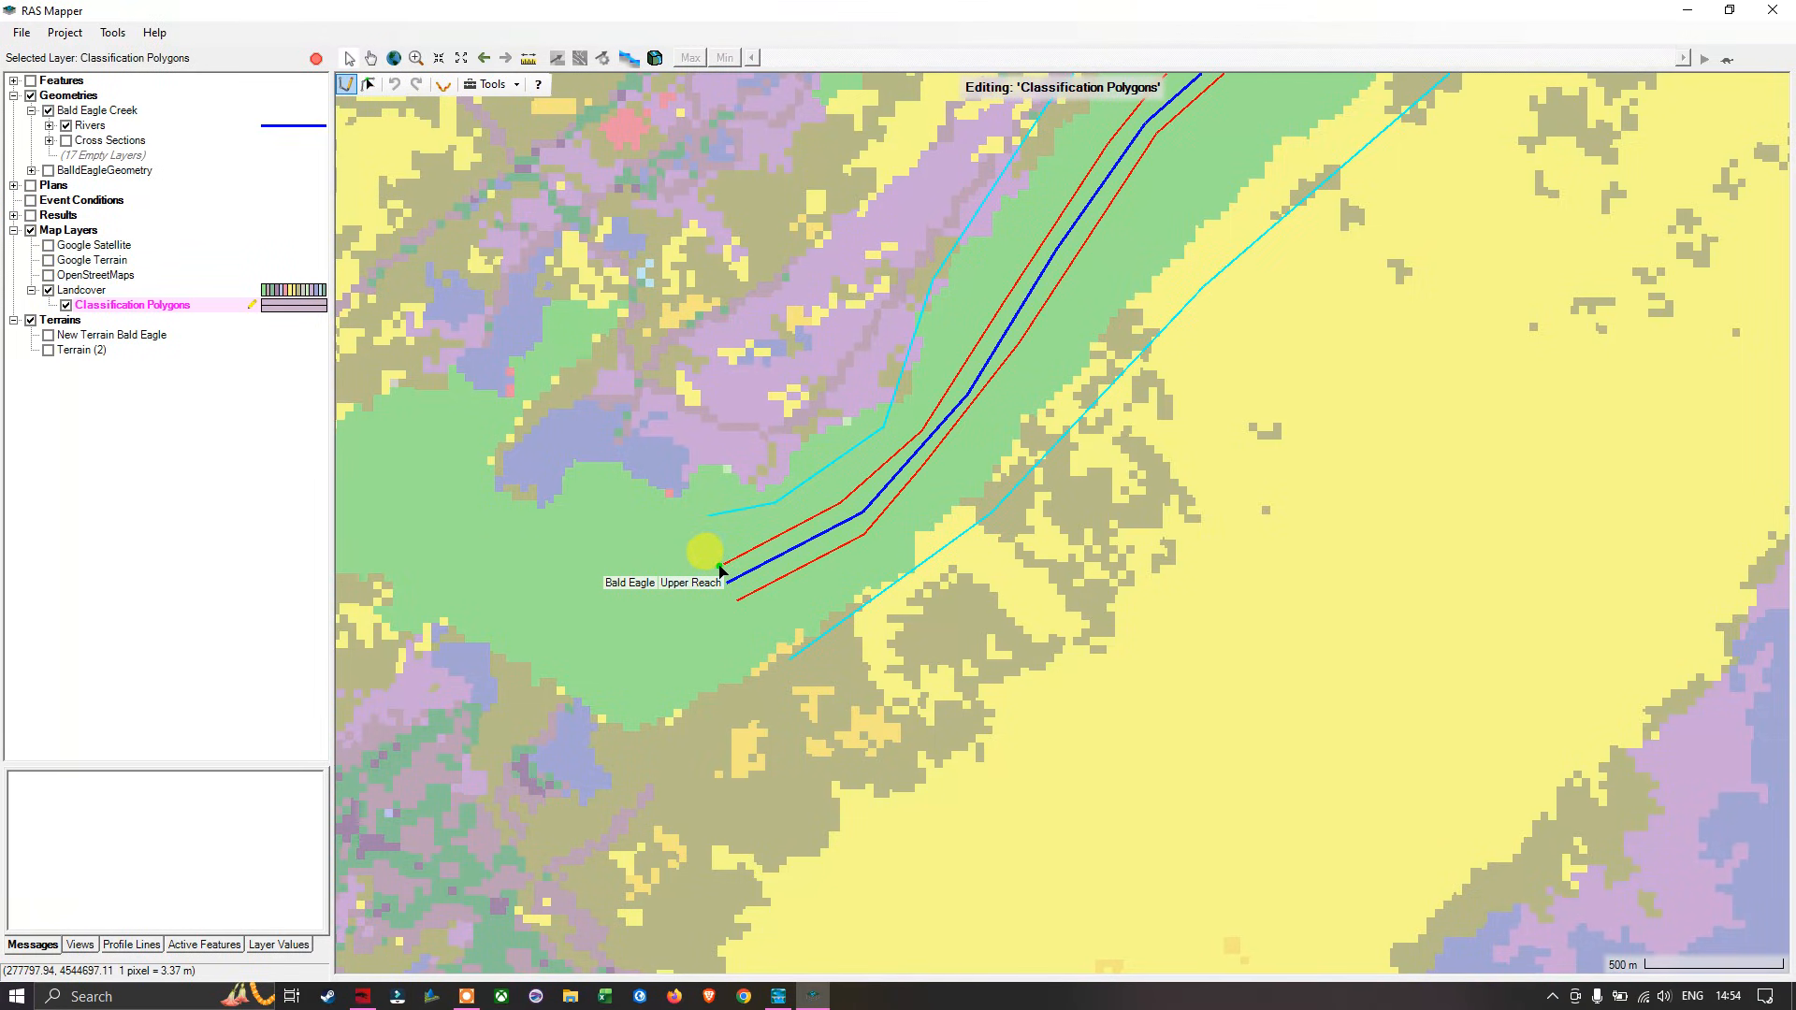
left_click(720, 567)
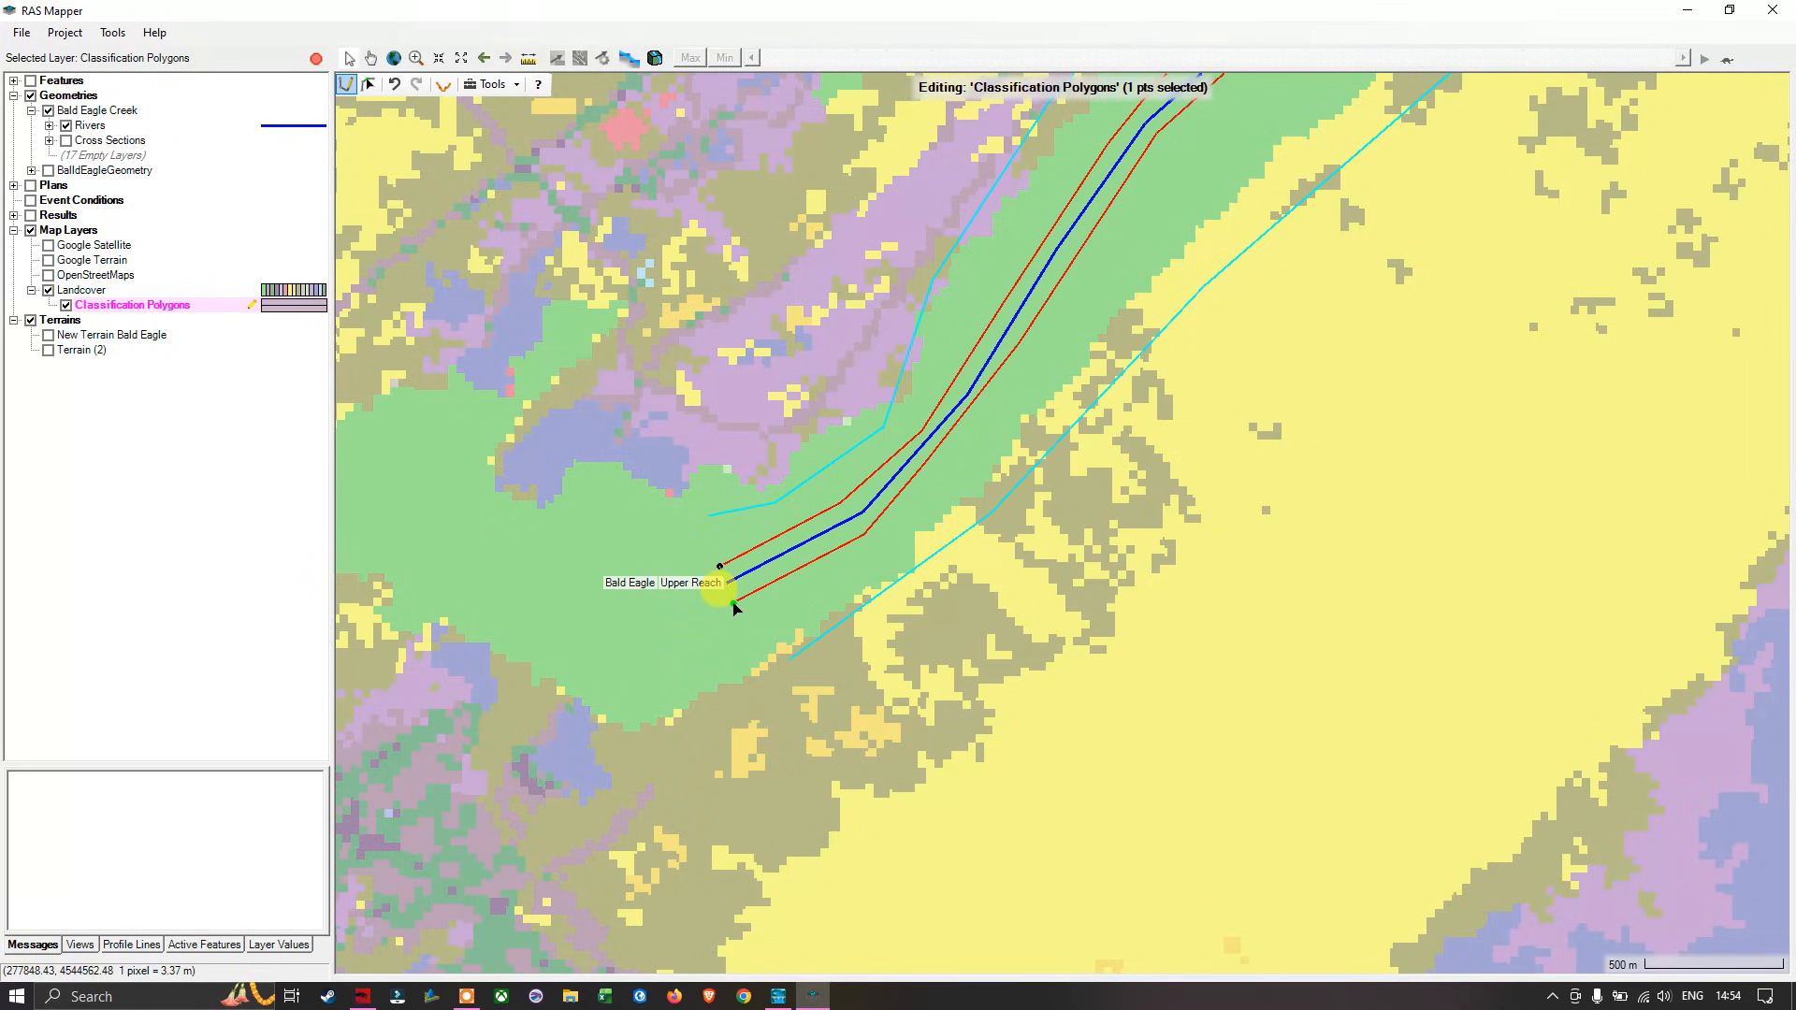
left_click(734, 603)
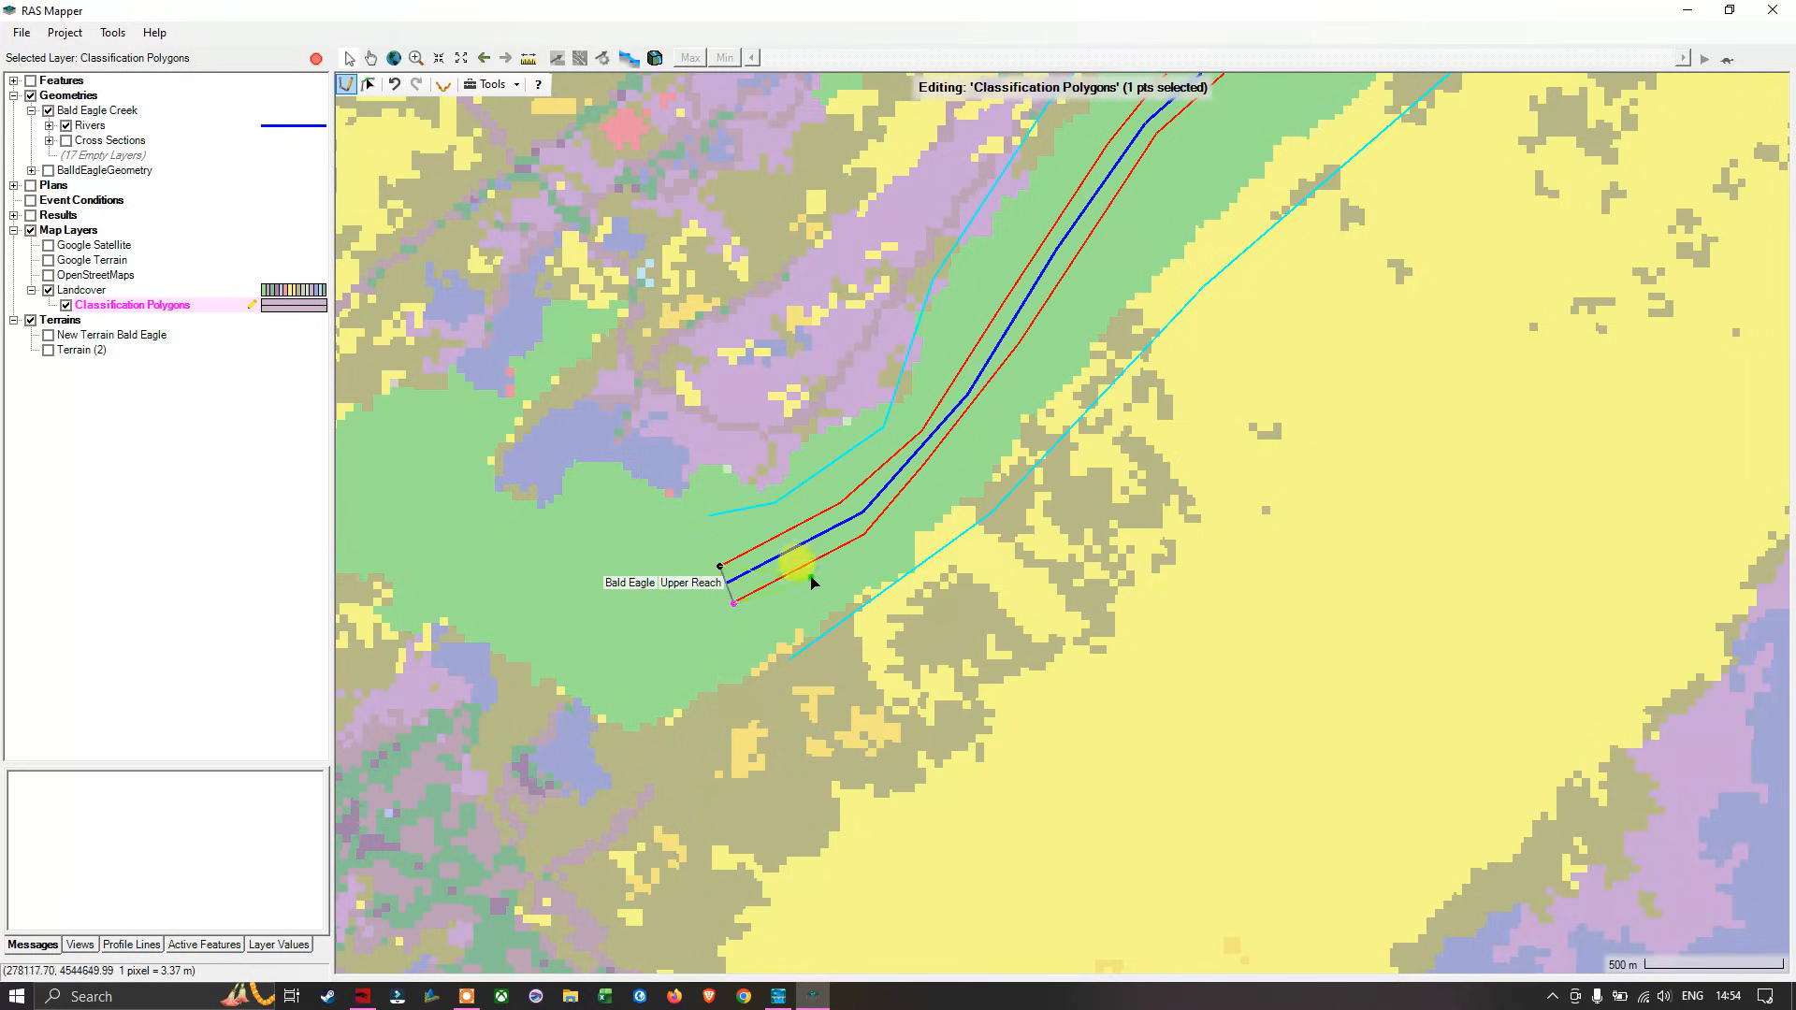
left_click(865, 539)
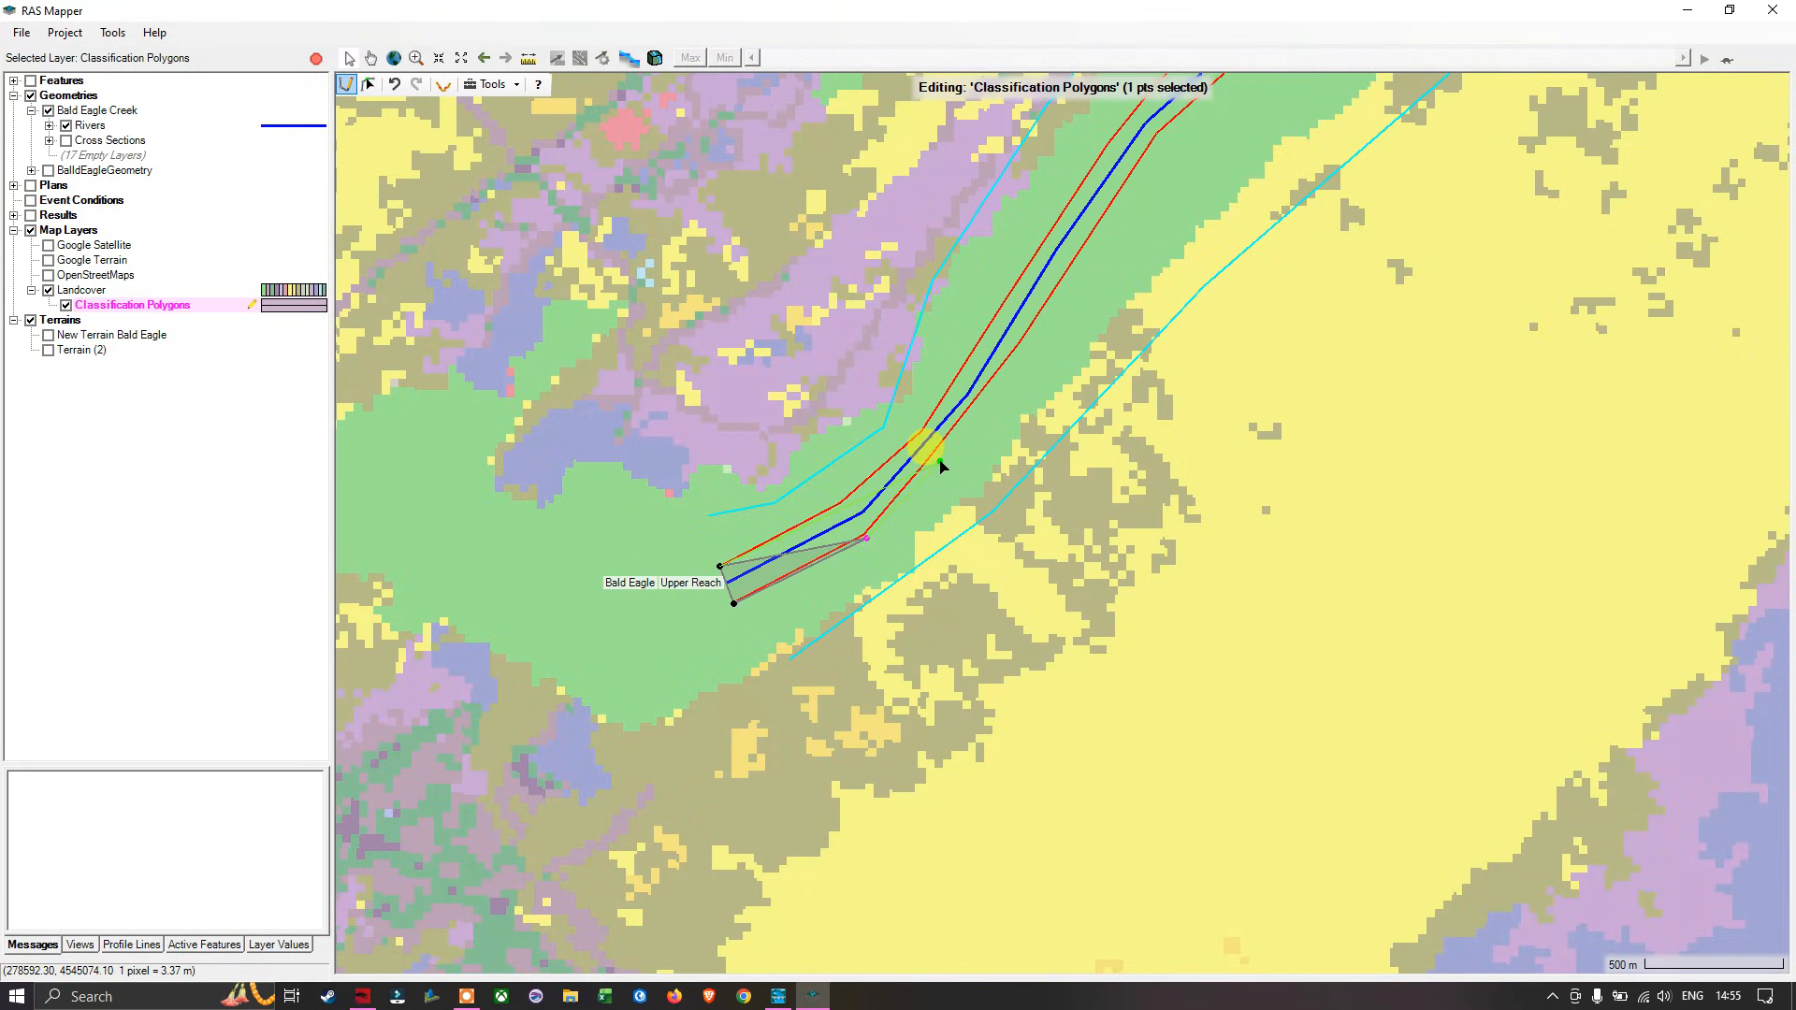
Step: Extend the polygon along the southeastern bank line from the first bend to the next major bend within the green area
left_click_drag(947, 453, 815, 625)
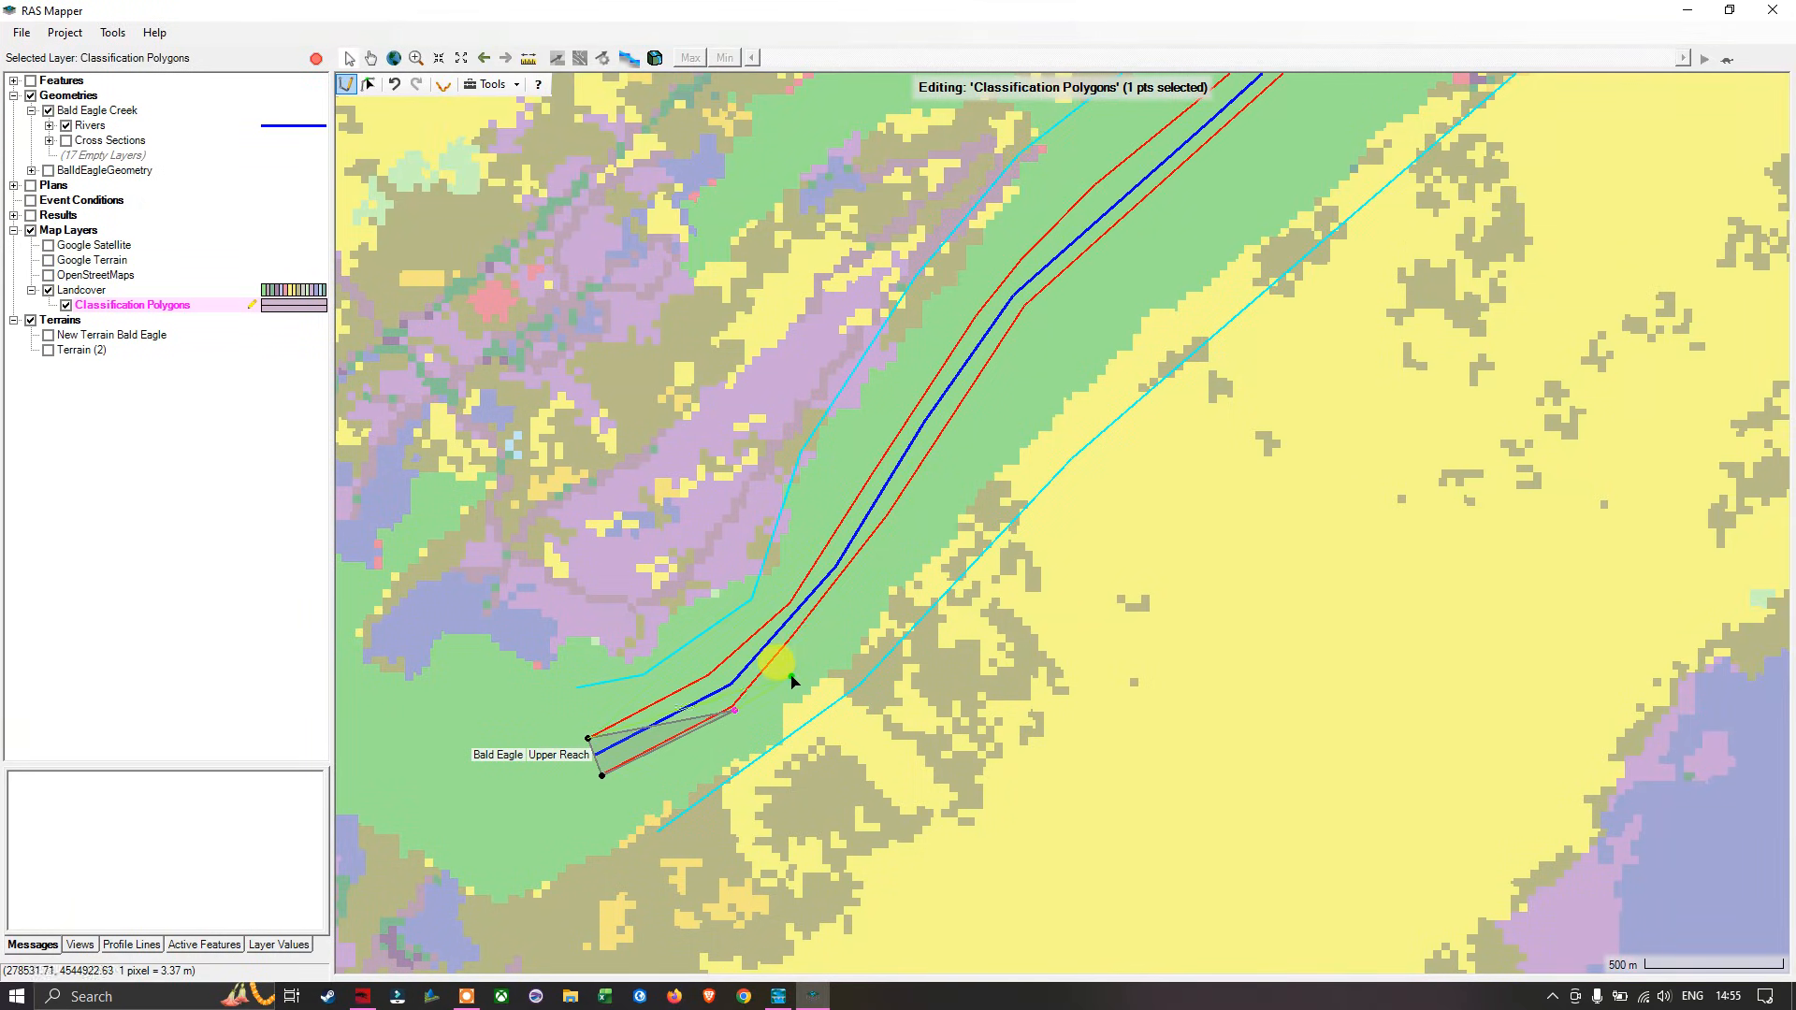
left_click(814, 617)
left_click(866, 549)
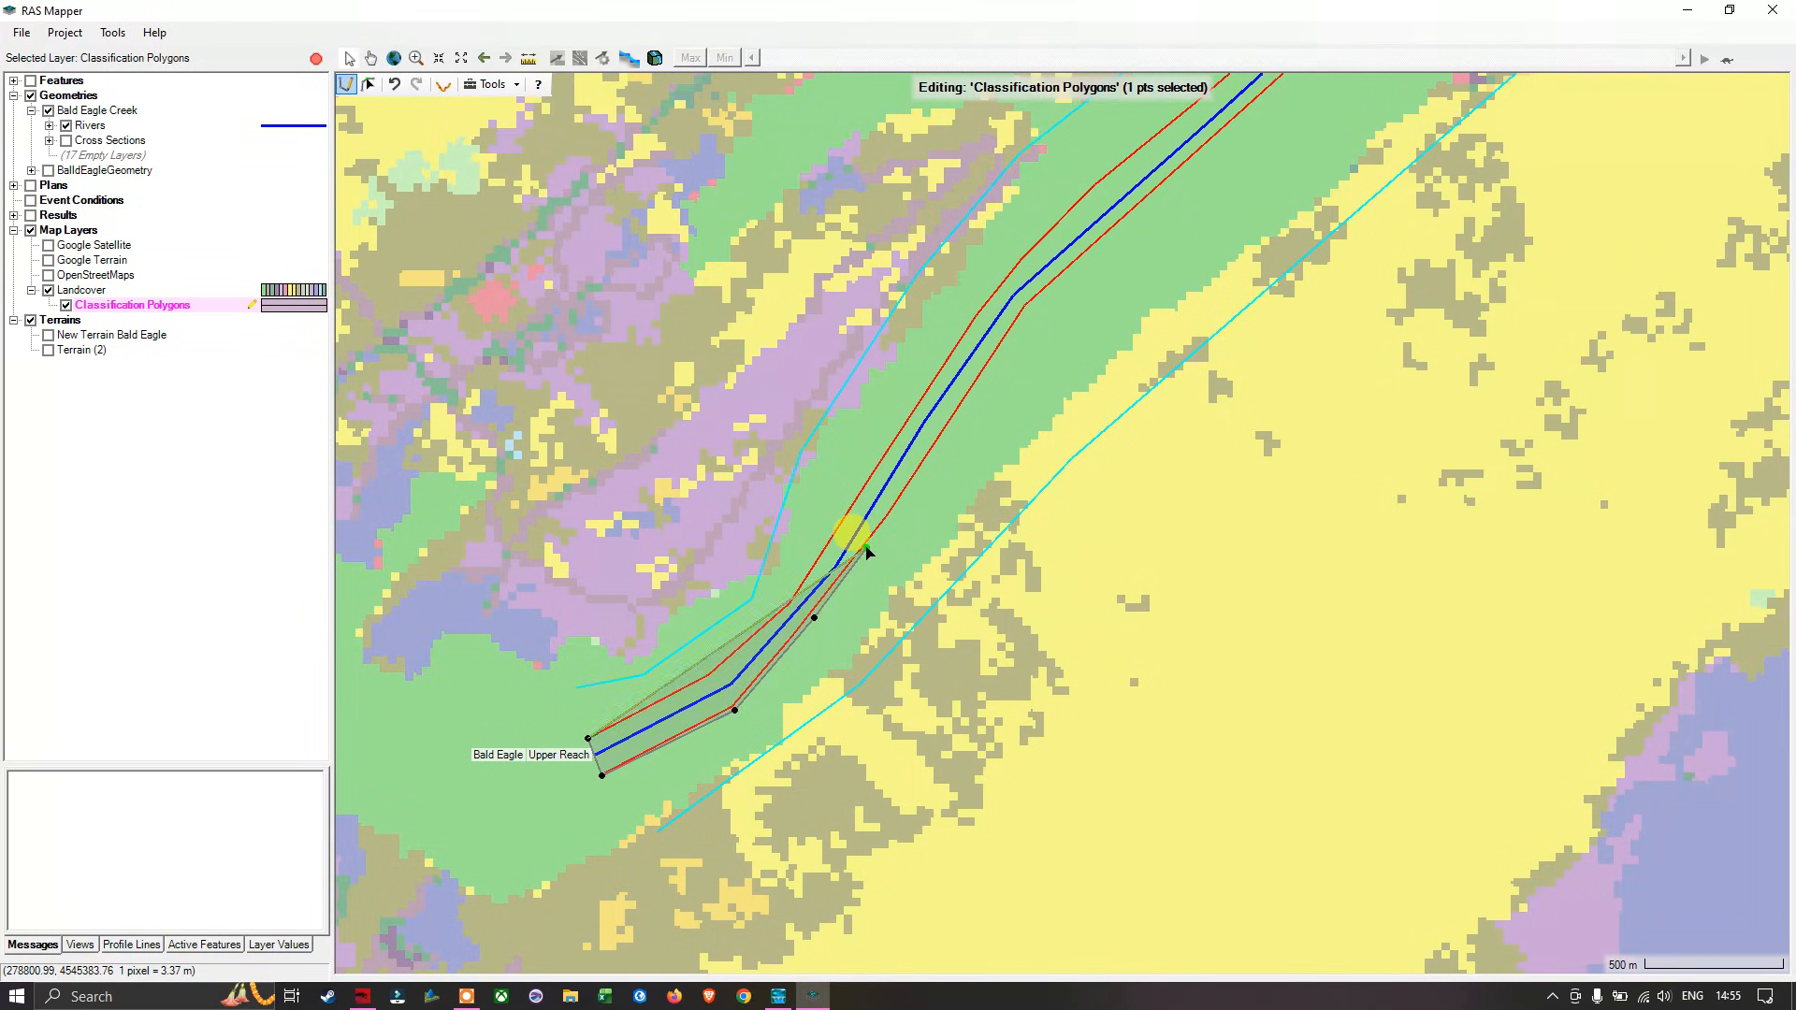
left_click(931, 456)
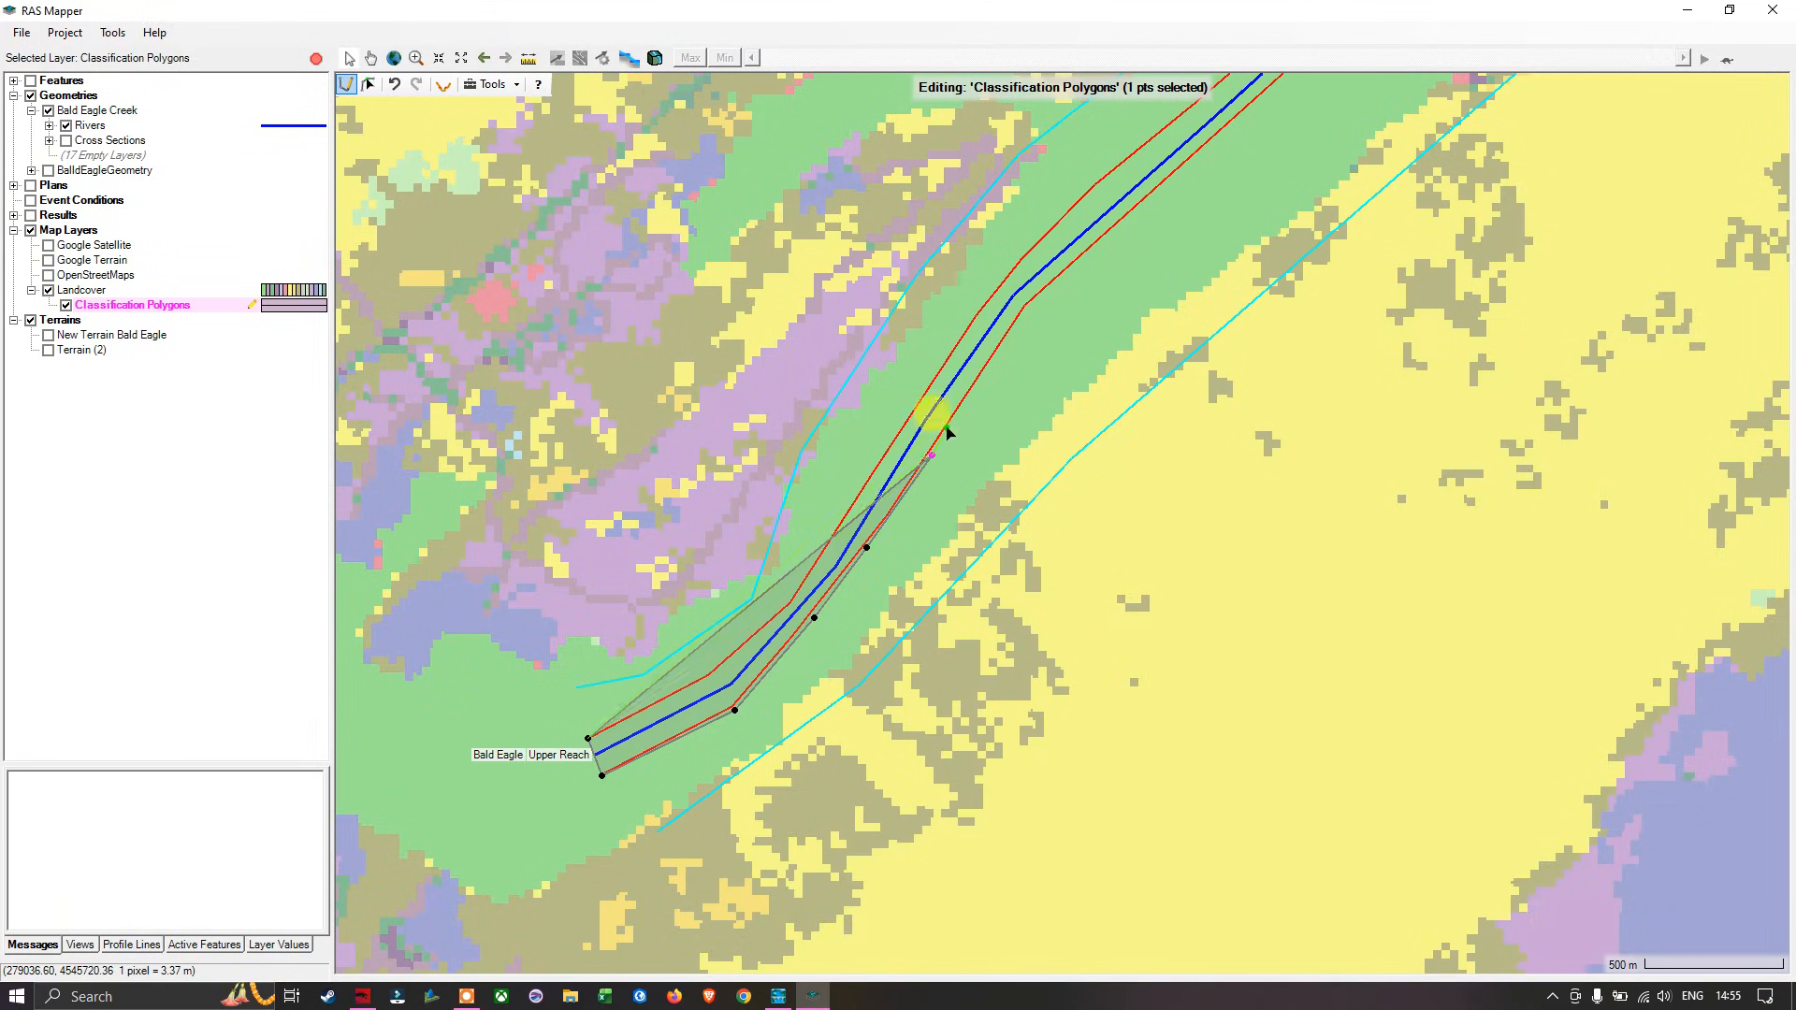
left_click(998, 353)
left_click(1026, 309)
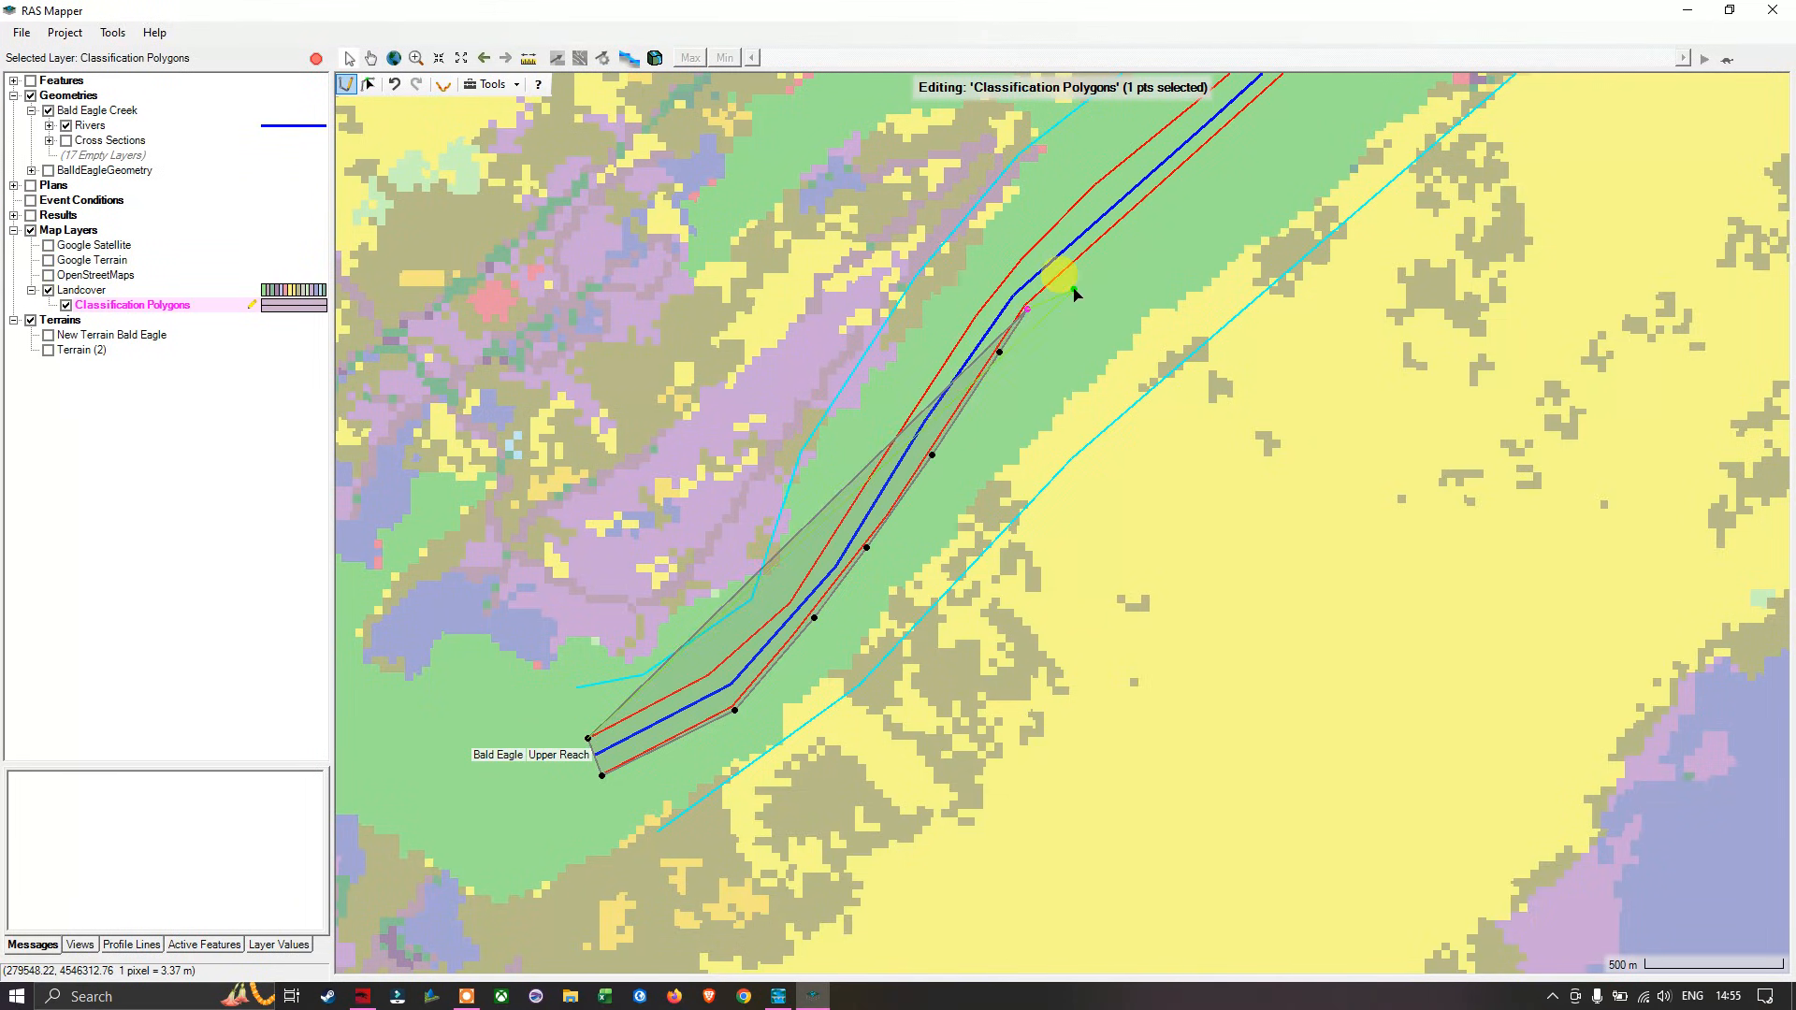
Step: Trace the polygon's southeastern edge along the straight bank past the green area's northeastern end and around the small bend beyond
left_click_drag(1074, 293, 806, 543)
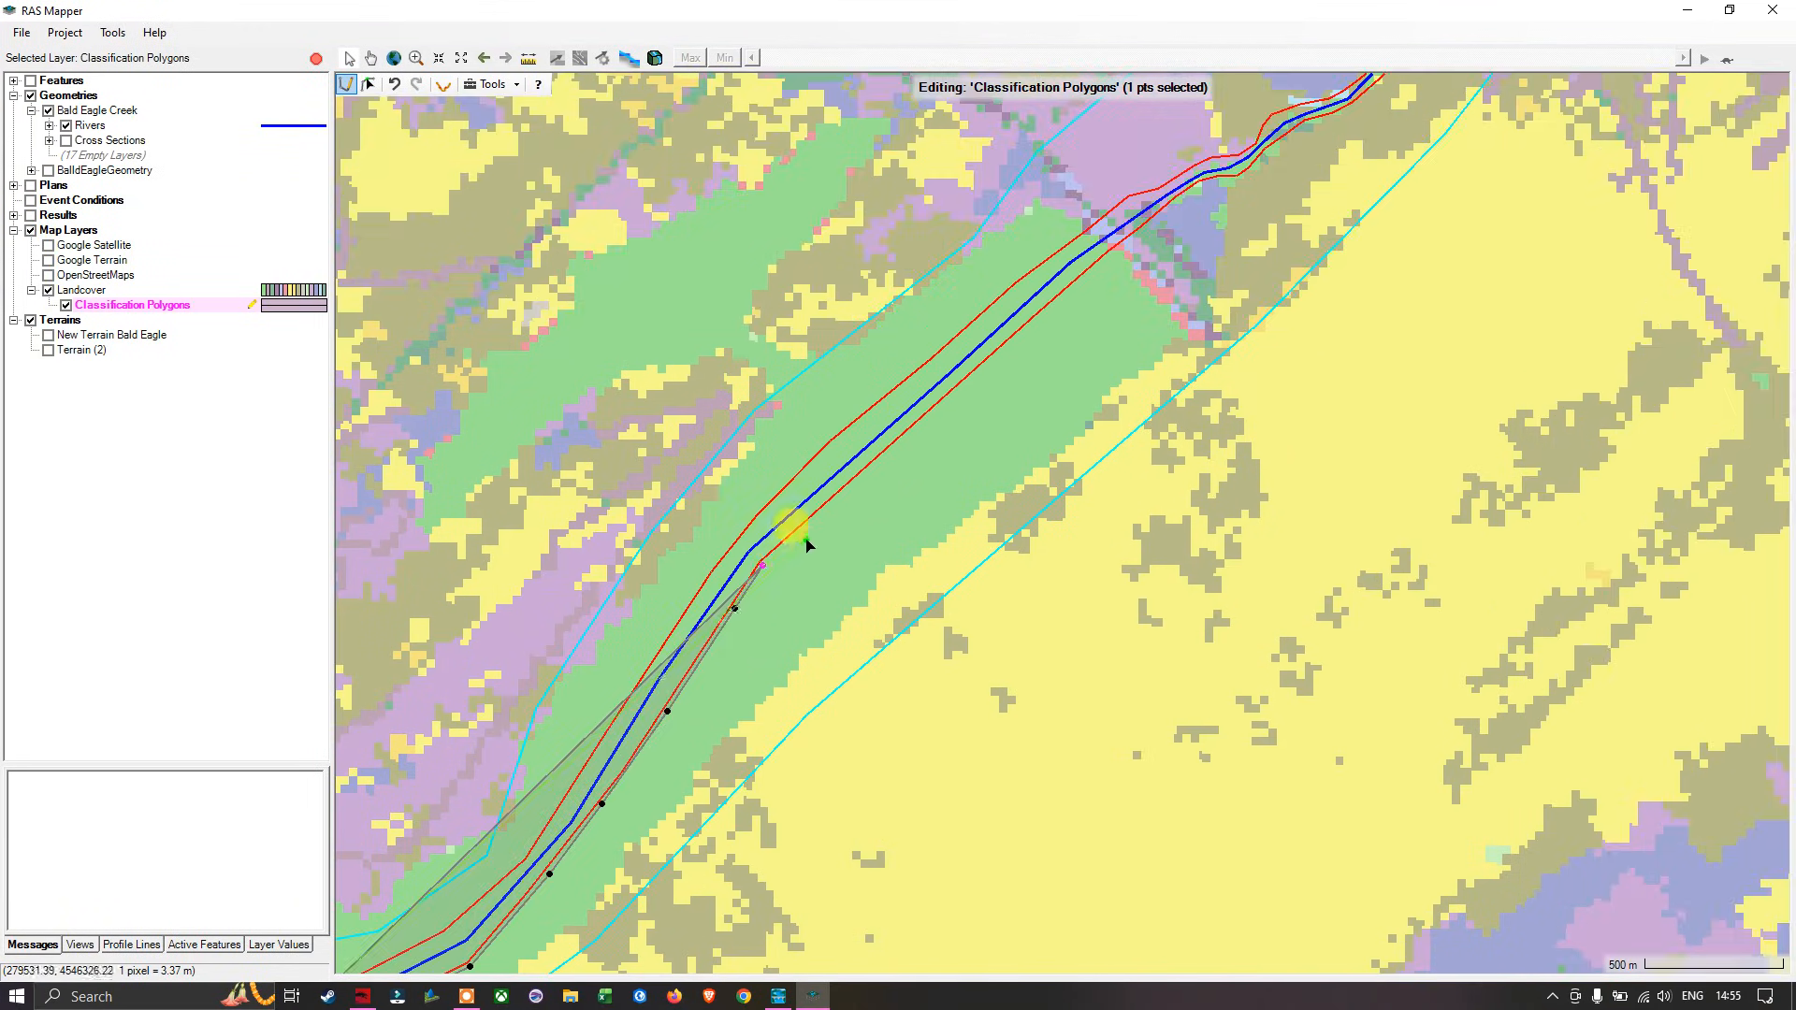
left_click(894, 446)
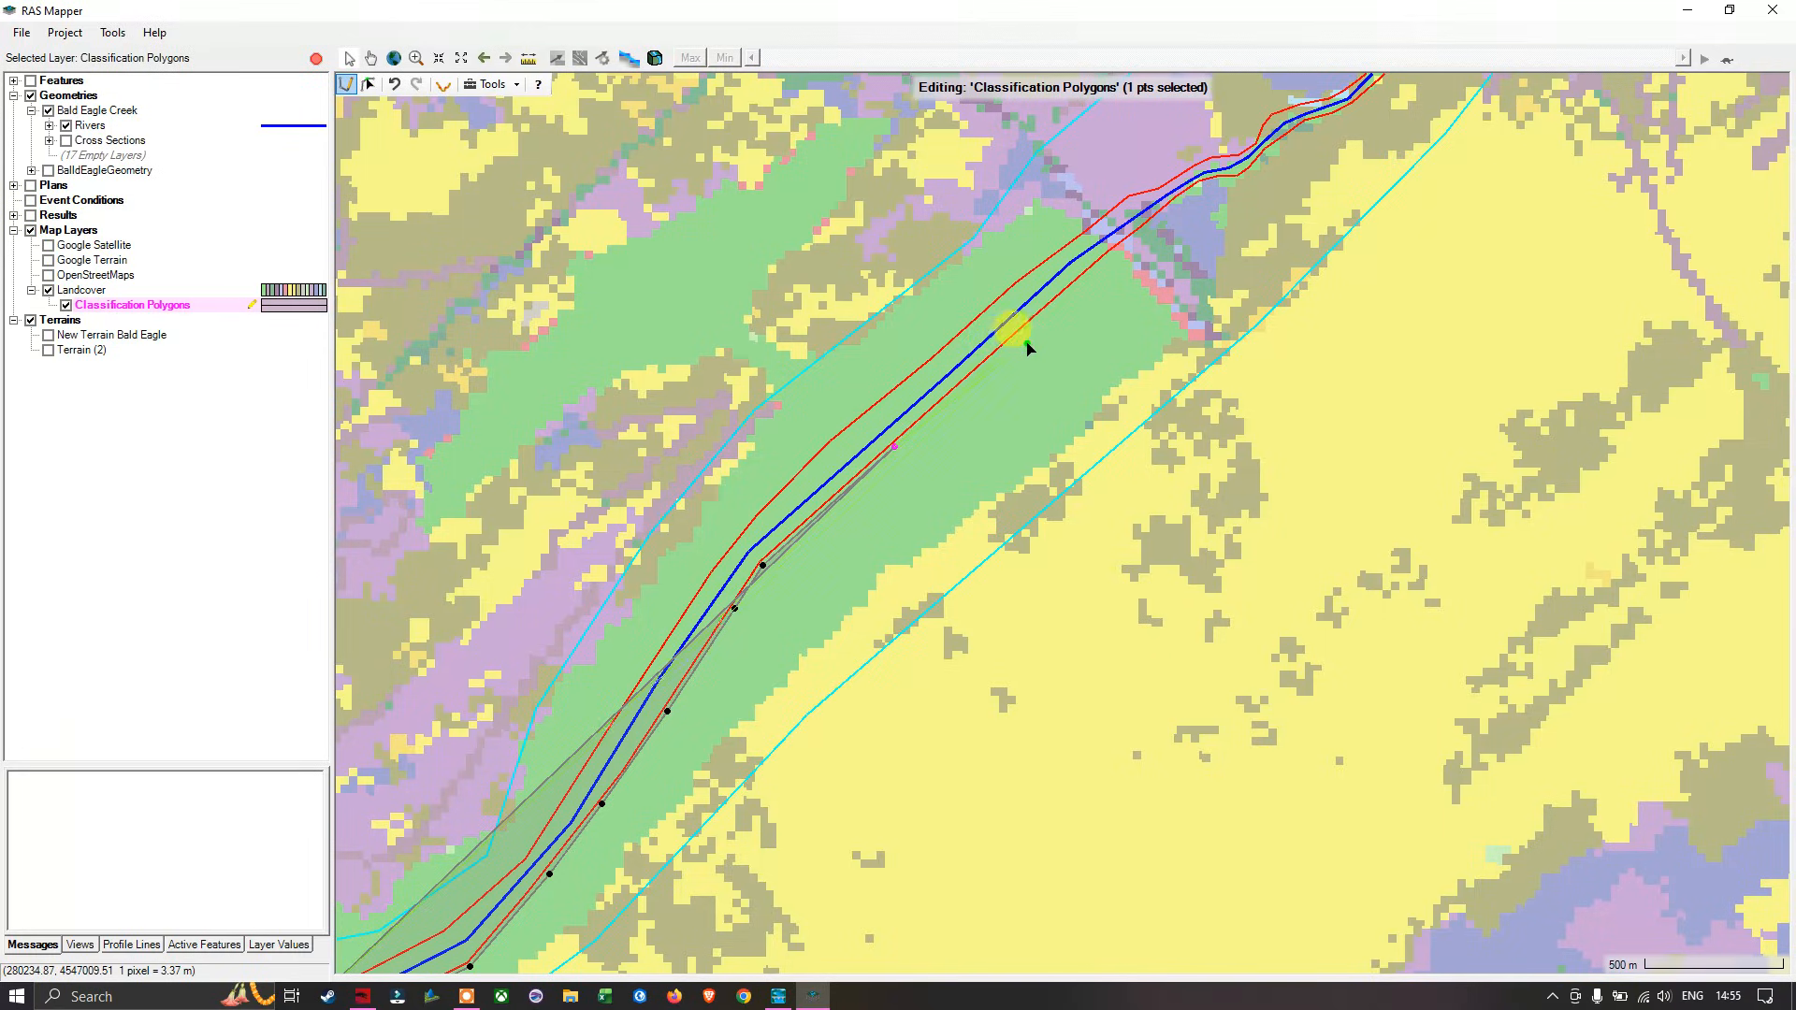
left_click(1117, 253)
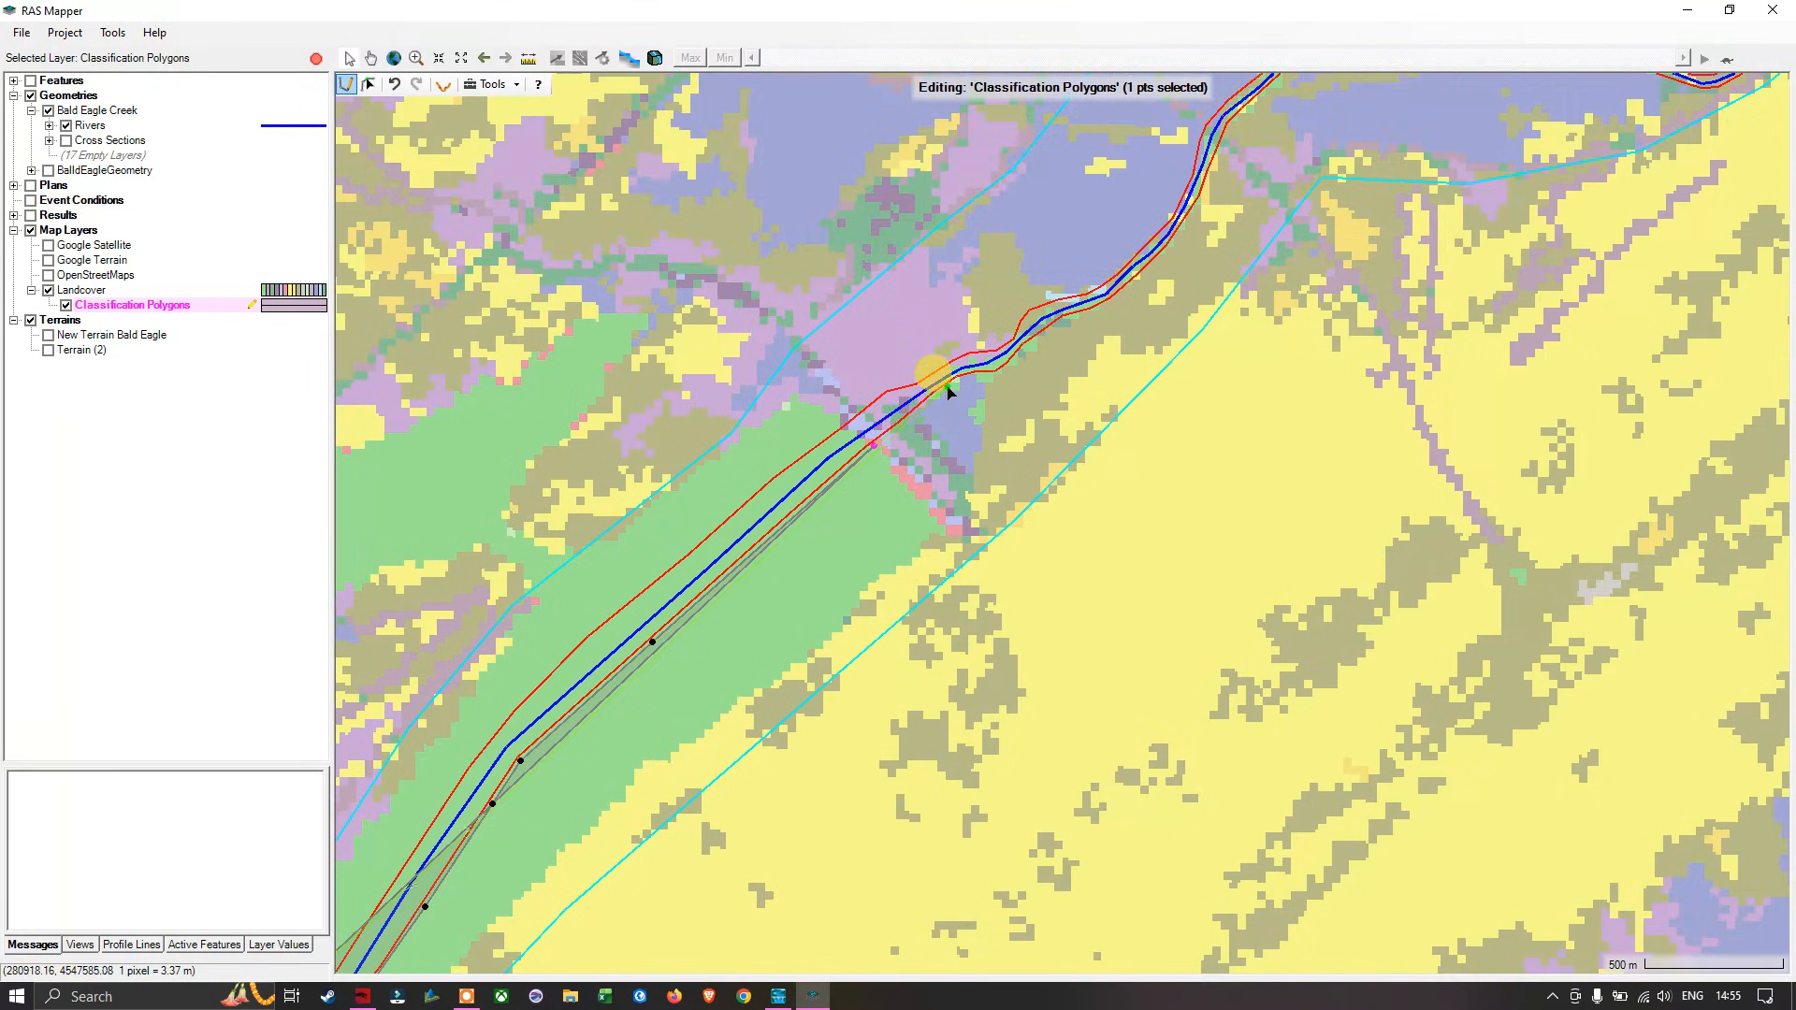
left_click(953, 384)
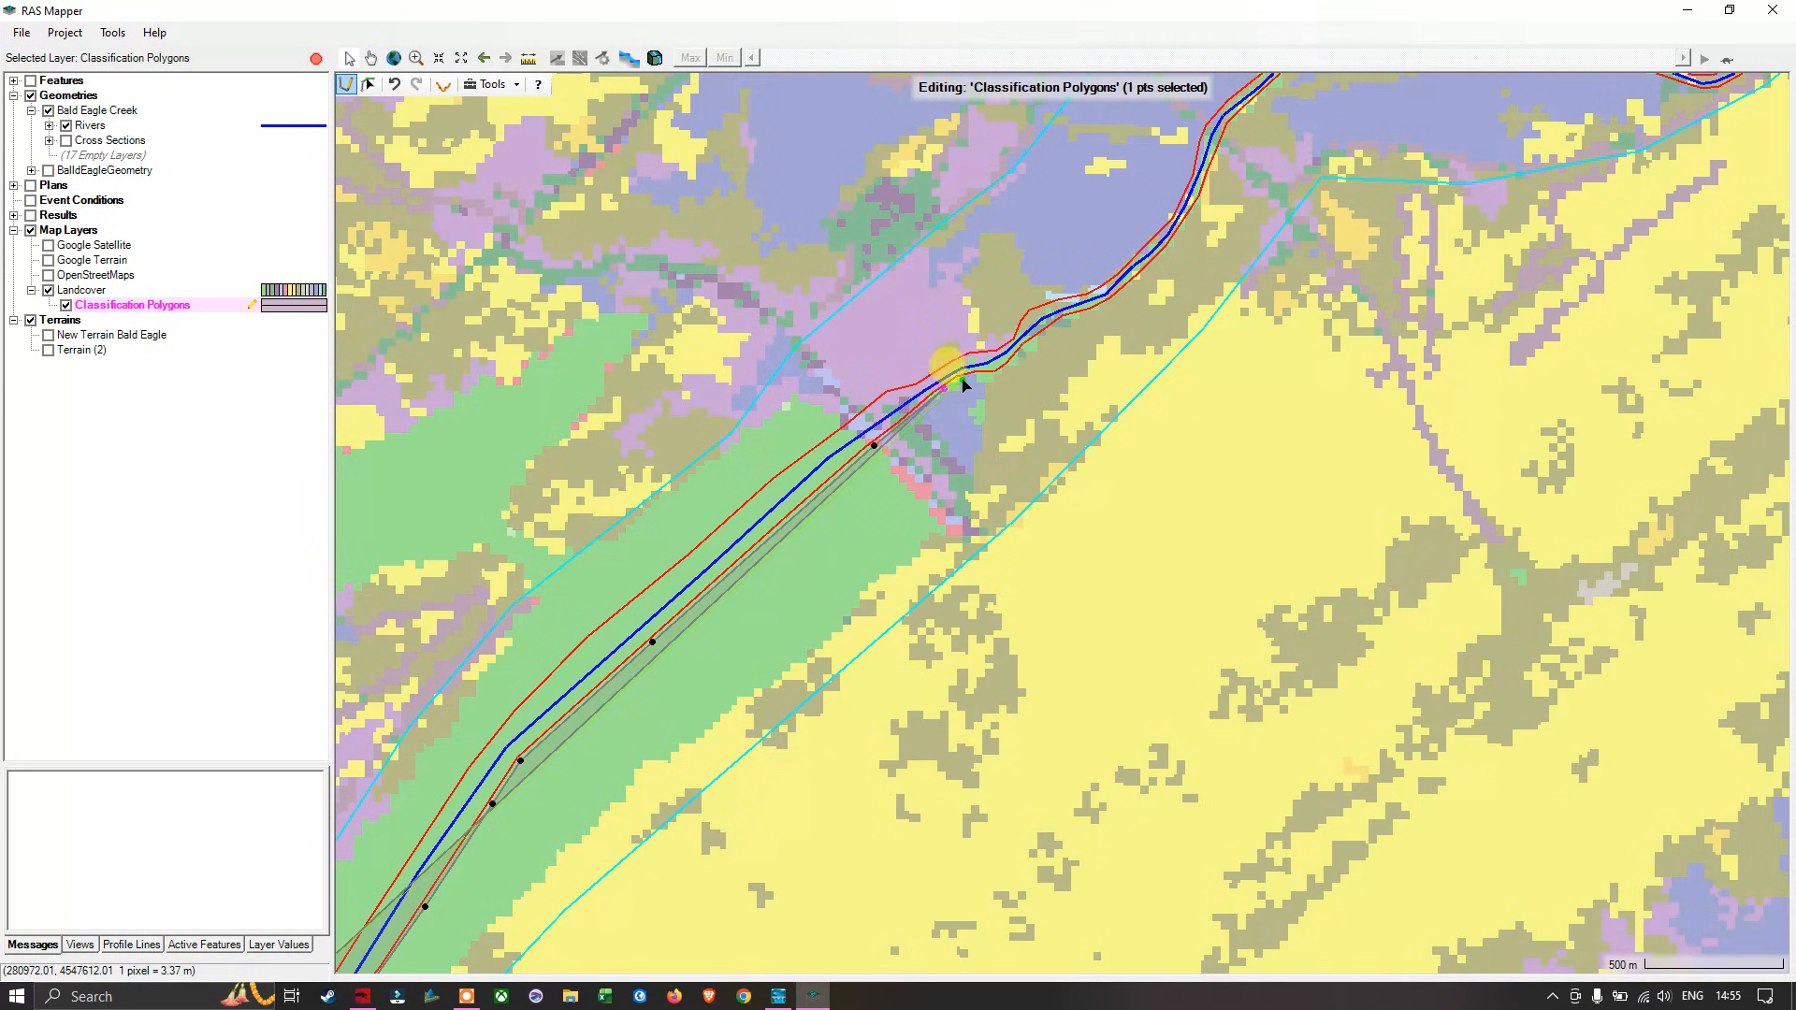
left_click(1004, 379)
left_click(1027, 352)
left_click(1049, 343)
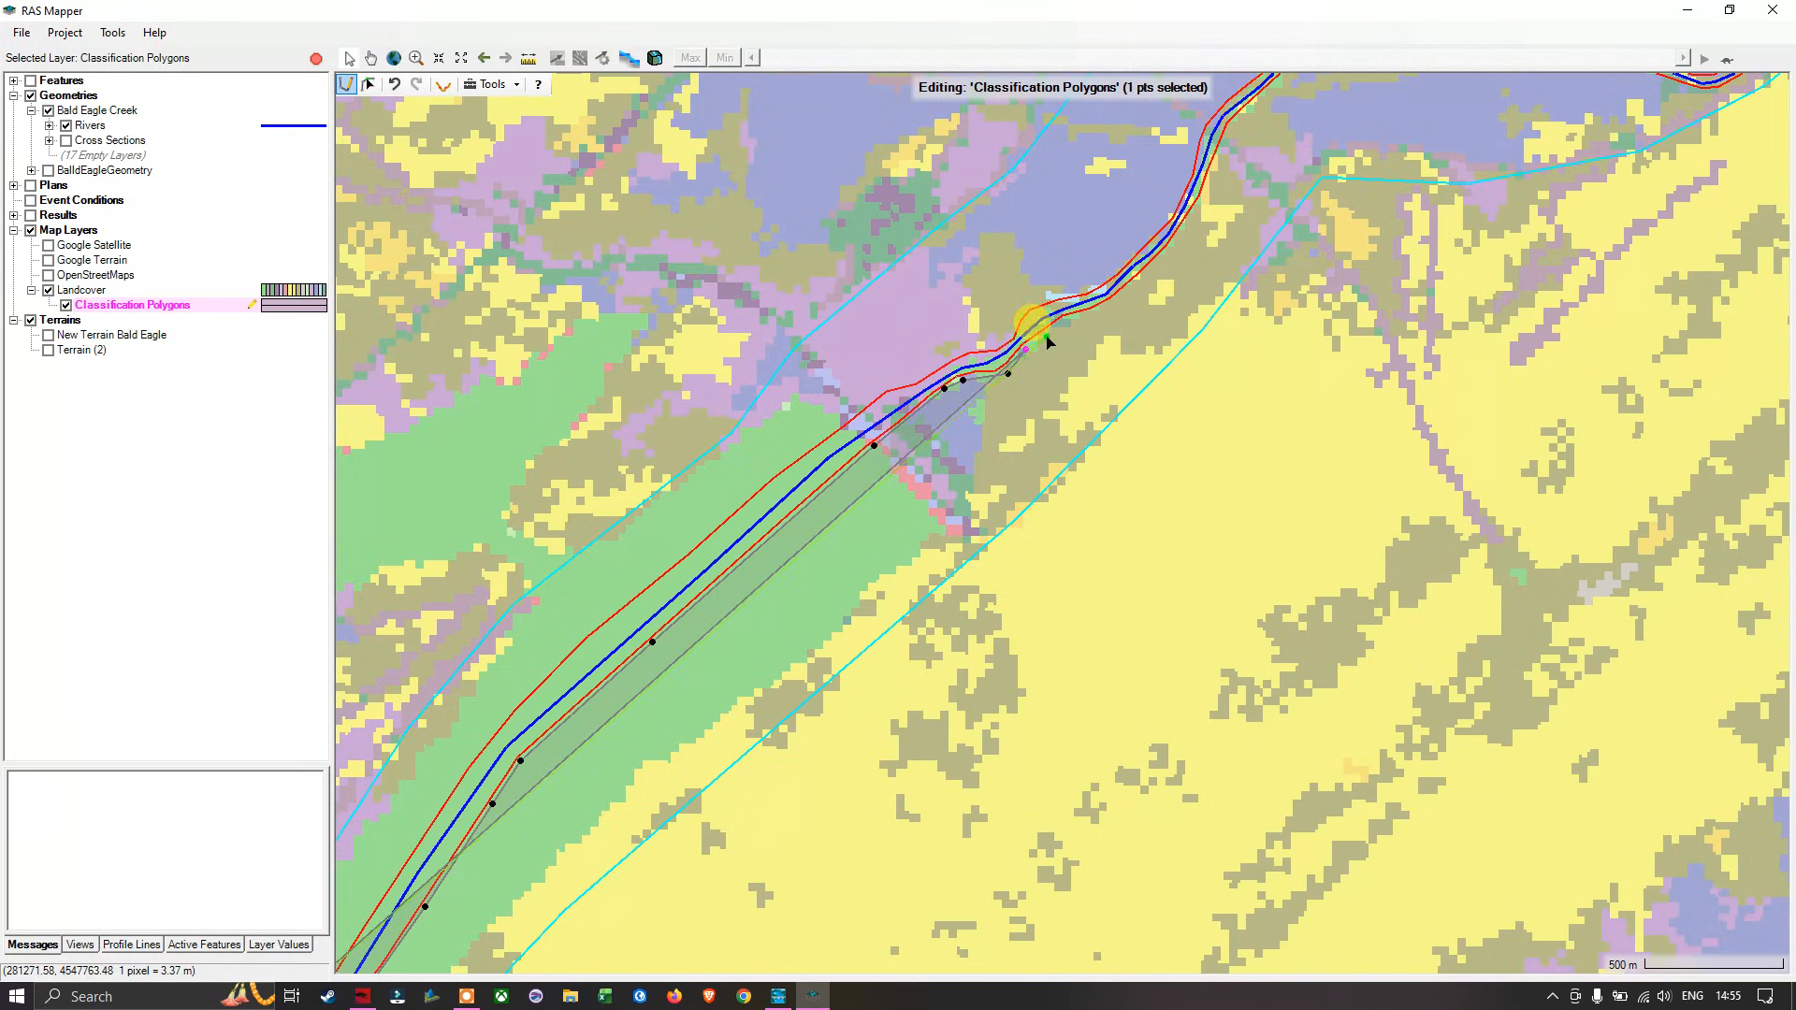
Step: Trace the polygon along Bald Eagle Creek's southeastern bank line from the small bend to the next northeastward turn
left_click_drag(1059, 331, 834, 452)
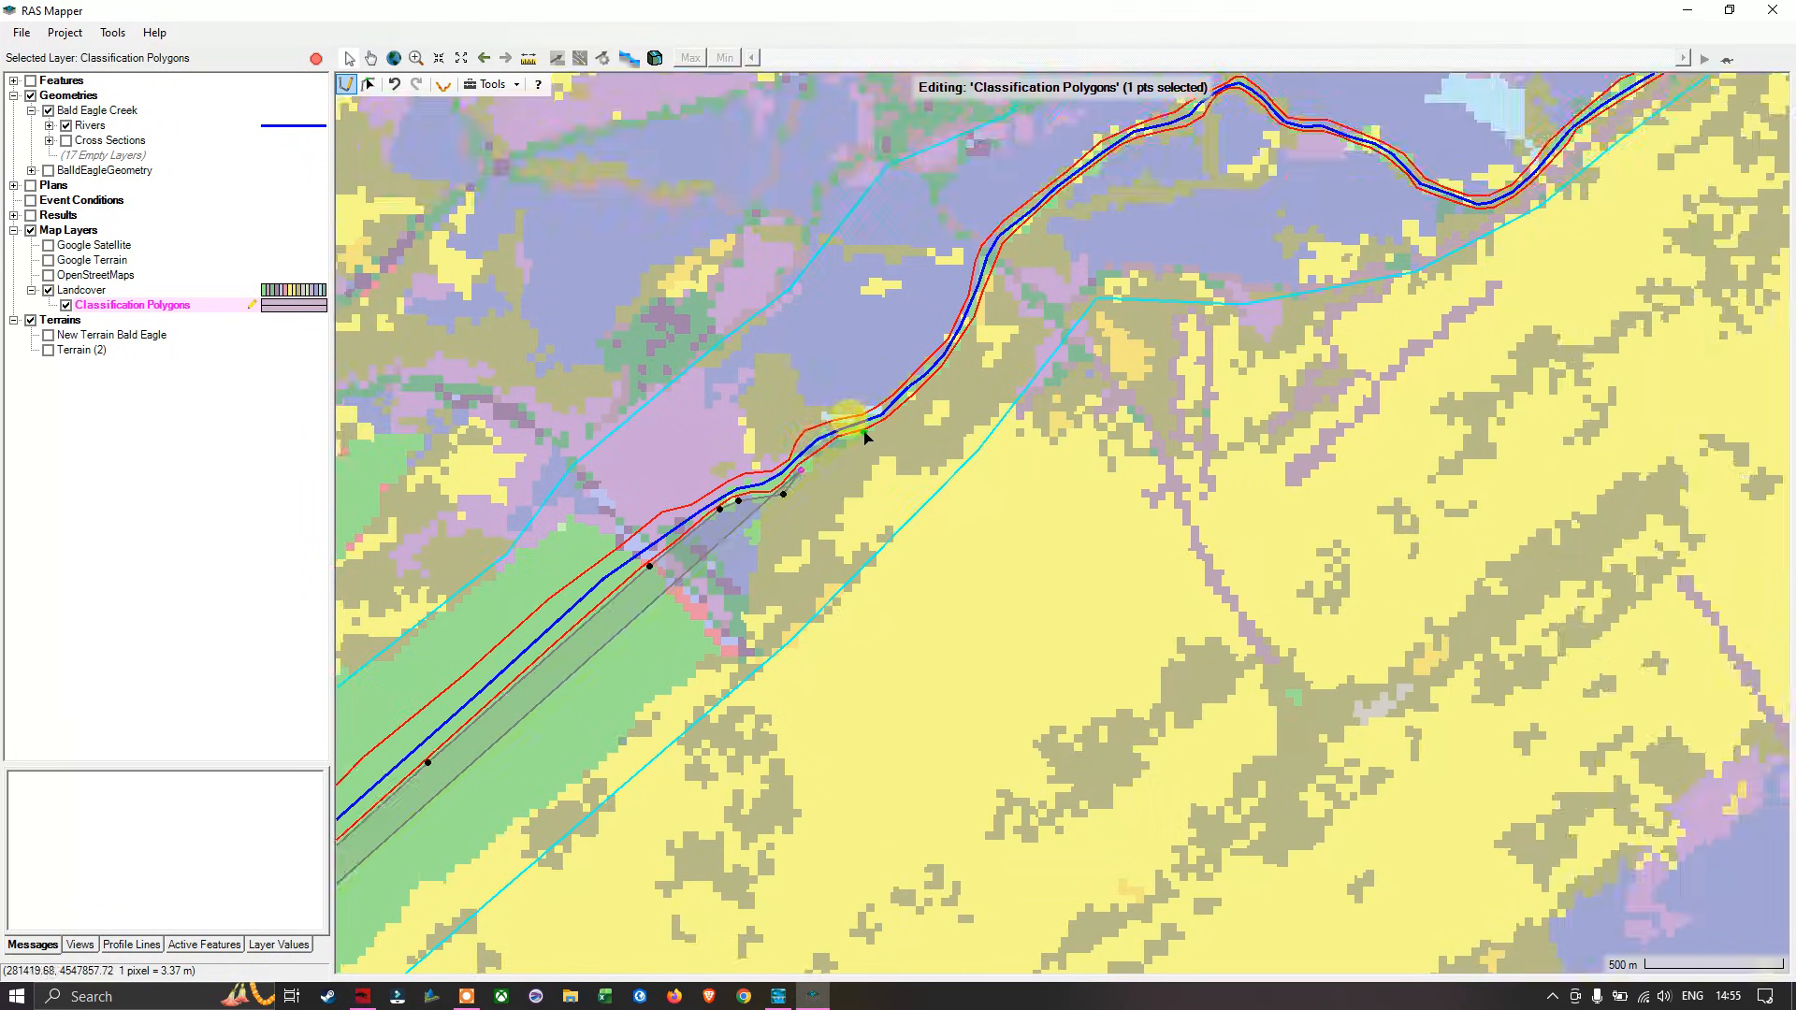
left_click(866, 435)
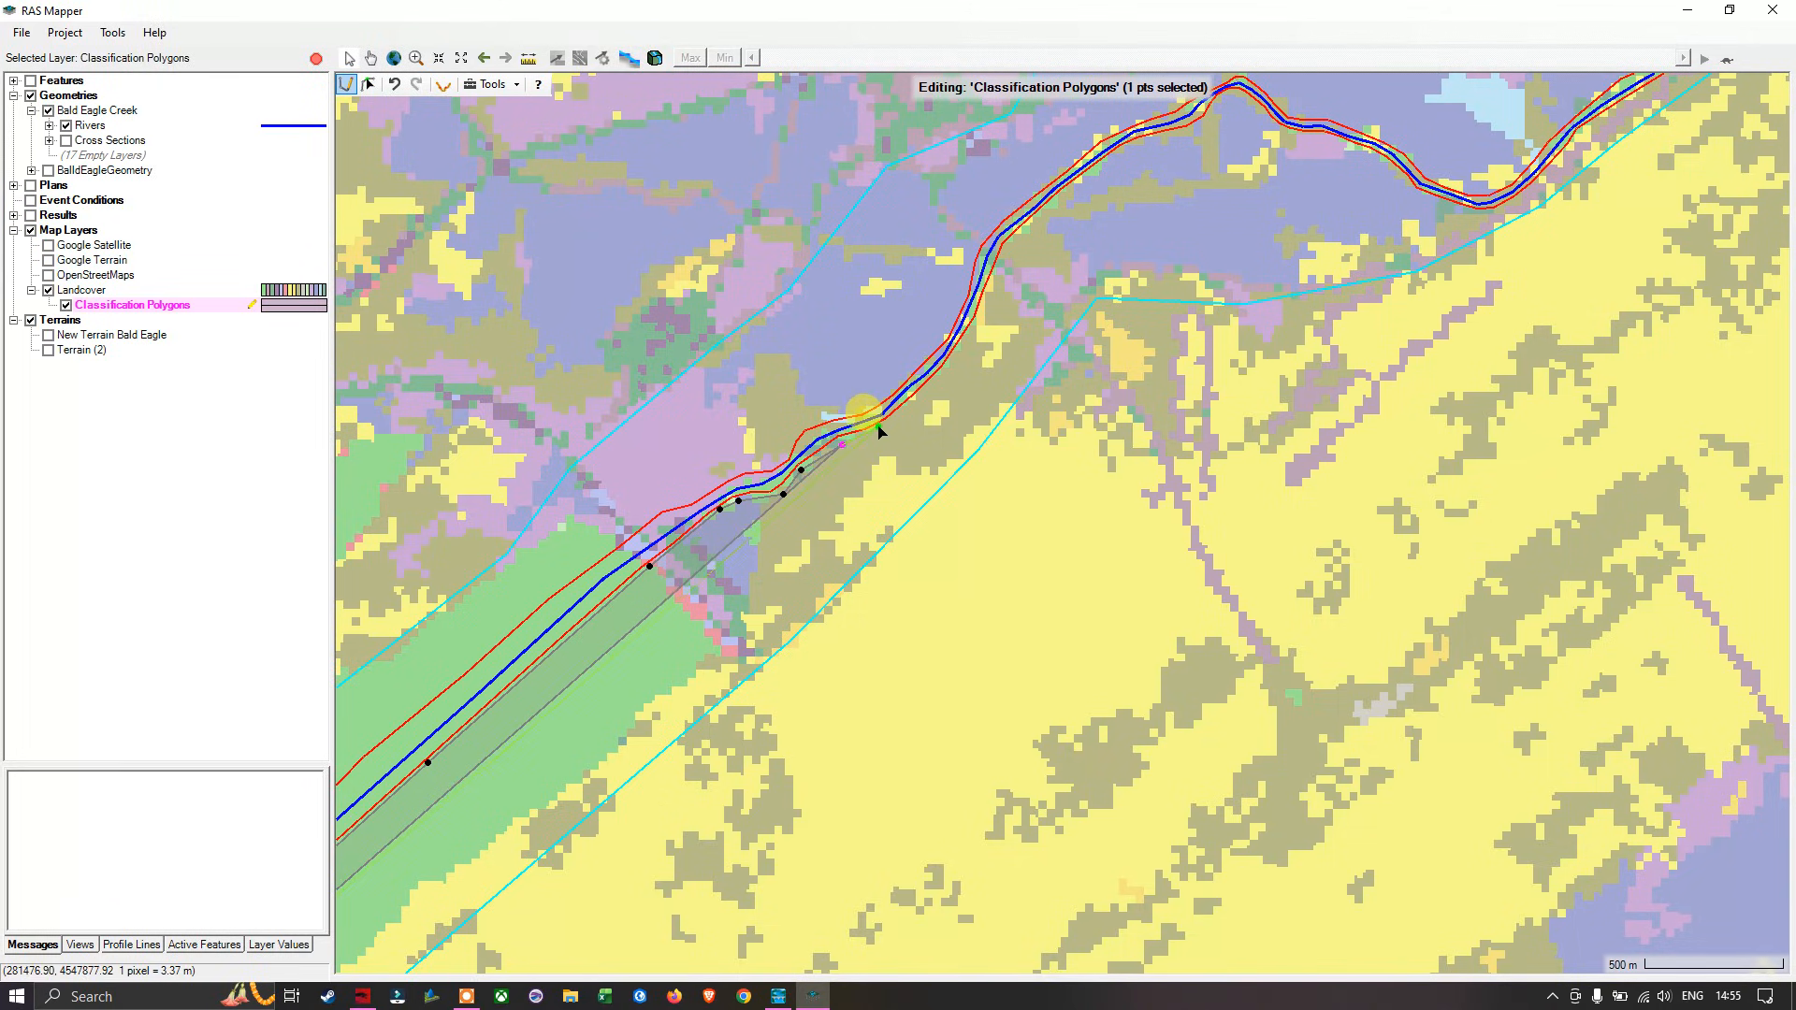
left_click(887, 425)
left_click(935, 380)
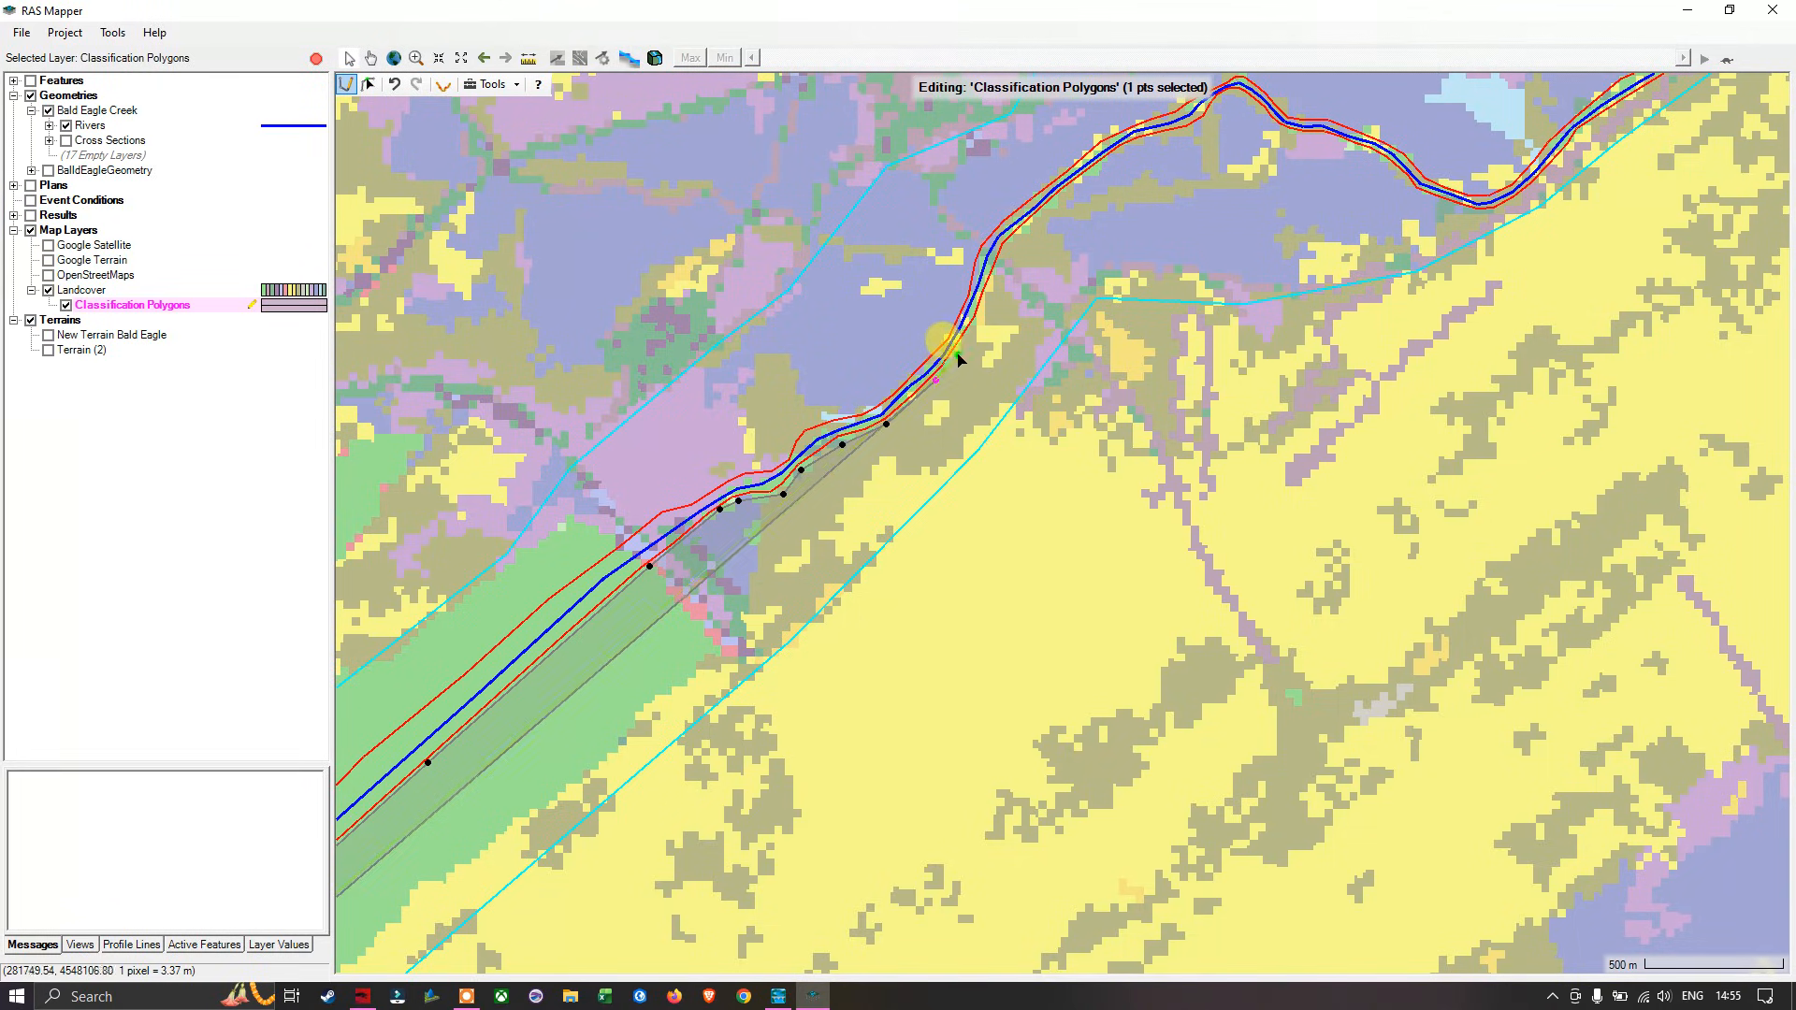
left_click(961, 347)
left_click(990, 293)
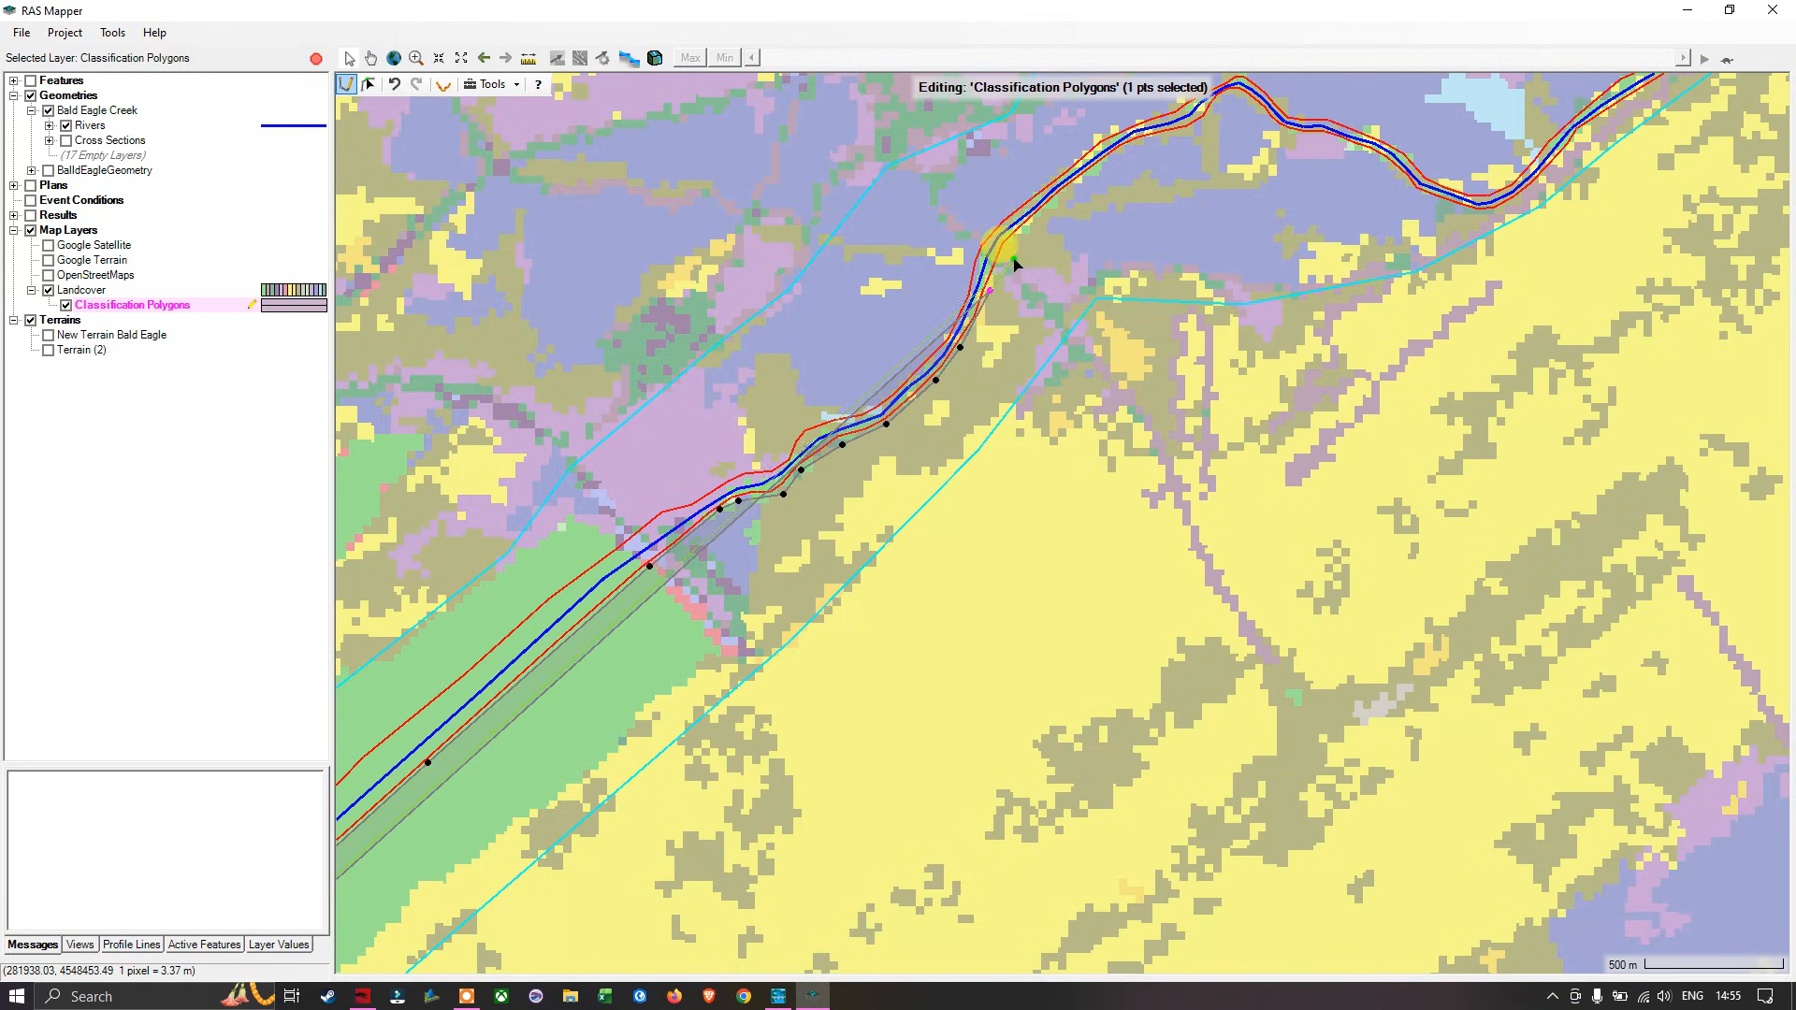
left_click(1005, 245)
Step: Extend the polygon's southeastern edge northeast along the inner bank to the crest of the next bend
left_click_drag(1019, 265, 801, 507)
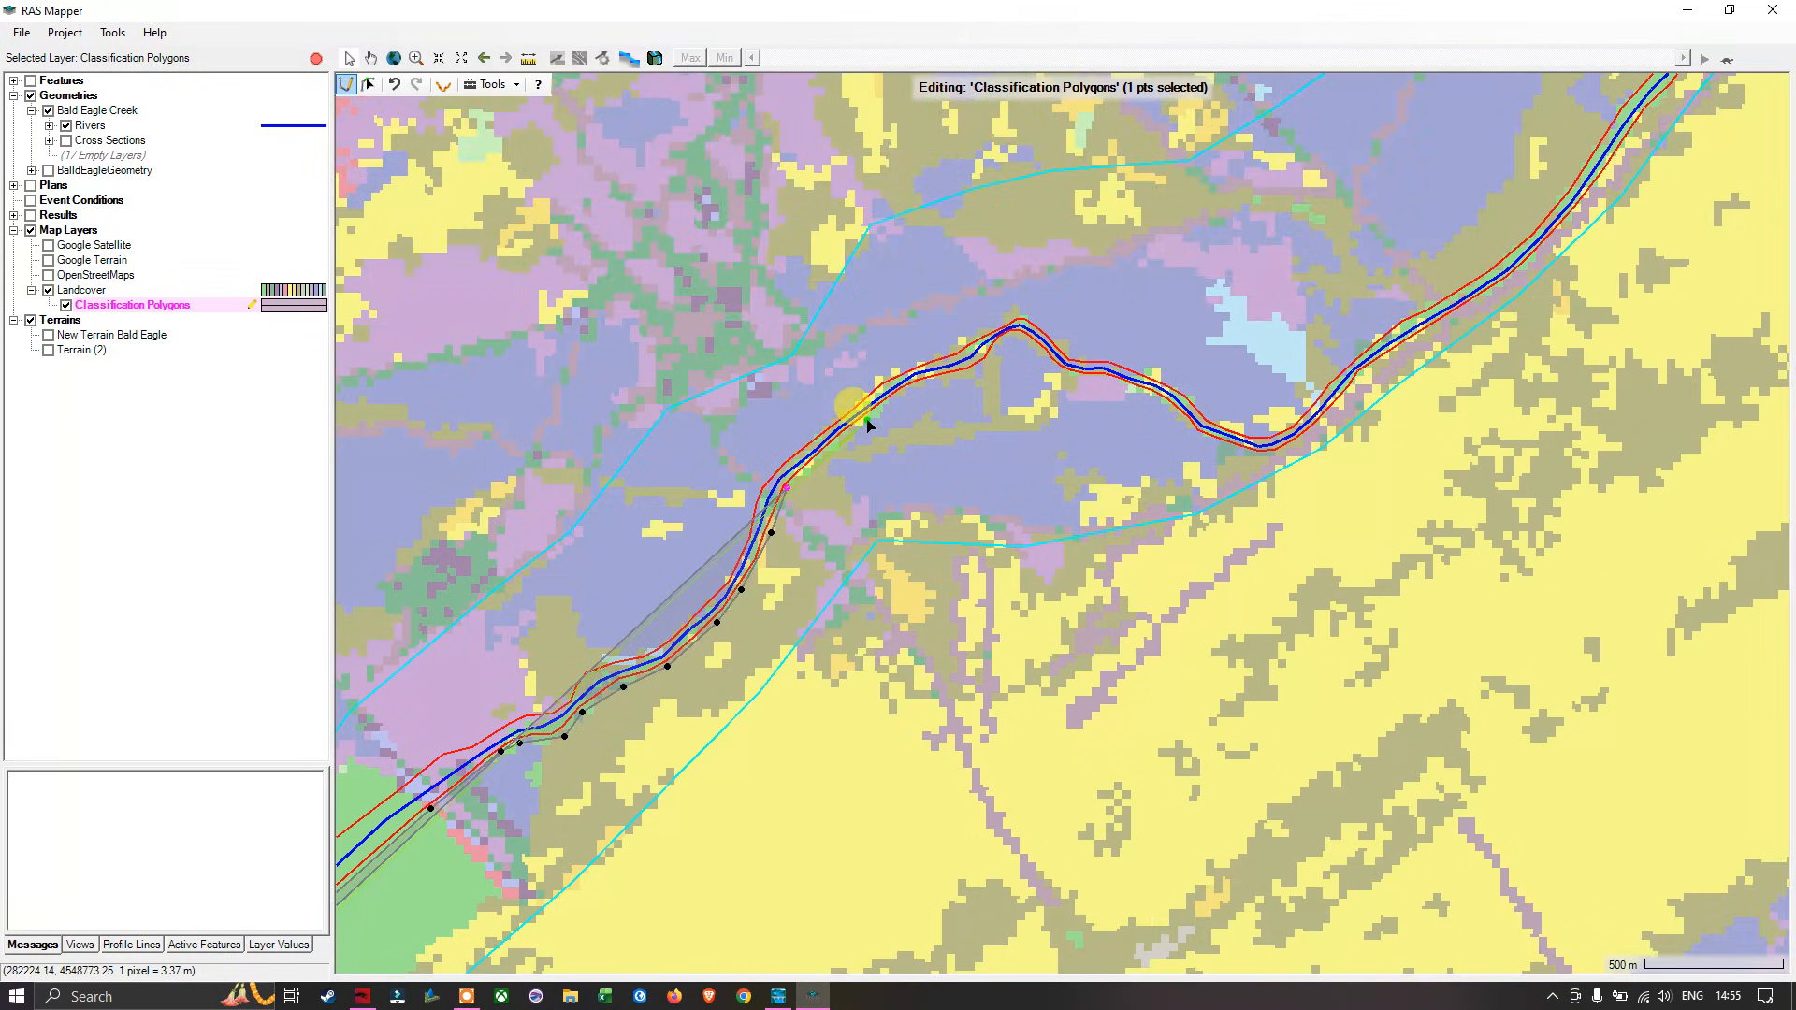
left_click(826, 456)
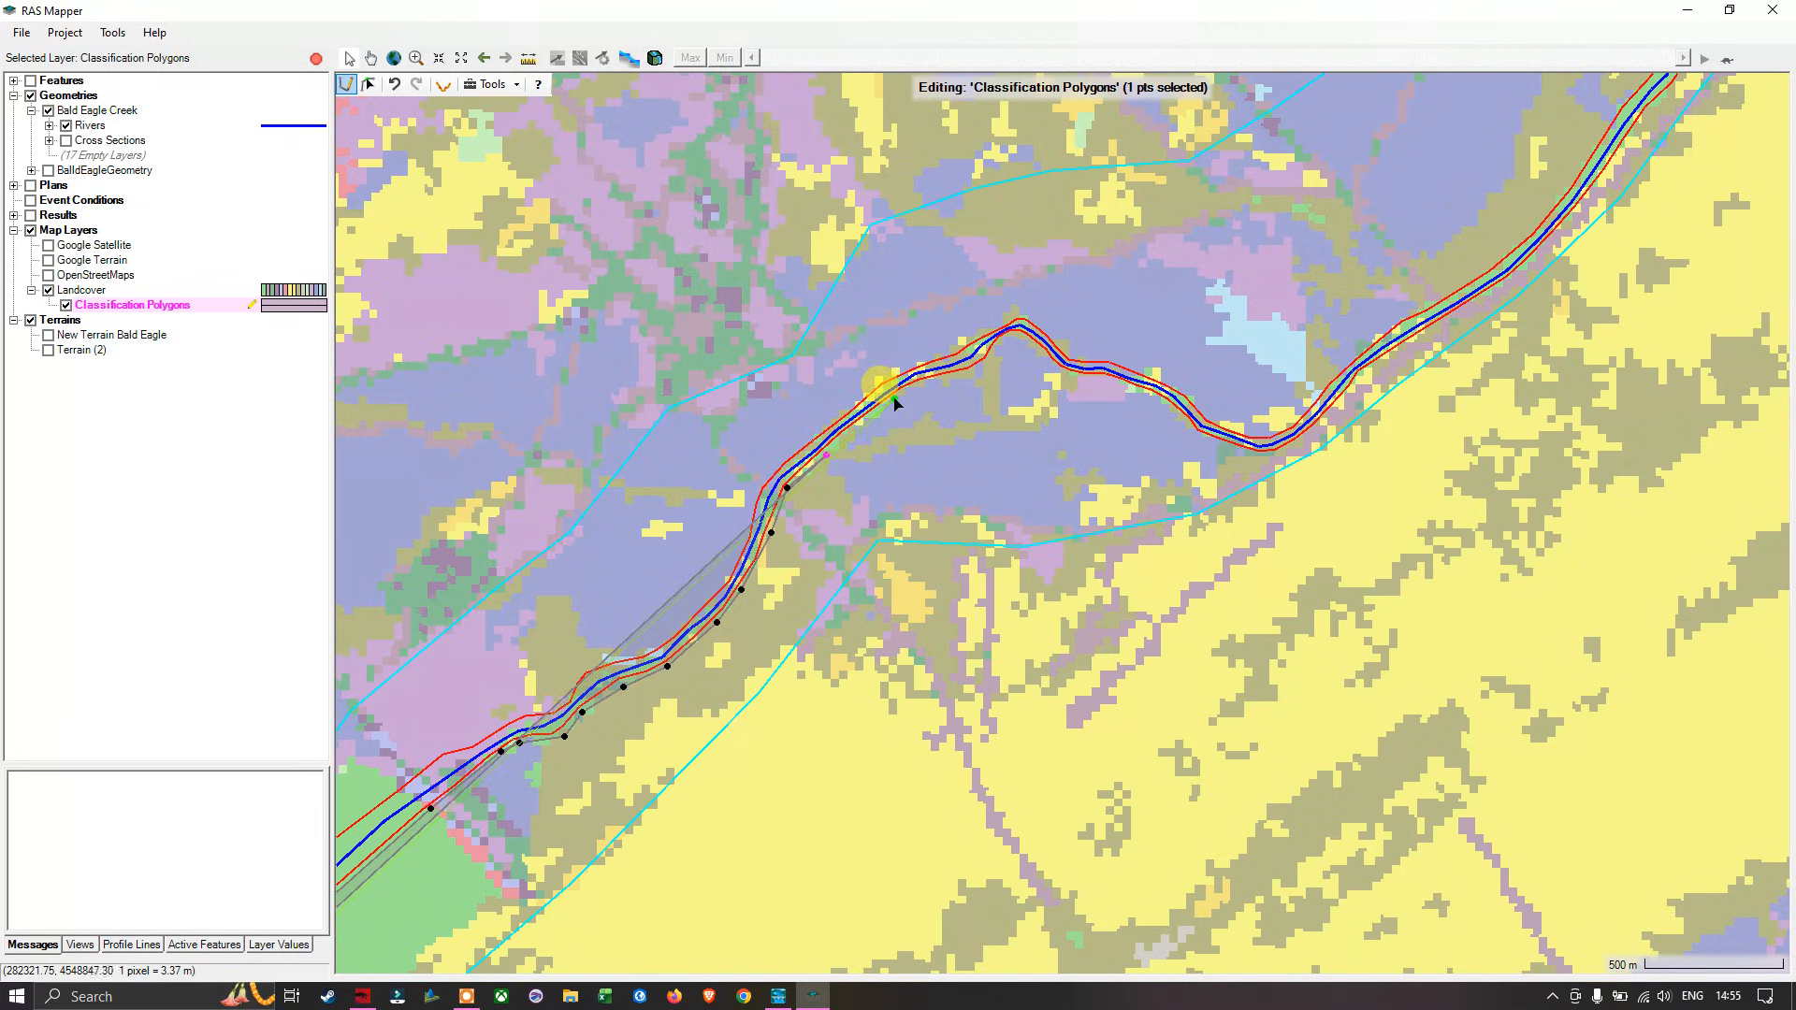
left_click(895, 400)
left_click(927, 382)
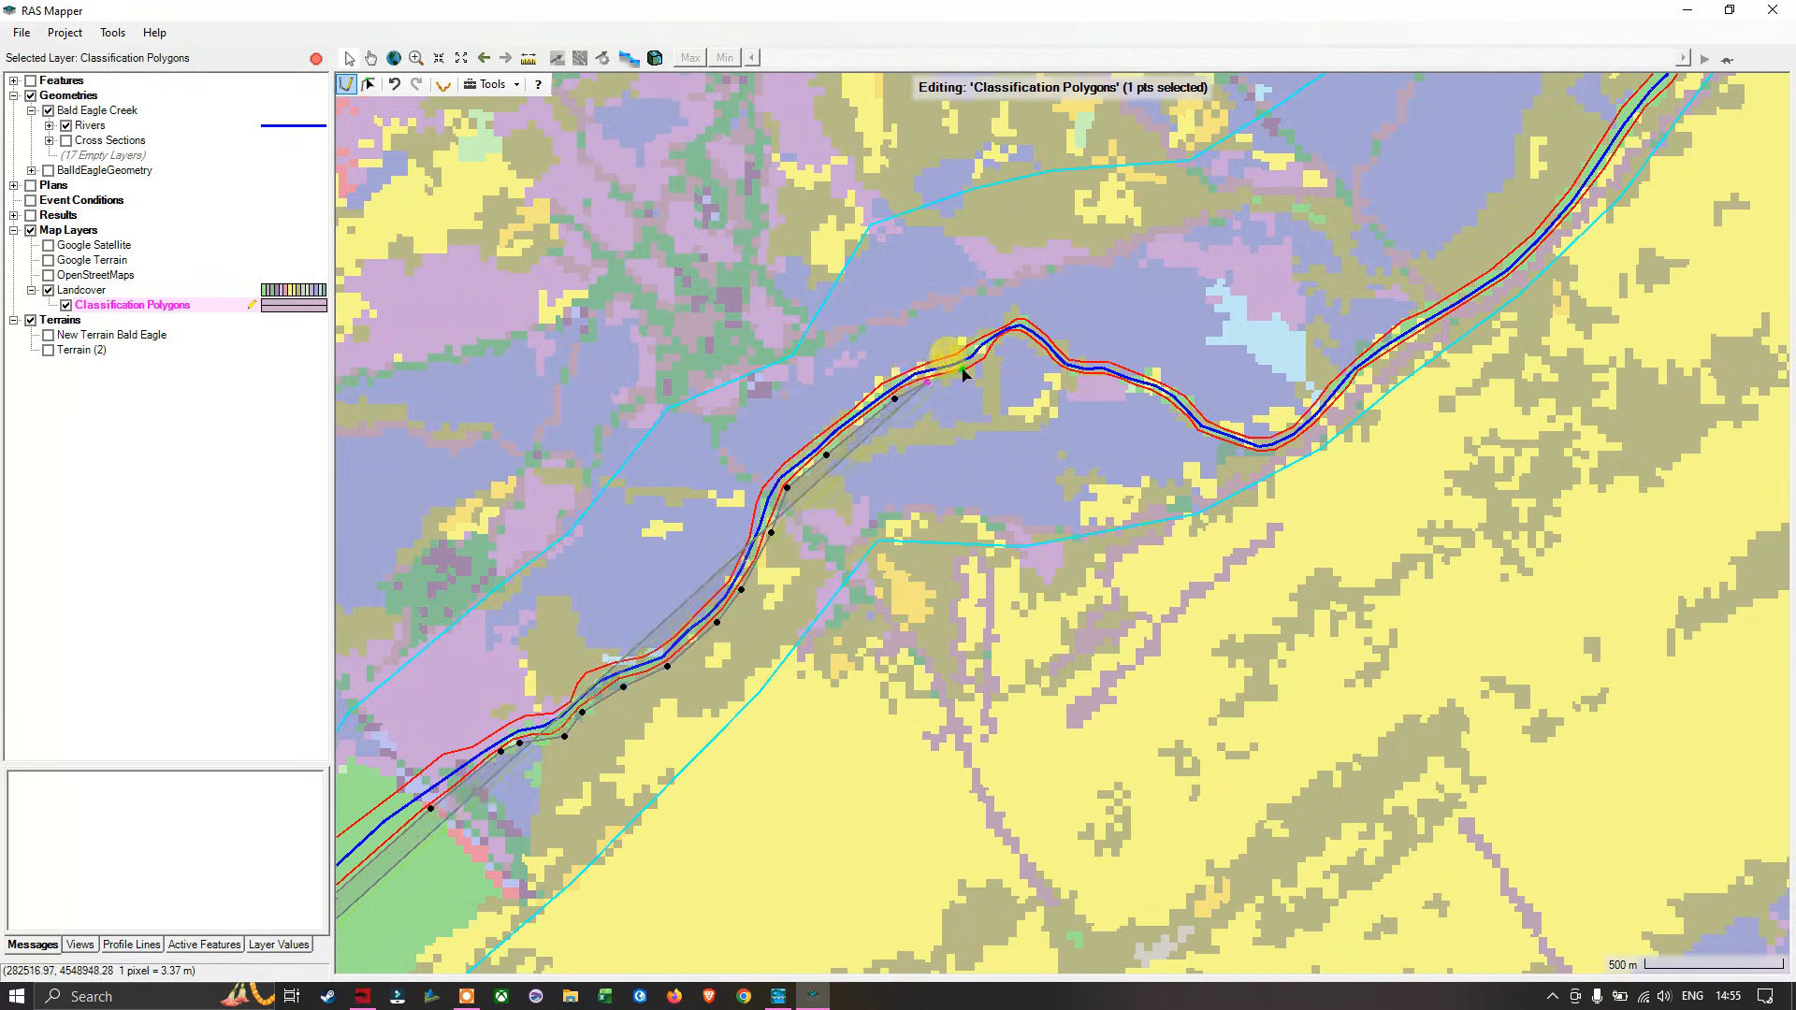
left_click(981, 369)
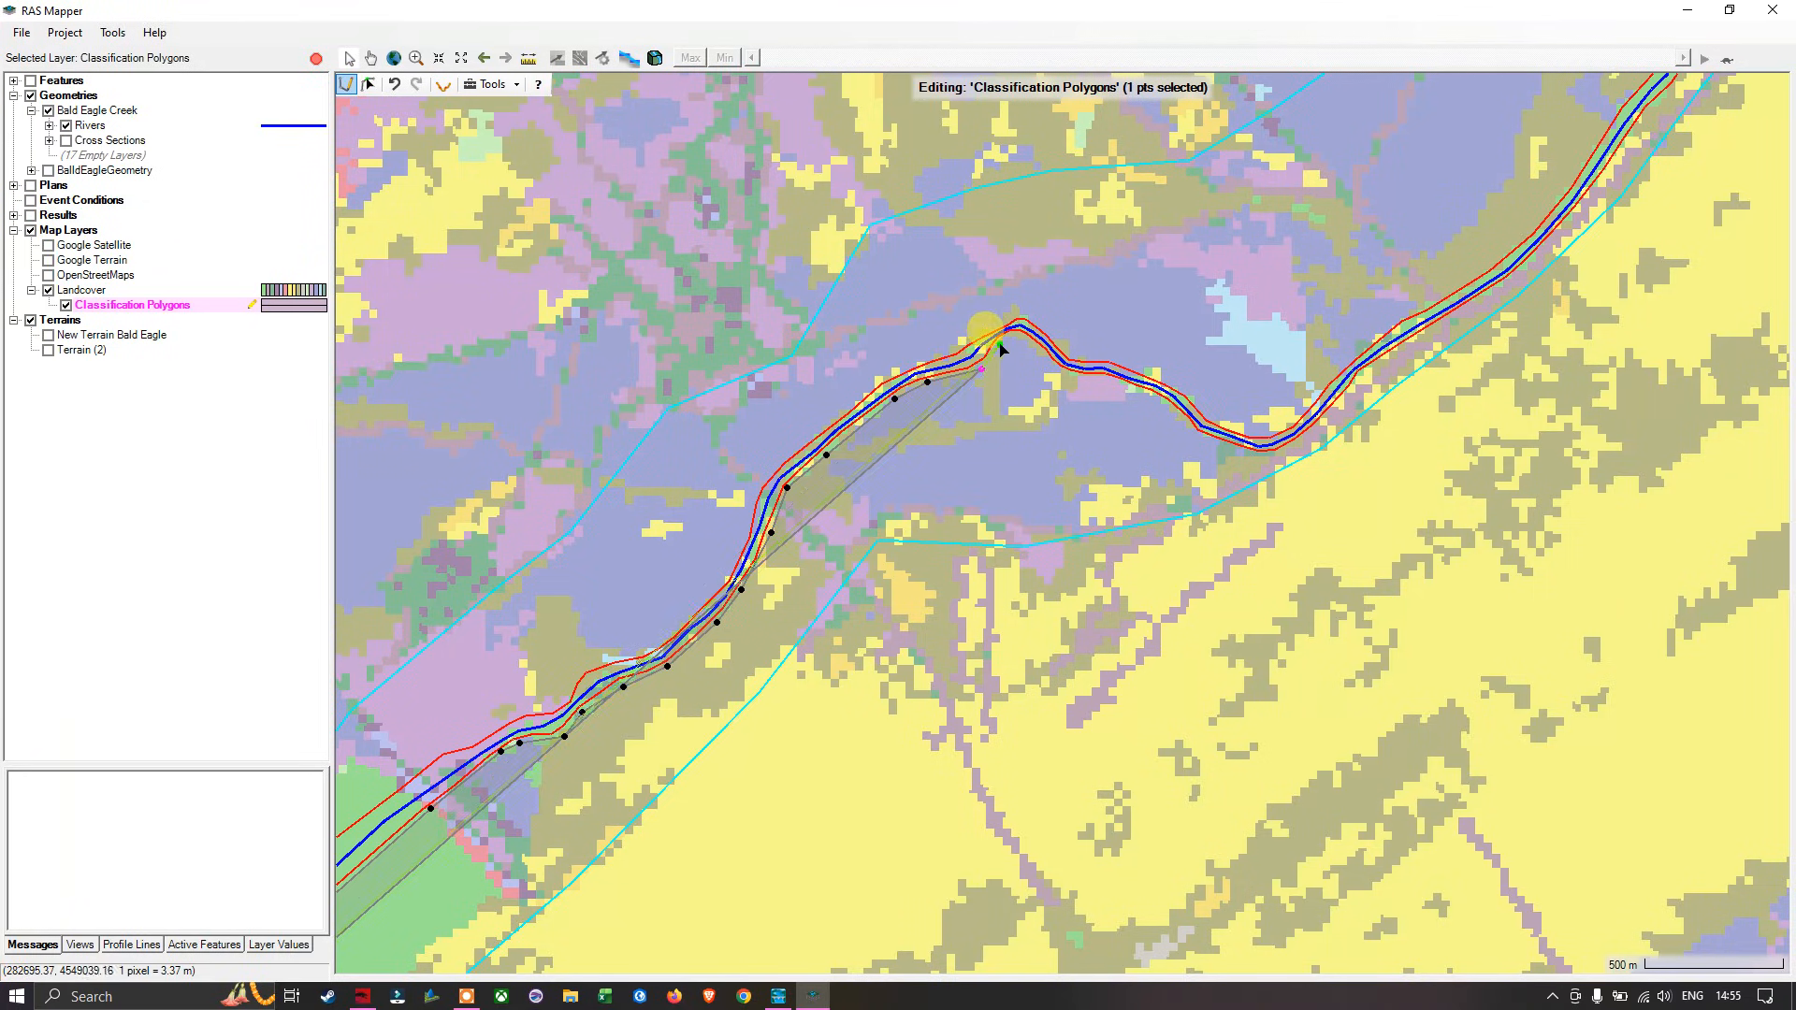
left_click(1000, 344)
left_click(1015, 339)
Step: Continue the southeastern edge down from the crest and around the low bend south of the light-blue patch
left_click(1040, 354)
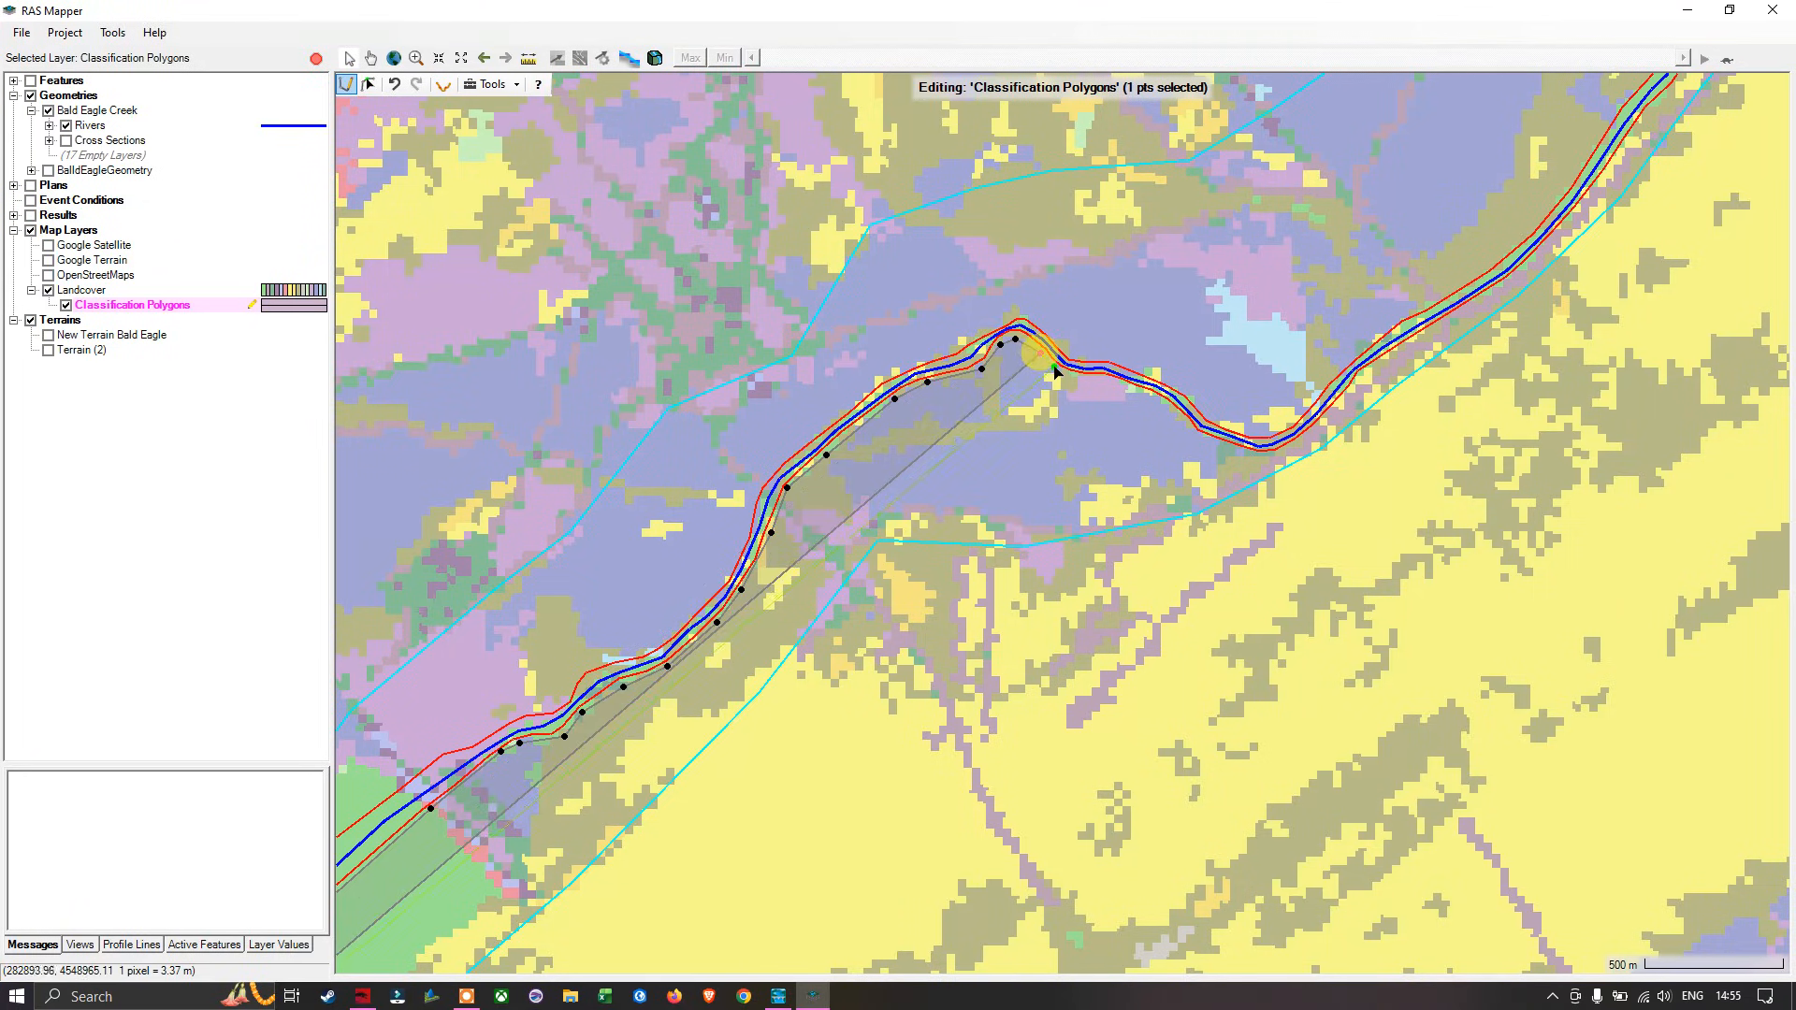
left_click(1057, 365)
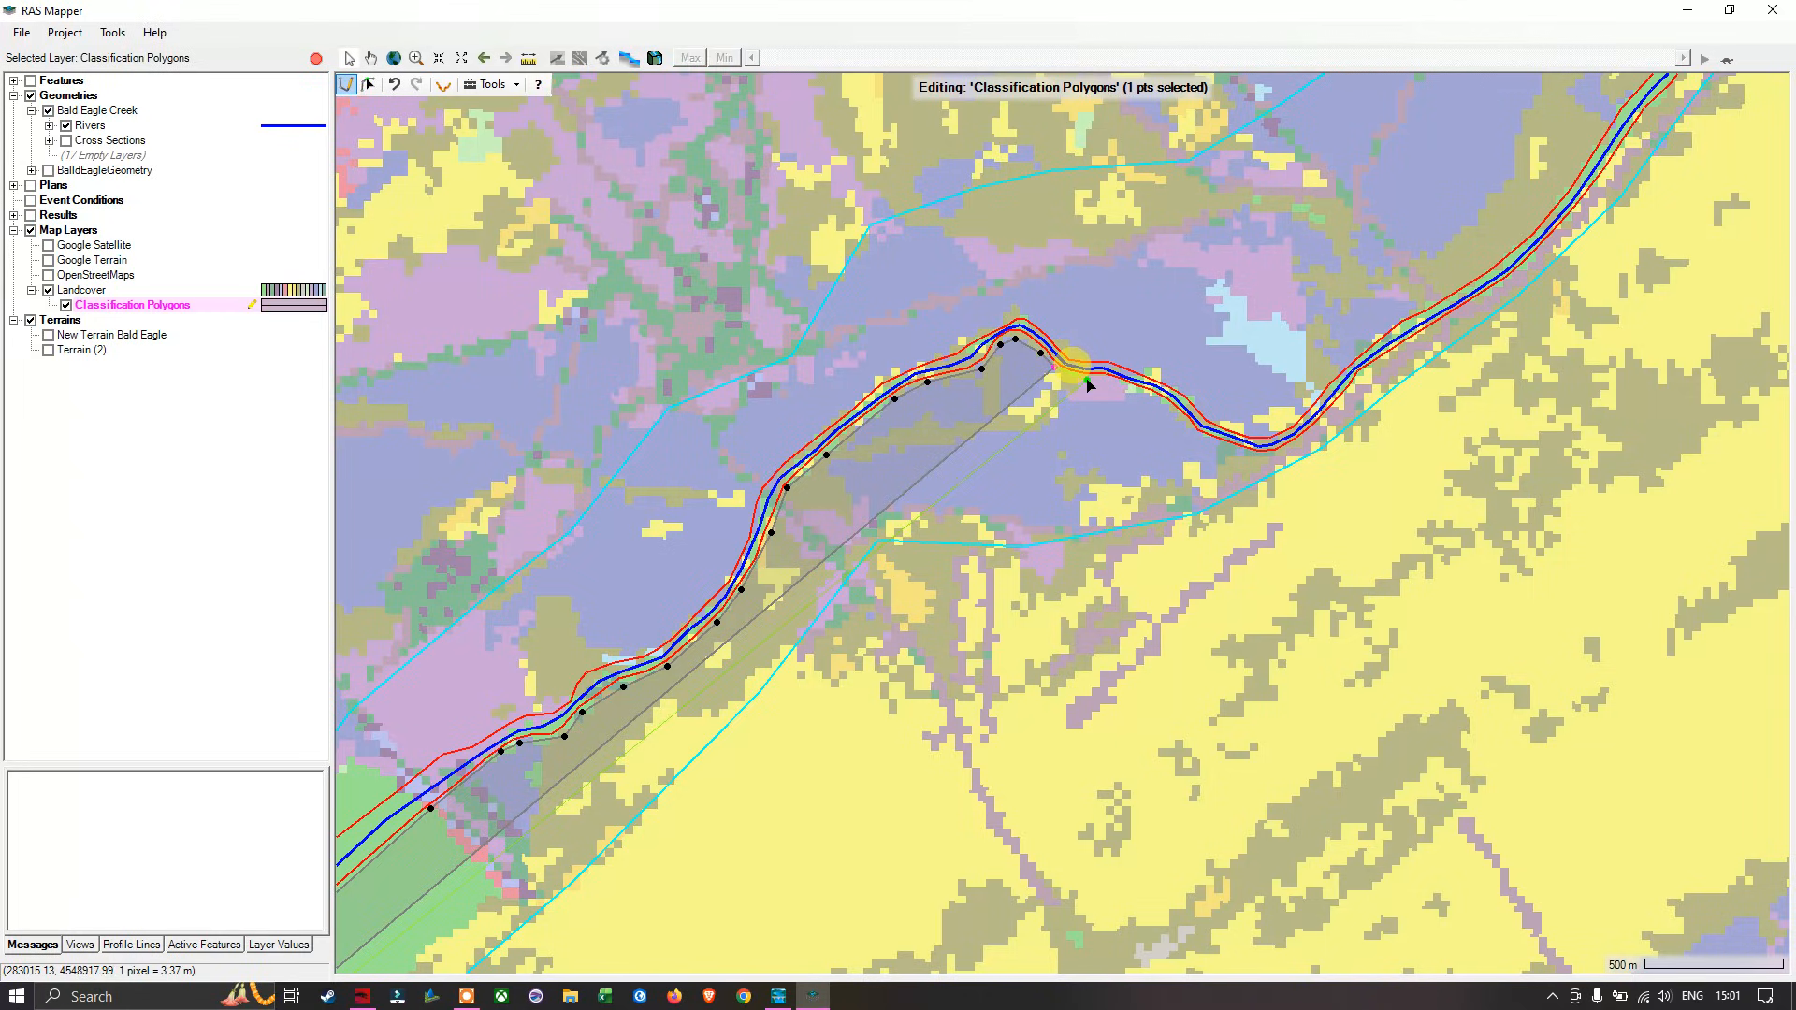
left_click(1088, 383)
left_click(1113, 381)
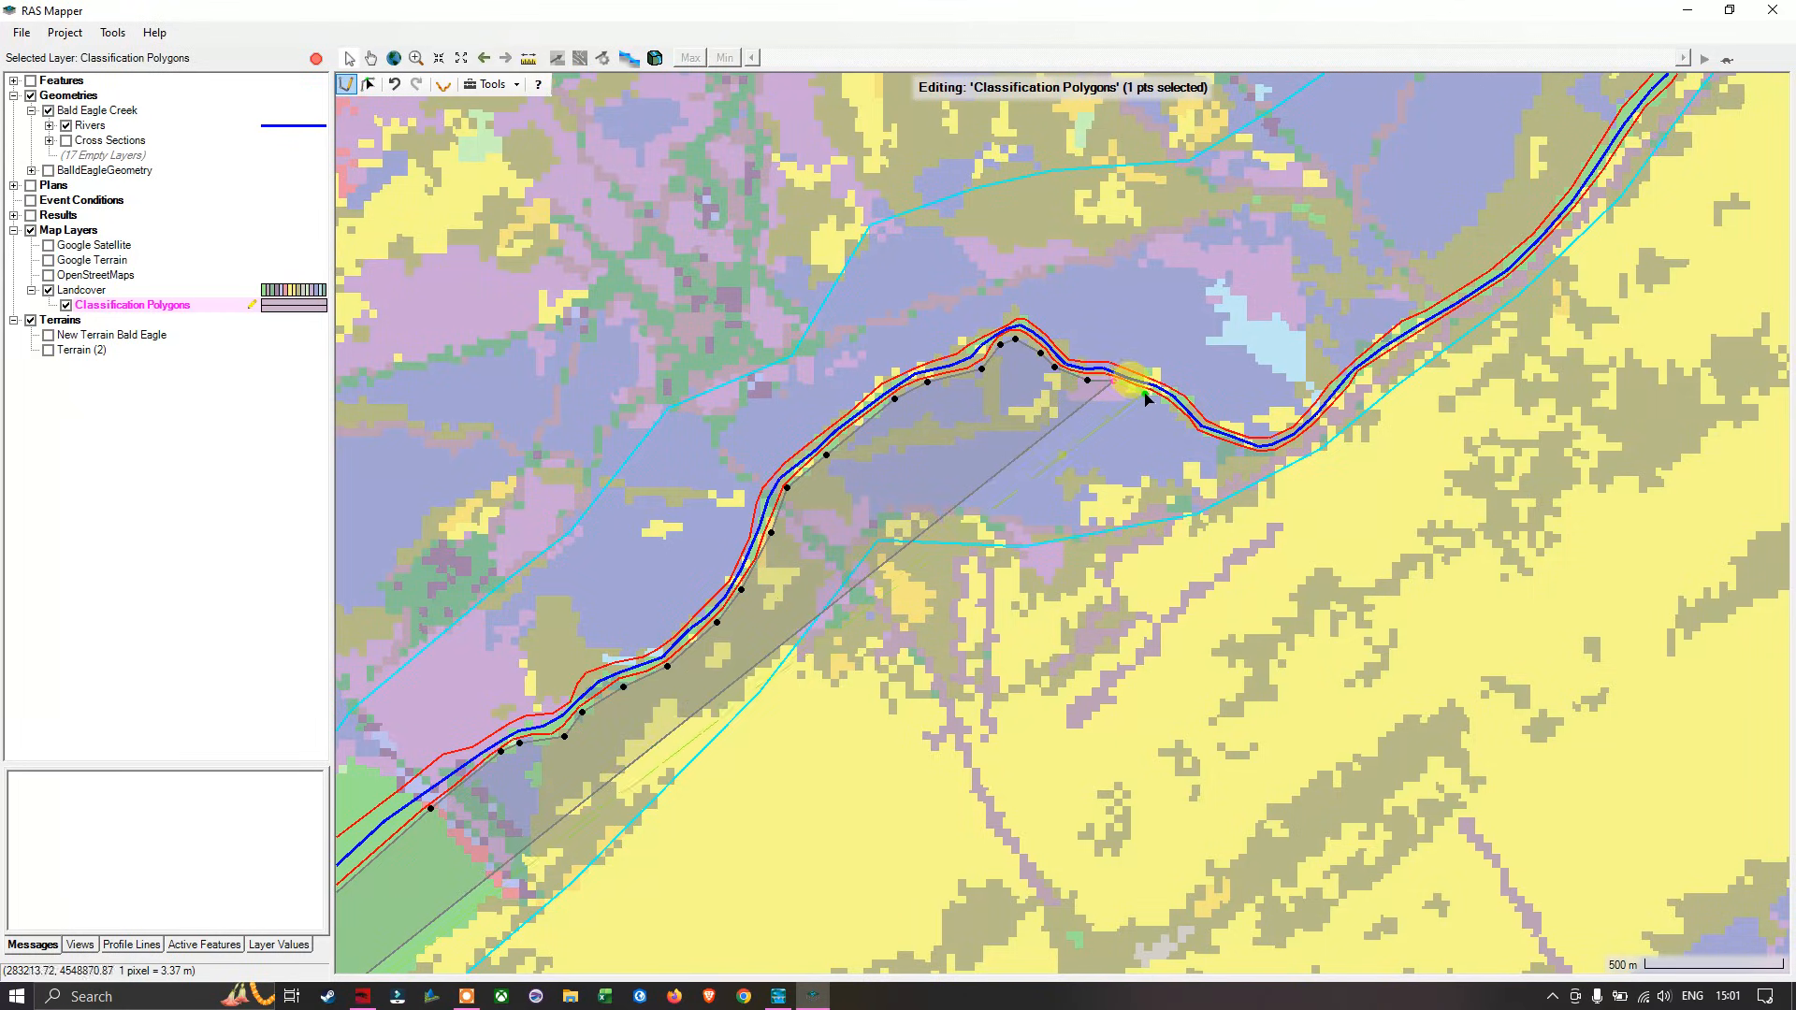
left_click(1147, 394)
left_click(1183, 426)
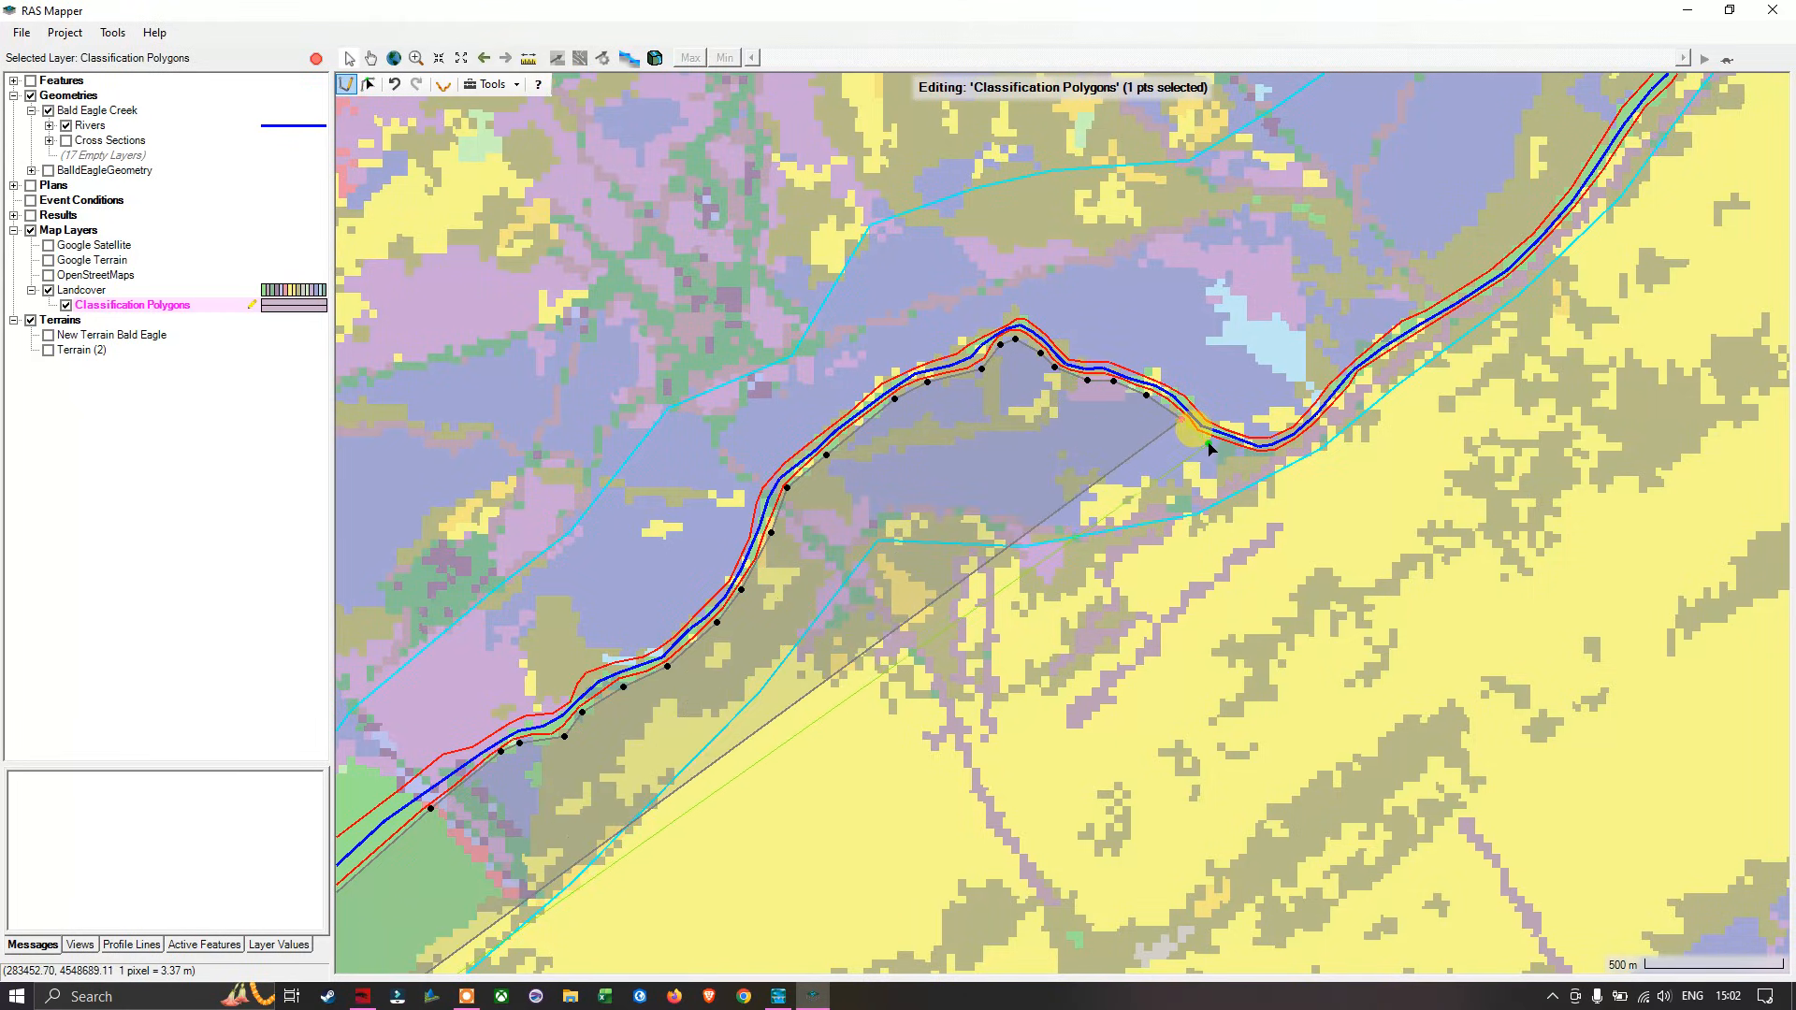
left_click(1210, 442)
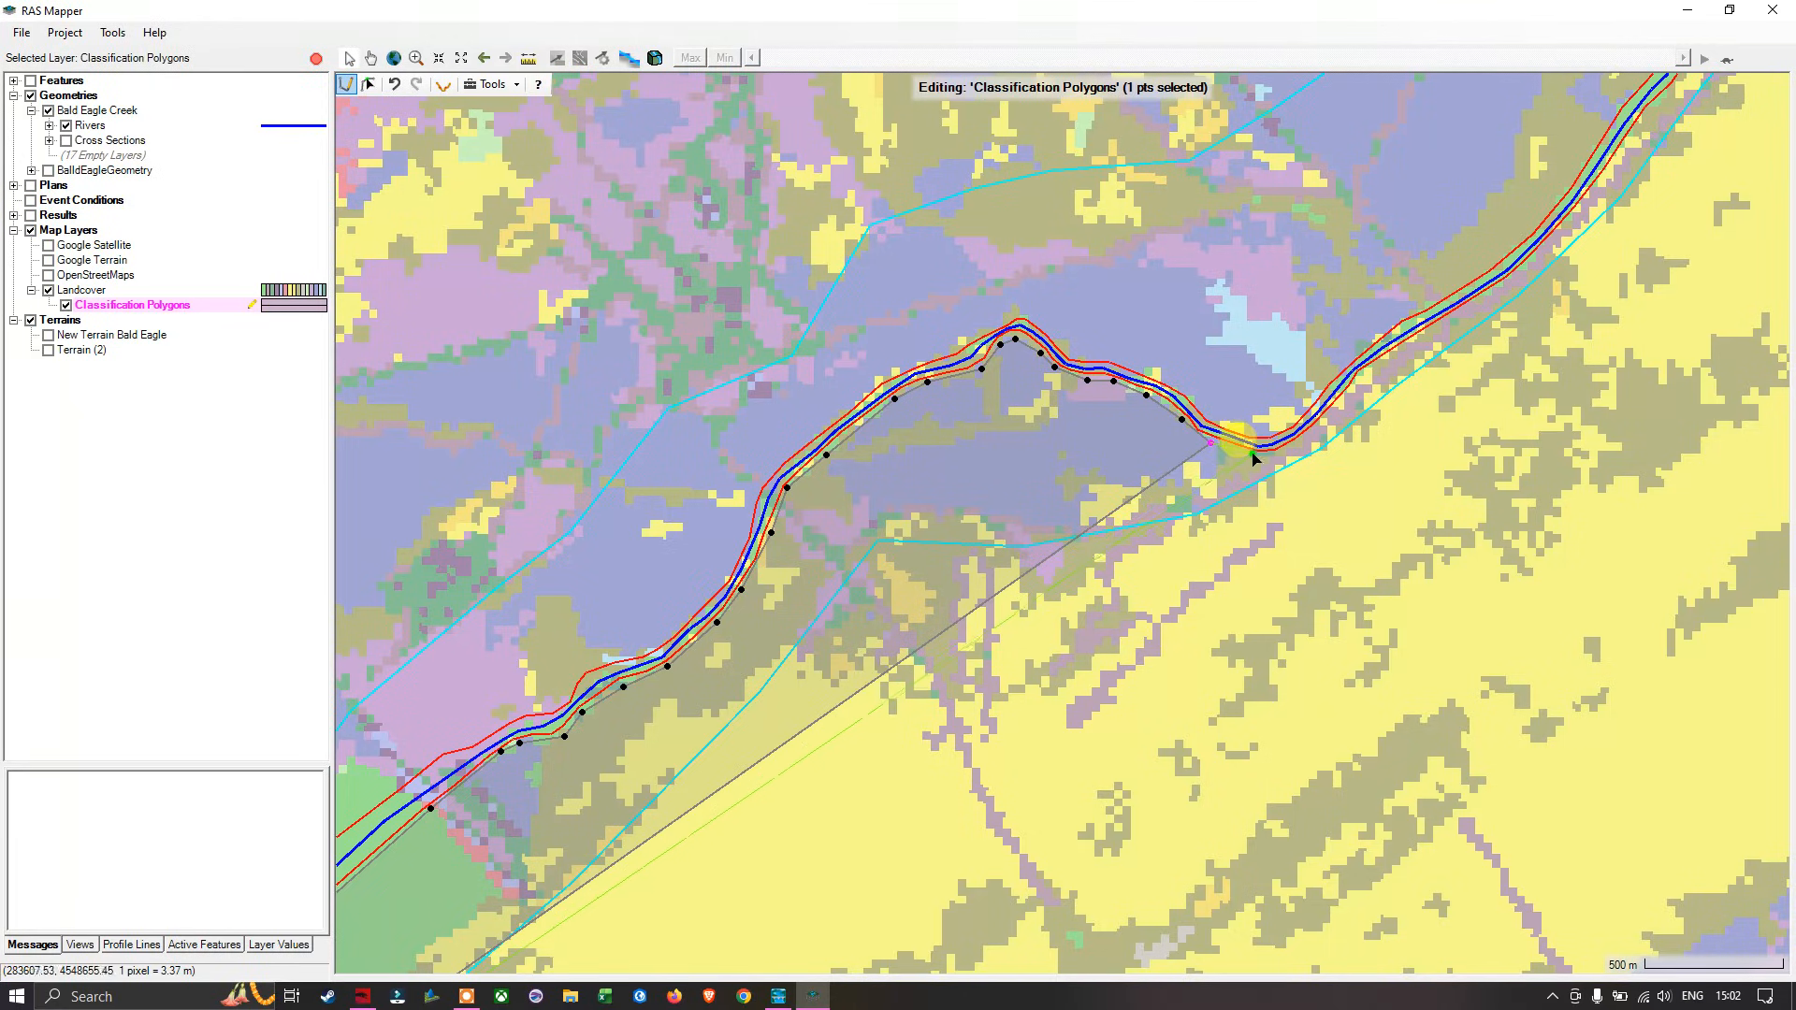
left_click(1256, 456)
left_click(1293, 445)
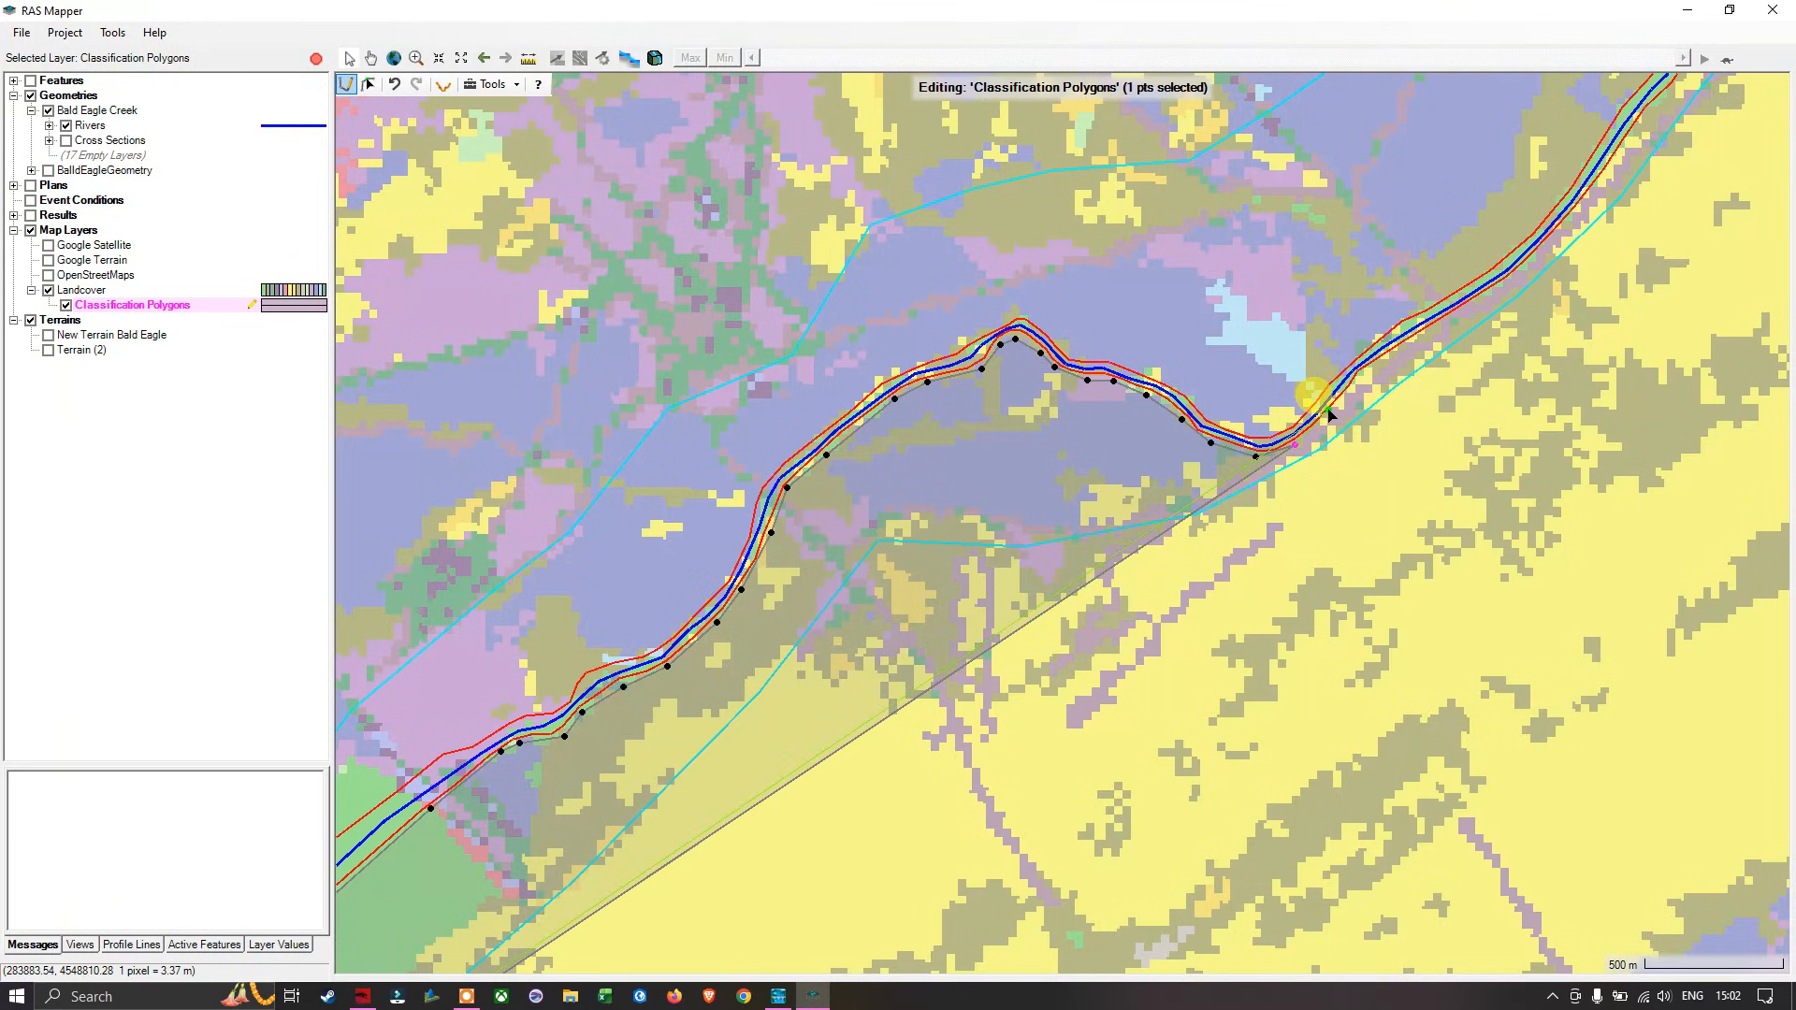
Step: Trace the right bank past the pinkish area to the corner where the creek turns north toward the hairpin bend
left_click_drag(1329, 415, 1085, 606)
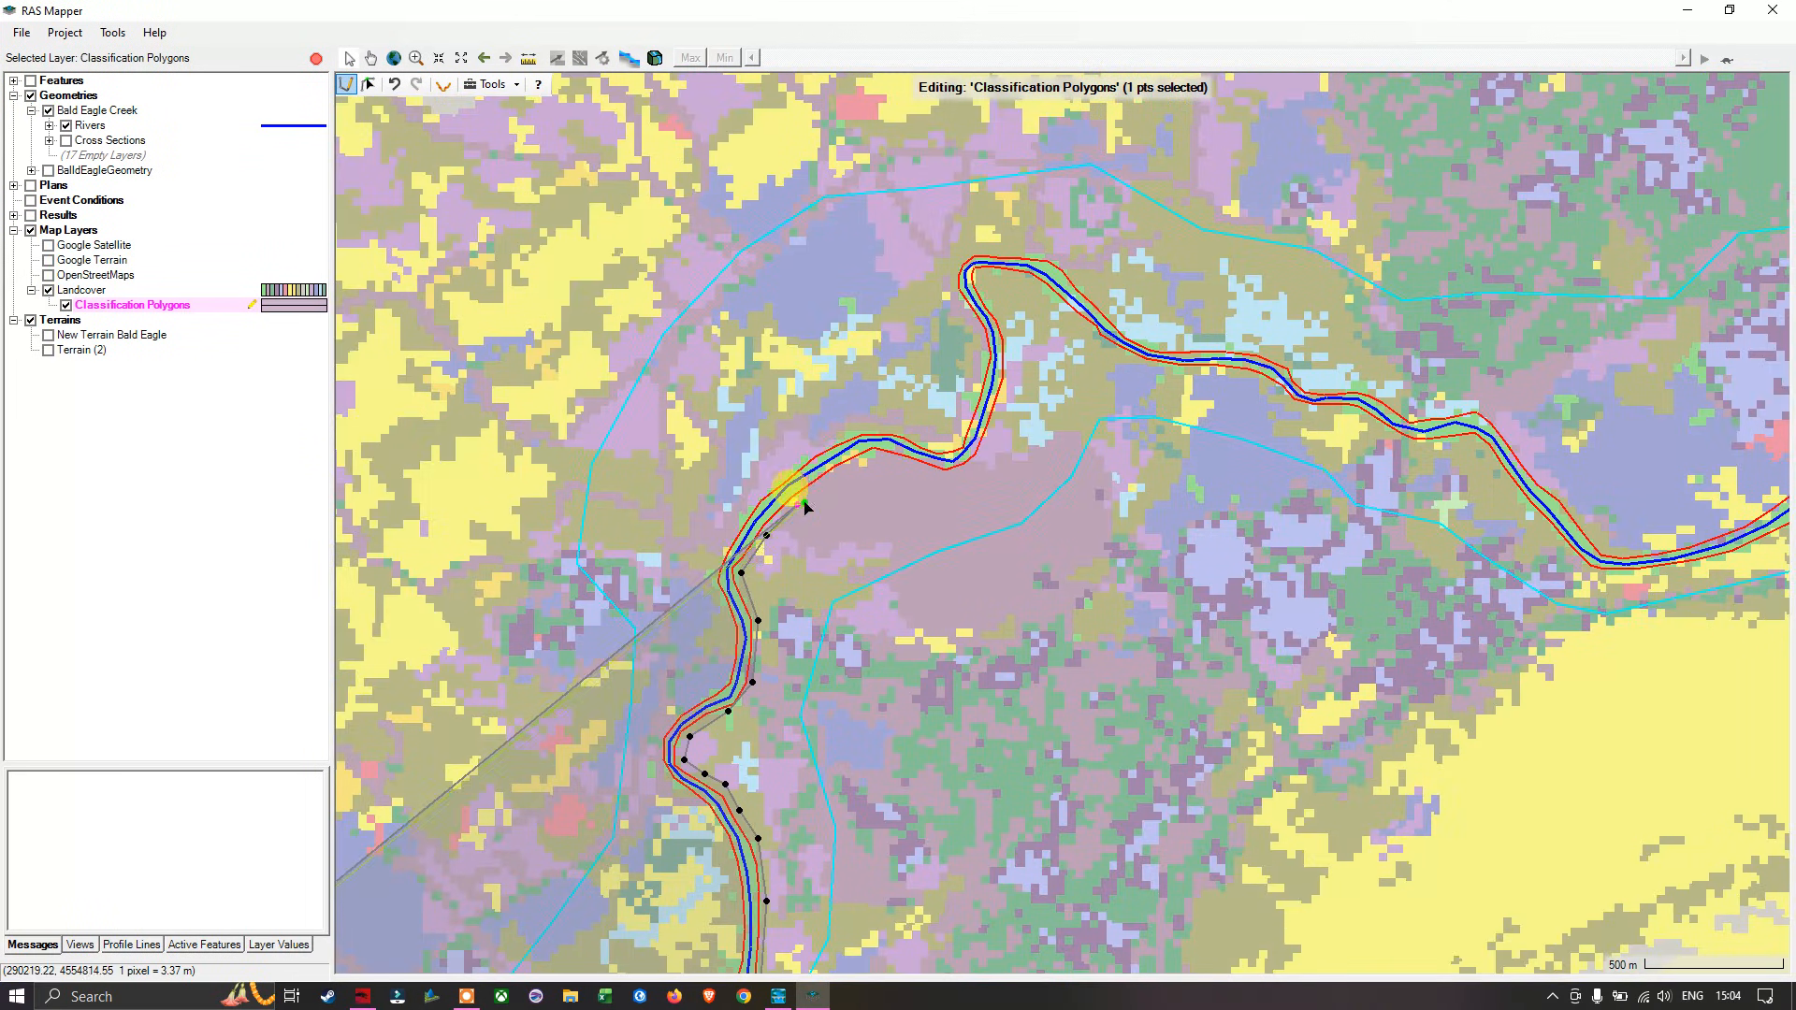
left_click(796, 505)
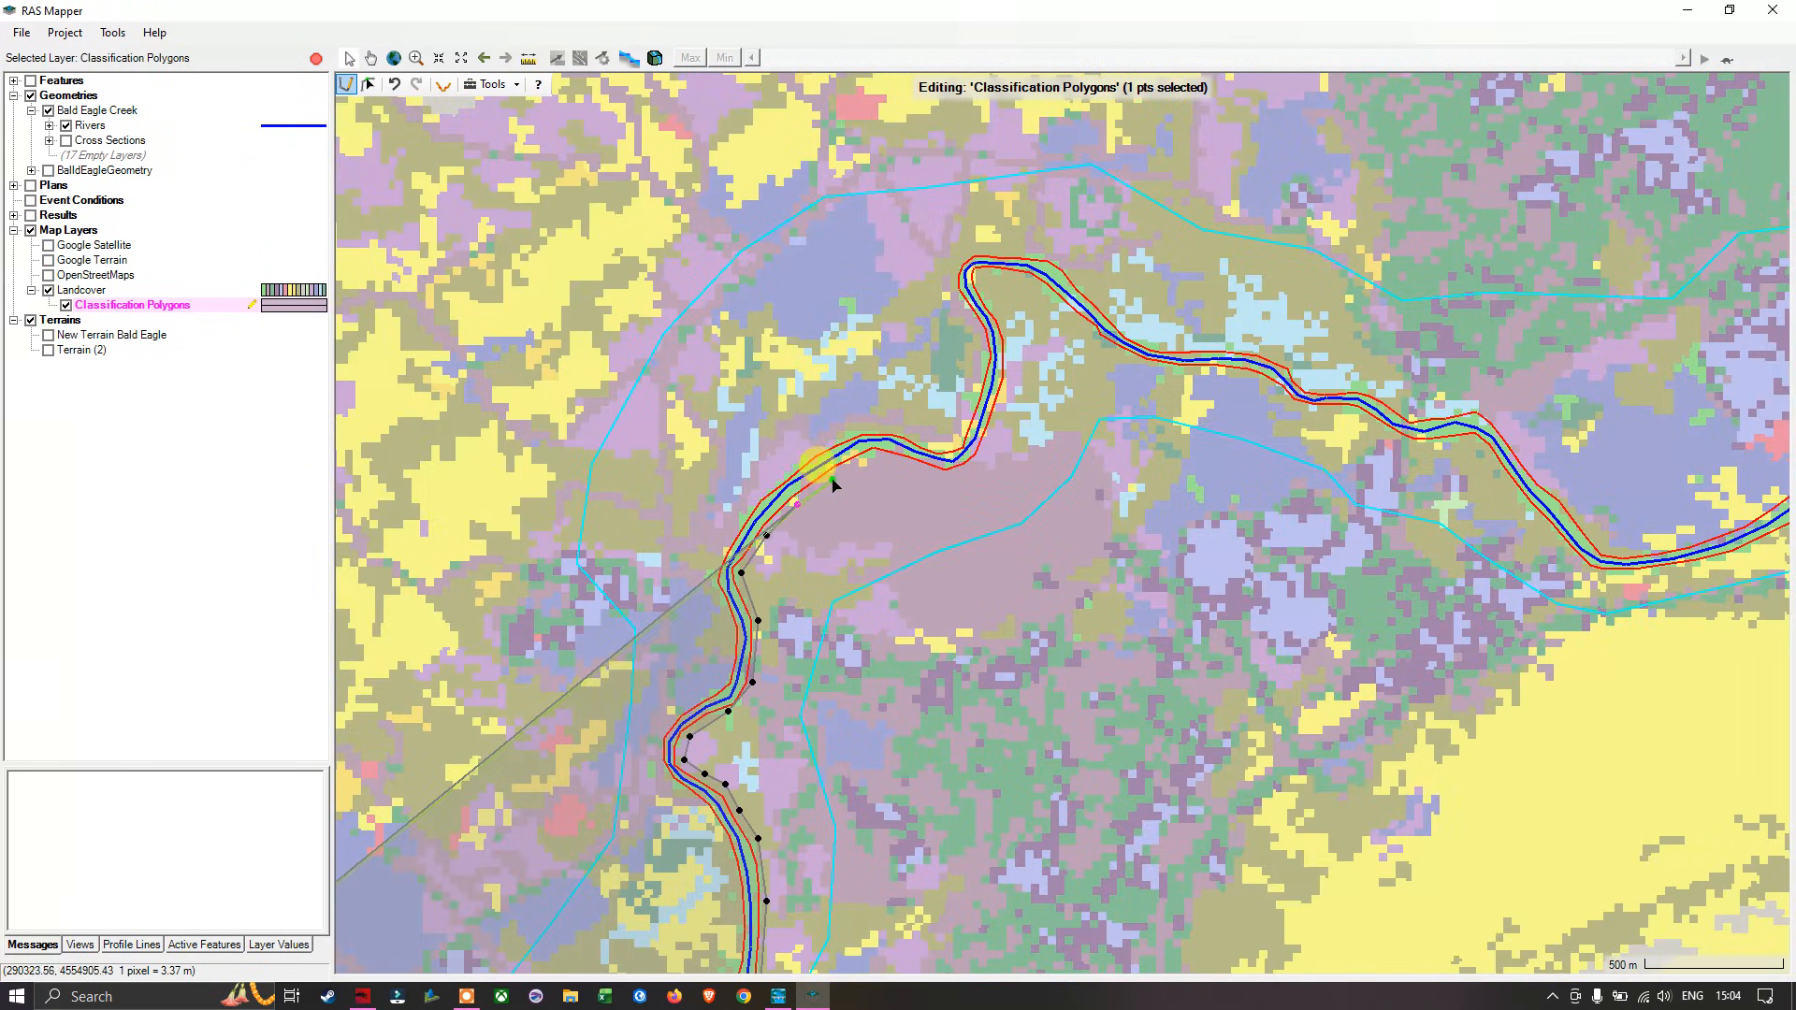
left_click(836, 474)
left_click(870, 455)
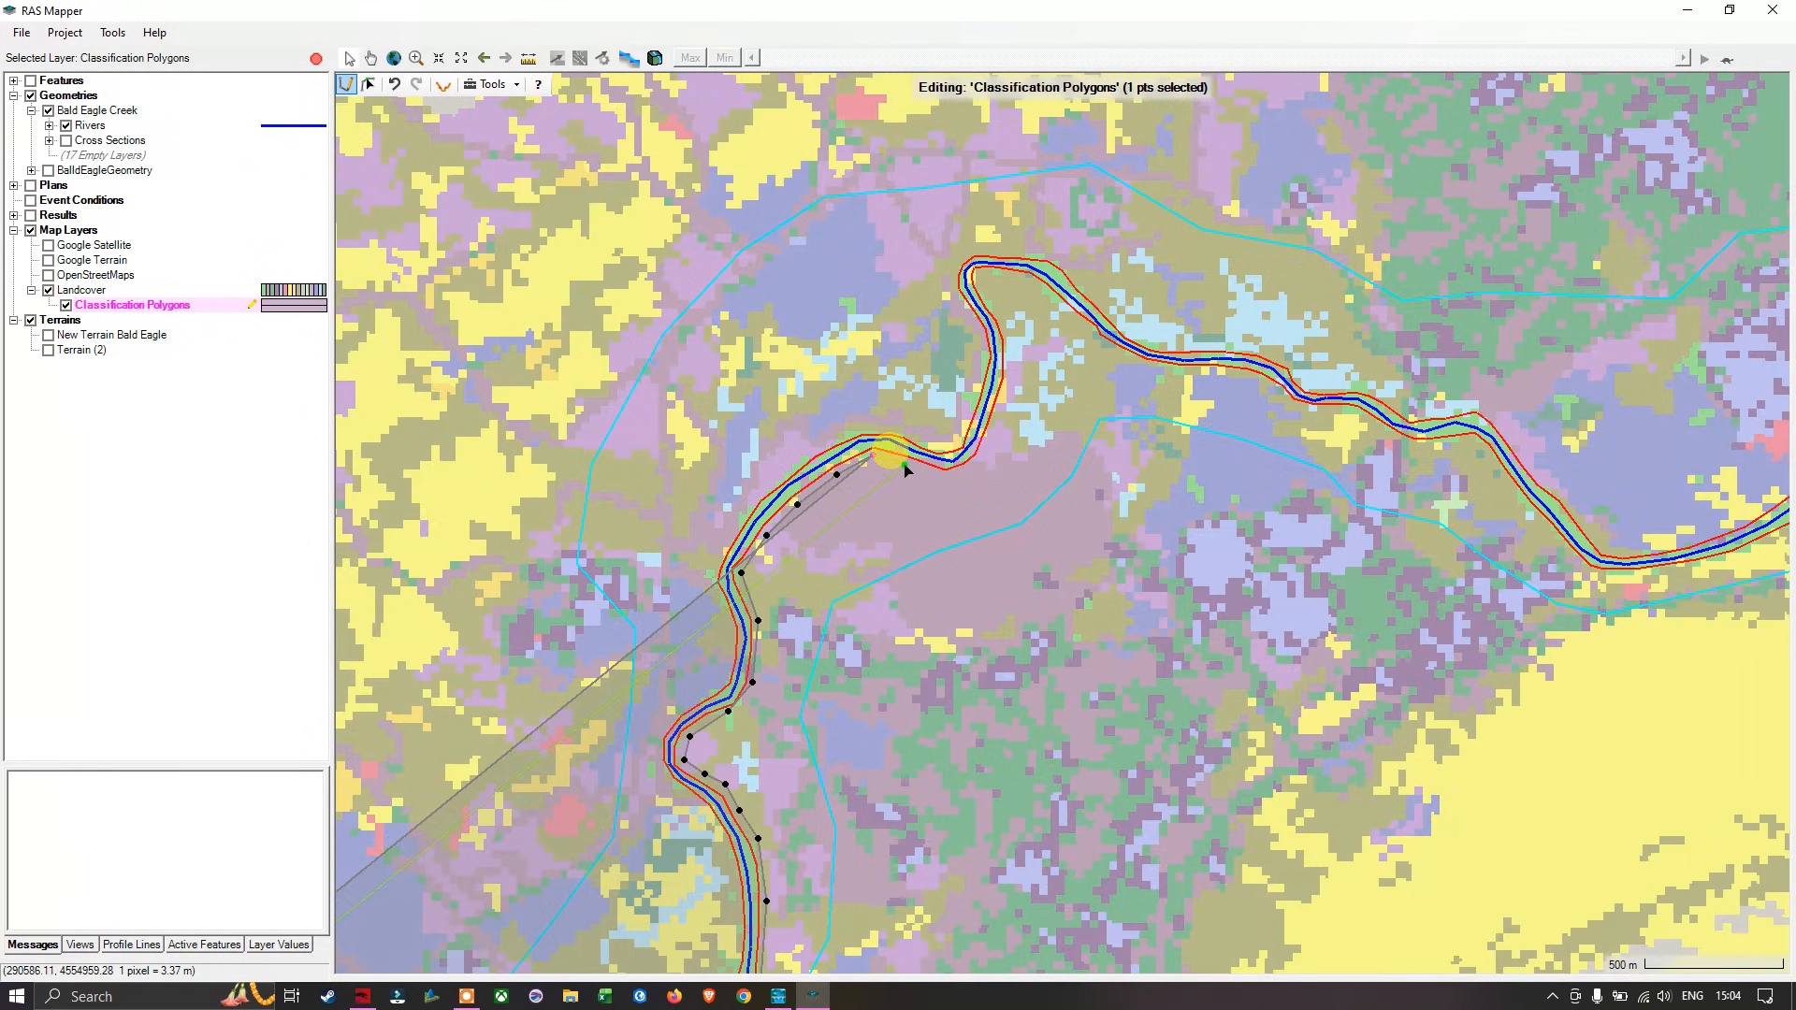
left_click(909, 464)
left_click(937, 472)
left_click(962, 470)
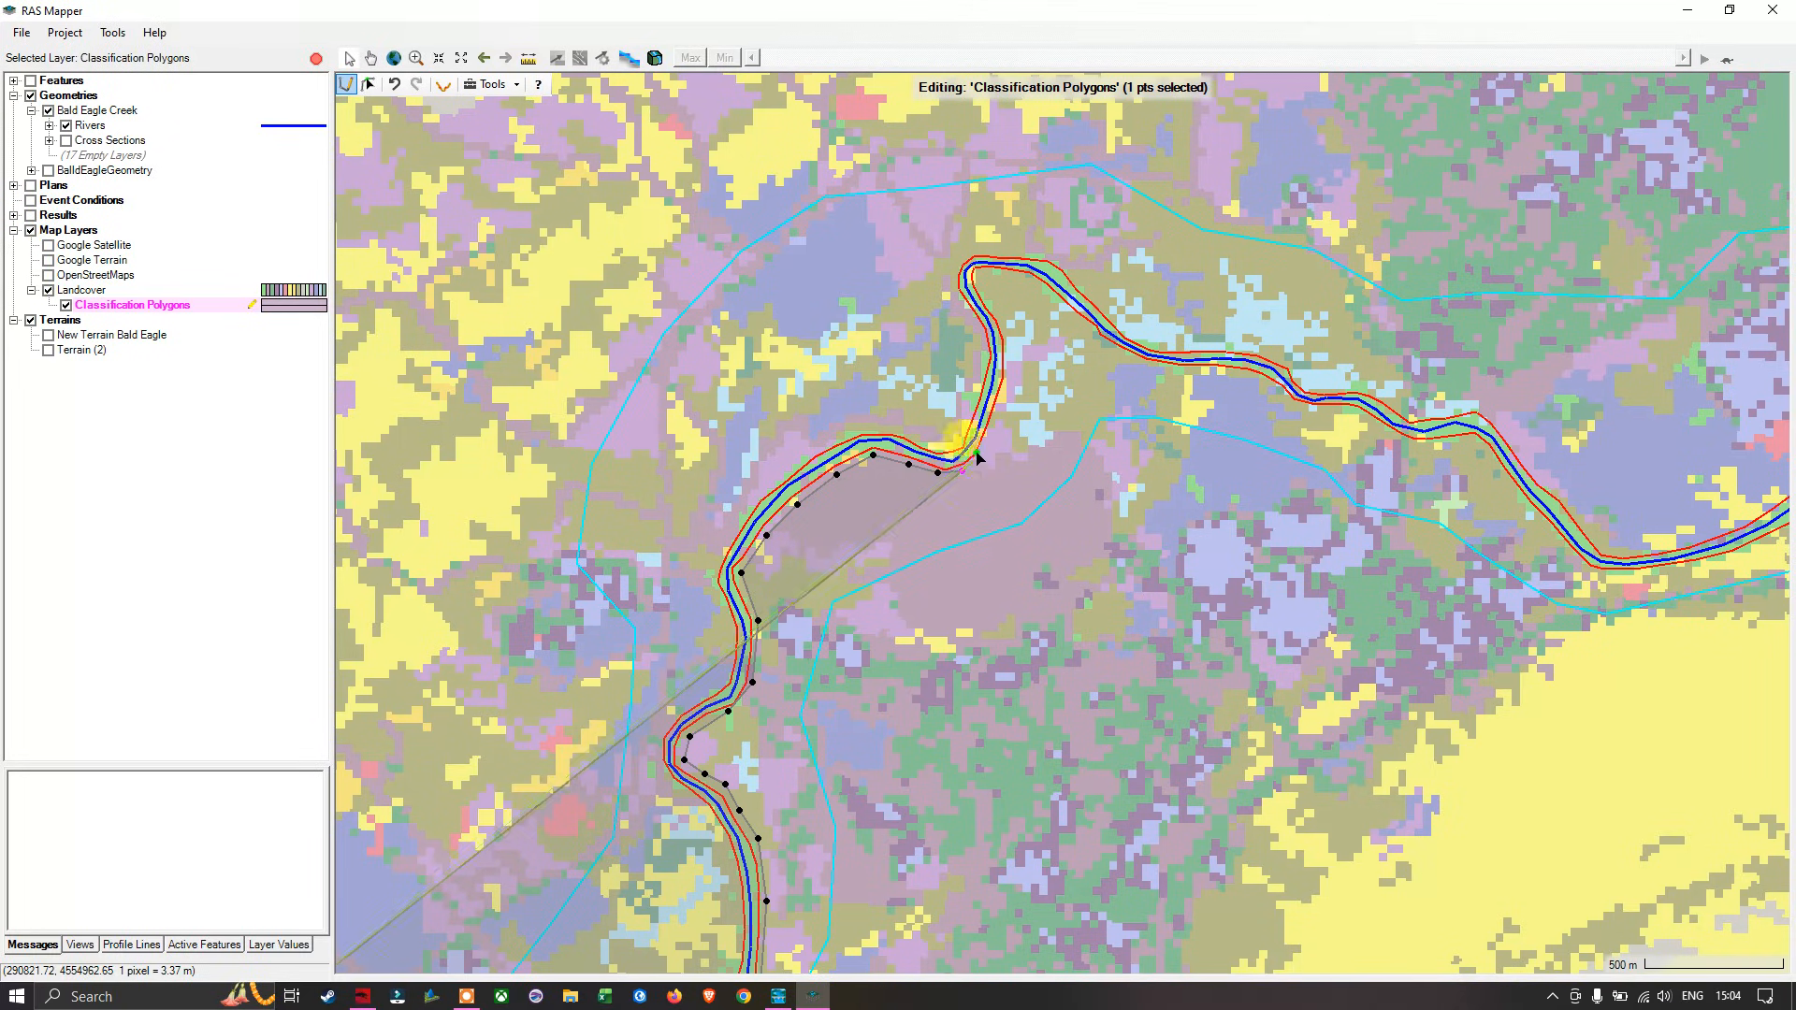
Step: Carry the polygon edge north along the right bank and around the inside of the hairpin bend
left_click(991, 431)
left_click(1005, 387)
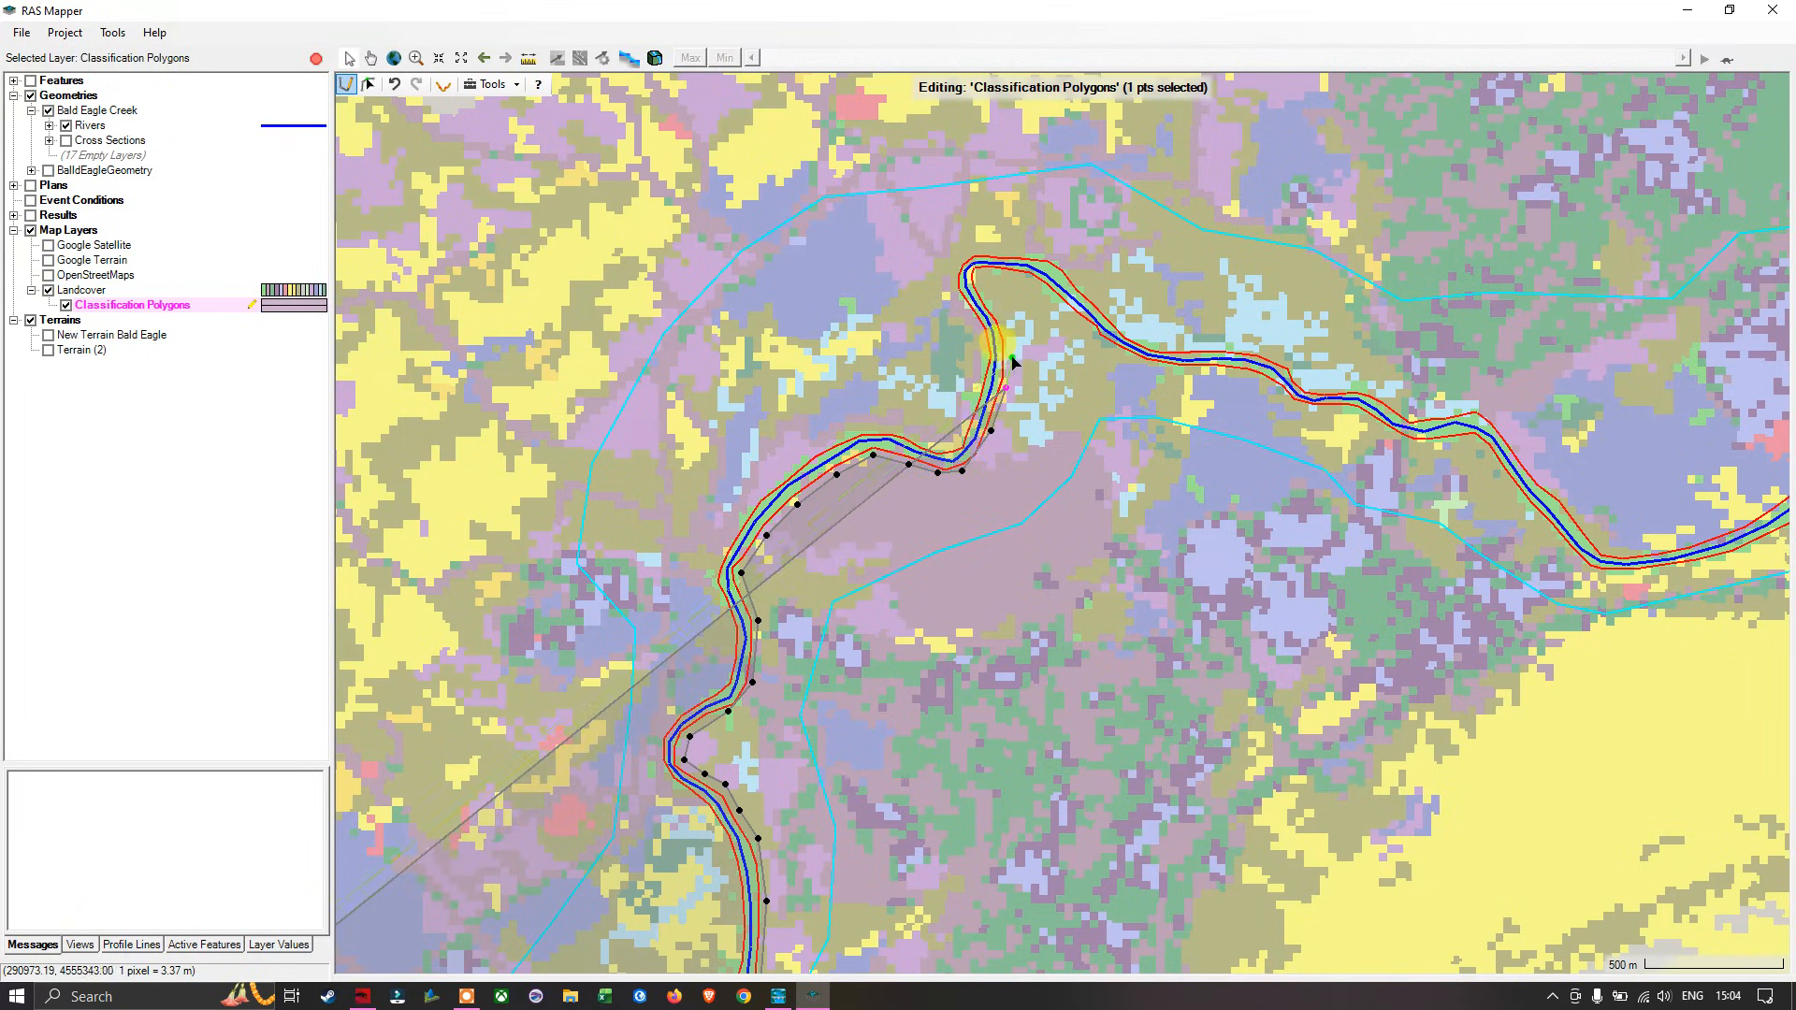
left_click(1009, 353)
left_click(1005, 329)
left_click(994, 308)
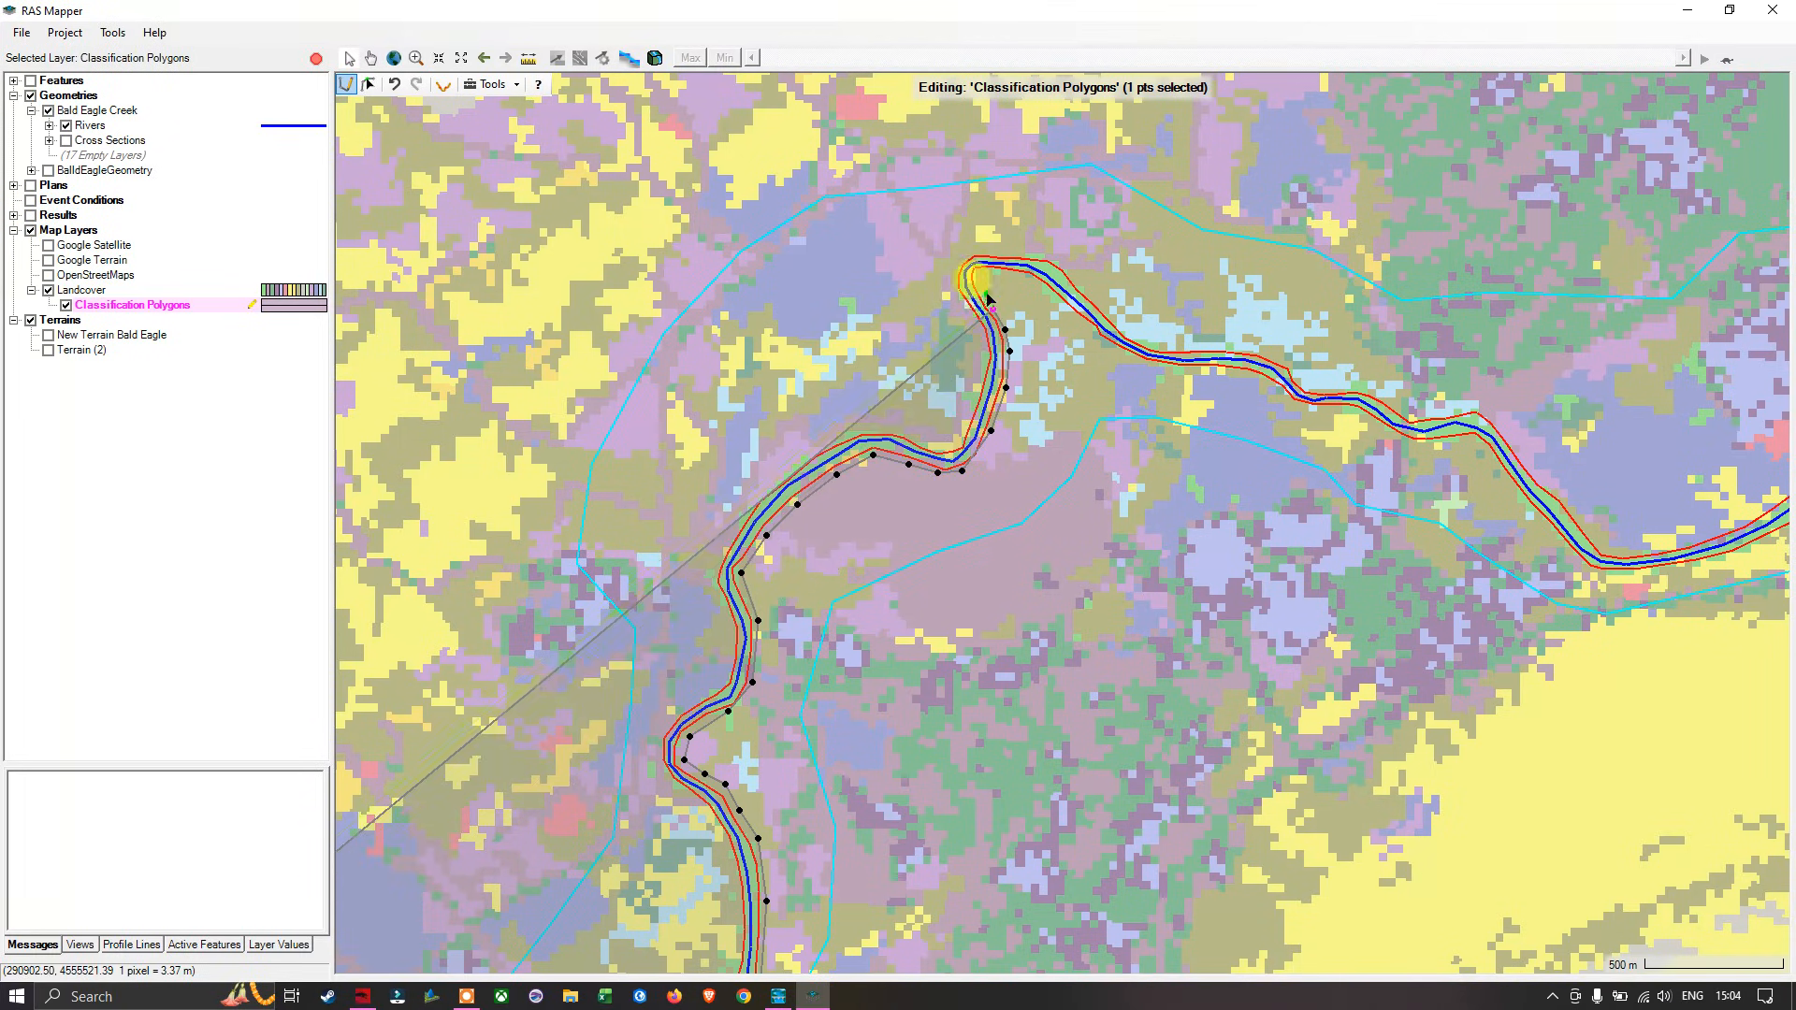
left_click(983, 289)
left_click(978, 278)
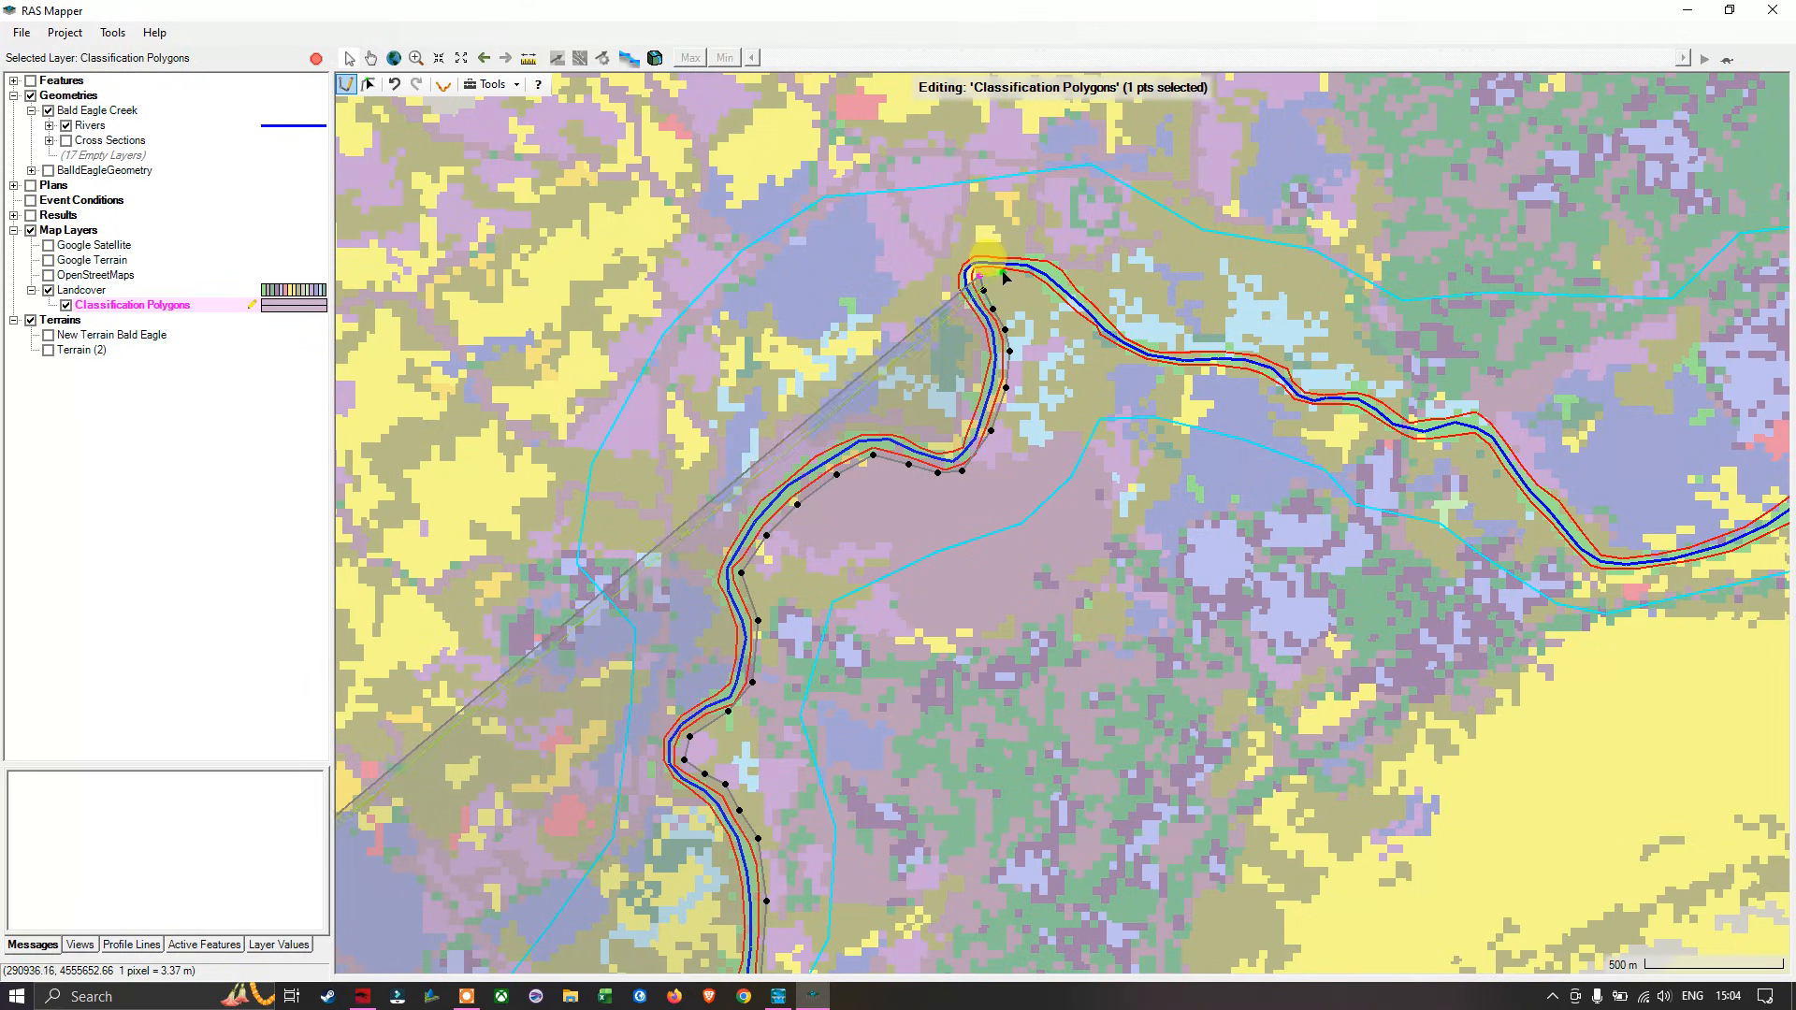
left_click(1003, 276)
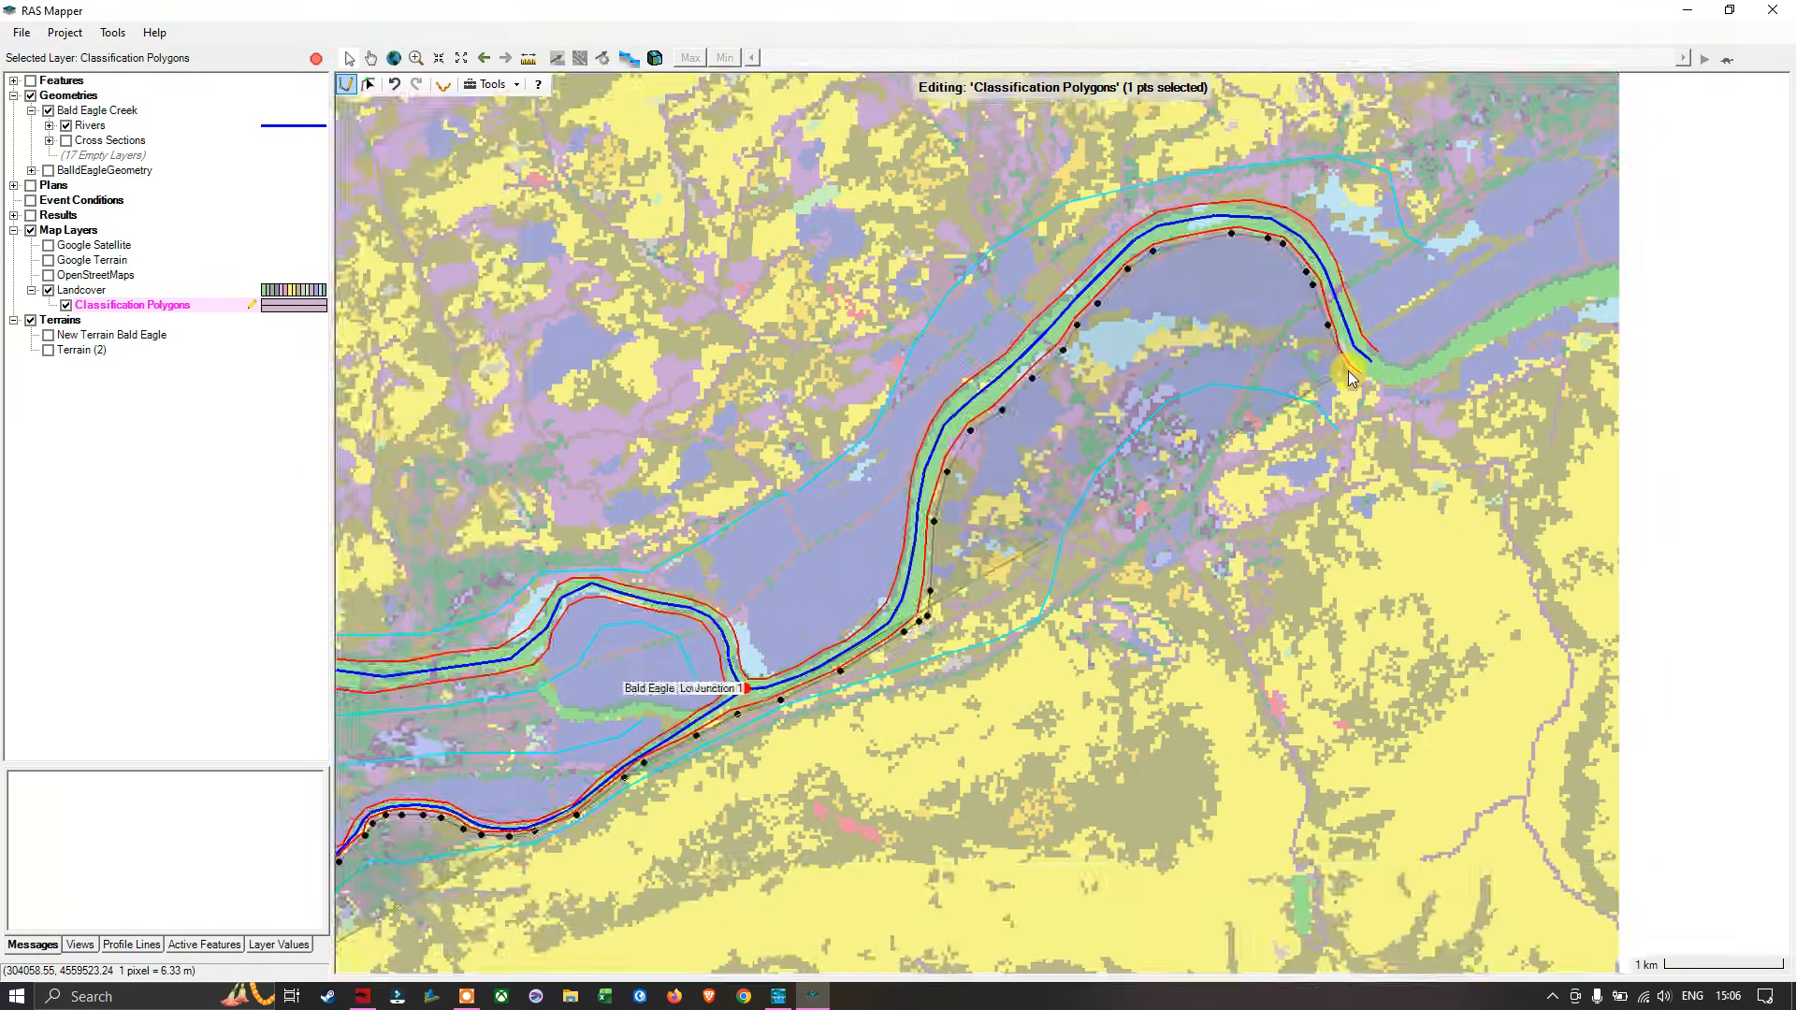
Step: Place the last right-bank vertex at the creek's downstream end and cross the channel to the opposite bank line
scroll(1349, 377, "down", 1)
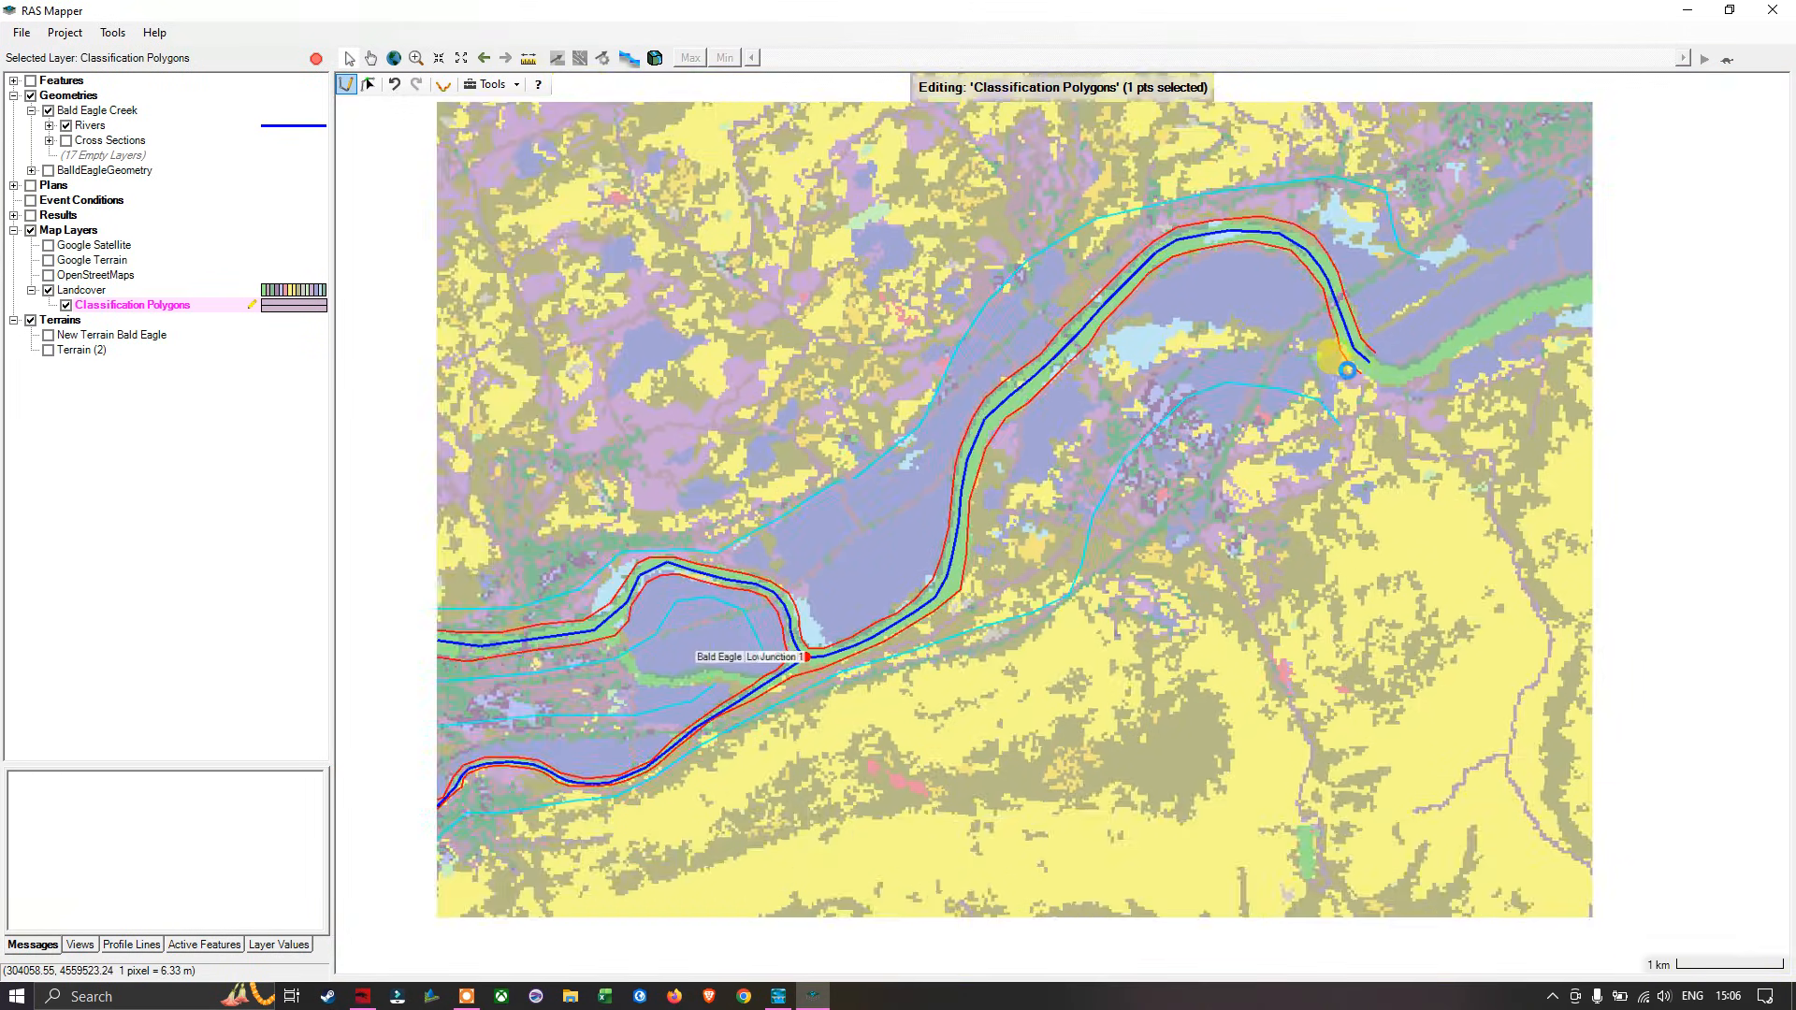
left_click(1350, 374)
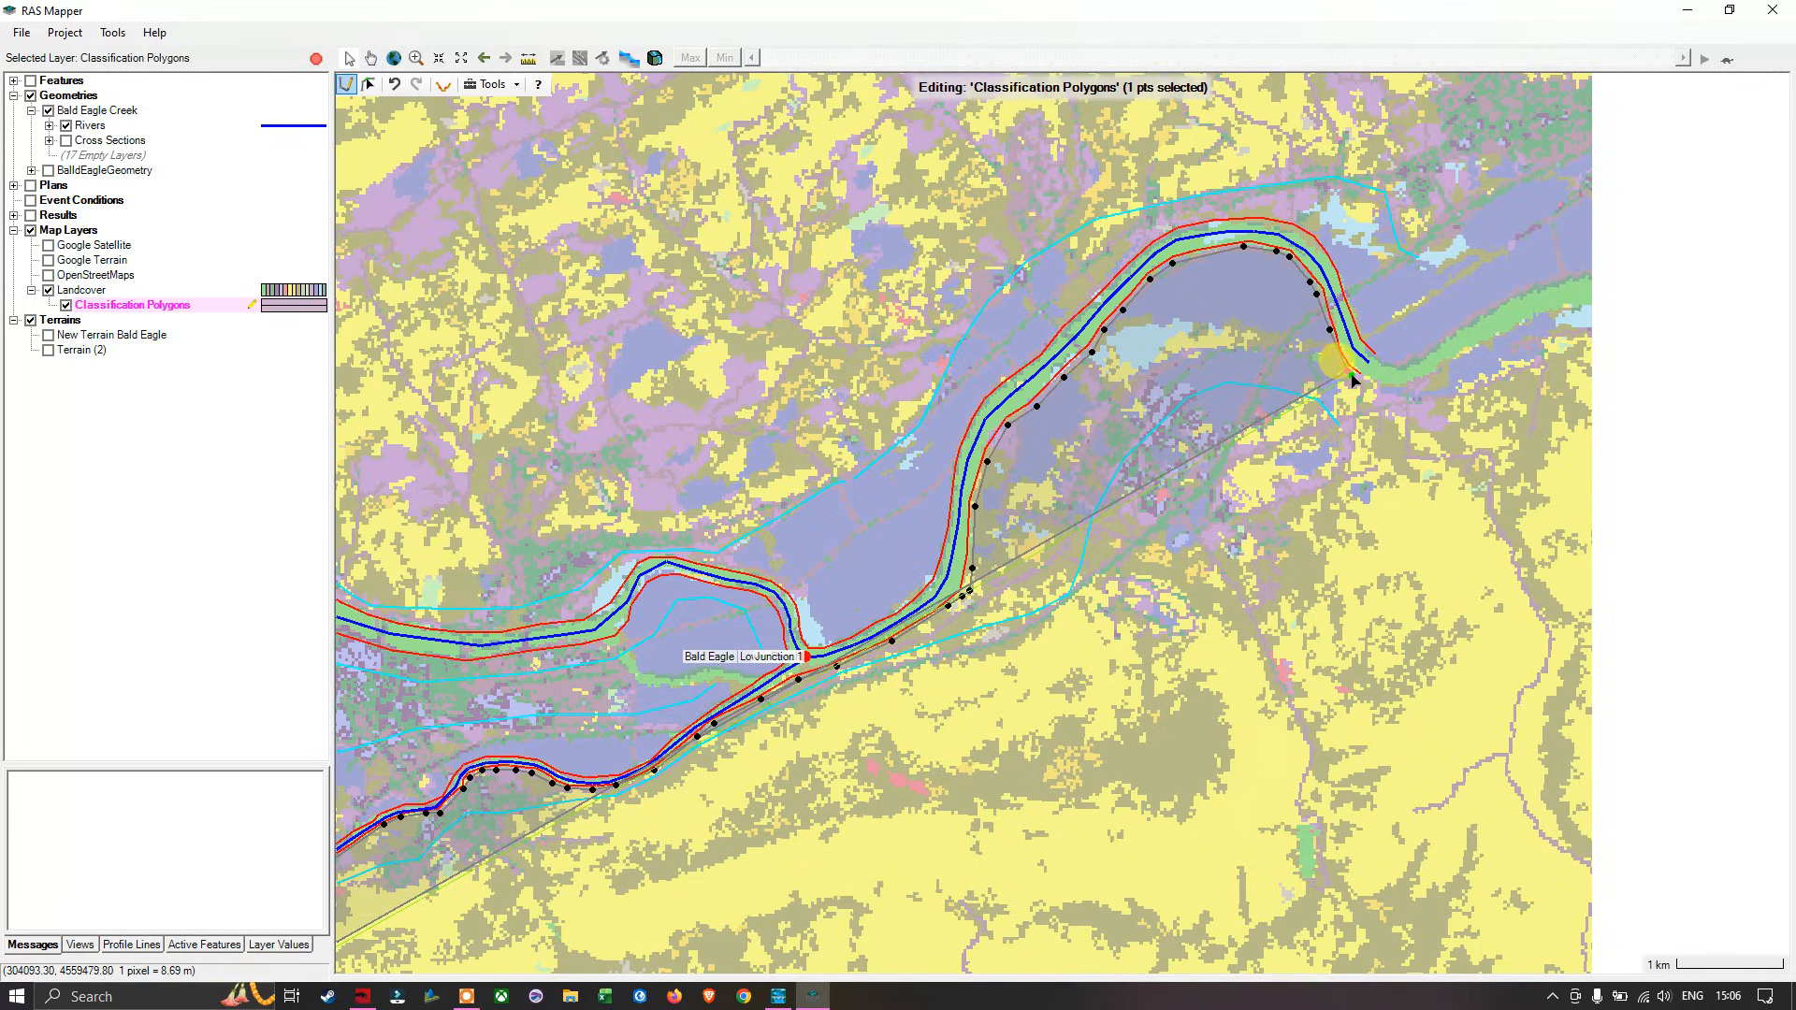
scroll(1359, 382, "up", 2)
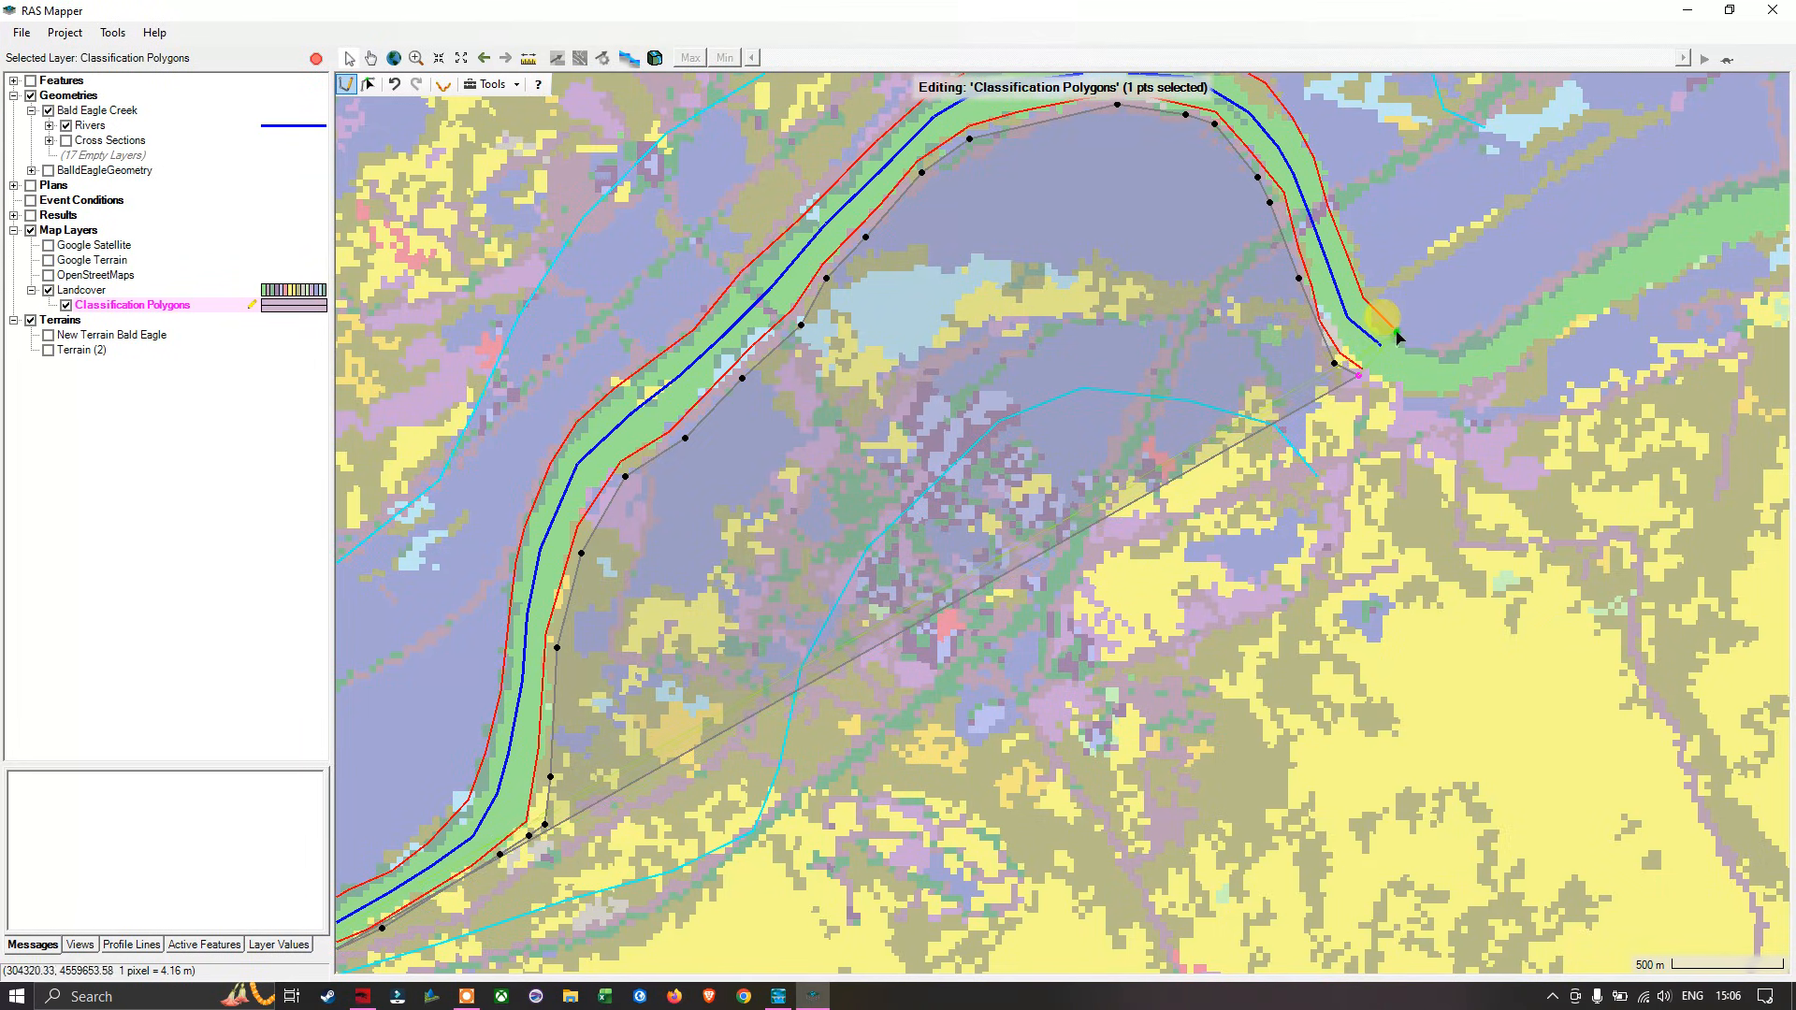
left_click(1399, 330)
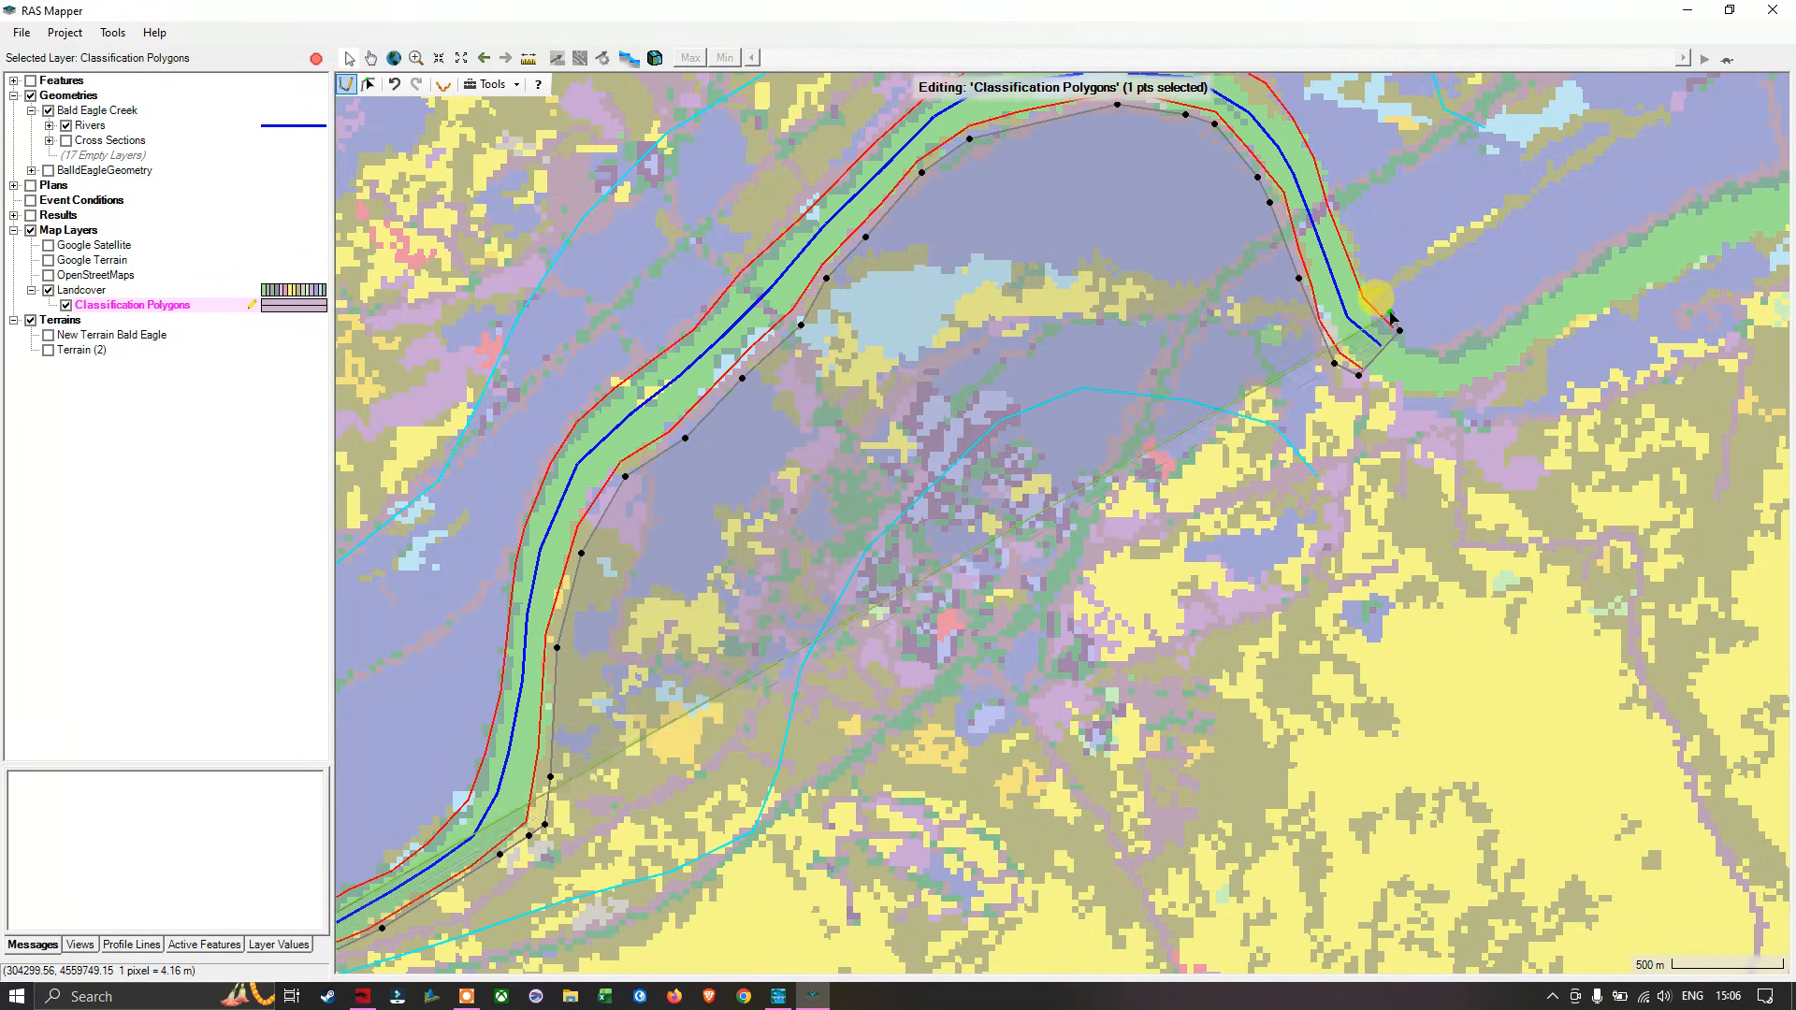
Step: Trace the opposite bank line back upstream from the downstream end around the eastern side of the large bend
left_click(1369, 292)
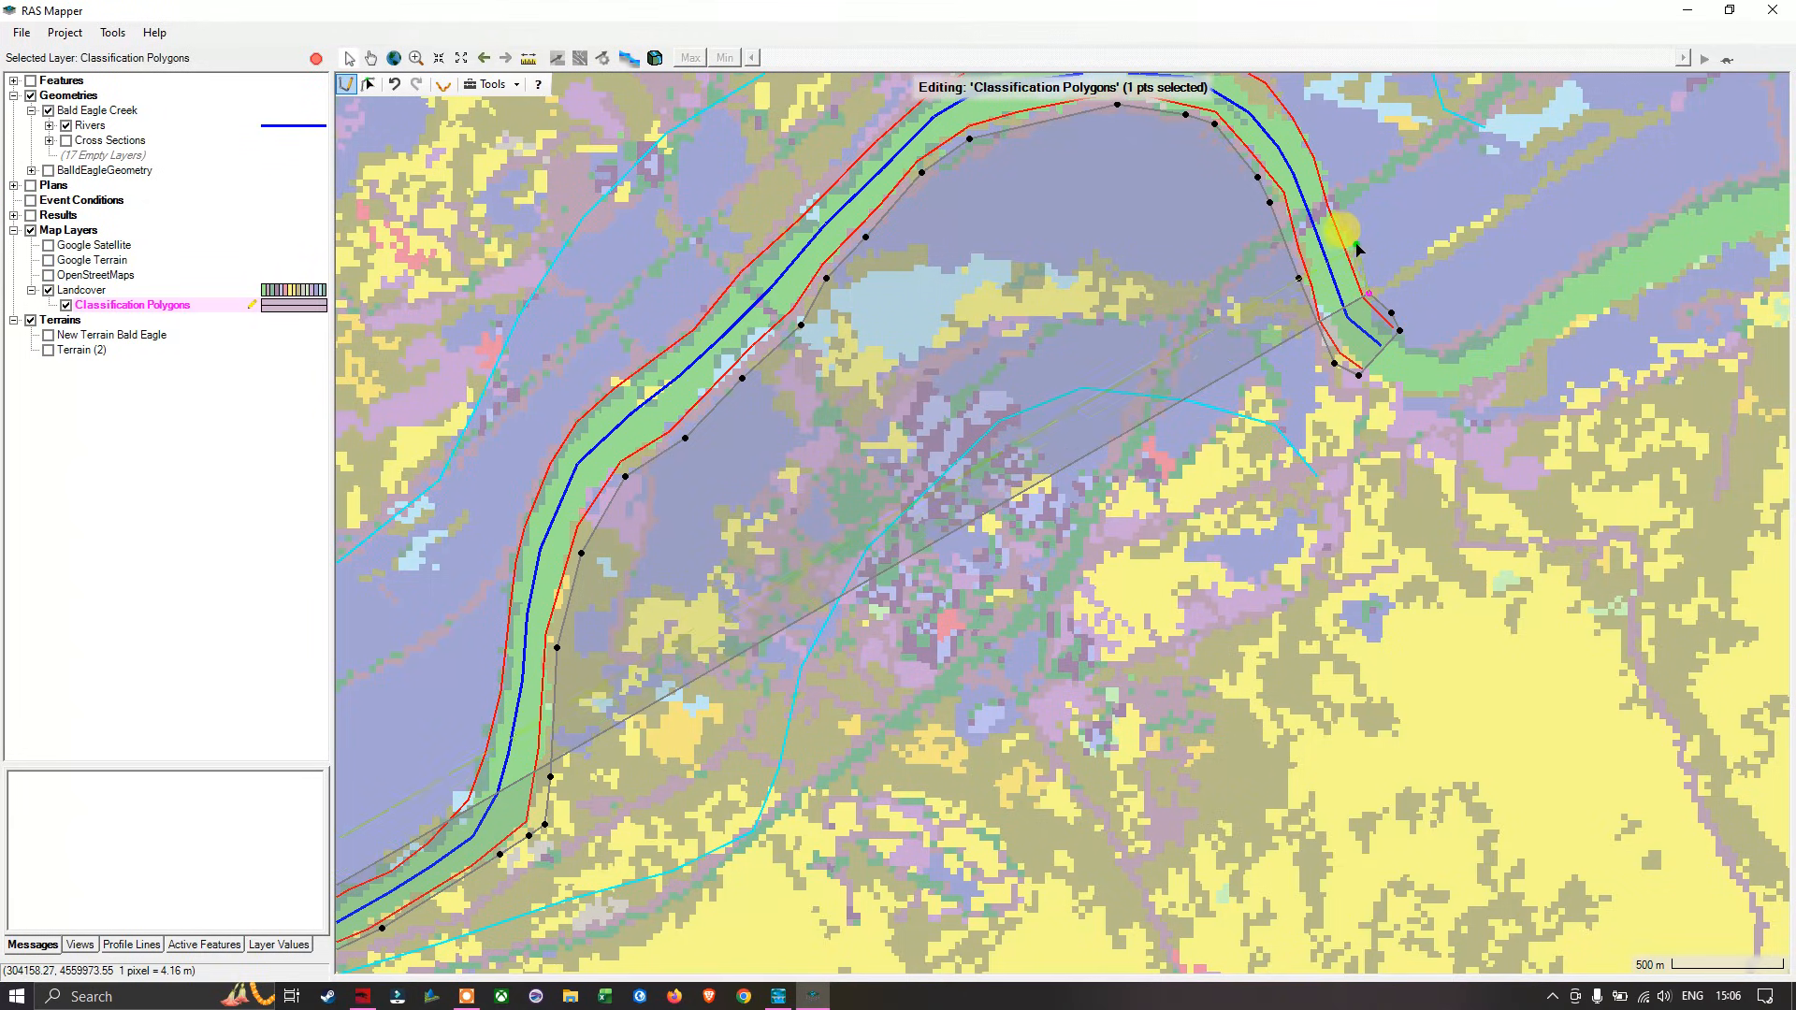
left_click(1349, 227)
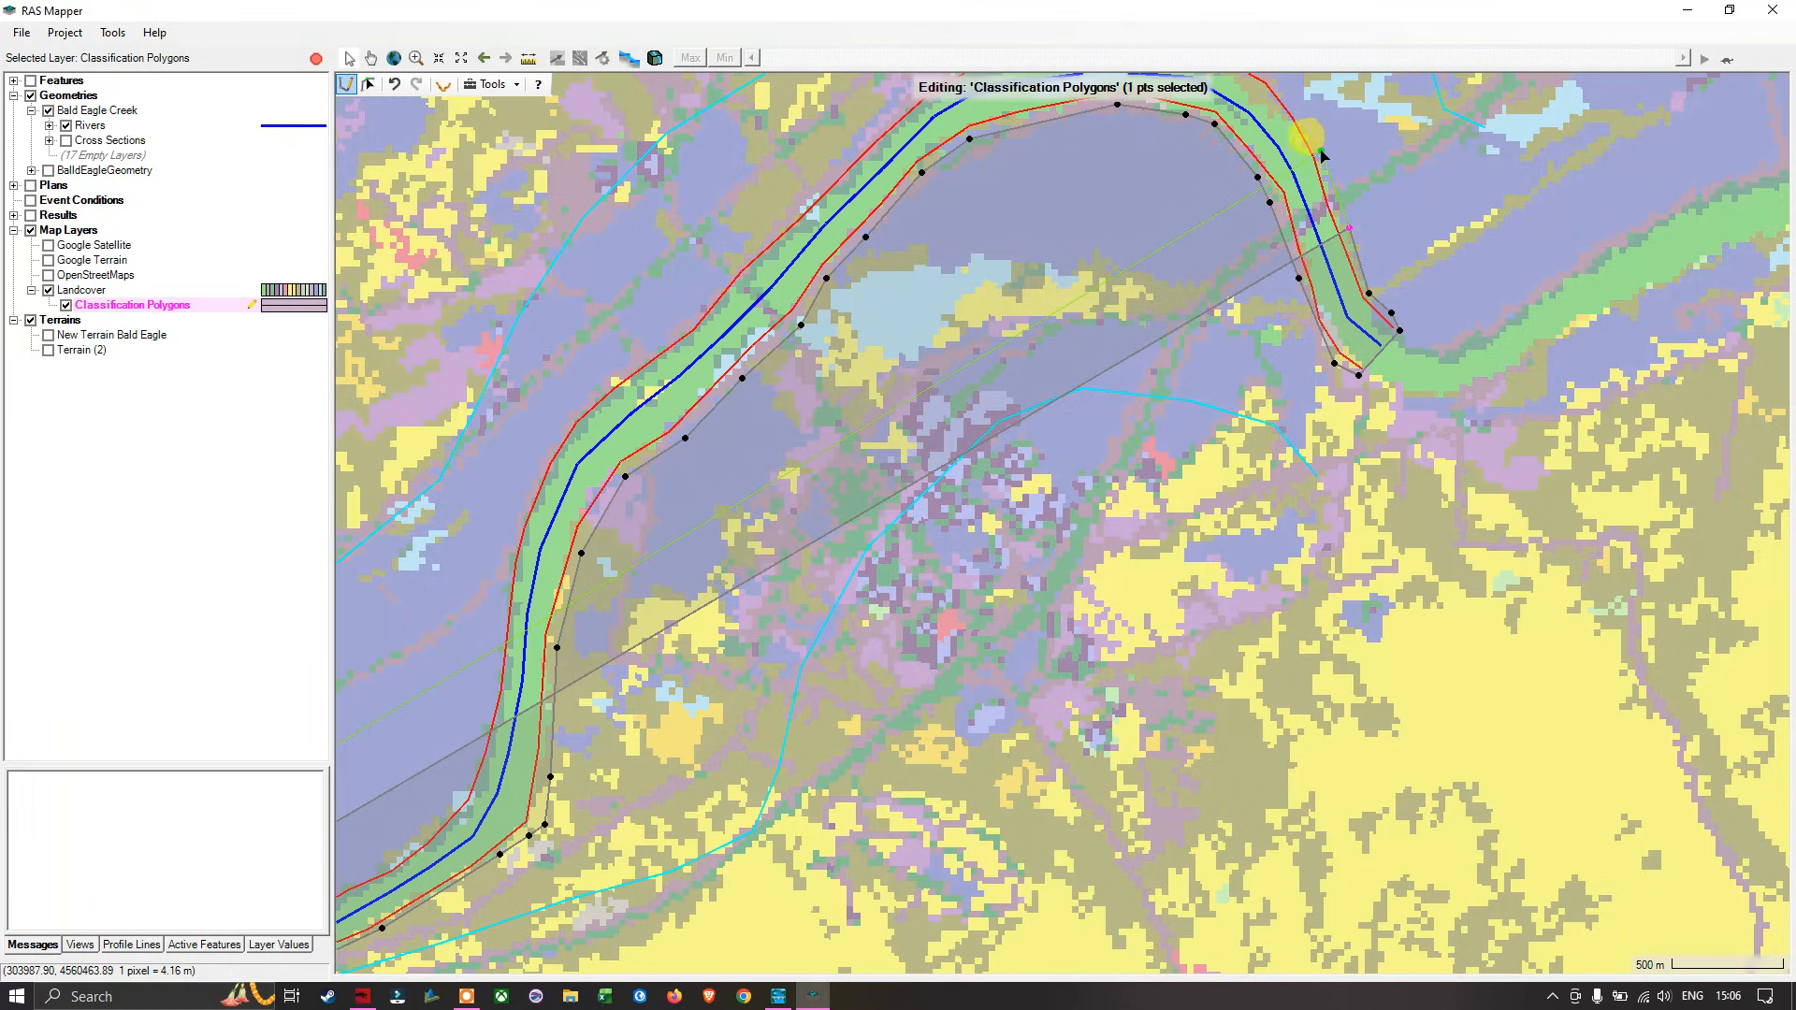
left_click_drag(1327, 161, 1361, 374)
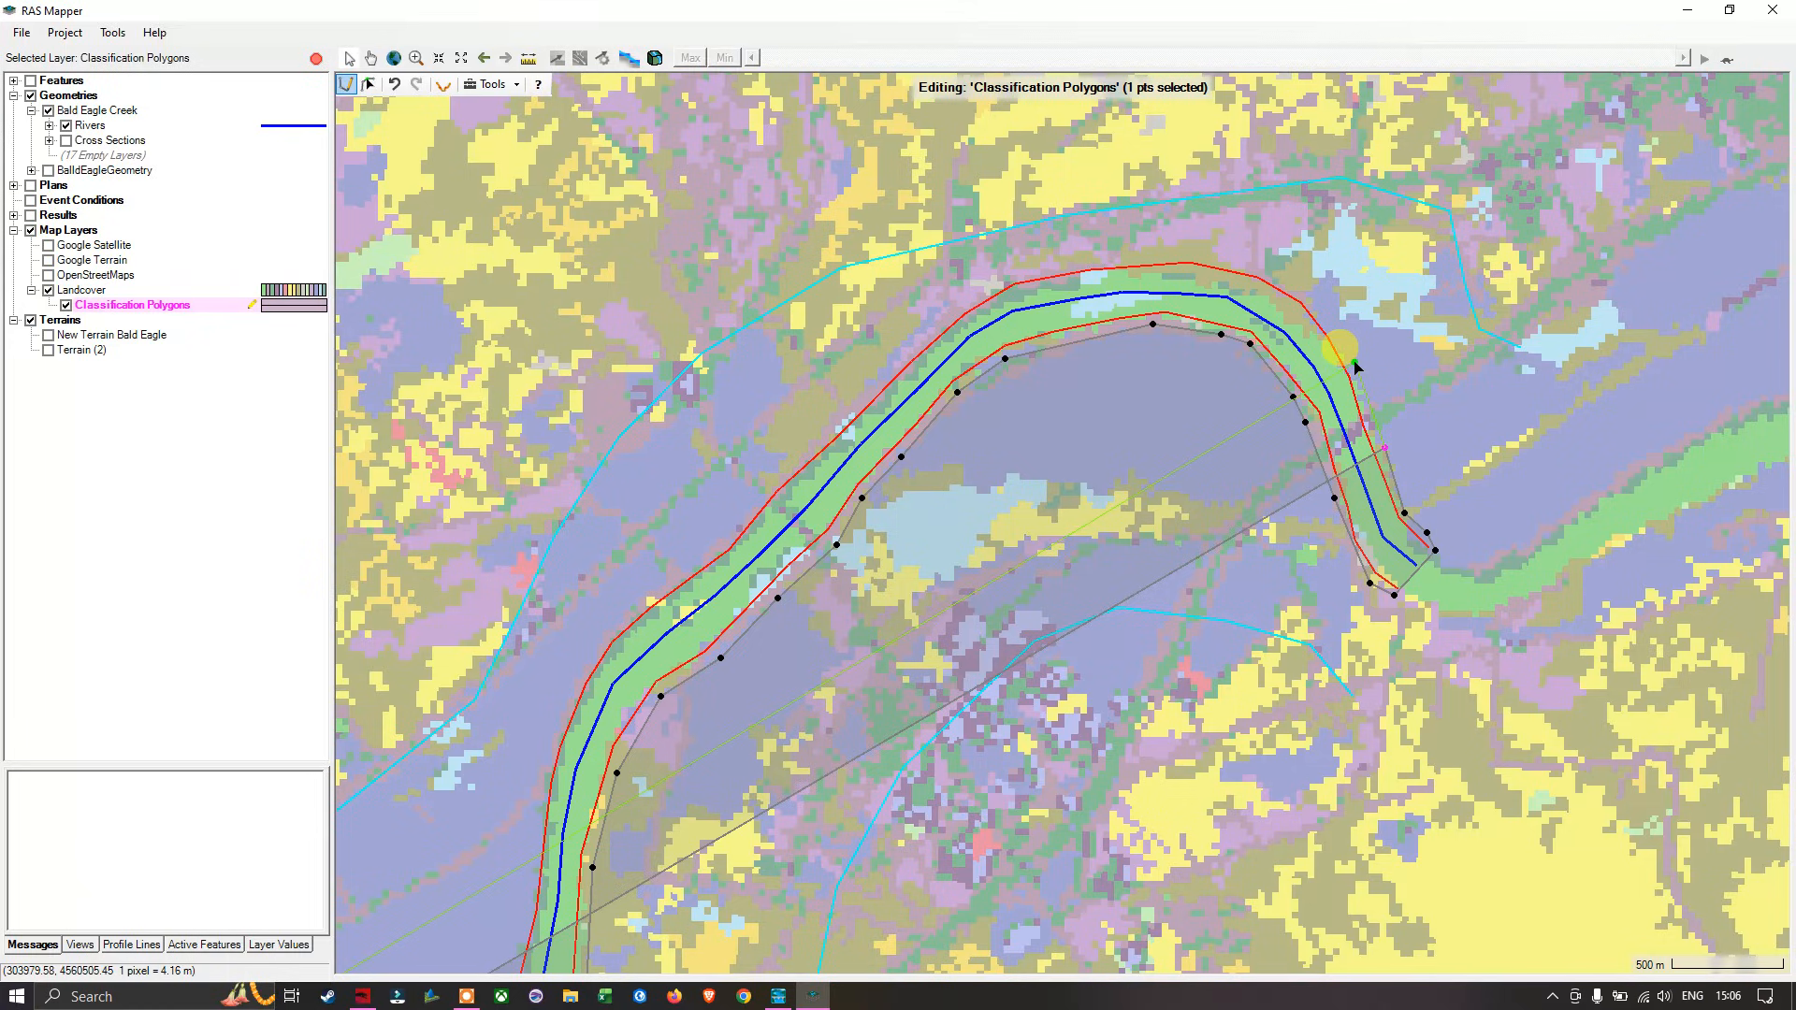
left_click(1352, 360)
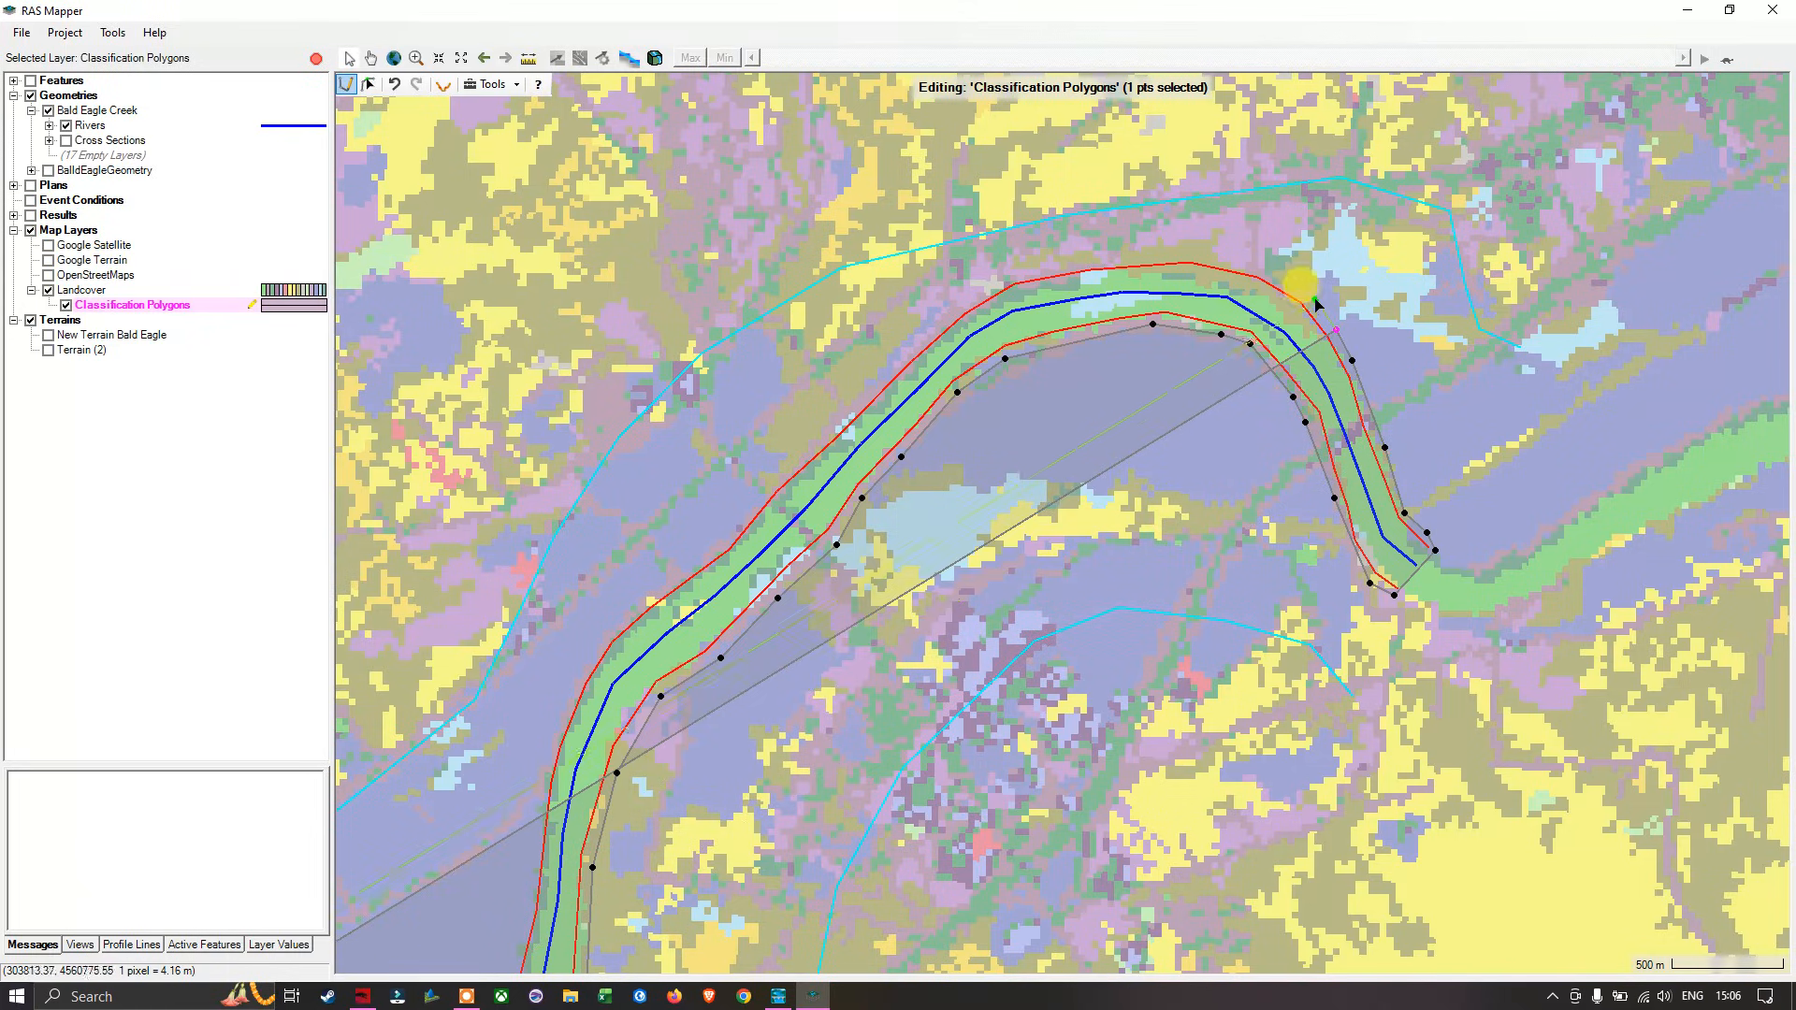
left_click(1337, 329)
left_click(1302, 292)
left_click(1265, 270)
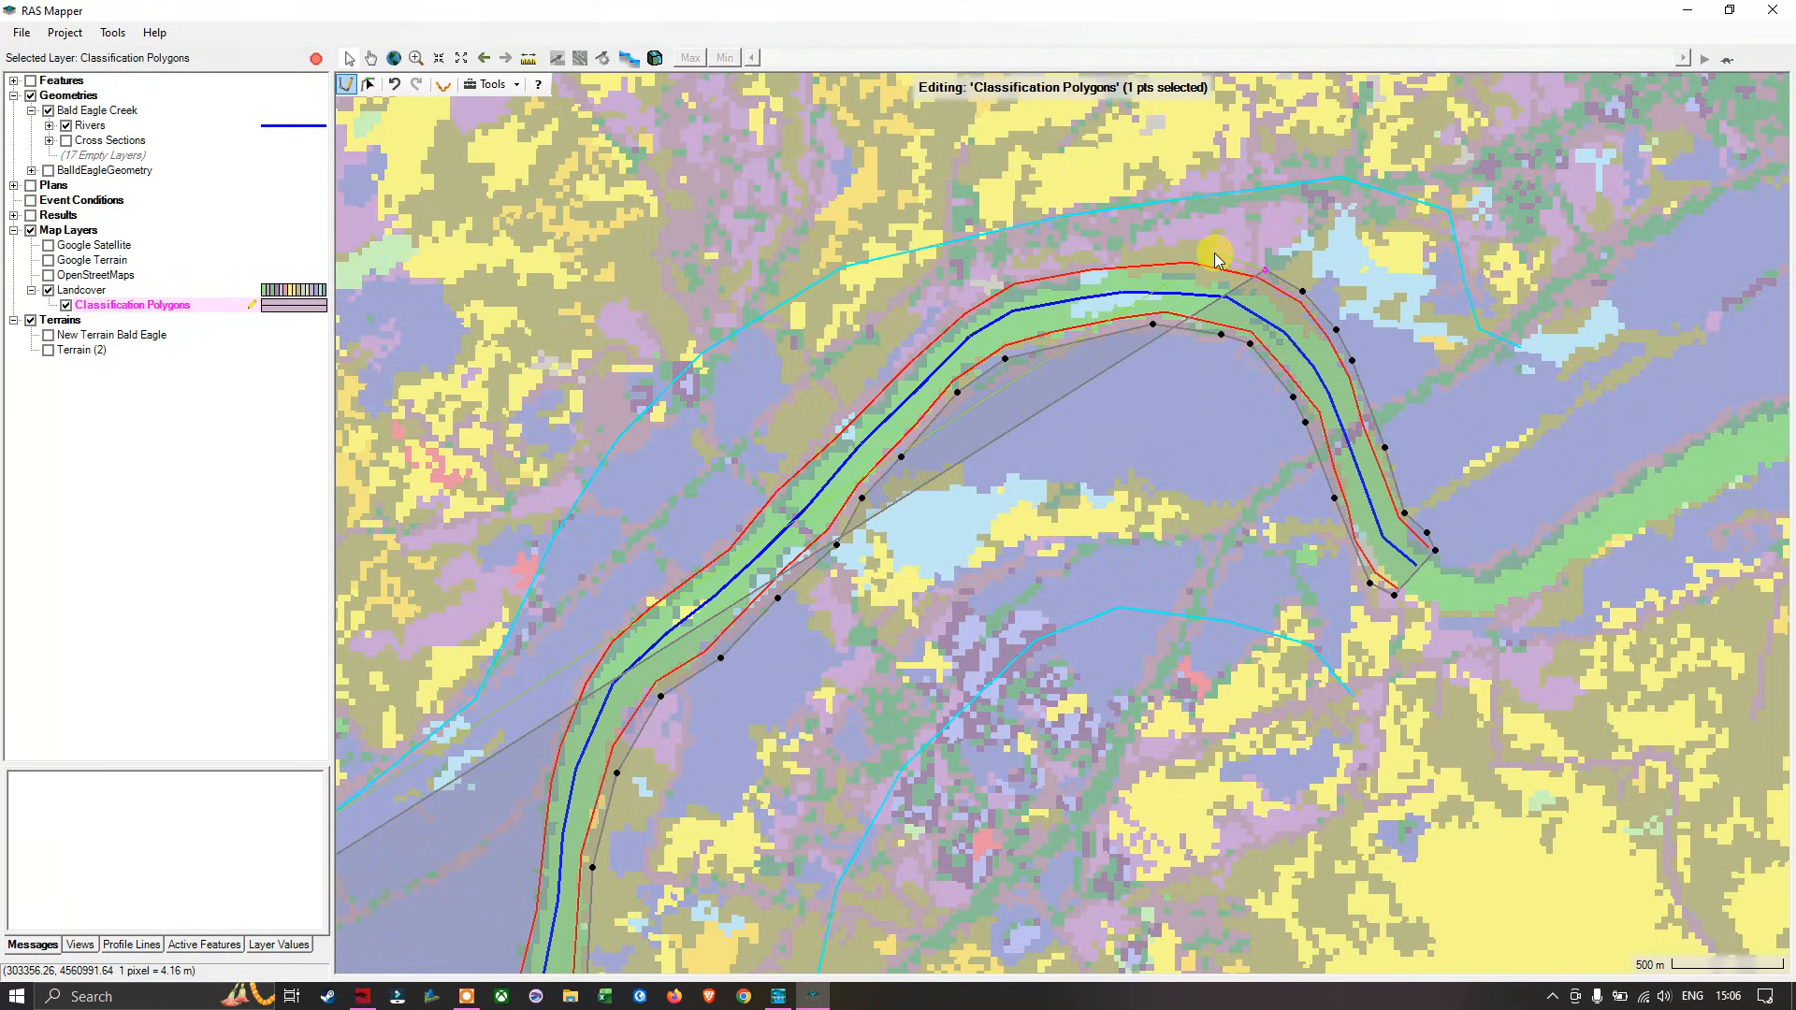
Step: Trace the outer bank over the top of the large northern bend to where the creek straightens toward the southwest
left_click(1191, 256)
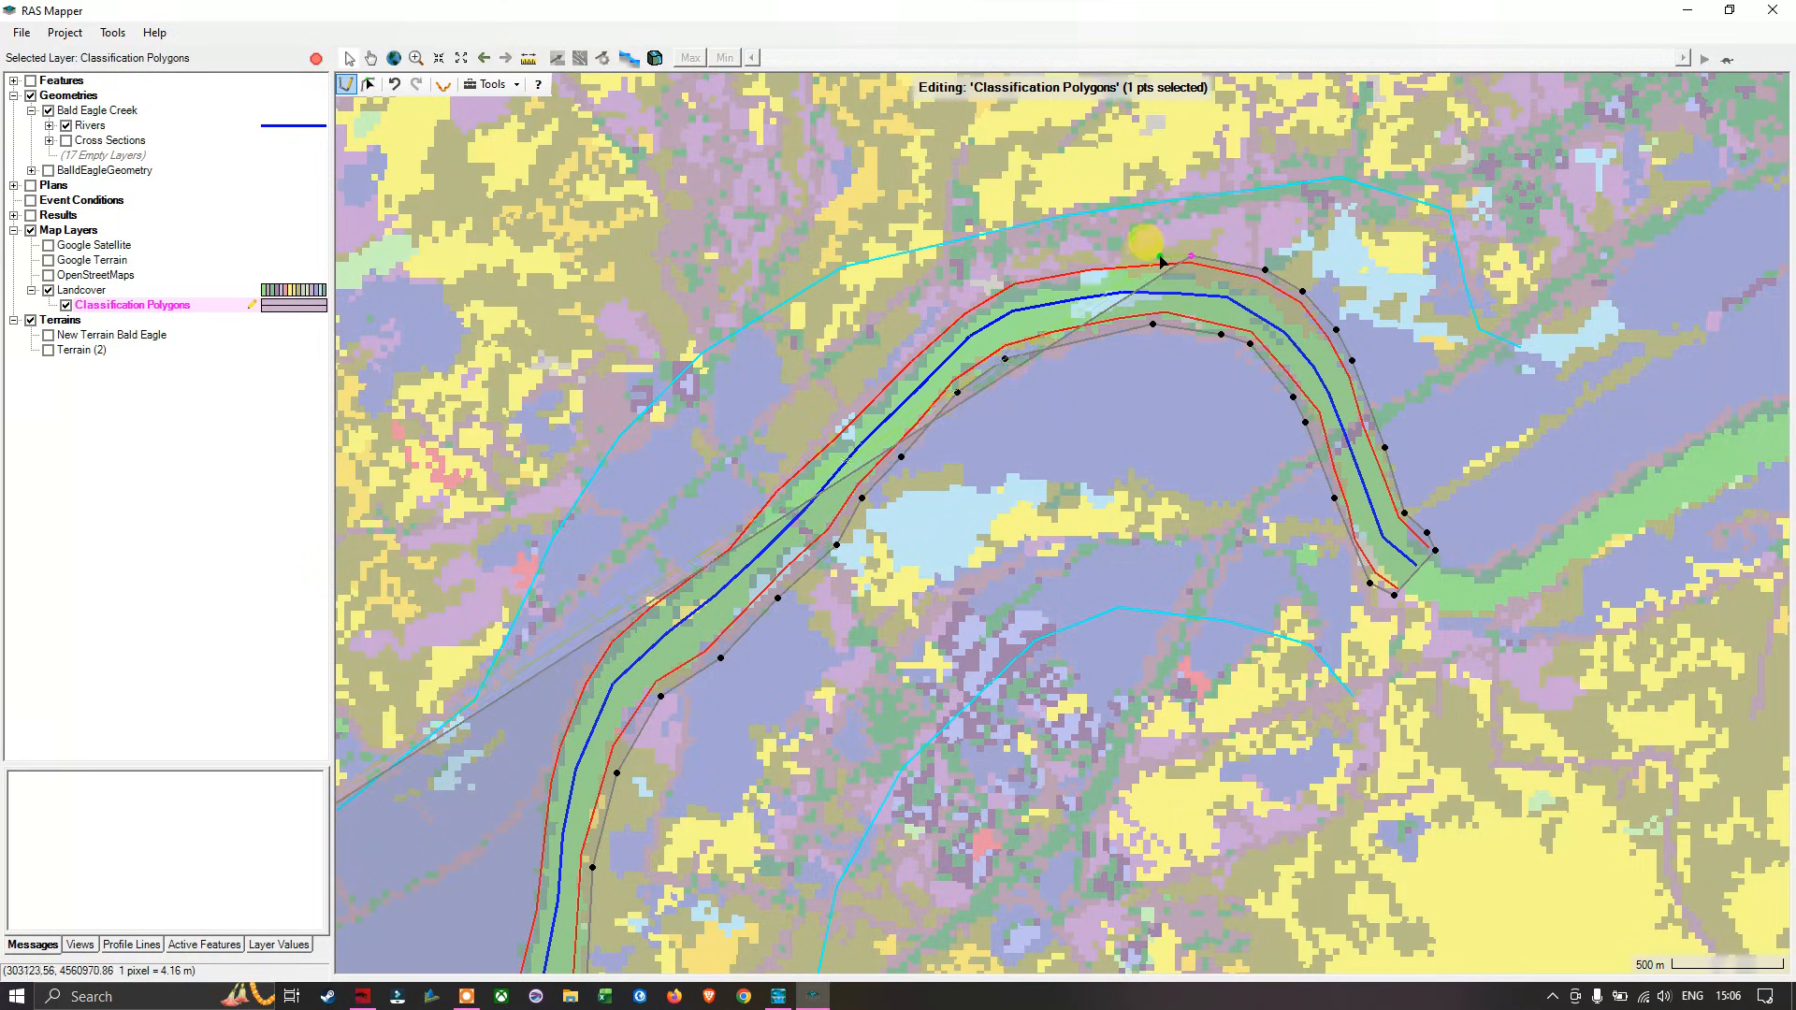
left_click(1153, 257)
left_click(1066, 268)
left_click(1025, 273)
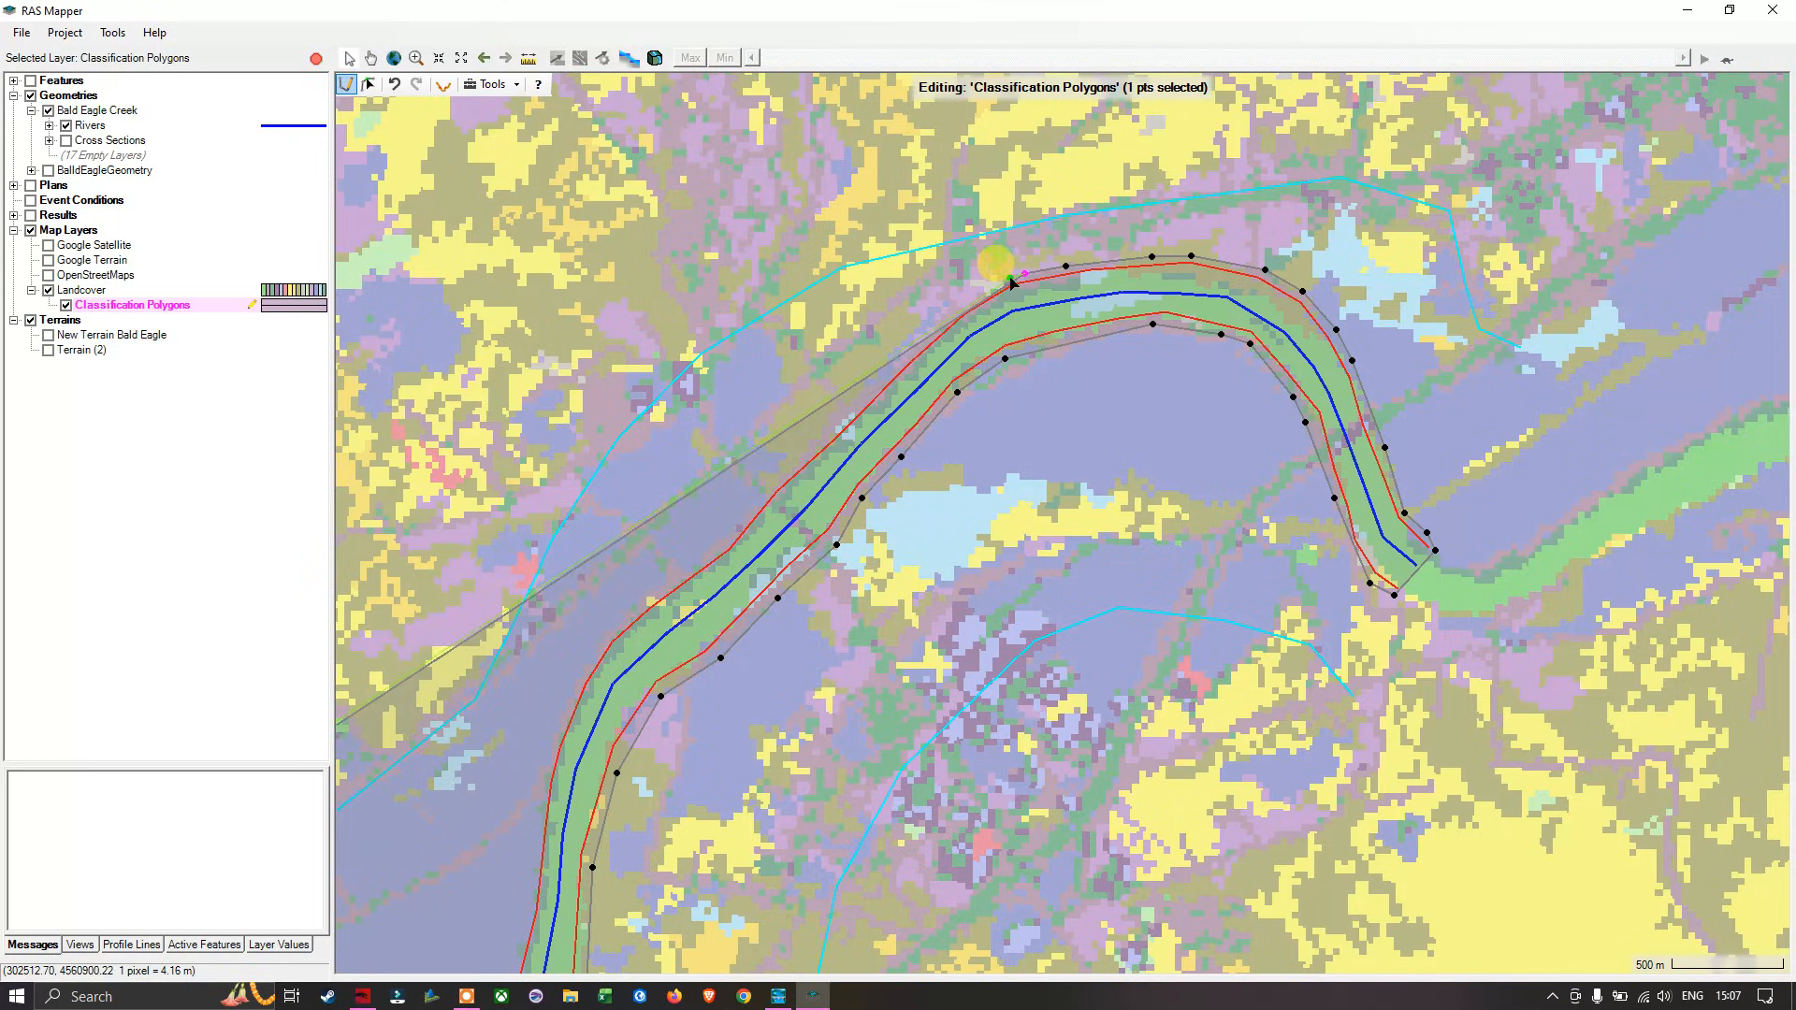
left_click(990, 284)
left_click(962, 306)
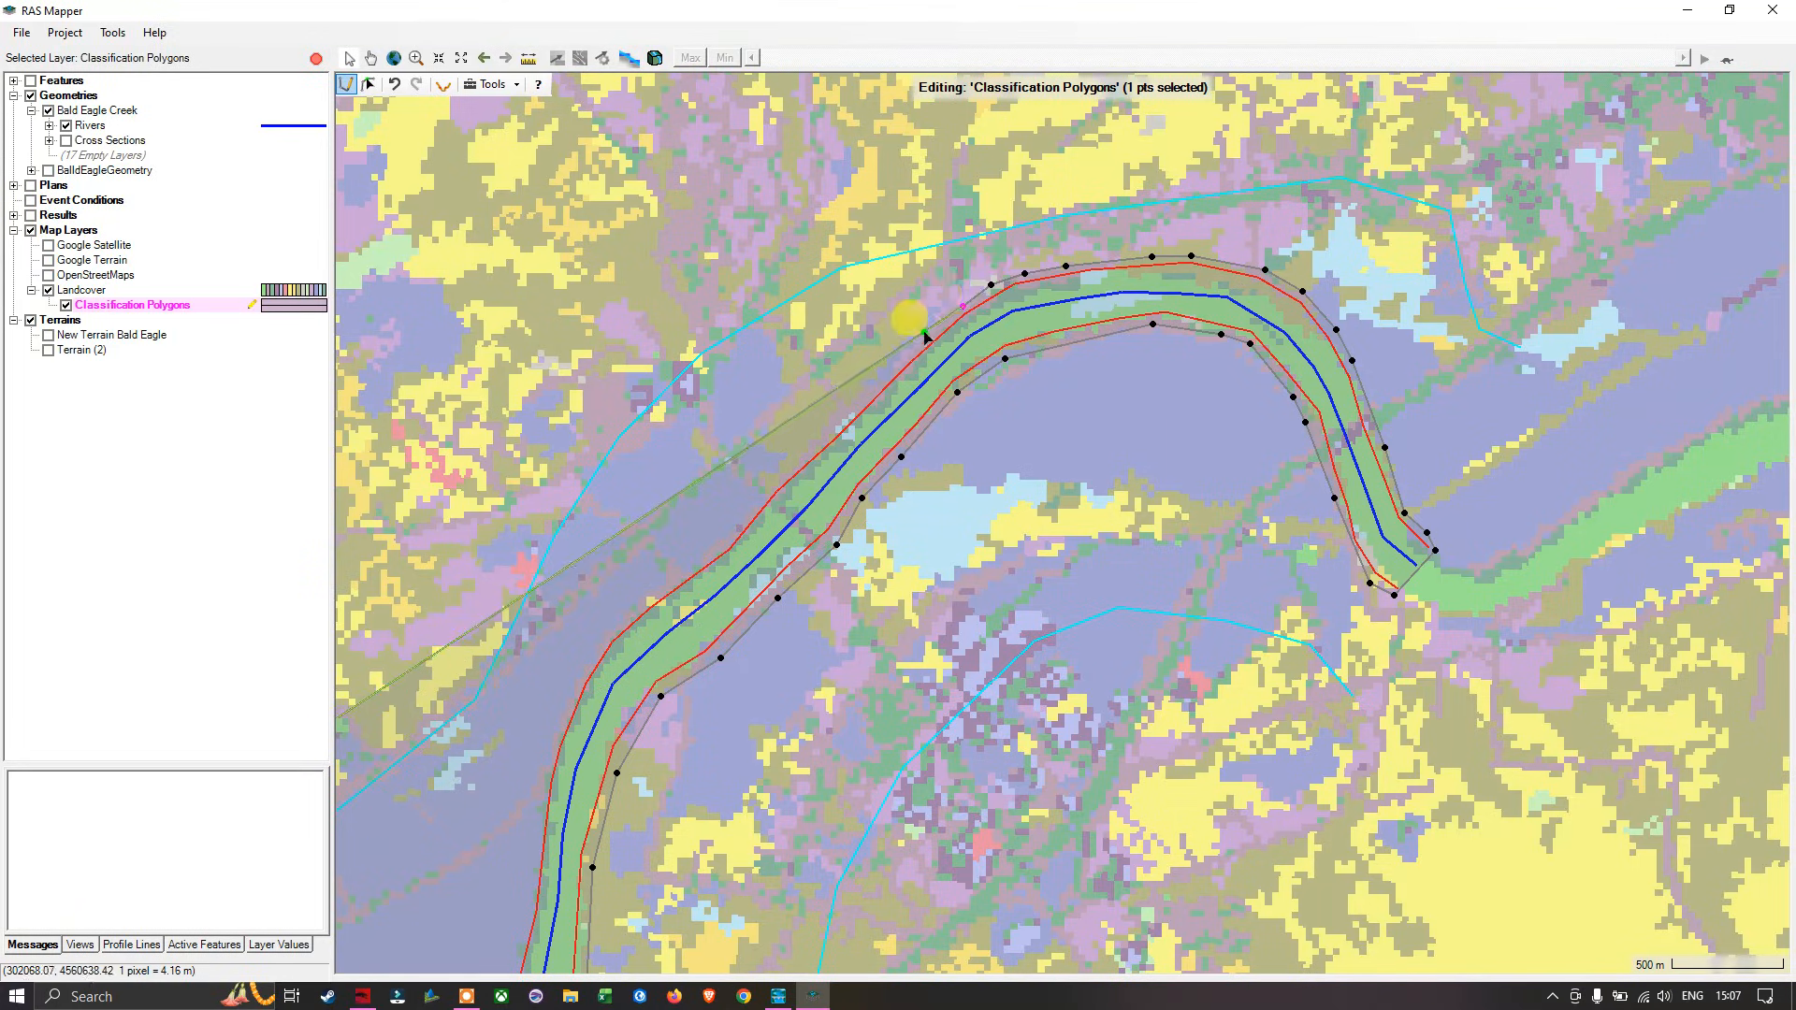
Step: Continue the polygon edge southwest along the creek's northwestern bank through the straight stretch below the large bend
left_click(885, 376)
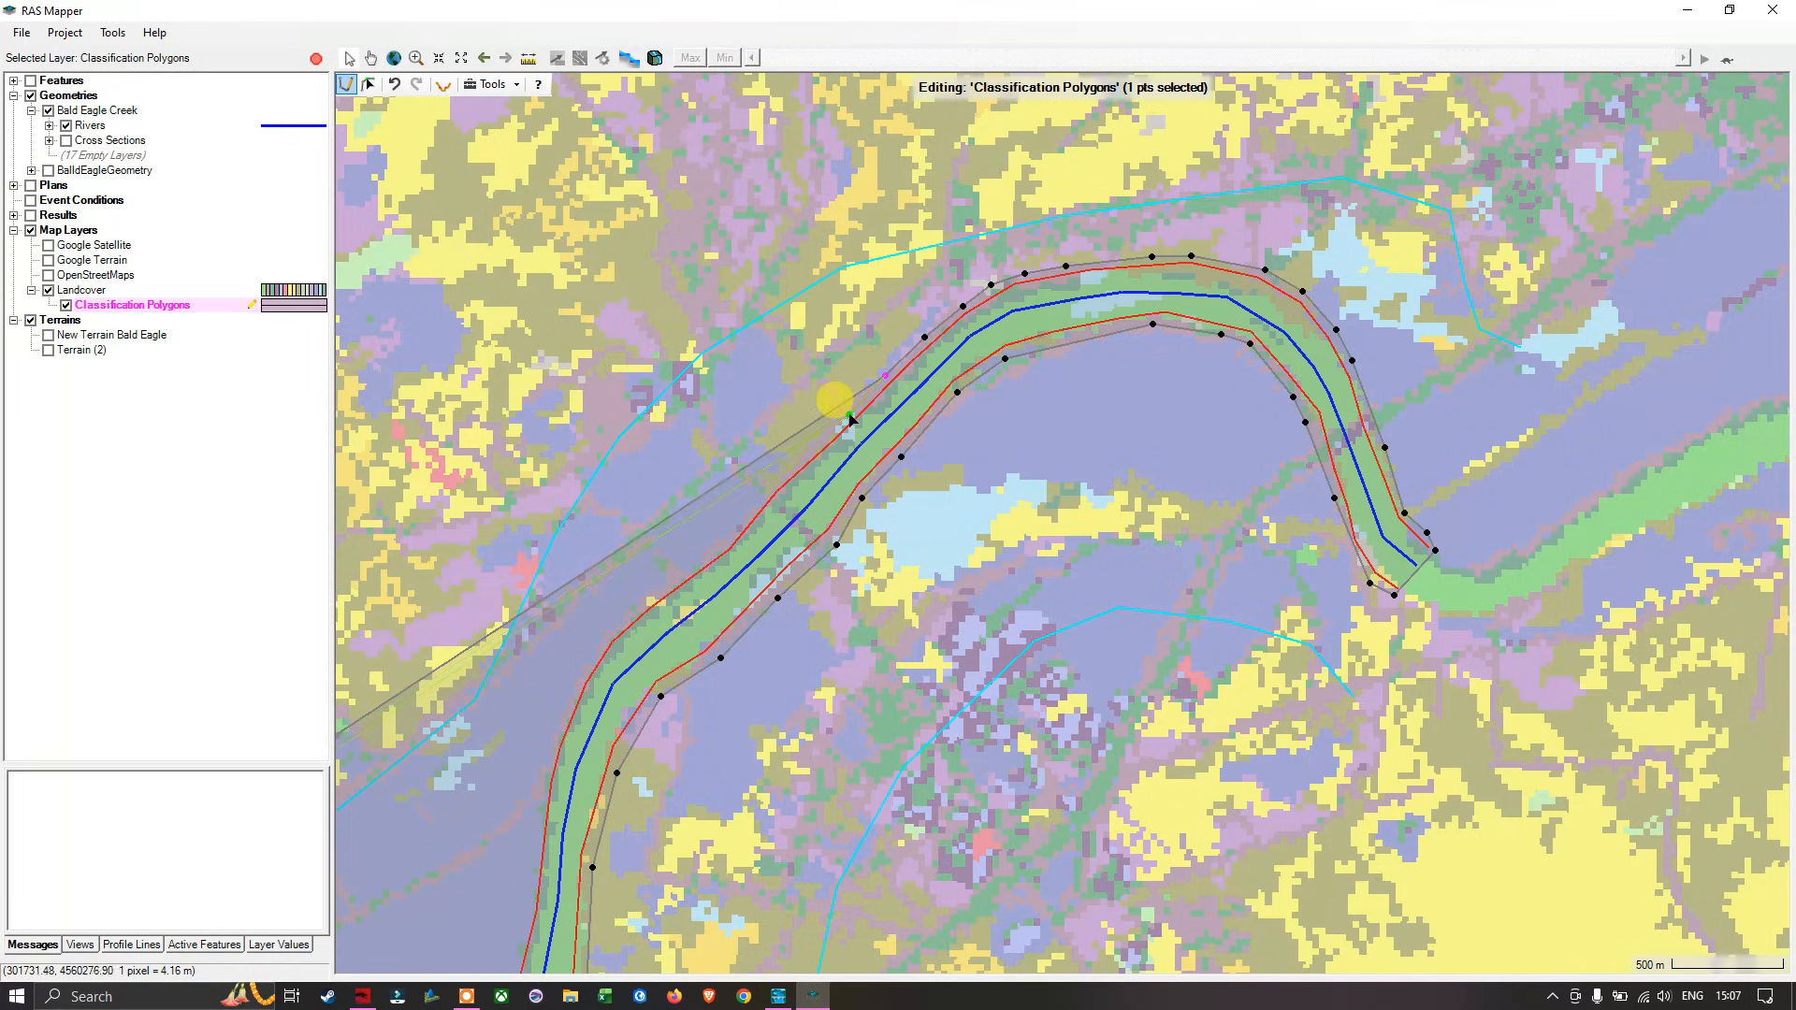
left_click(850, 414)
left_click(800, 461)
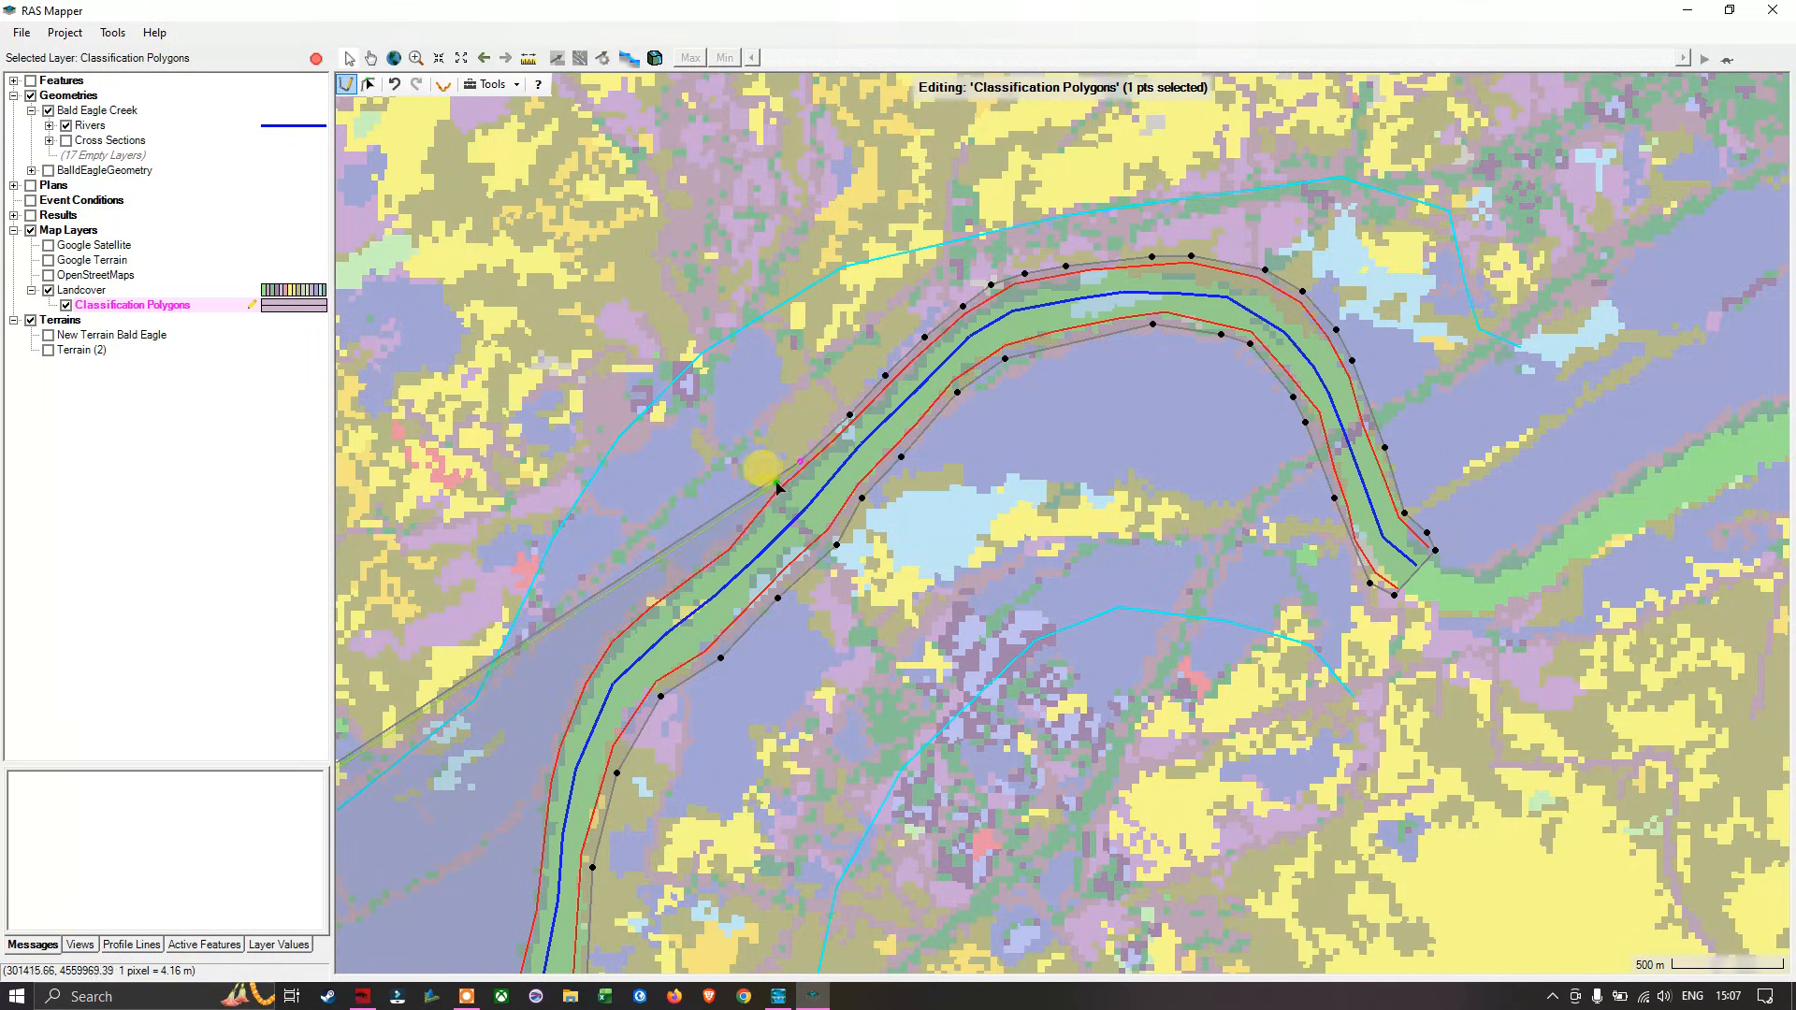
left_click(772, 485)
left_click(744, 517)
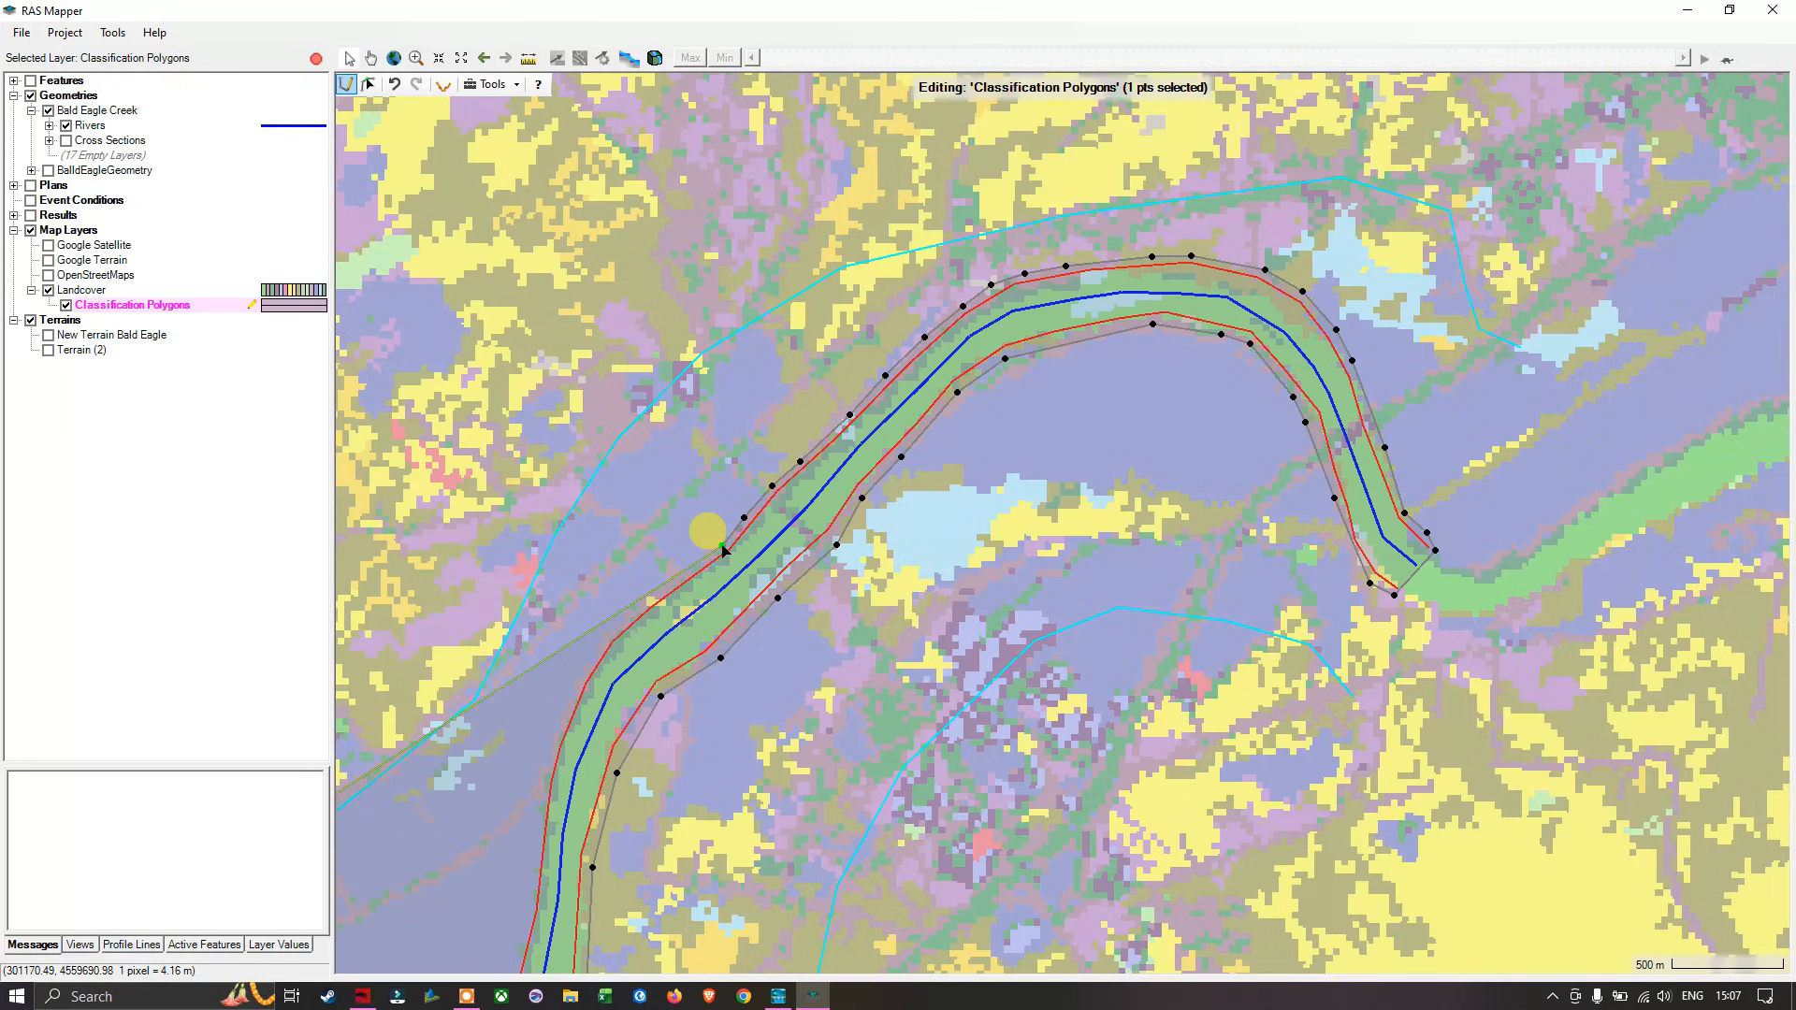
Step: Bring the polygon edge along the creek's northern bank to the junction and turn it north into the tributary
scroll(722, 548, "down", 1)
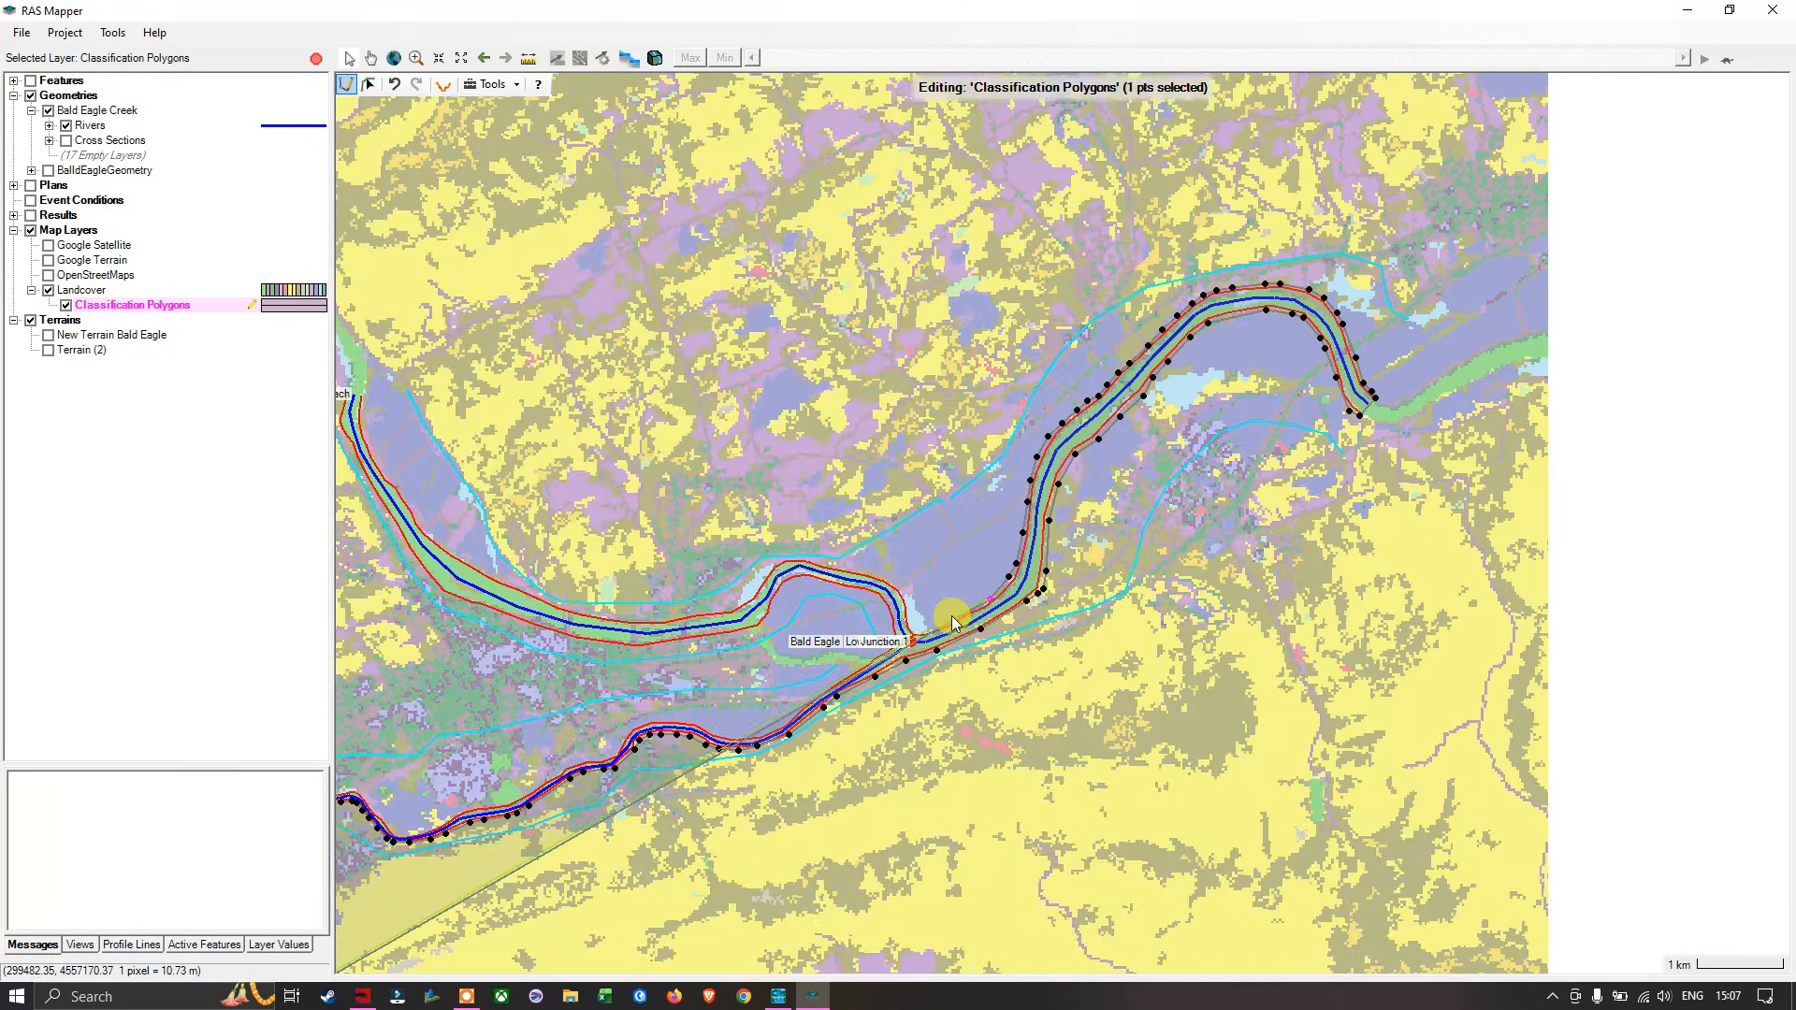
left_click(945, 619)
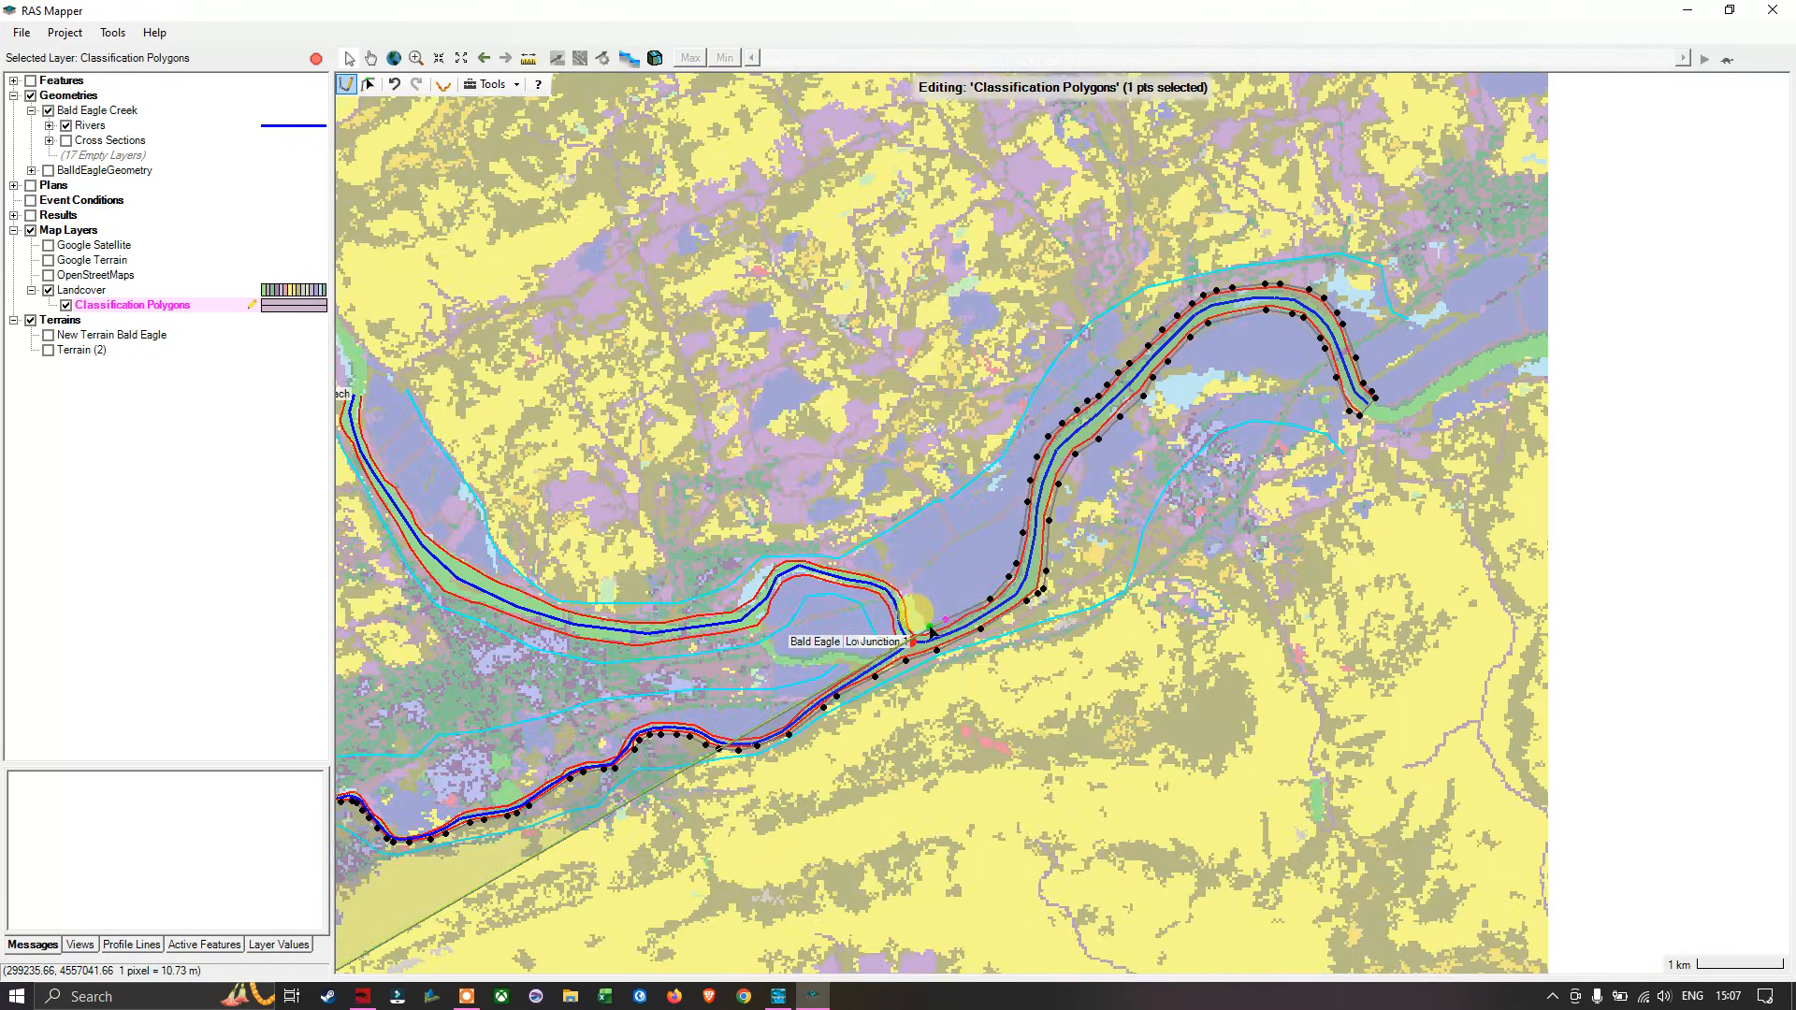
left_click(921, 629)
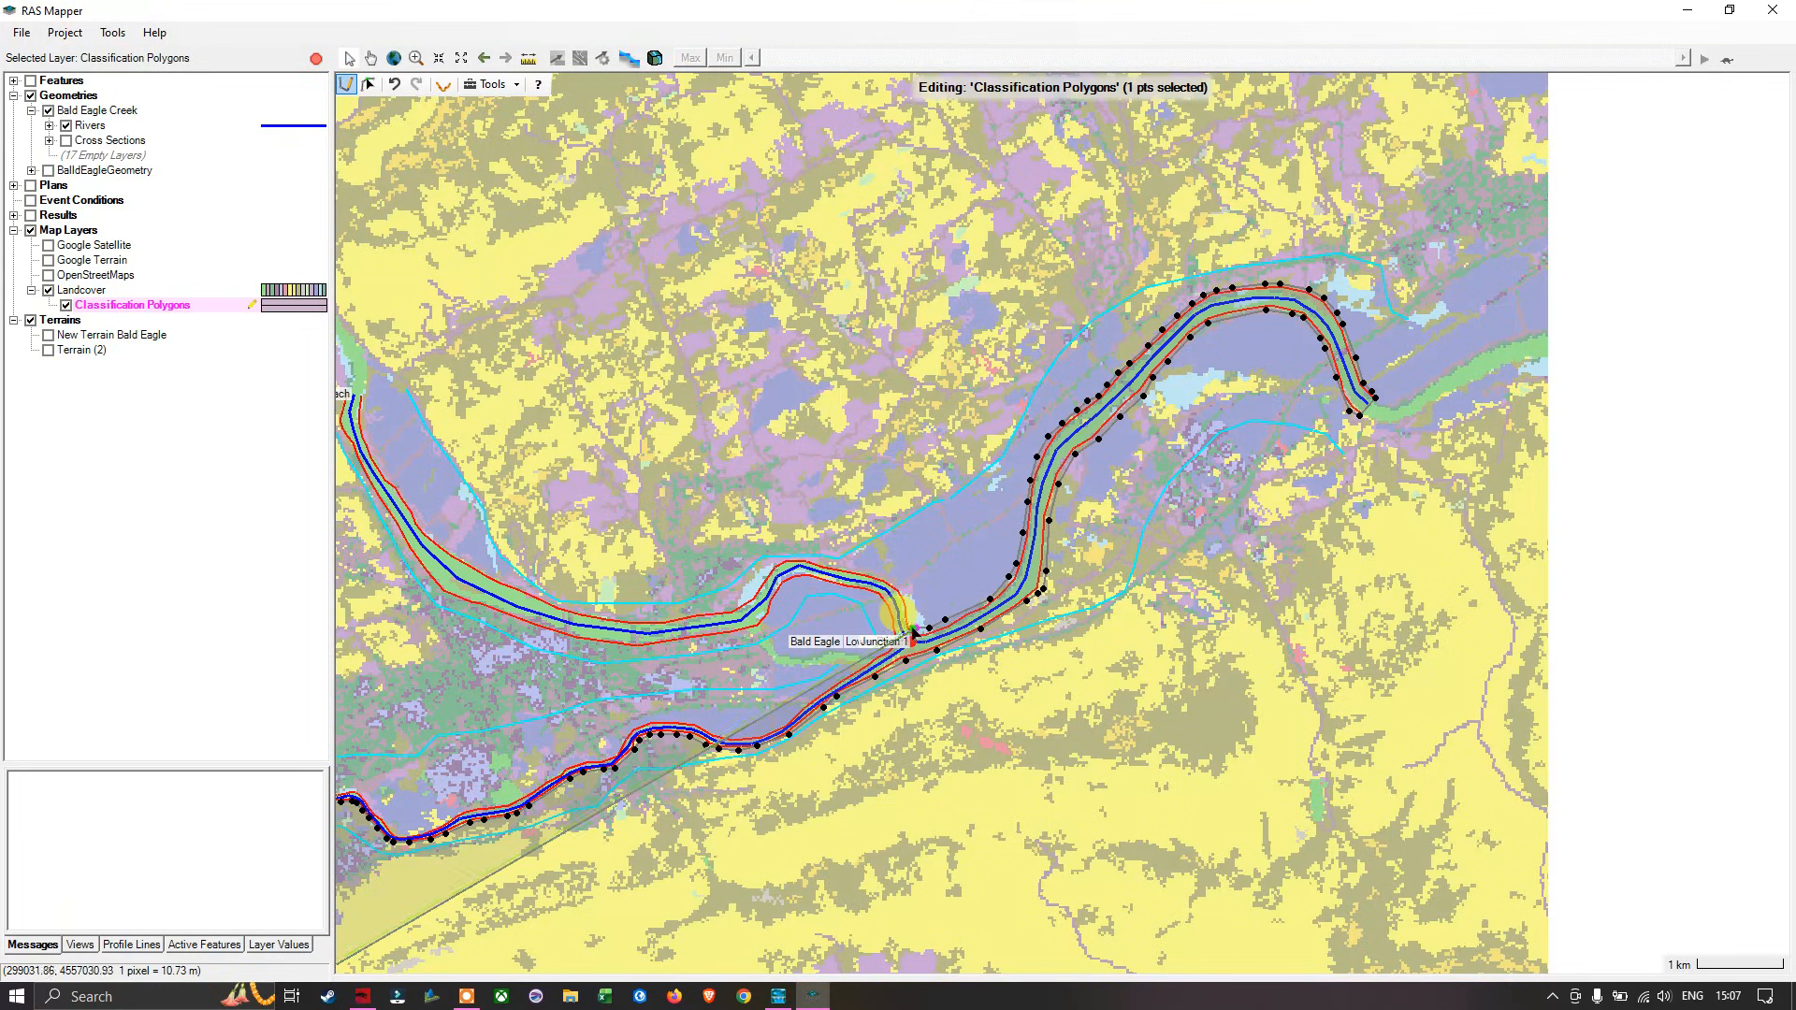
left_click(912, 623)
left_click(912, 609)
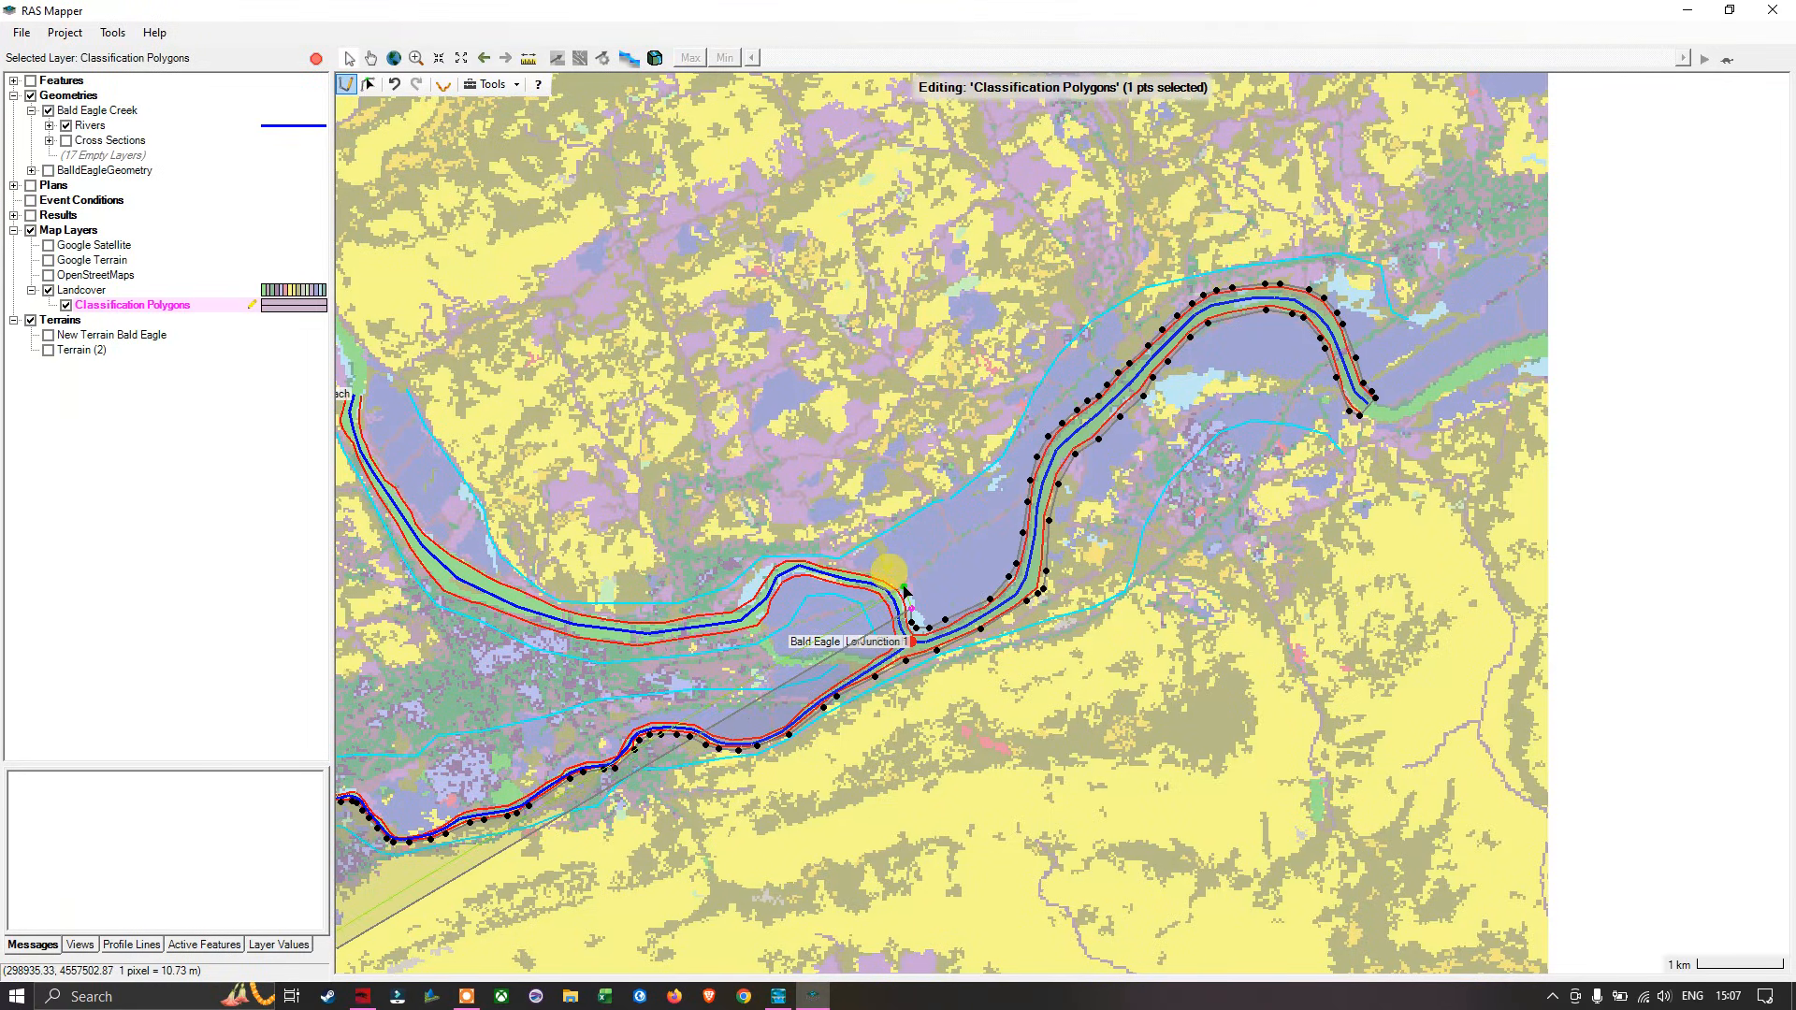
Step: Trace the tributary's outer bank around the bend just upstream of the junction and down its western side
left_click(890, 580)
left_click(876, 575)
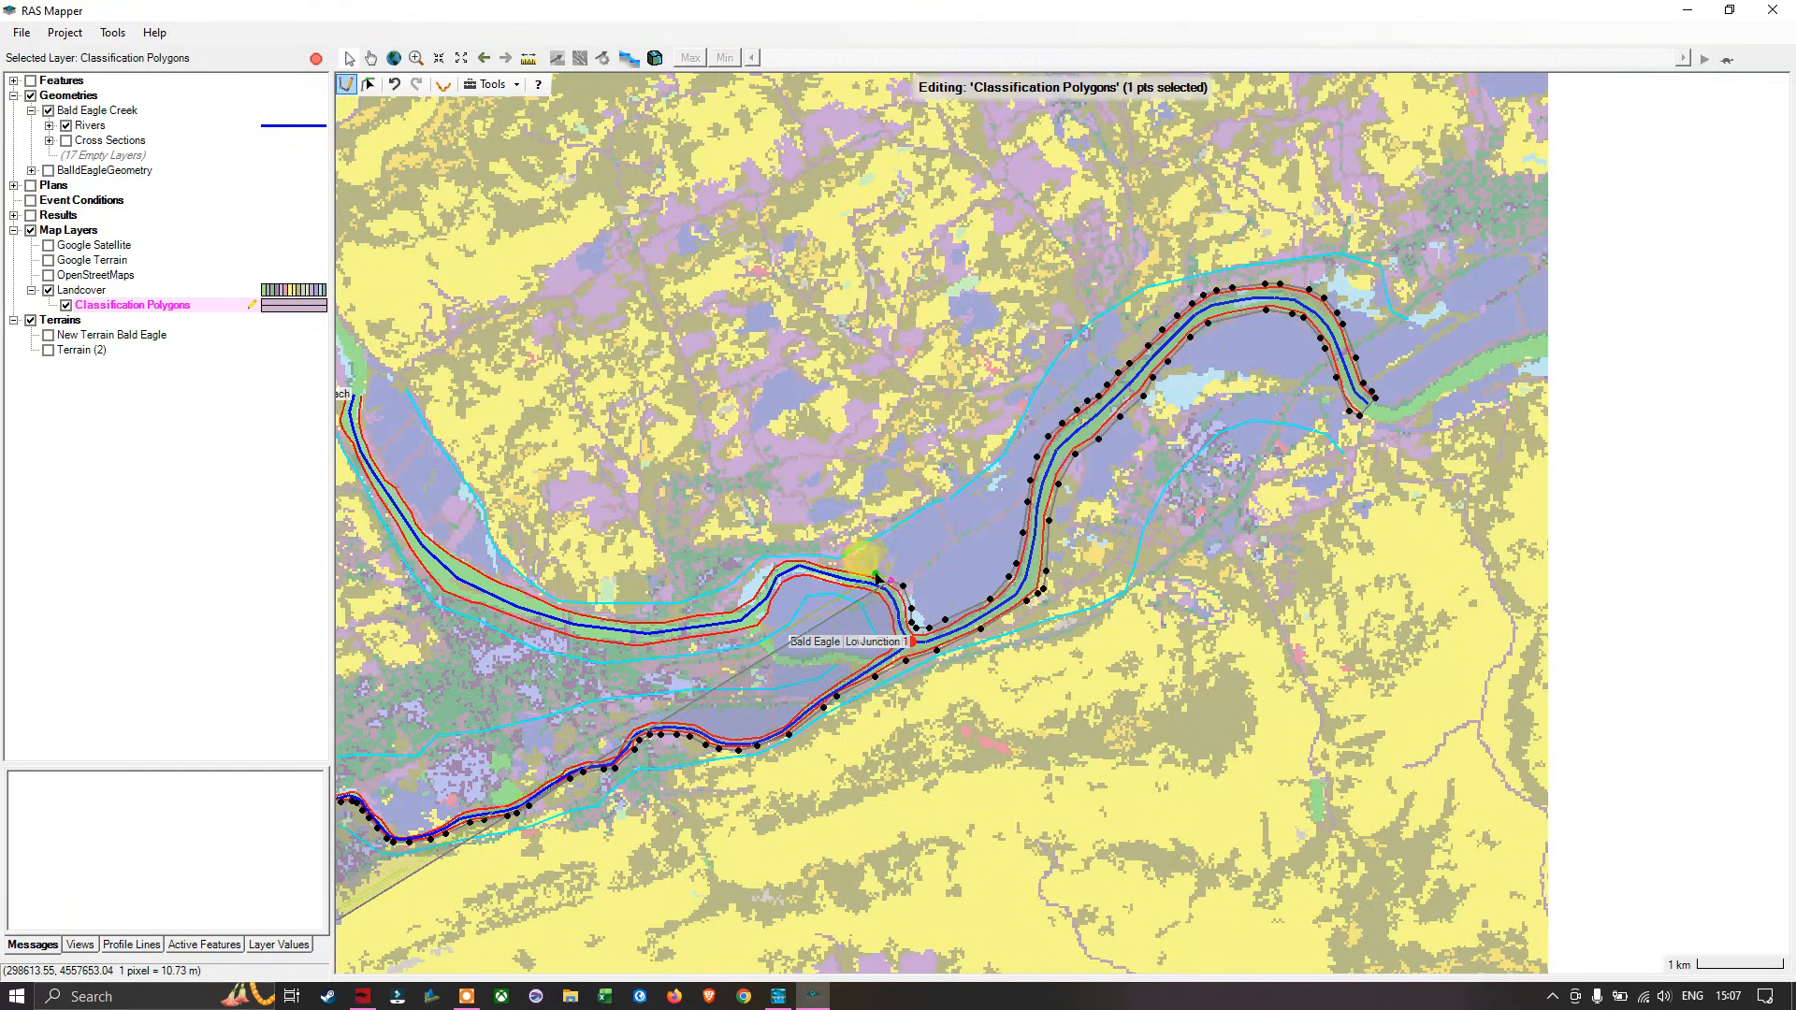
left_click(848, 570)
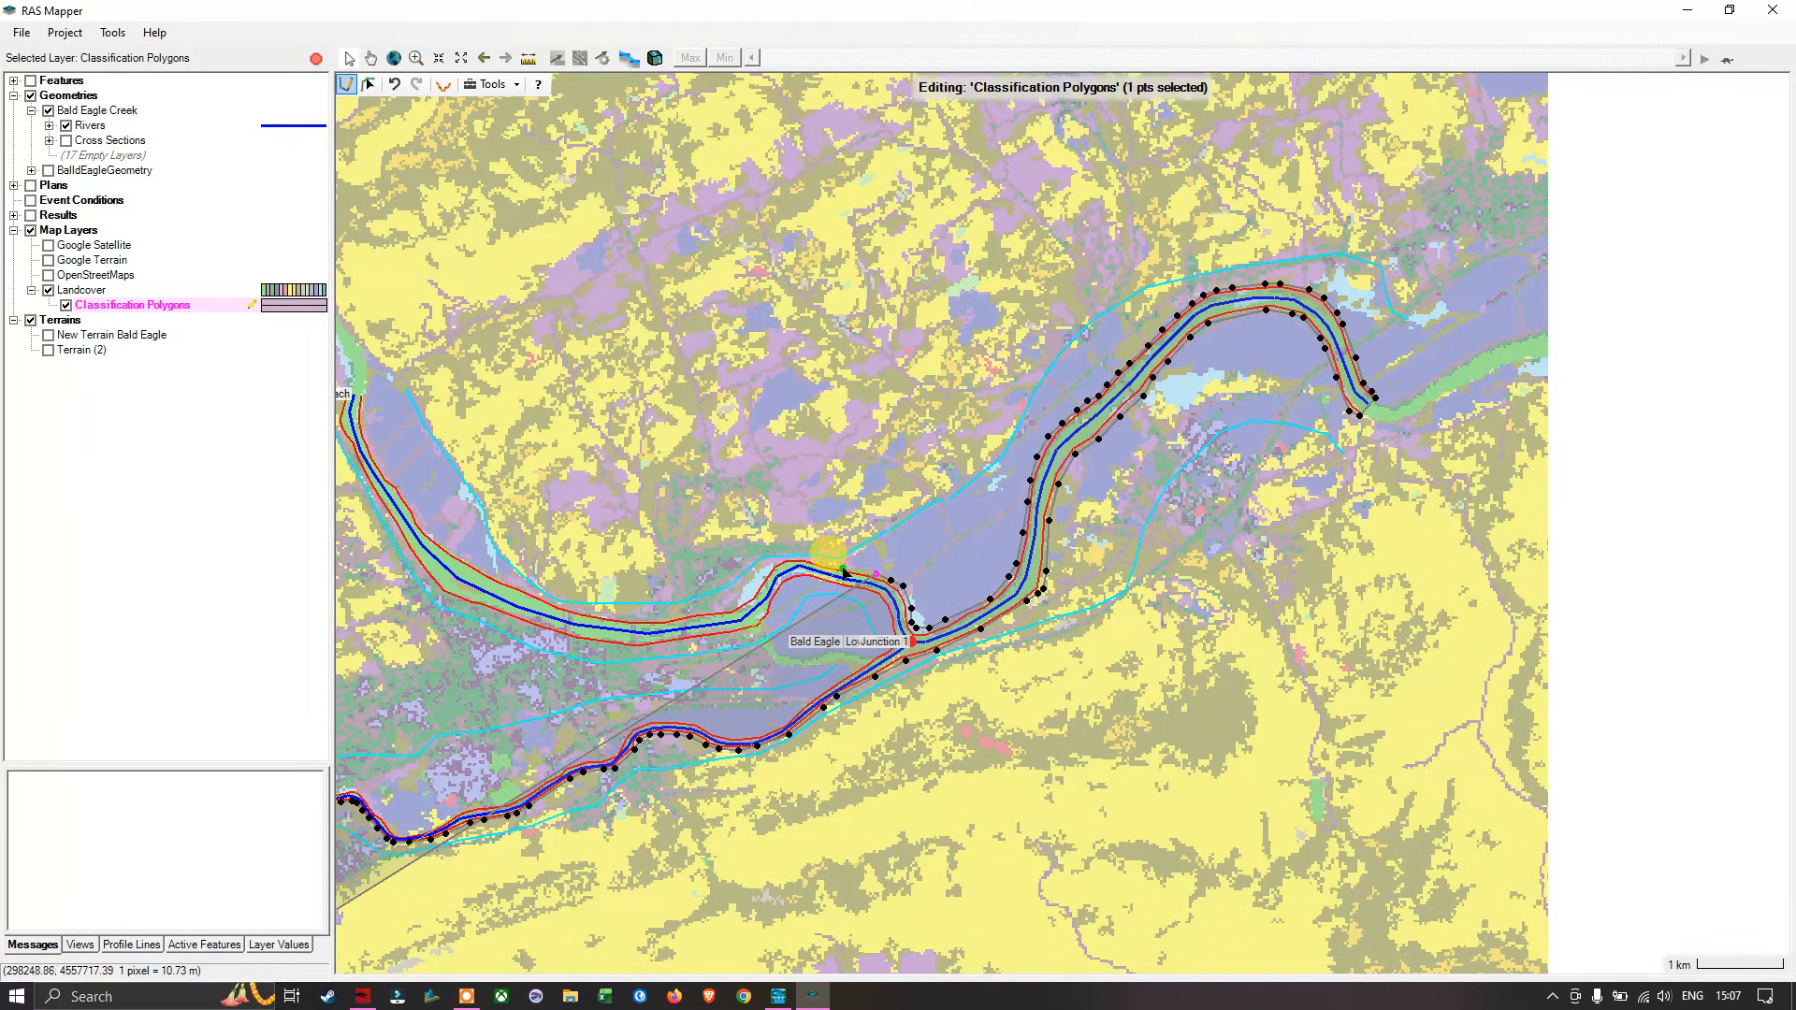
left_click(821, 560)
left_click(788, 563)
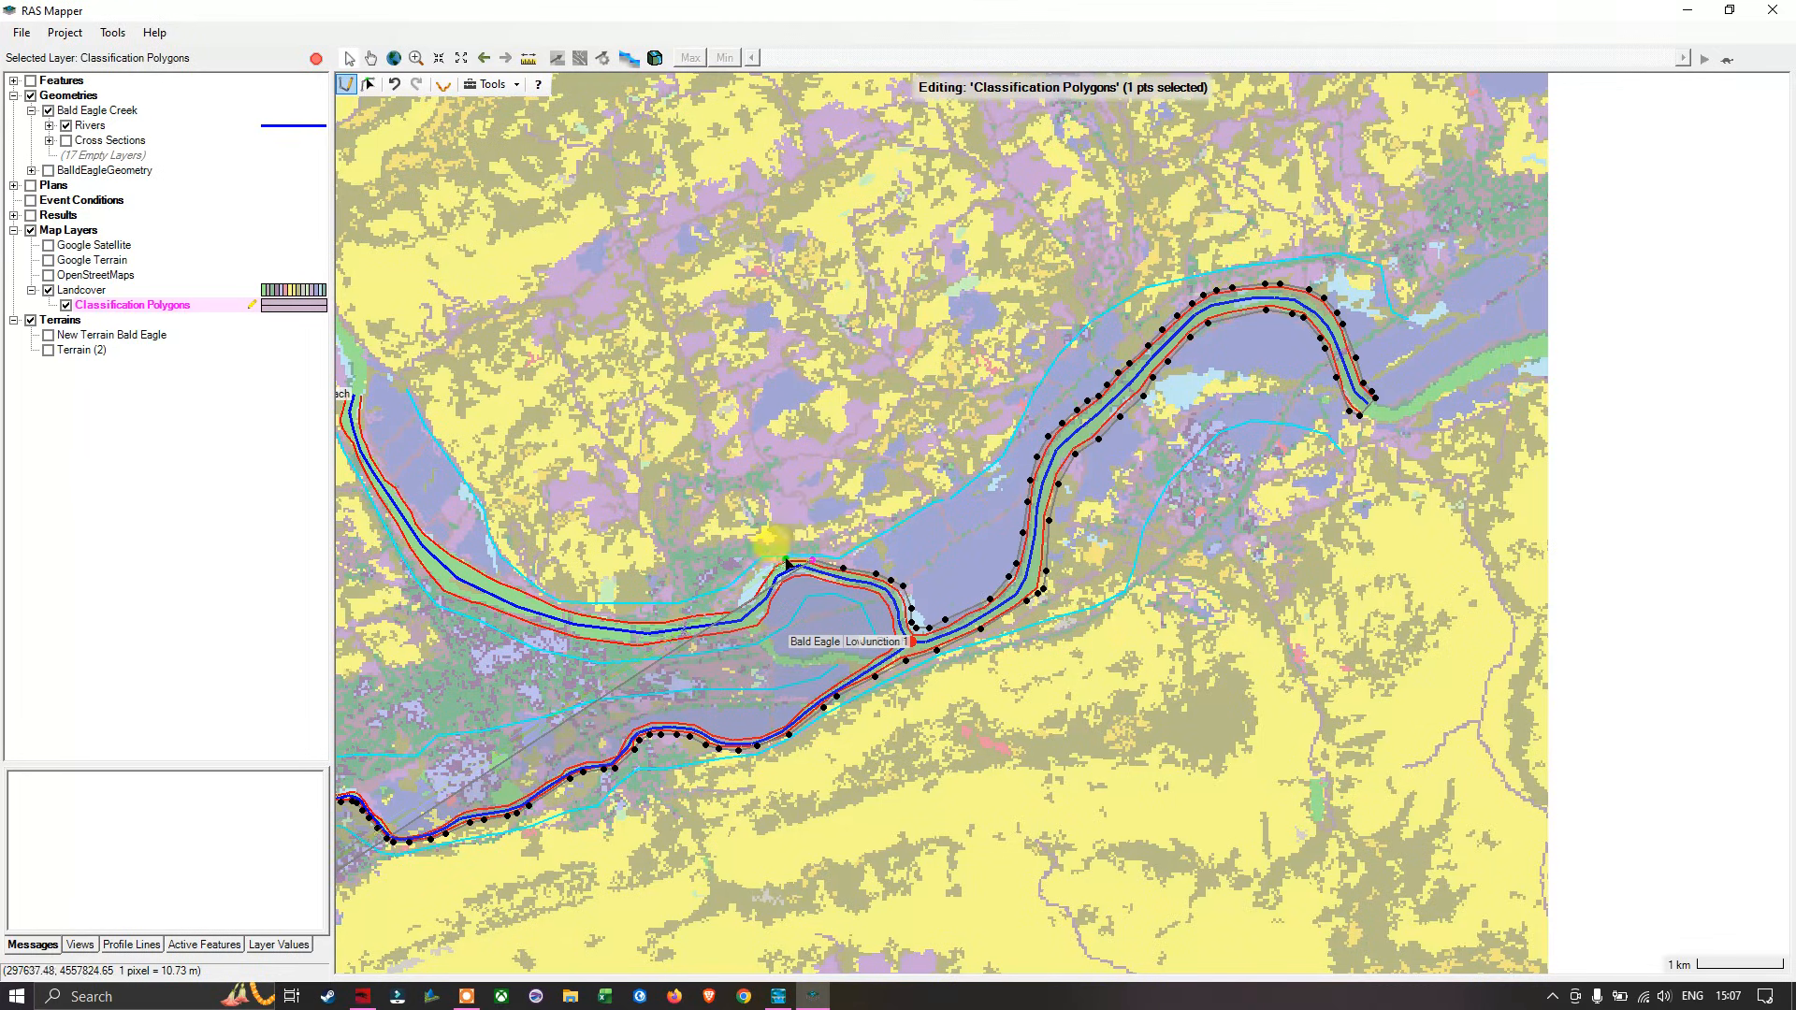
left_click(772, 572)
left_click(763, 585)
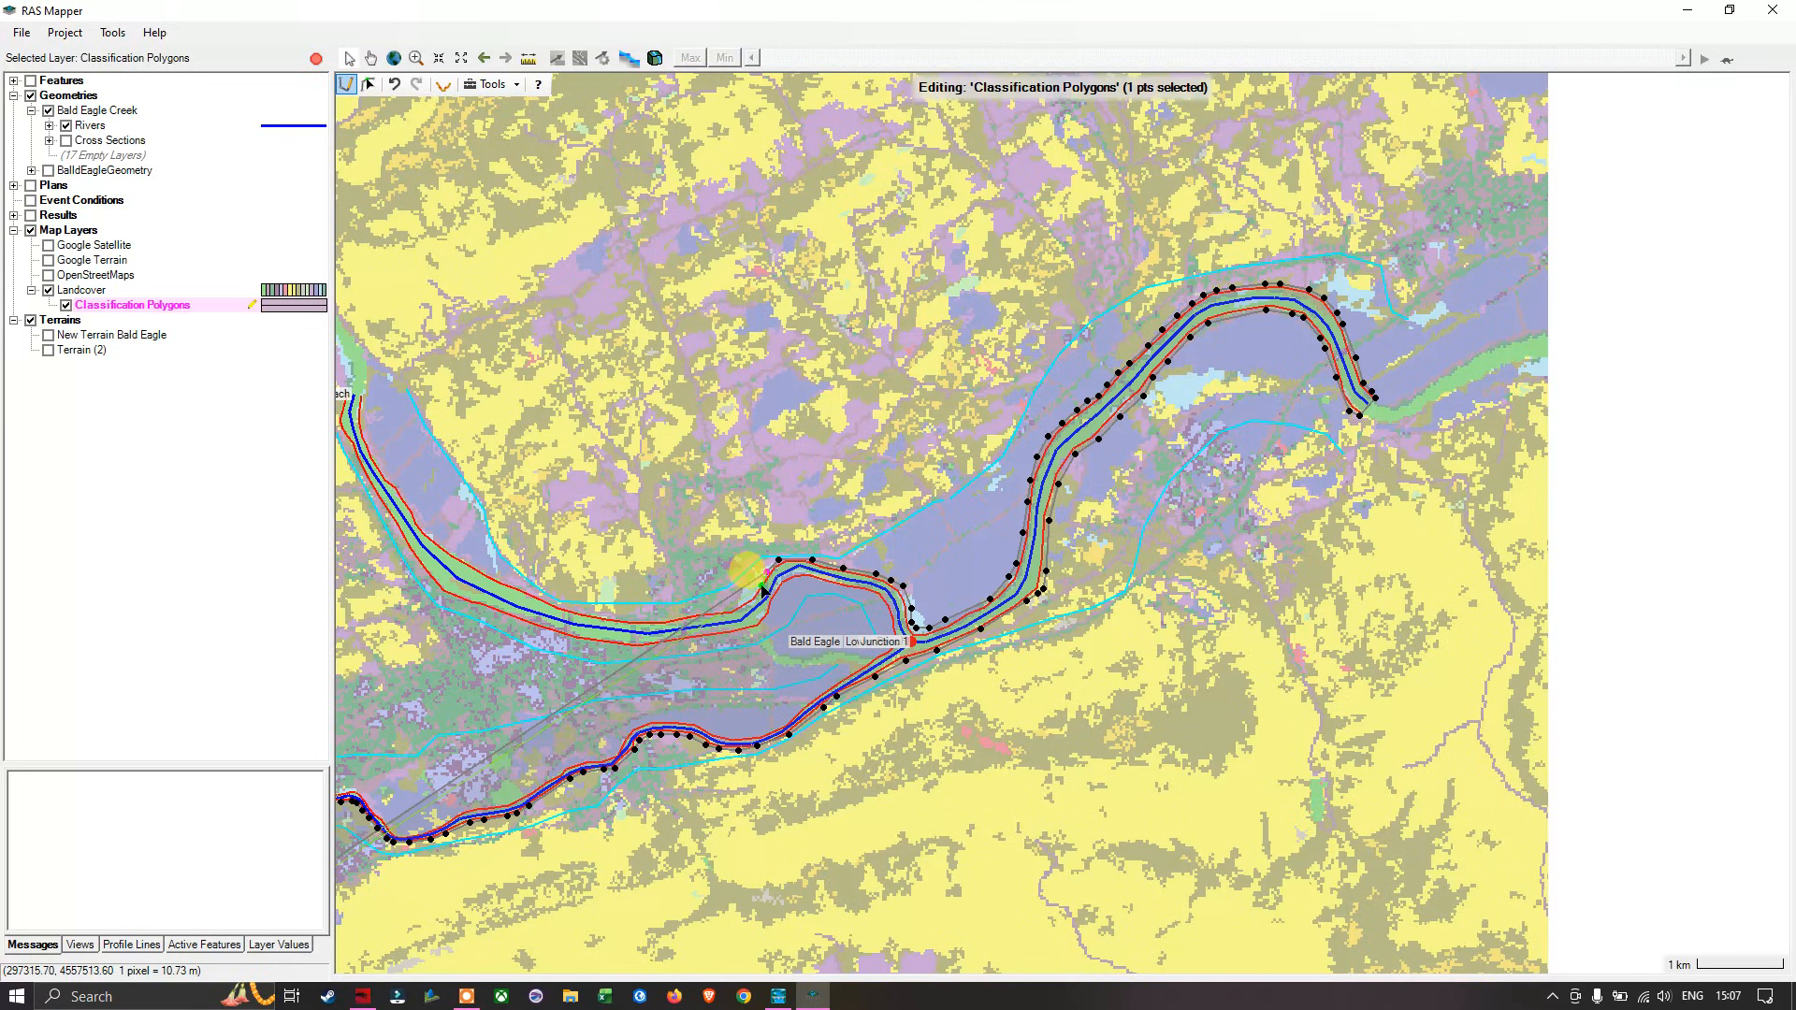
left_click(758, 582)
Step: Extend the polygon edge west along the tributary's northern bank from the bend to the lowest part of the broad curve
left_click_drag(732, 636, 1051, 606)
scroll(1019, 577, "up", 3)
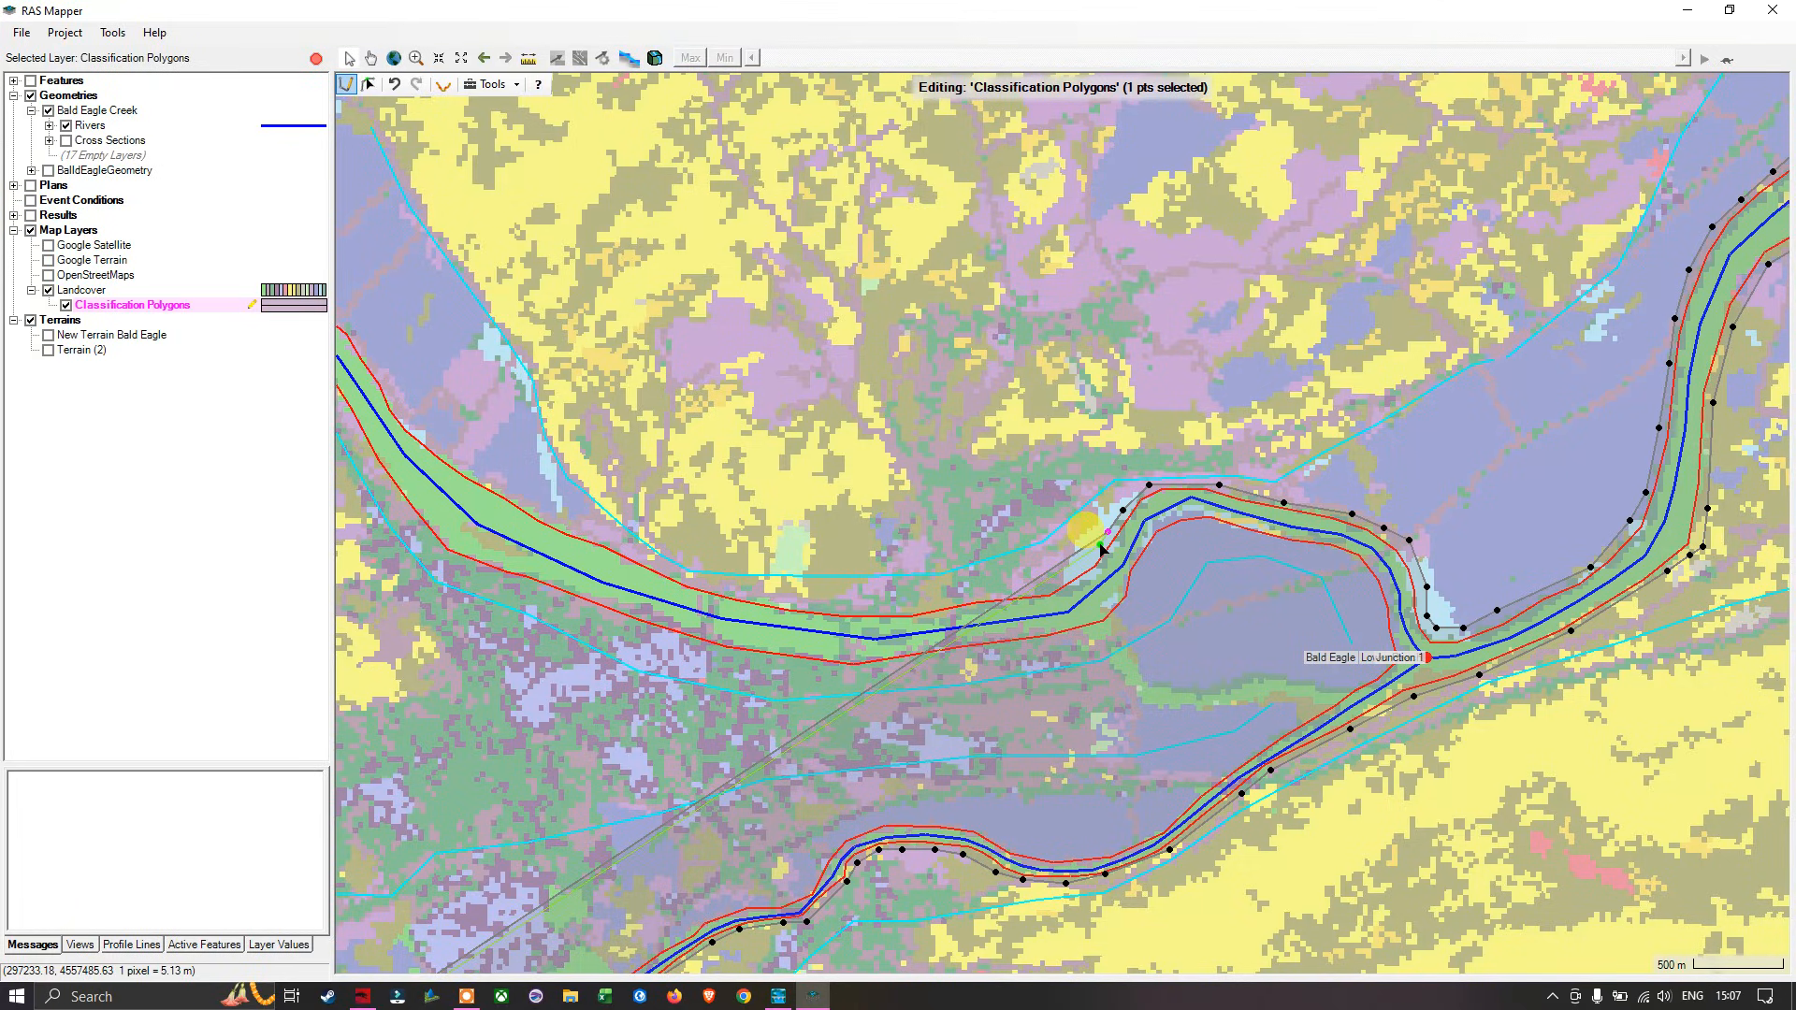
left_click(1100, 545)
left_click(1089, 560)
left_click(1063, 579)
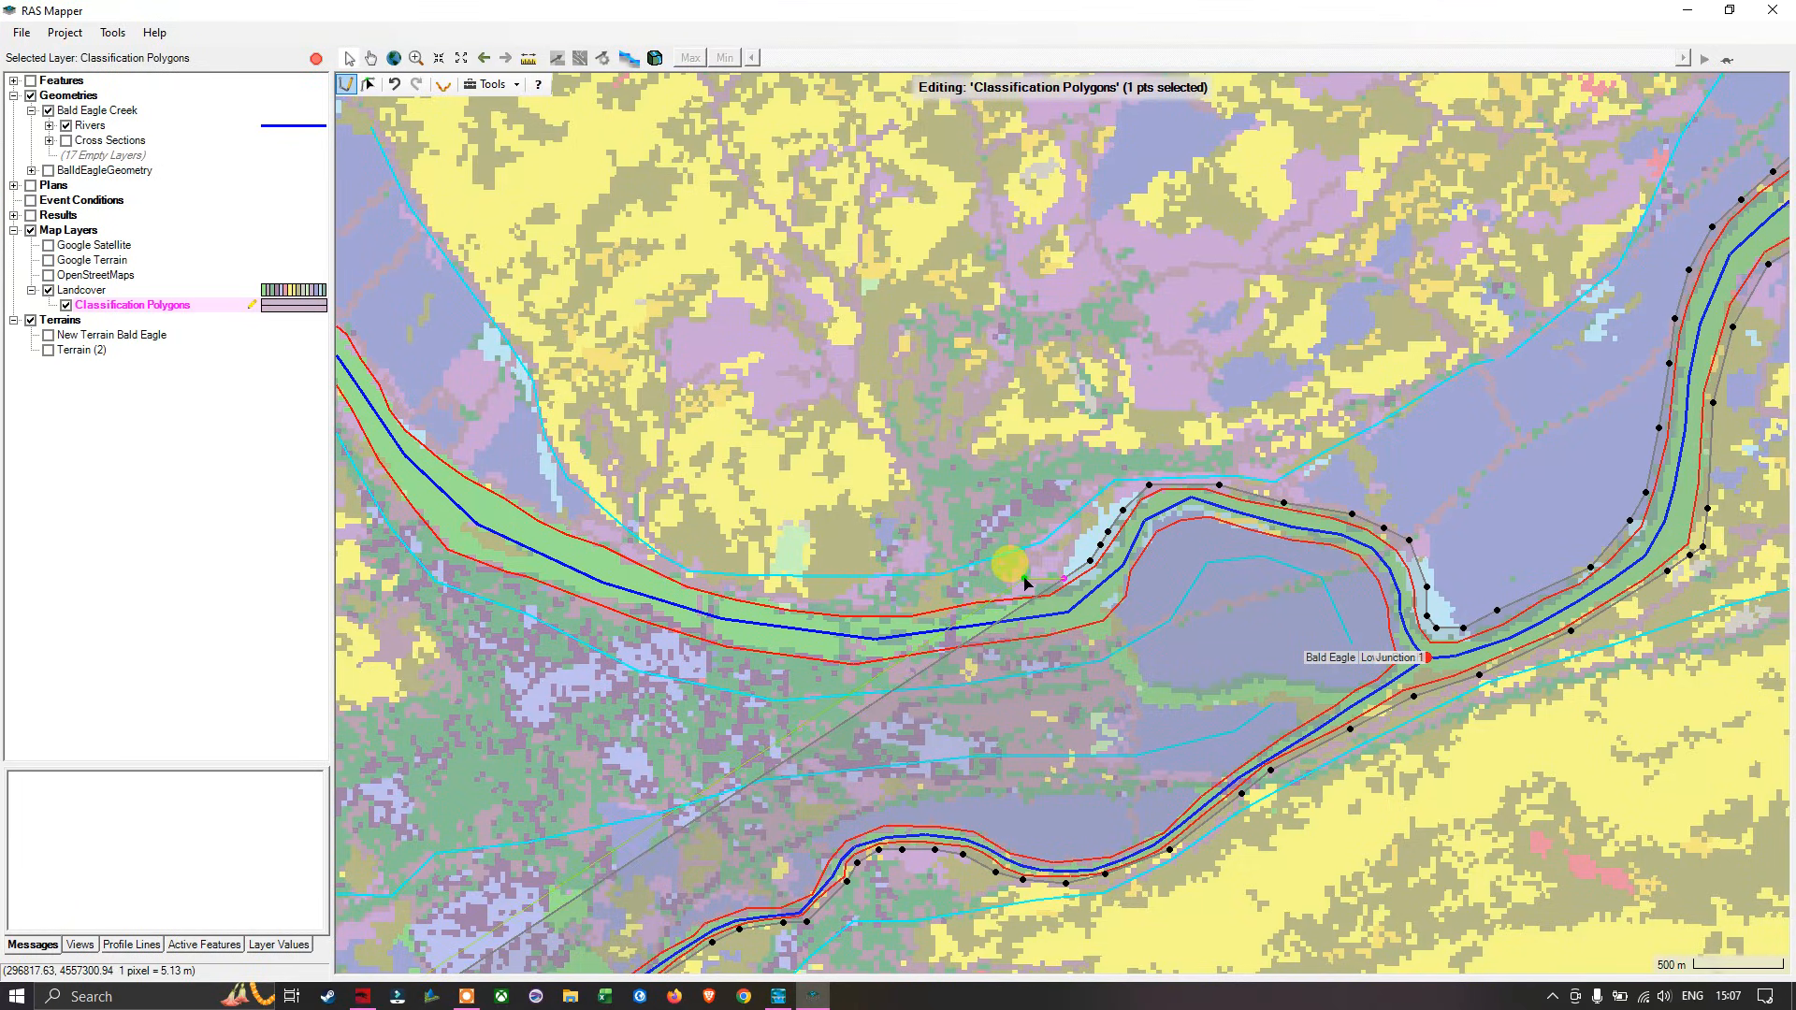
left_click(1040, 588)
left_click(992, 594)
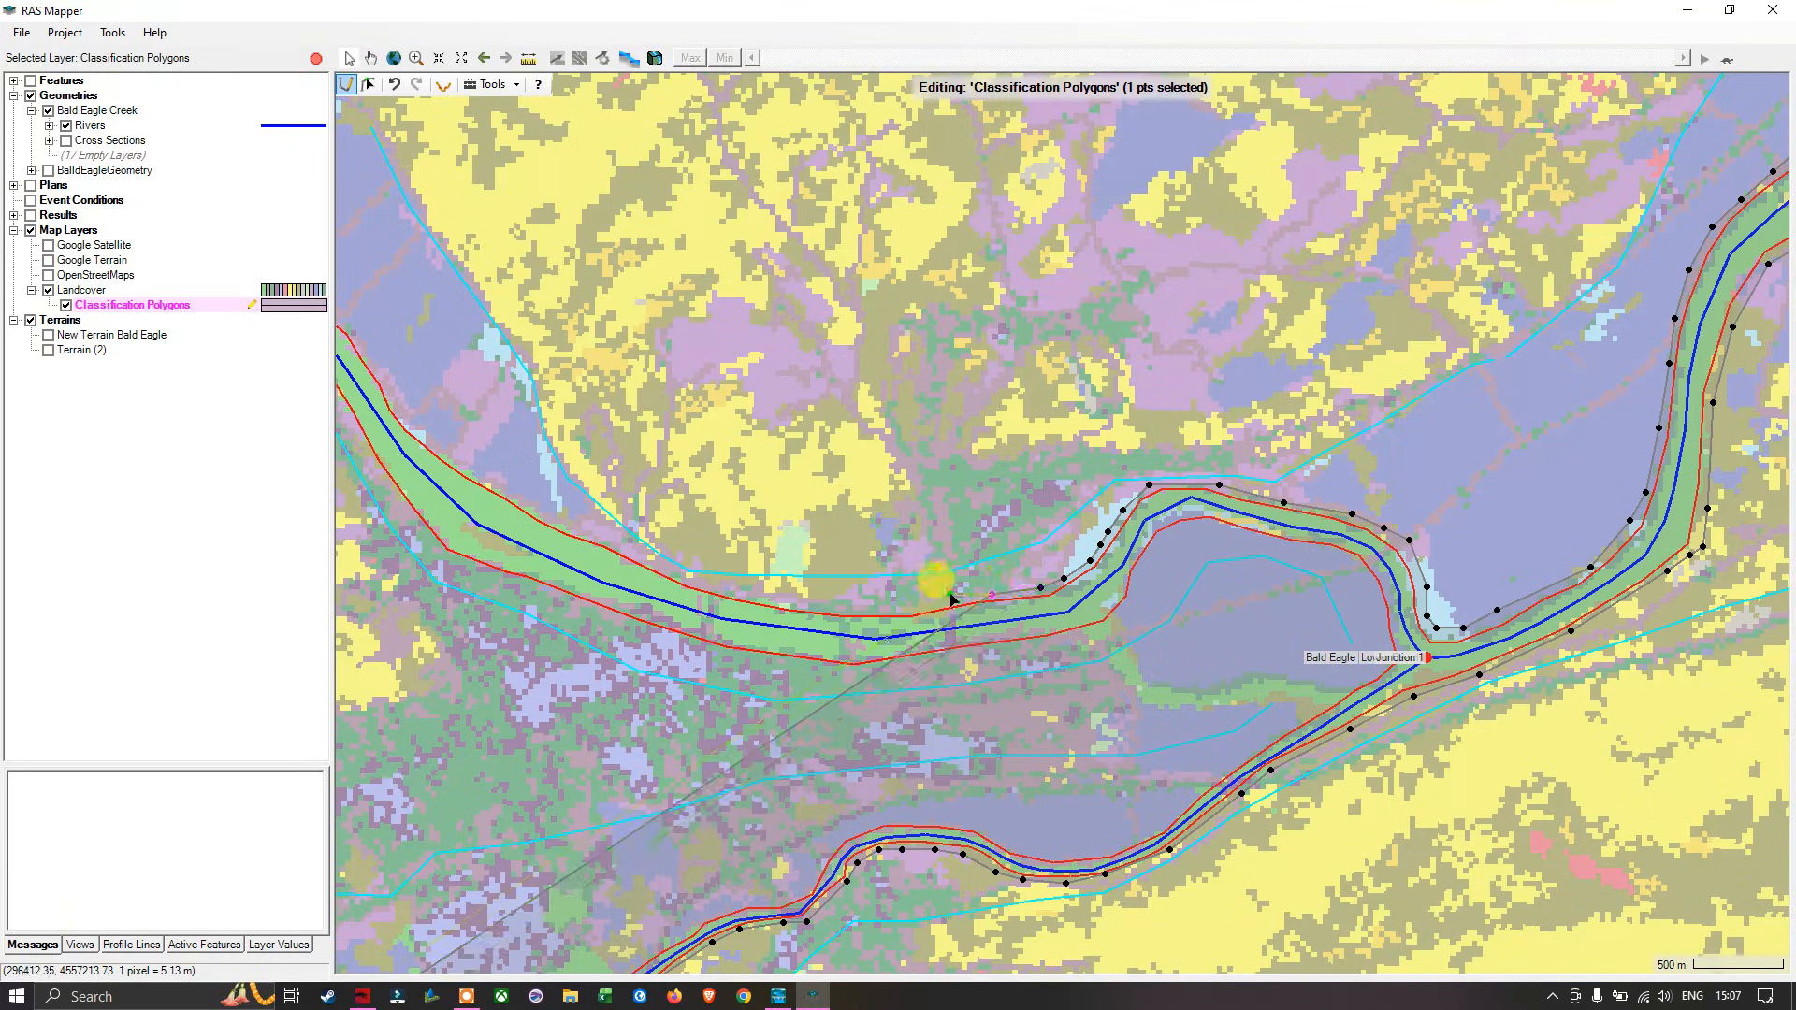
left_click(929, 603)
left_click(906, 612)
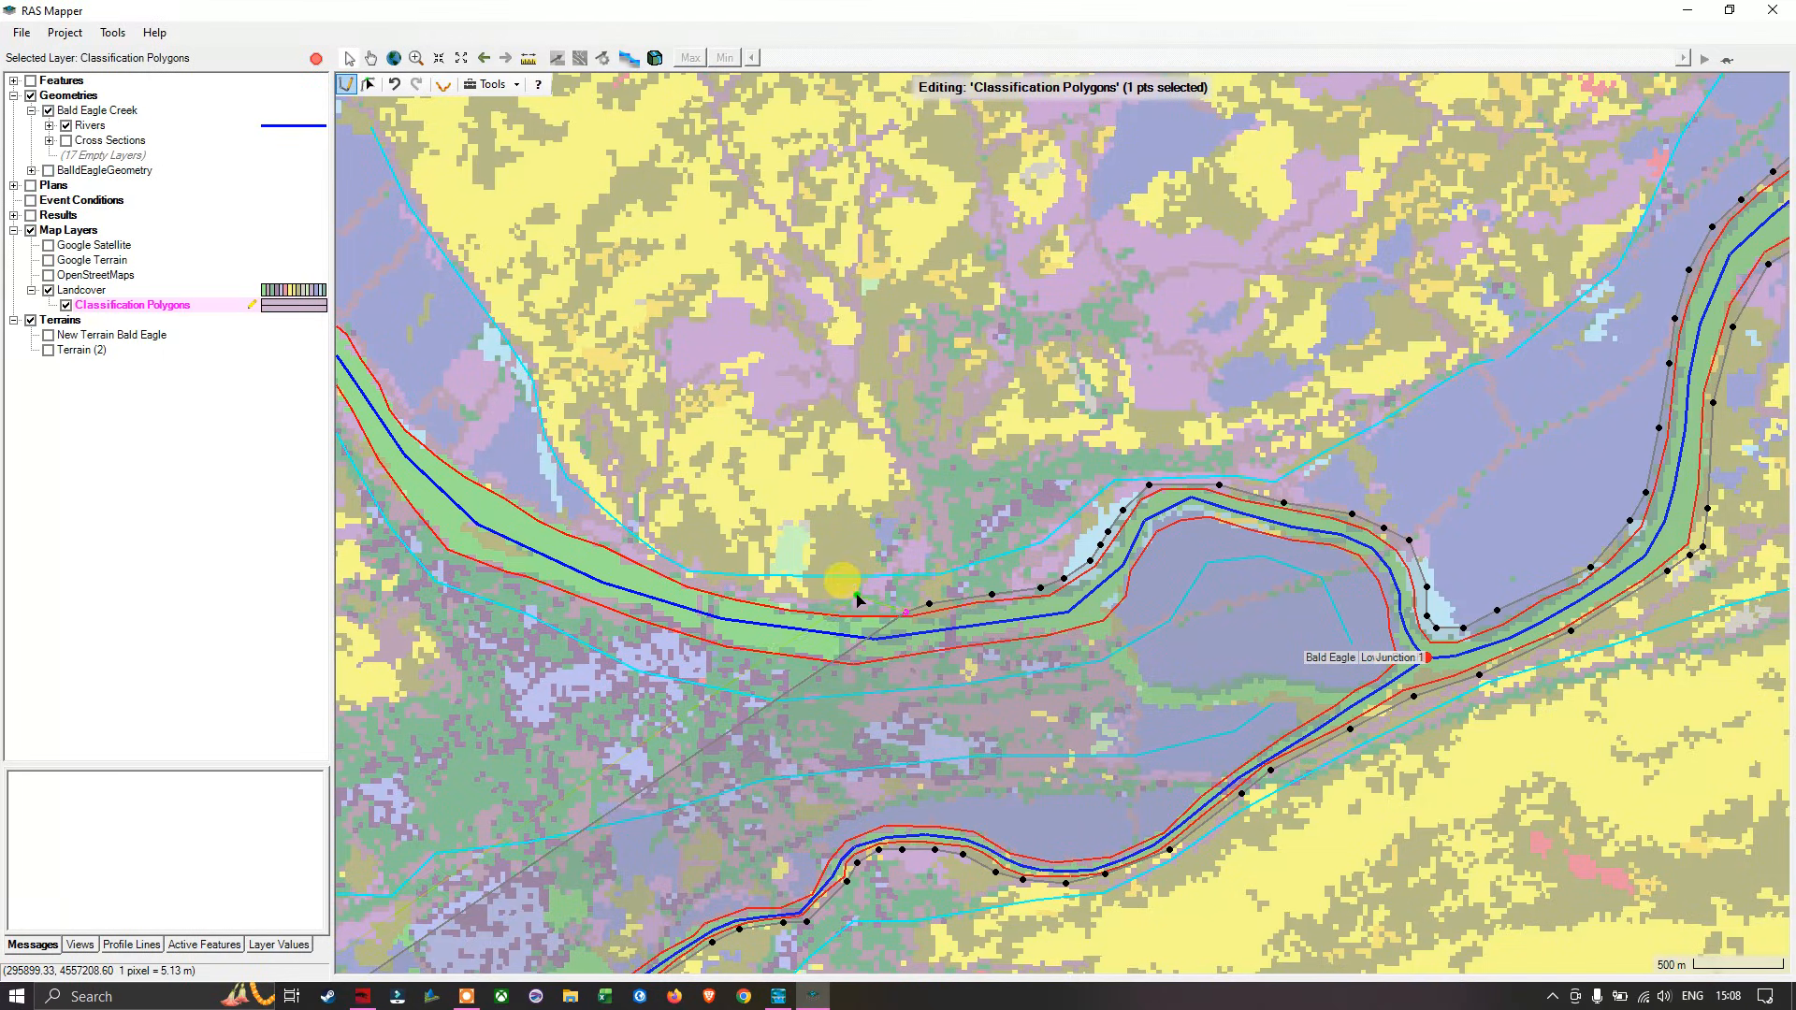
Step: Follow the tributary's northern bank northwest out of the broad curve, below the light-blue and pink landcover patches
left_click(732, 591)
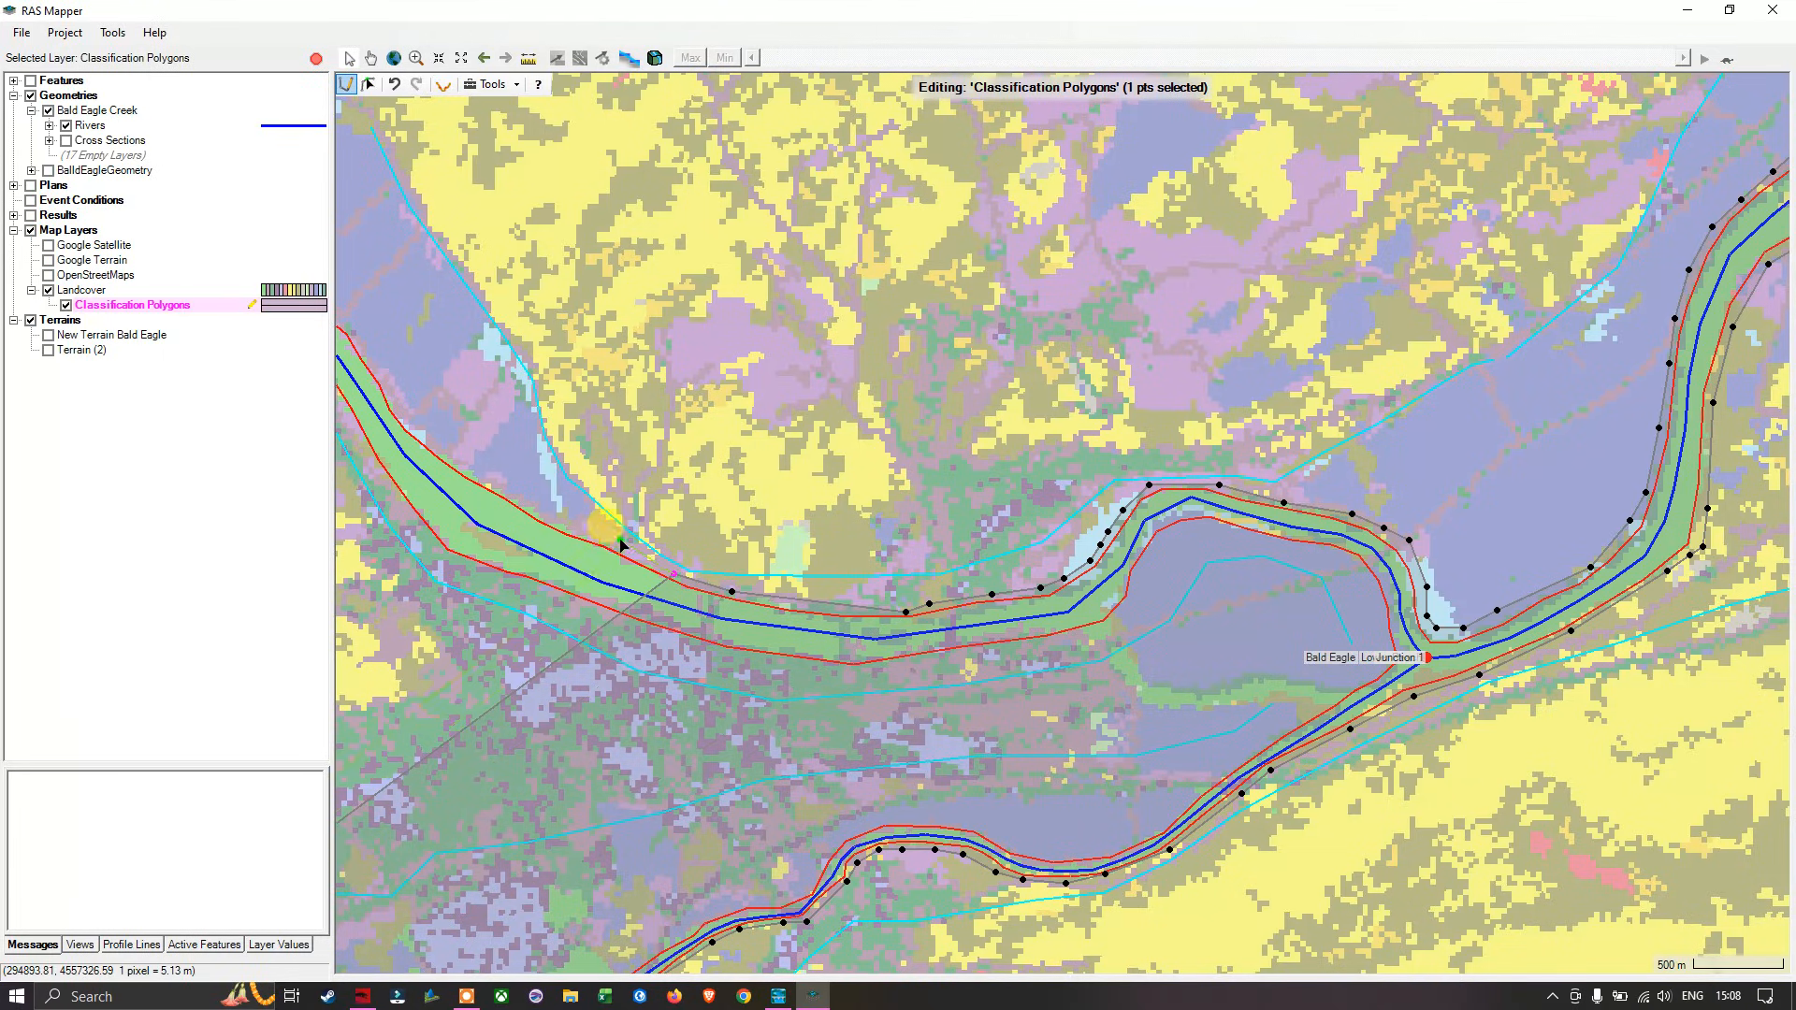
left_click(673, 574)
left_click(495, 483)
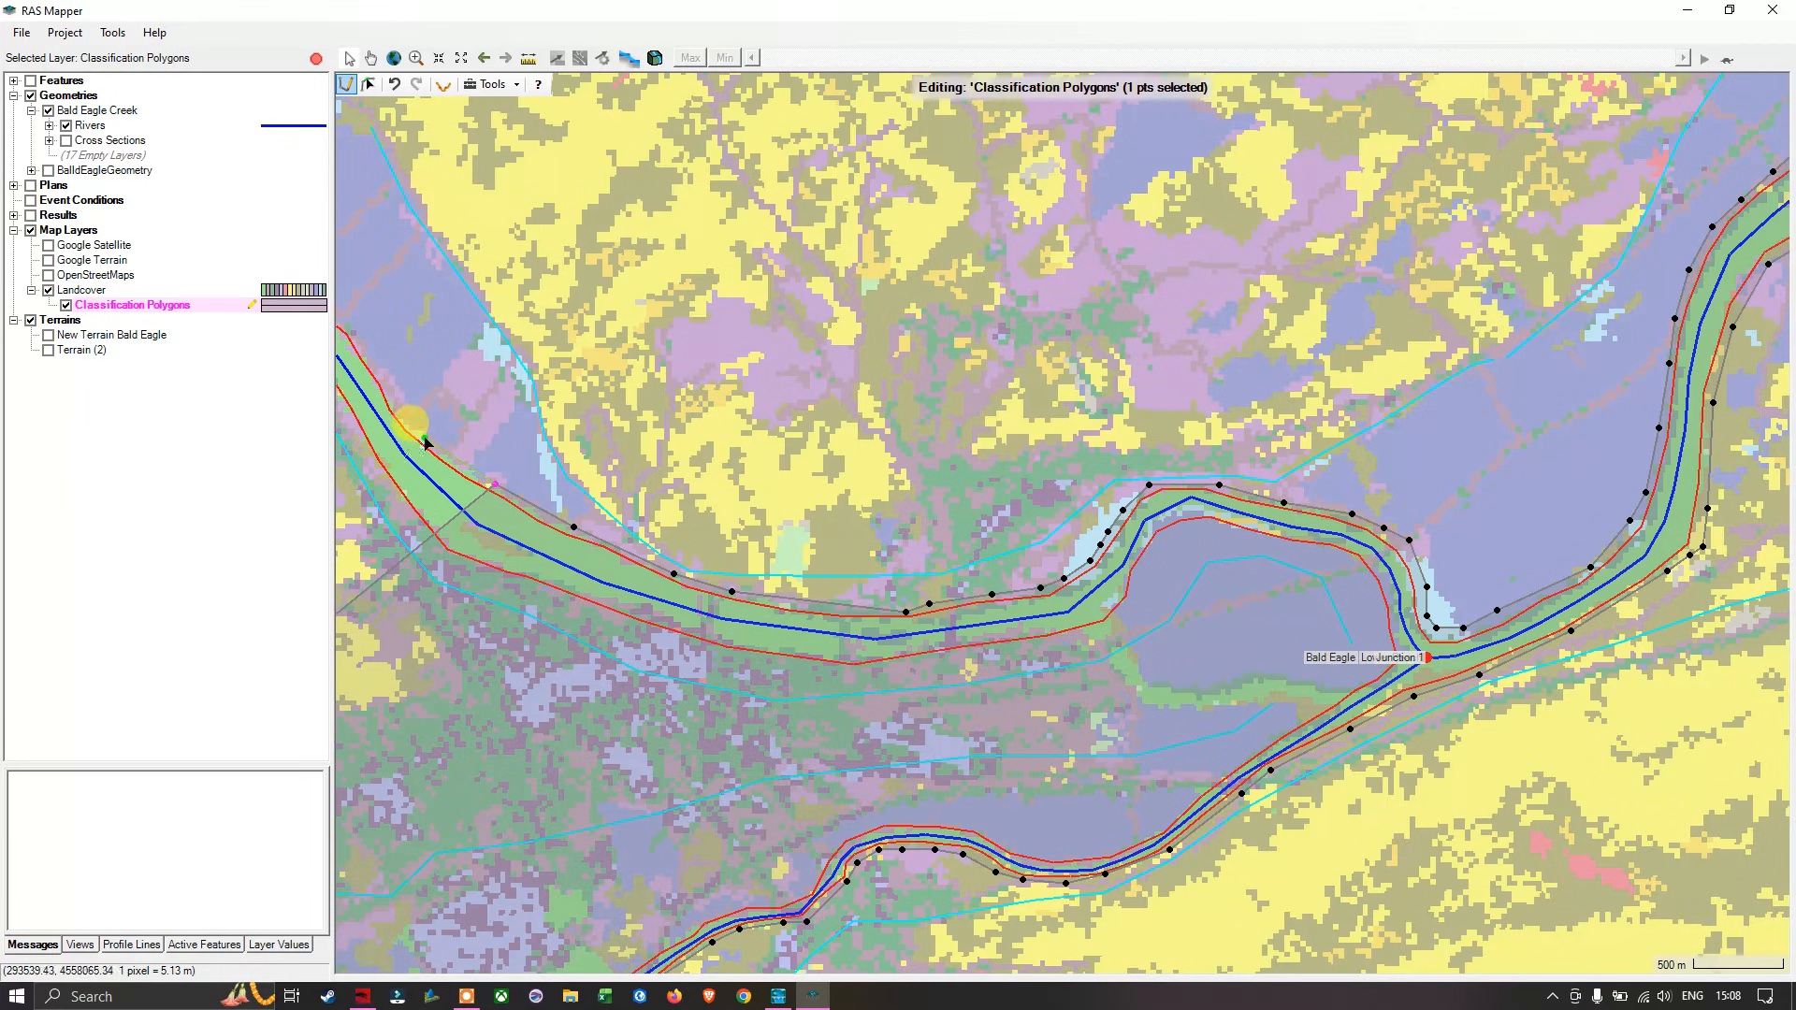
left_click(423, 437)
Step: Trace the tributary's eastern bank farther upstream beside the blue landcover area toward the Tributary Reach label
left_click_drag(504, 531, 839, 594)
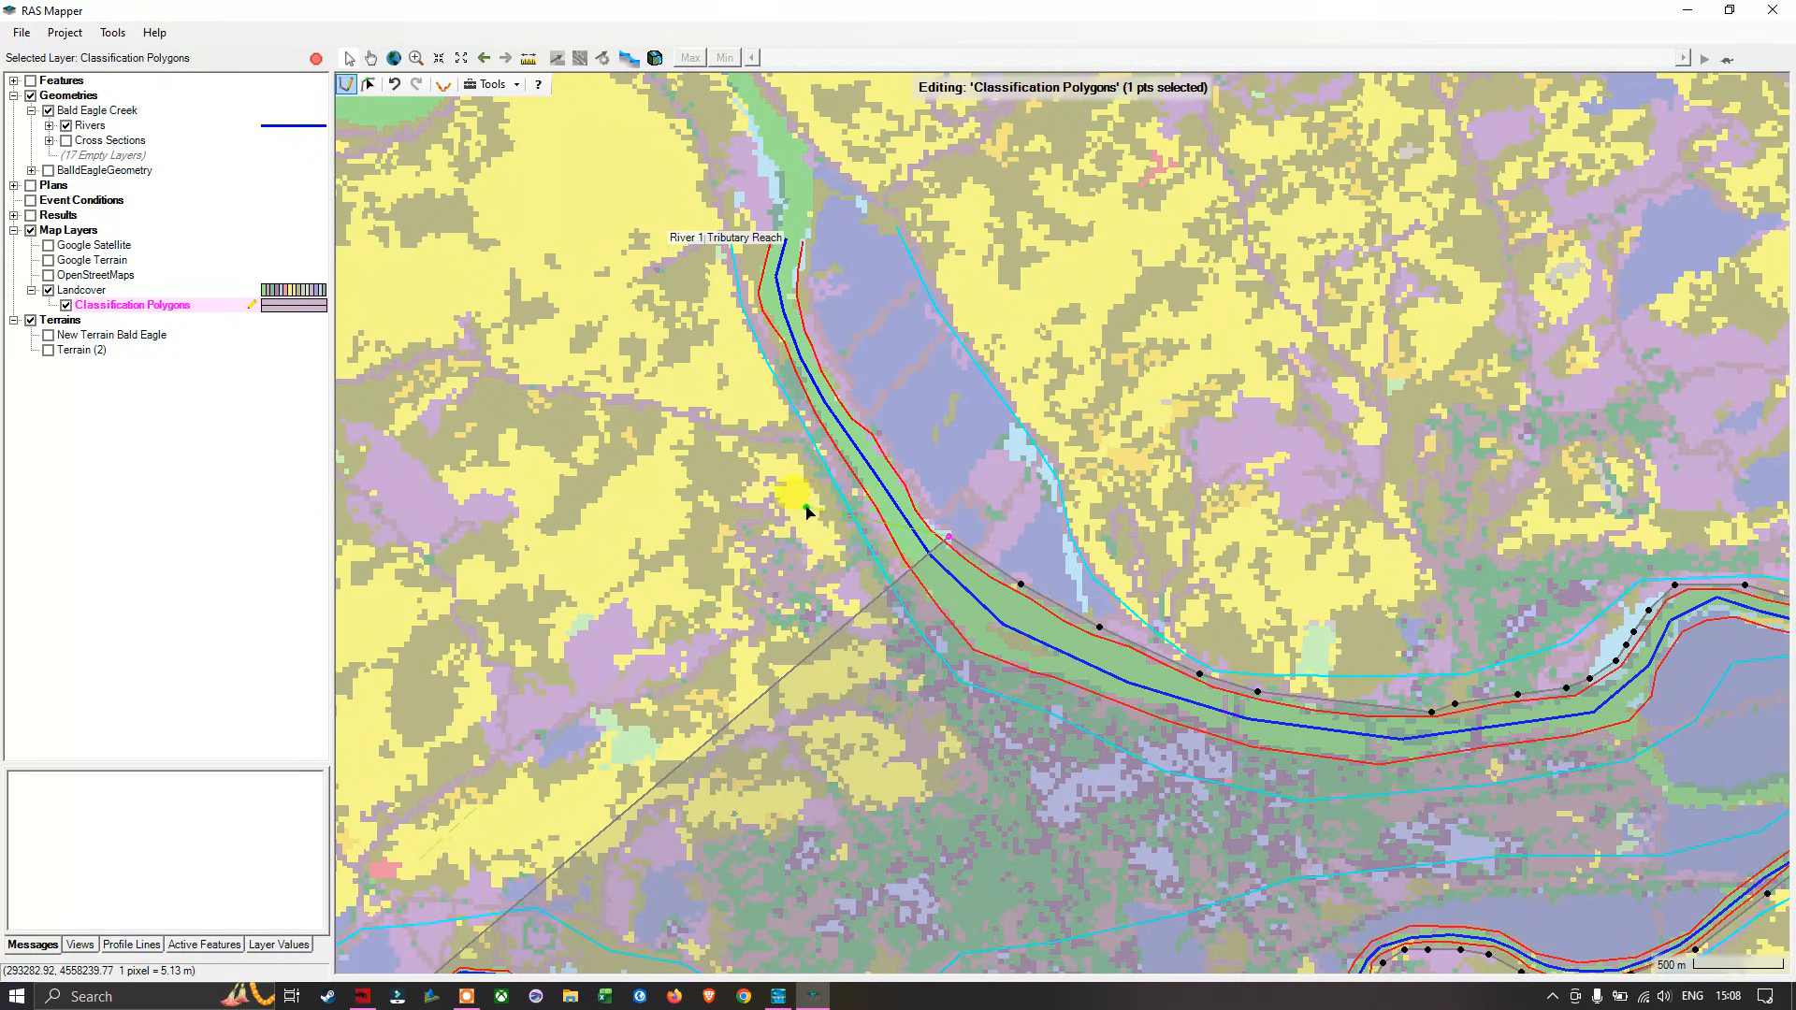
left_click_drag(852, 517, 892, 658)
left_click(968, 655)
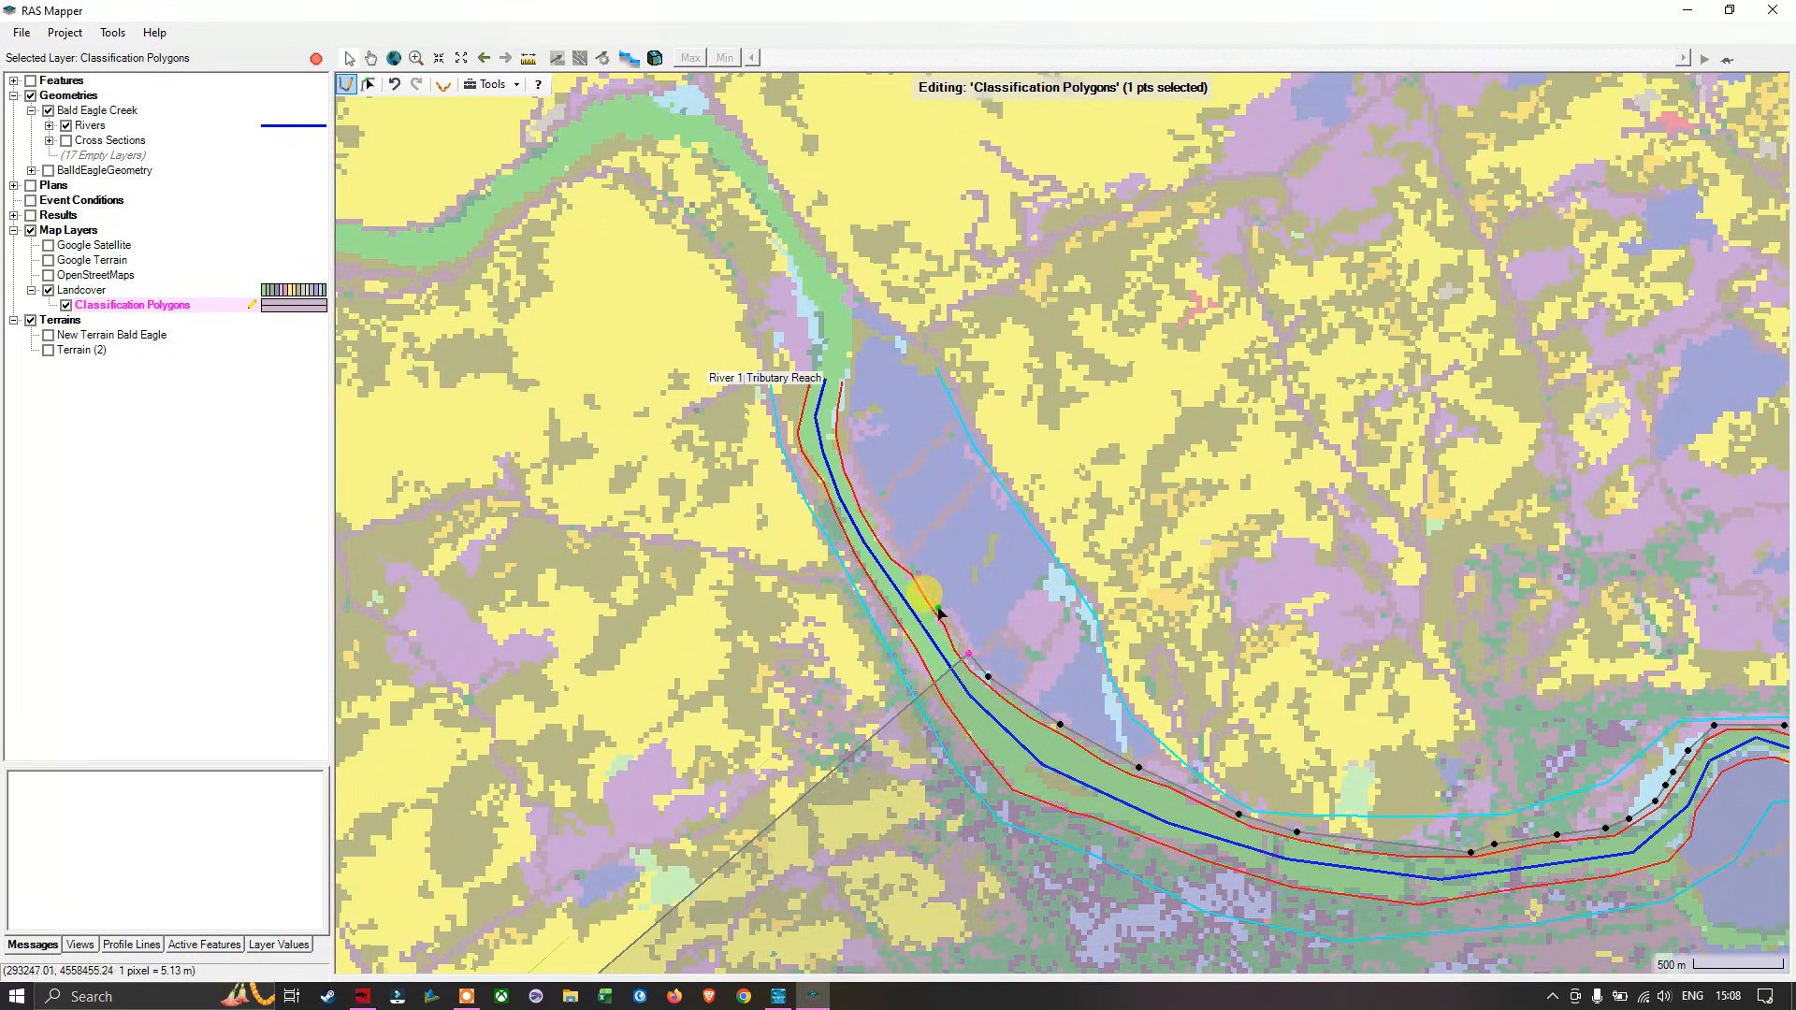
left_click(941, 609)
left_click(925, 588)
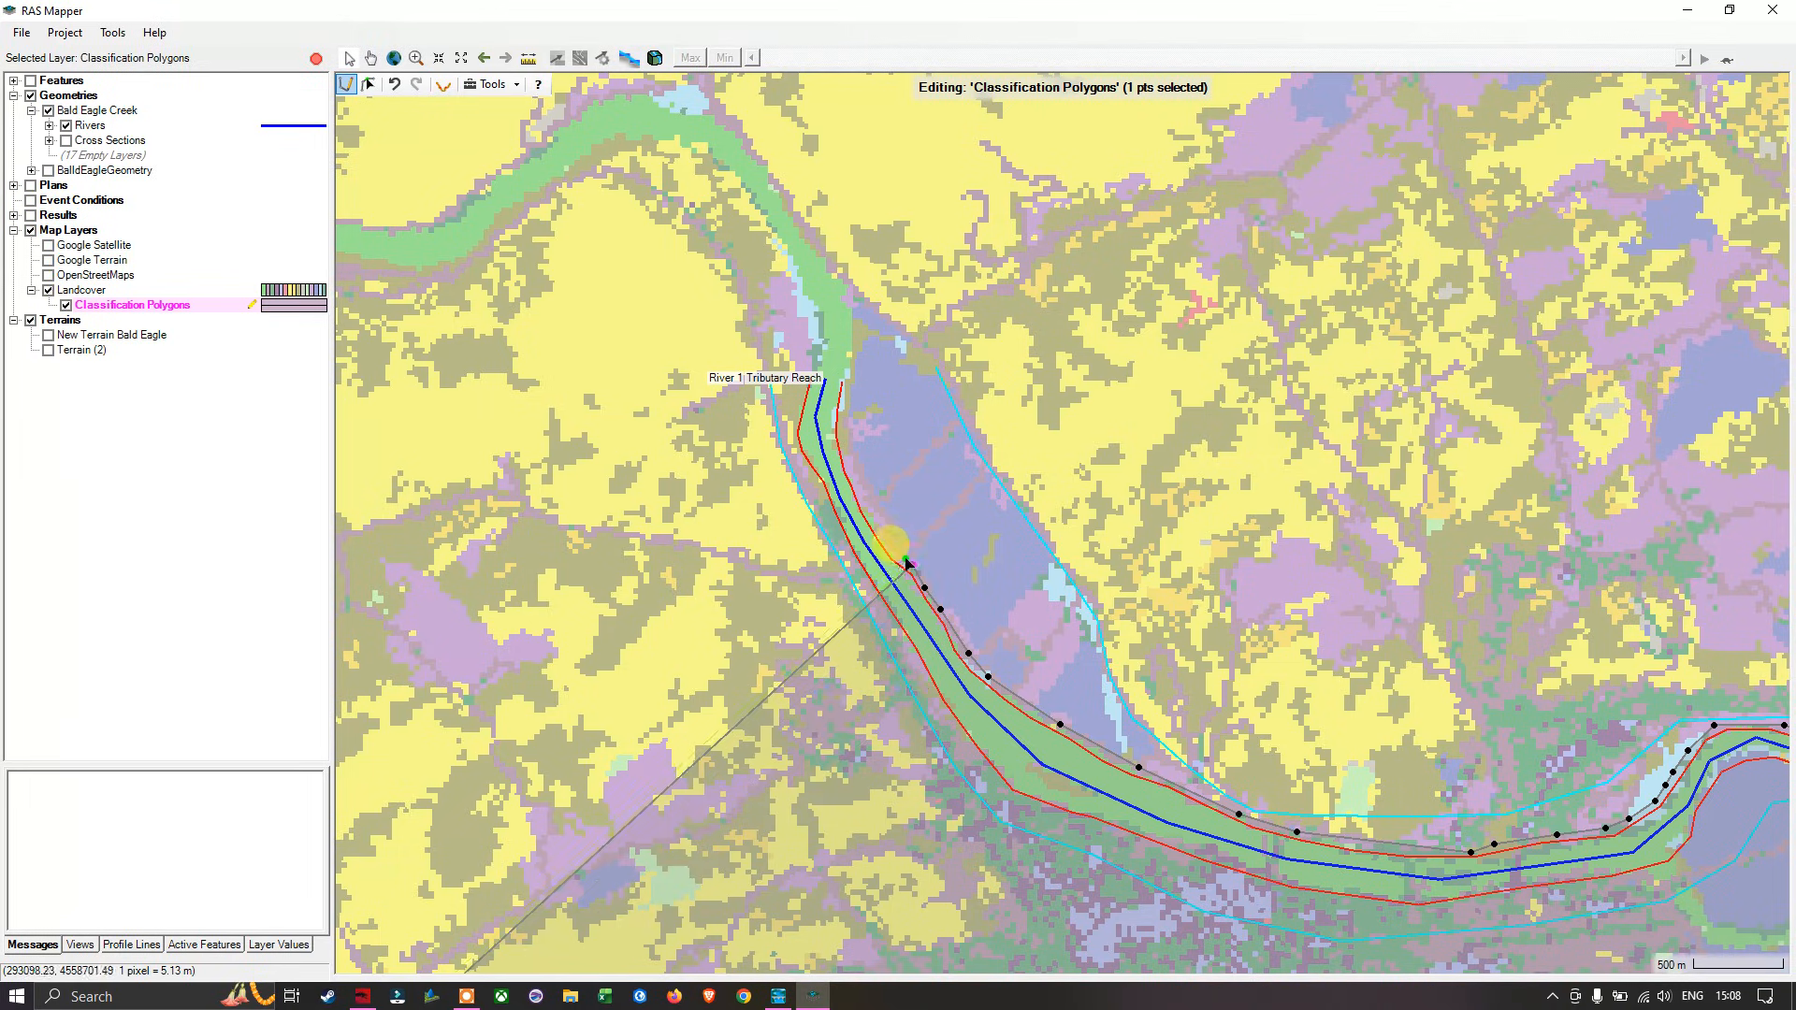
left_click(894, 548)
left_click(867, 503)
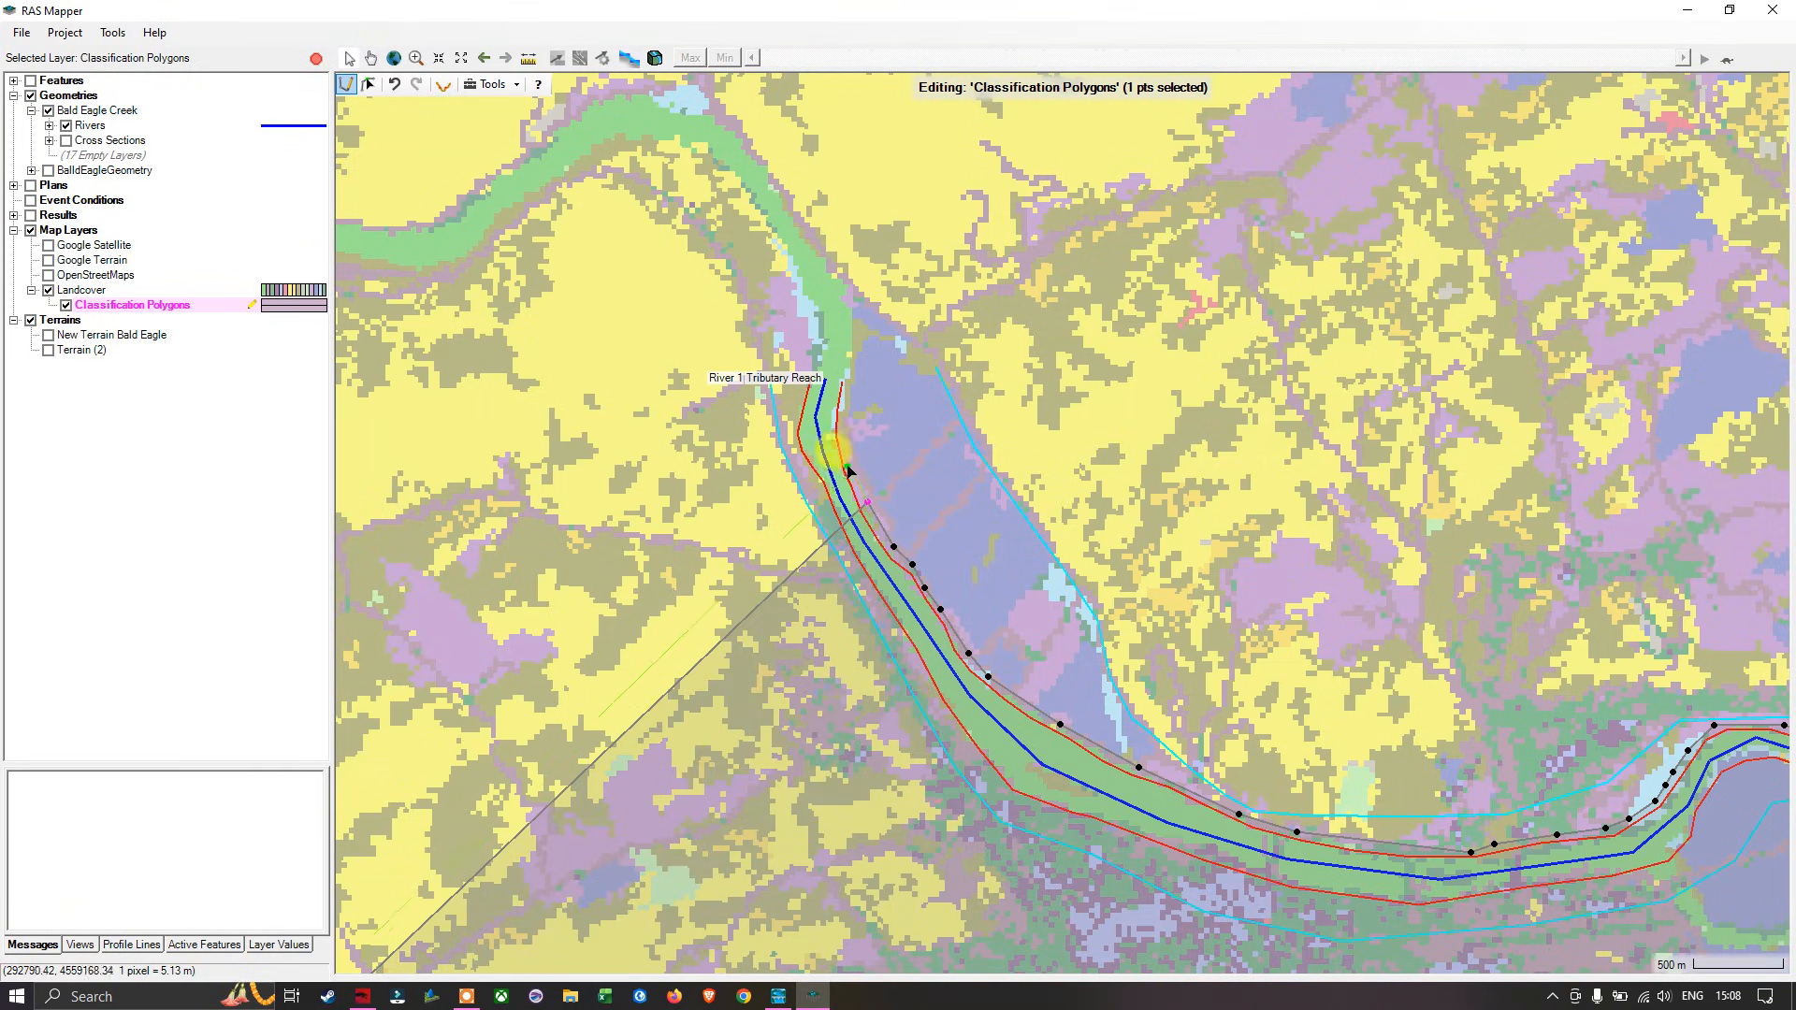
Step: Place the last eastern-bank vertices up to the upstream end of the Tributary Reach
left_click(846, 449)
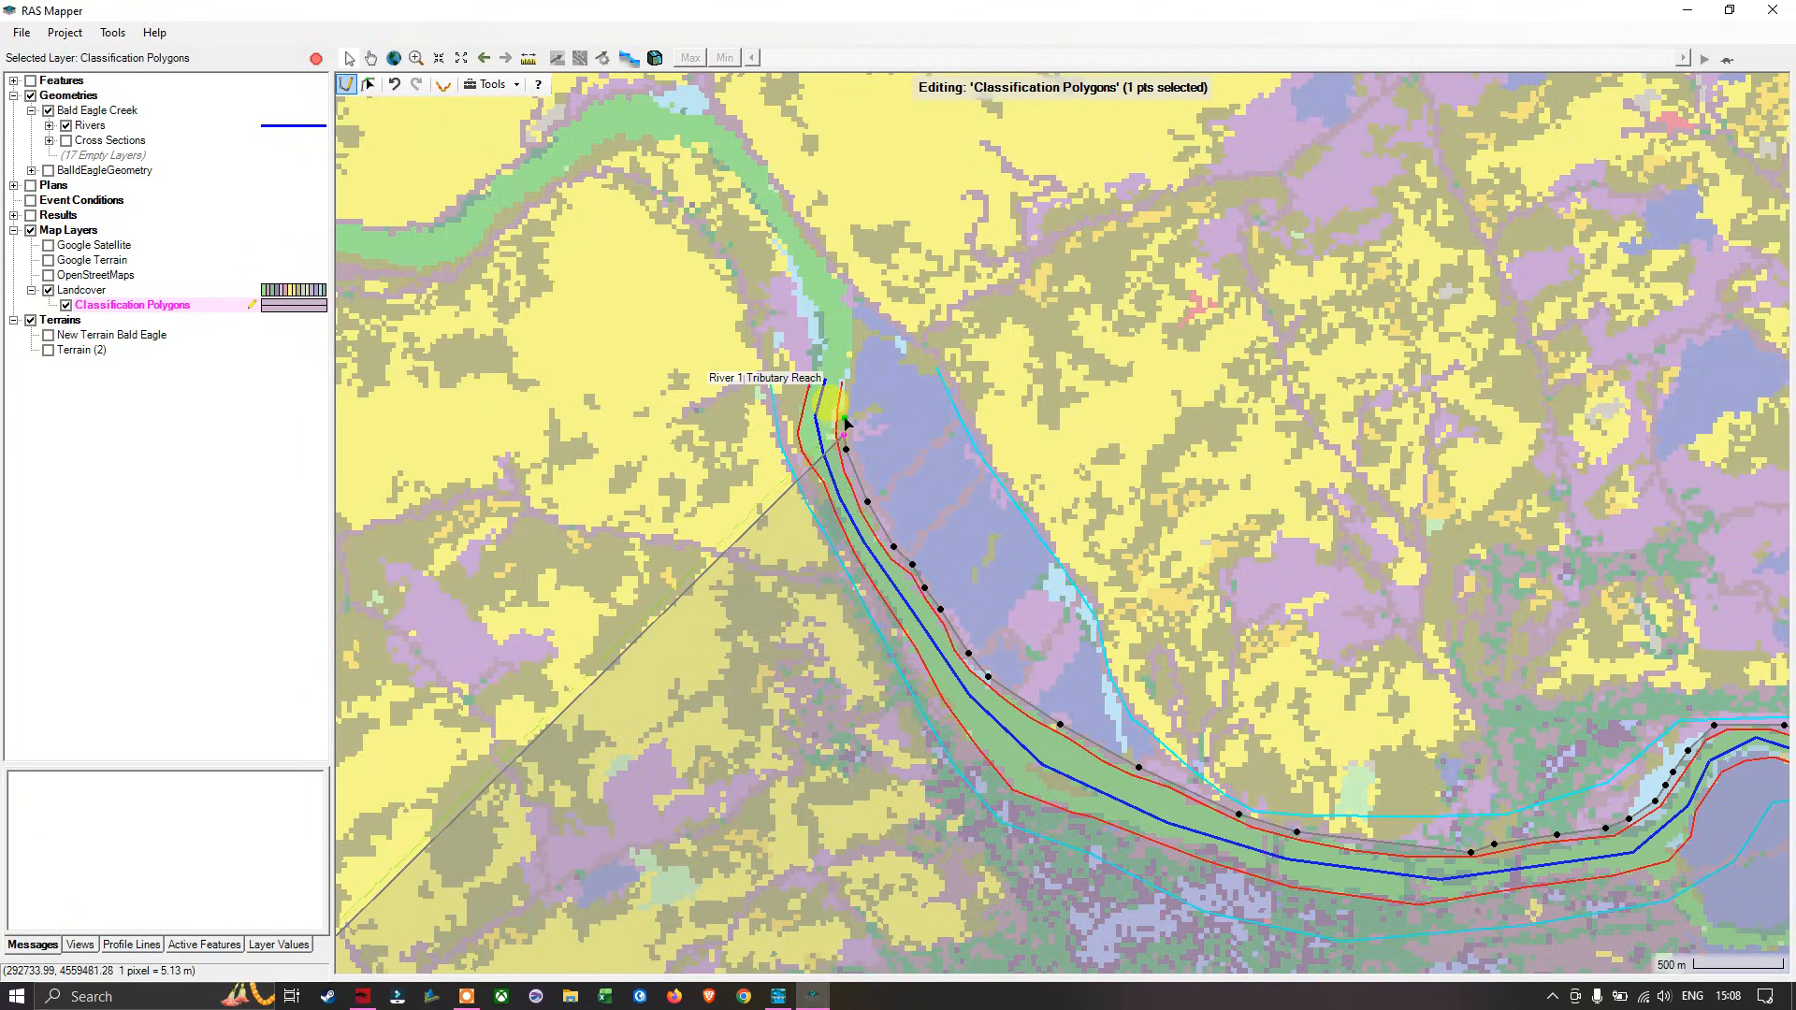
left_click(844, 434)
left_click(844, 415)
left_click(847, 397)
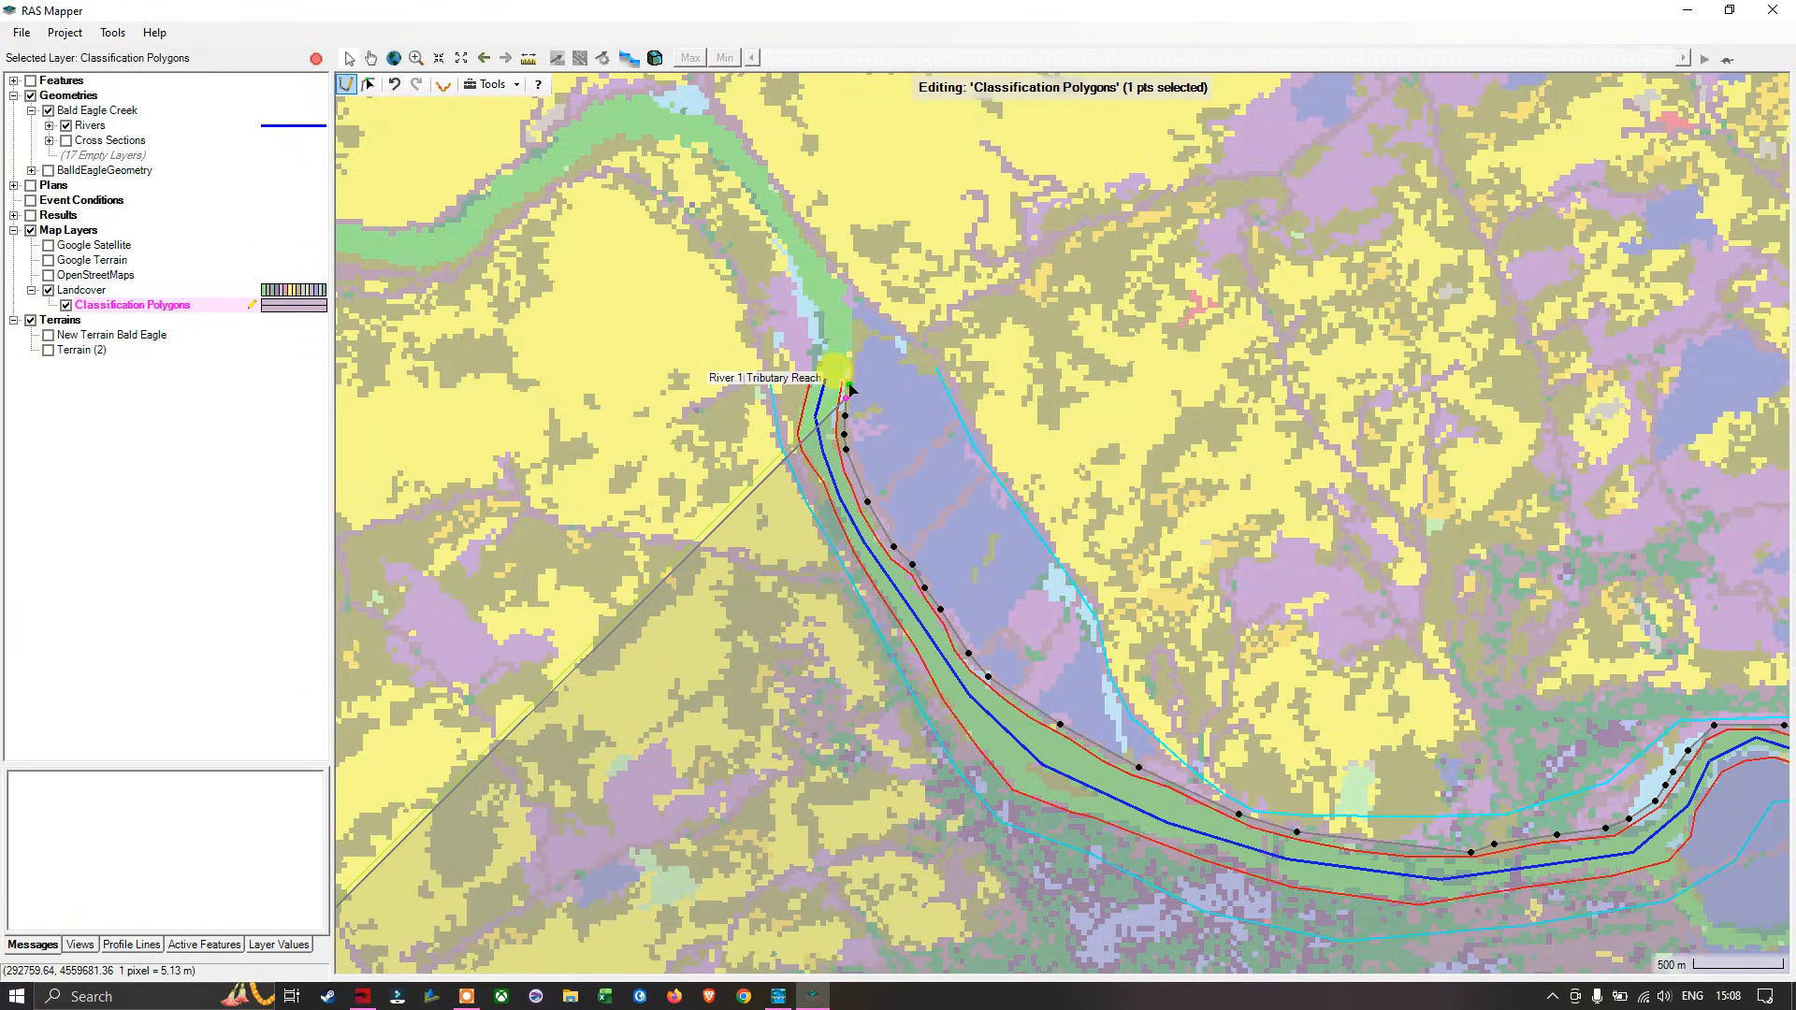
scroll(849, 386, "up", 3)
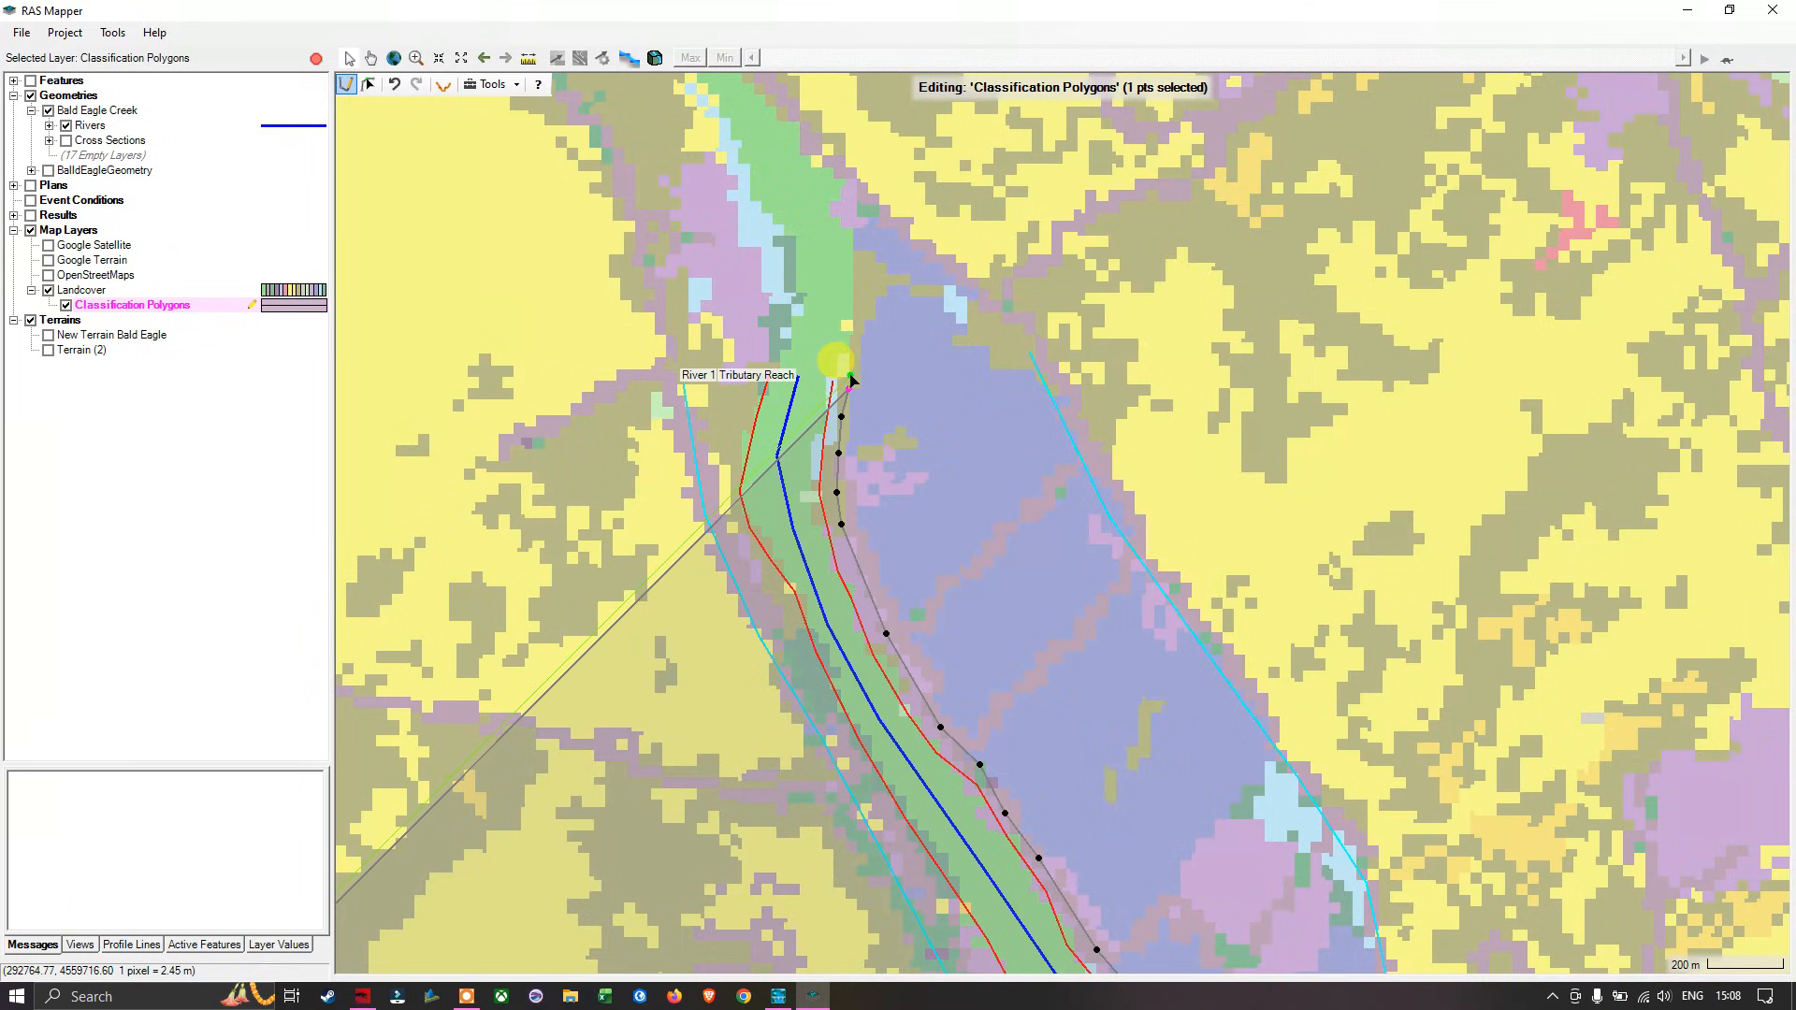
left_click(851, 380)
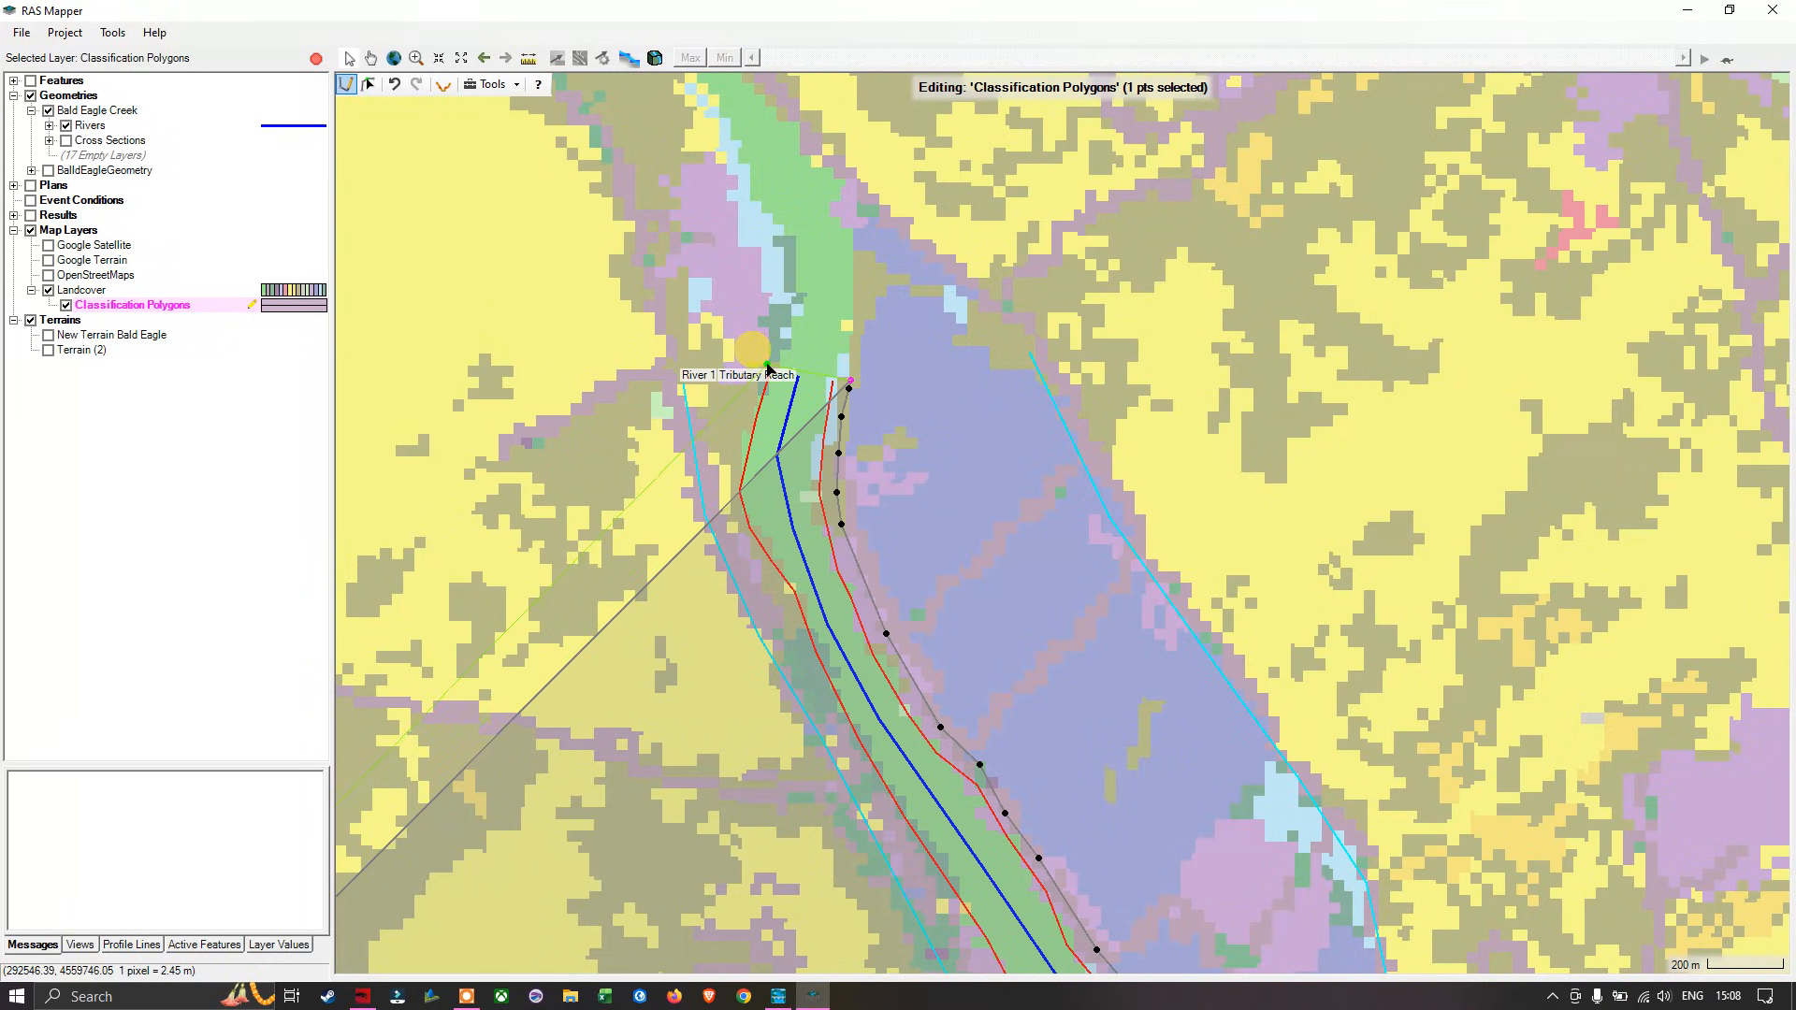
Step: Cross the tributary's upstream end to the western bank and trace that bank downstream past its first corner
left_click(767, 366)
left_click(754, 393)
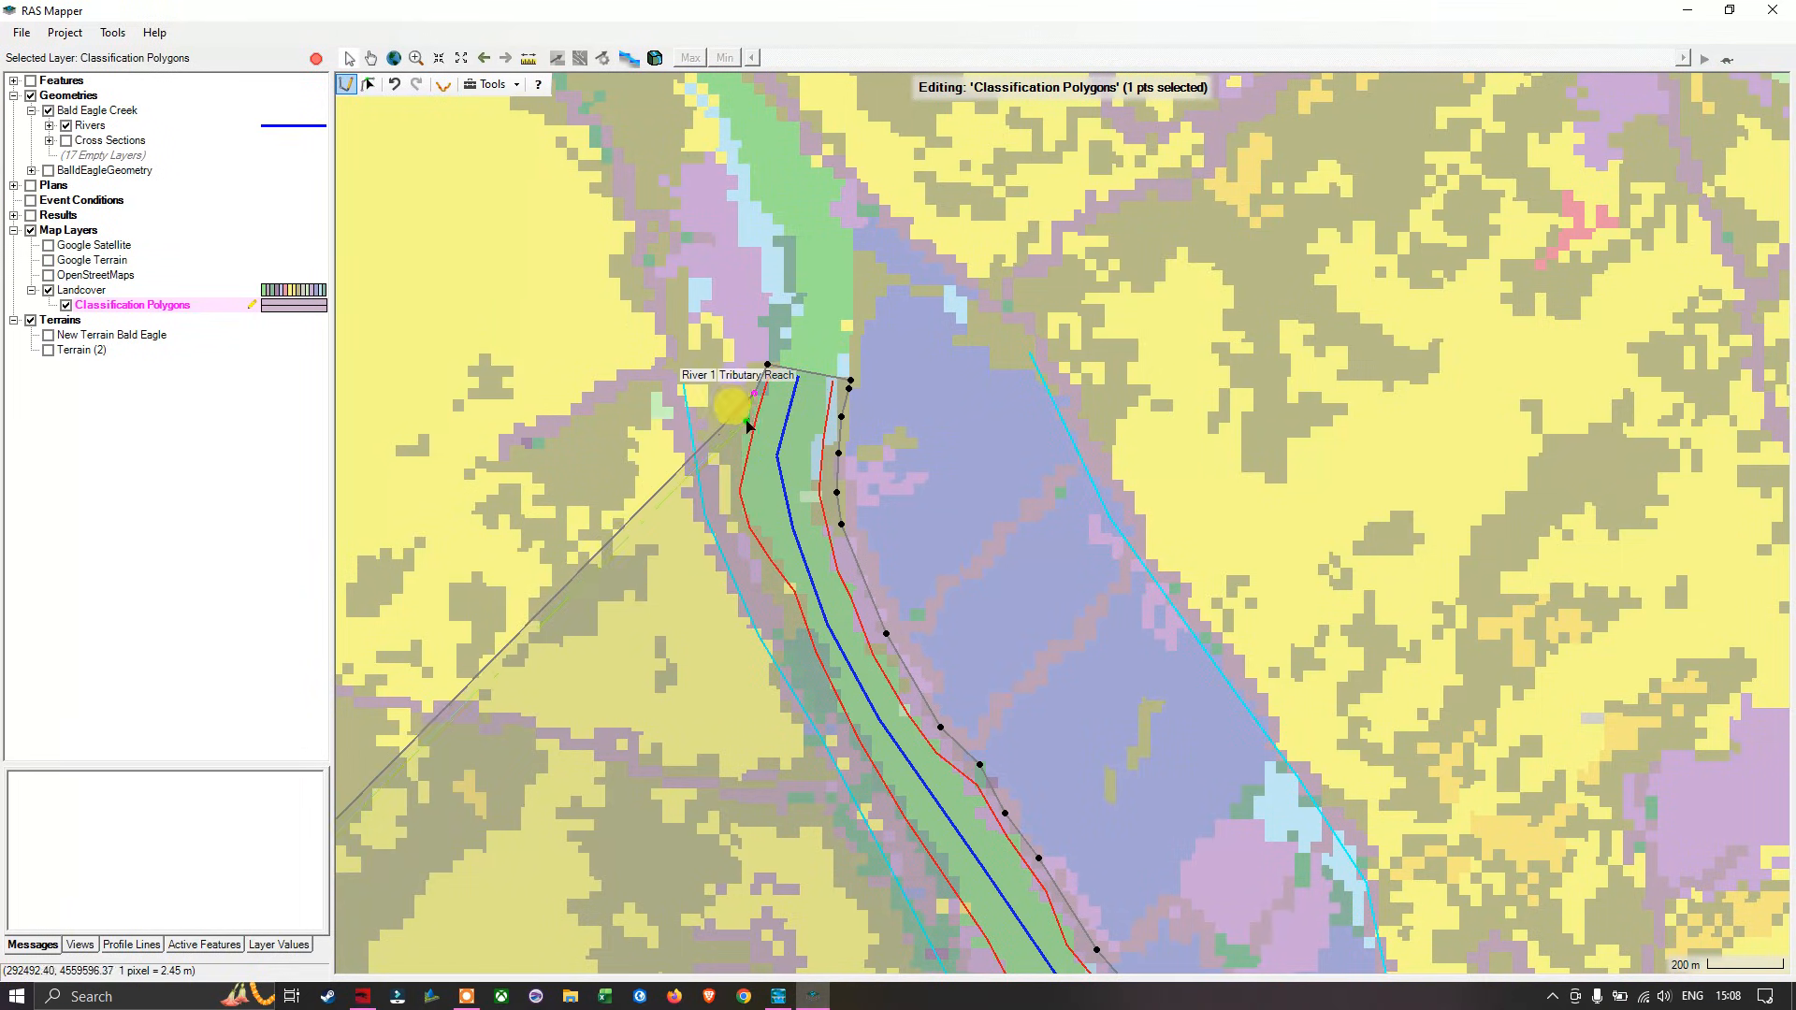
left_click(747, 422)
left_click(739, 453)
left_click(734, 489)
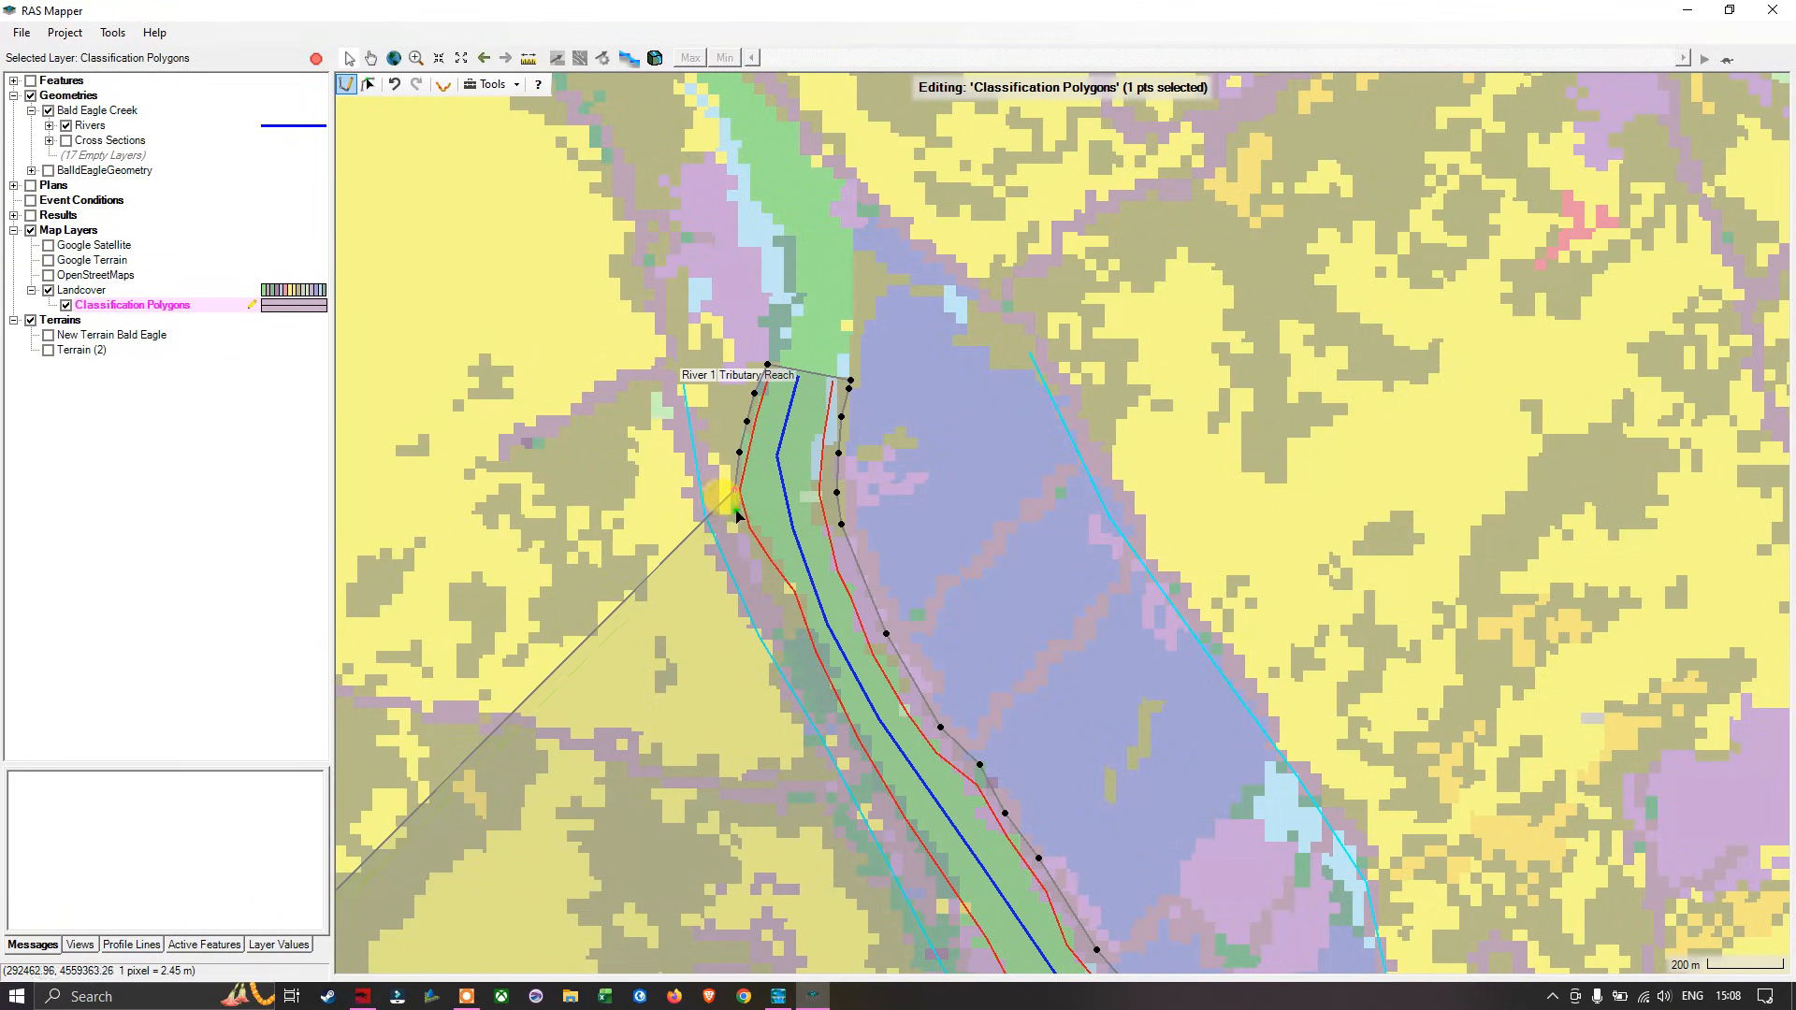
left_click(738, 518)
left_click(756, 554)
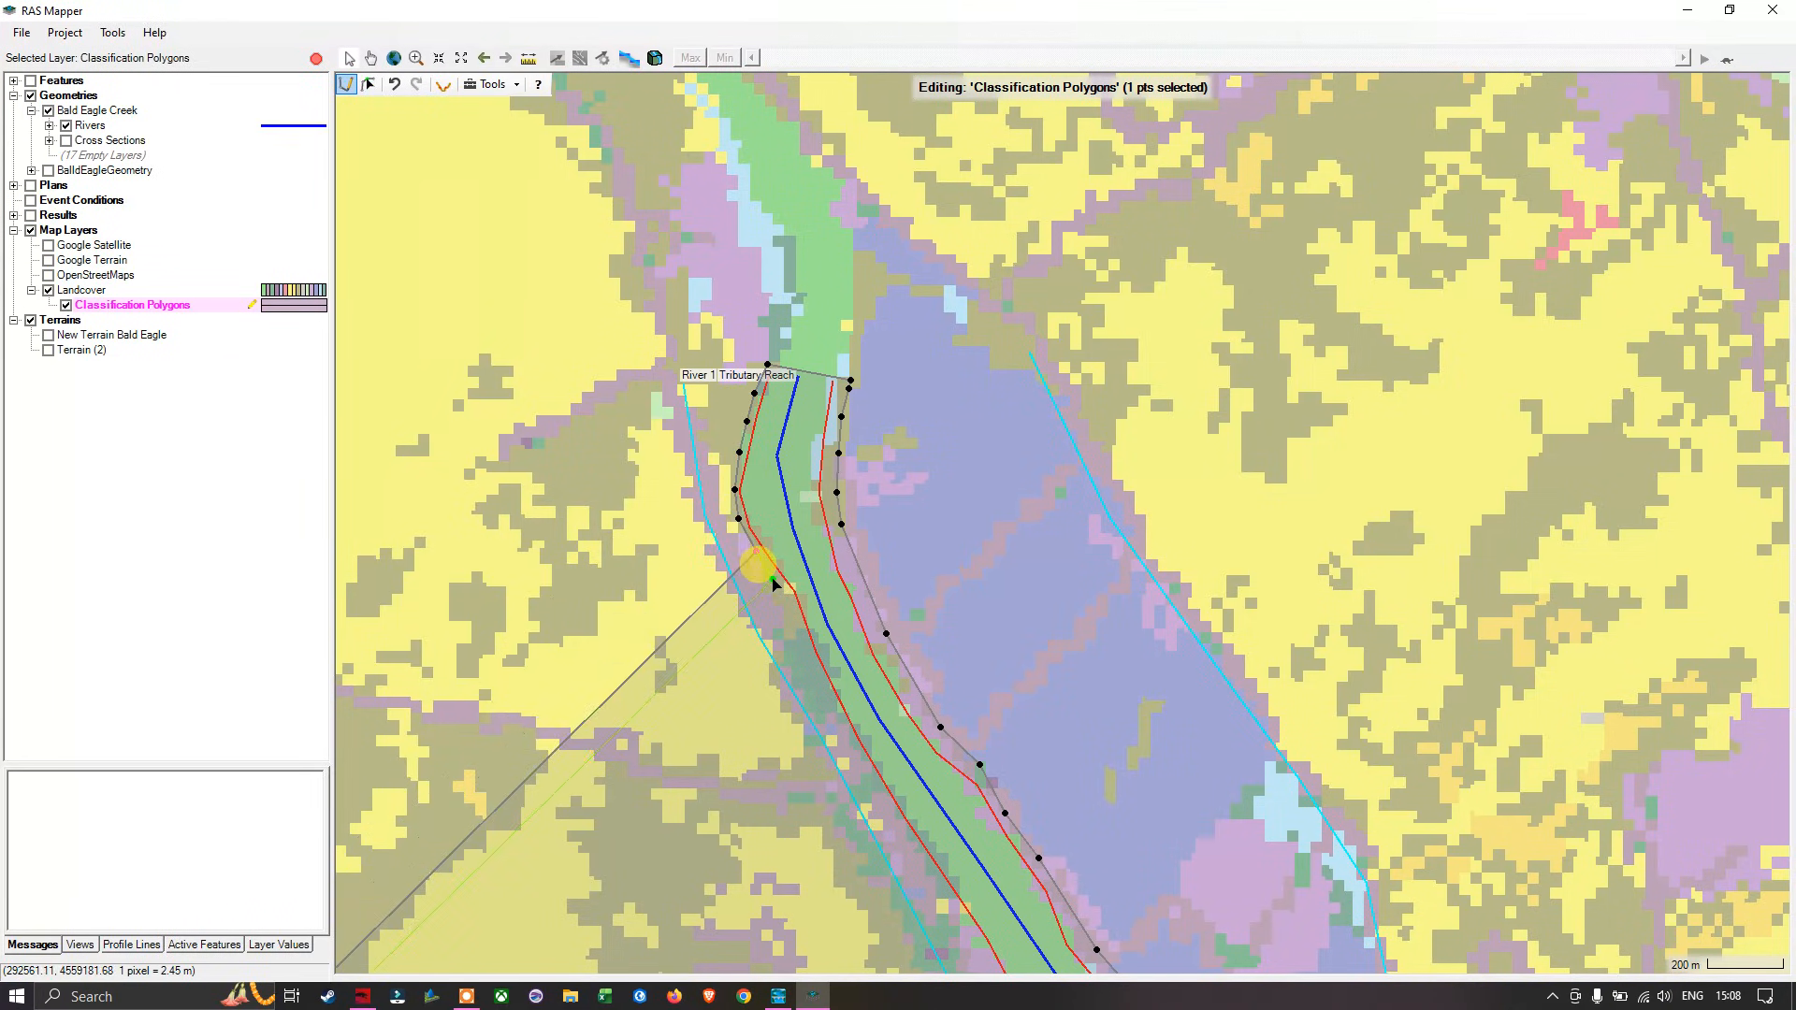
Step: Continue the polygon edge southeast along the tributary's western bank beside the narrow straight stretch
left_click(772, 587)
left_click(792, 611)
left_click(807, 652)
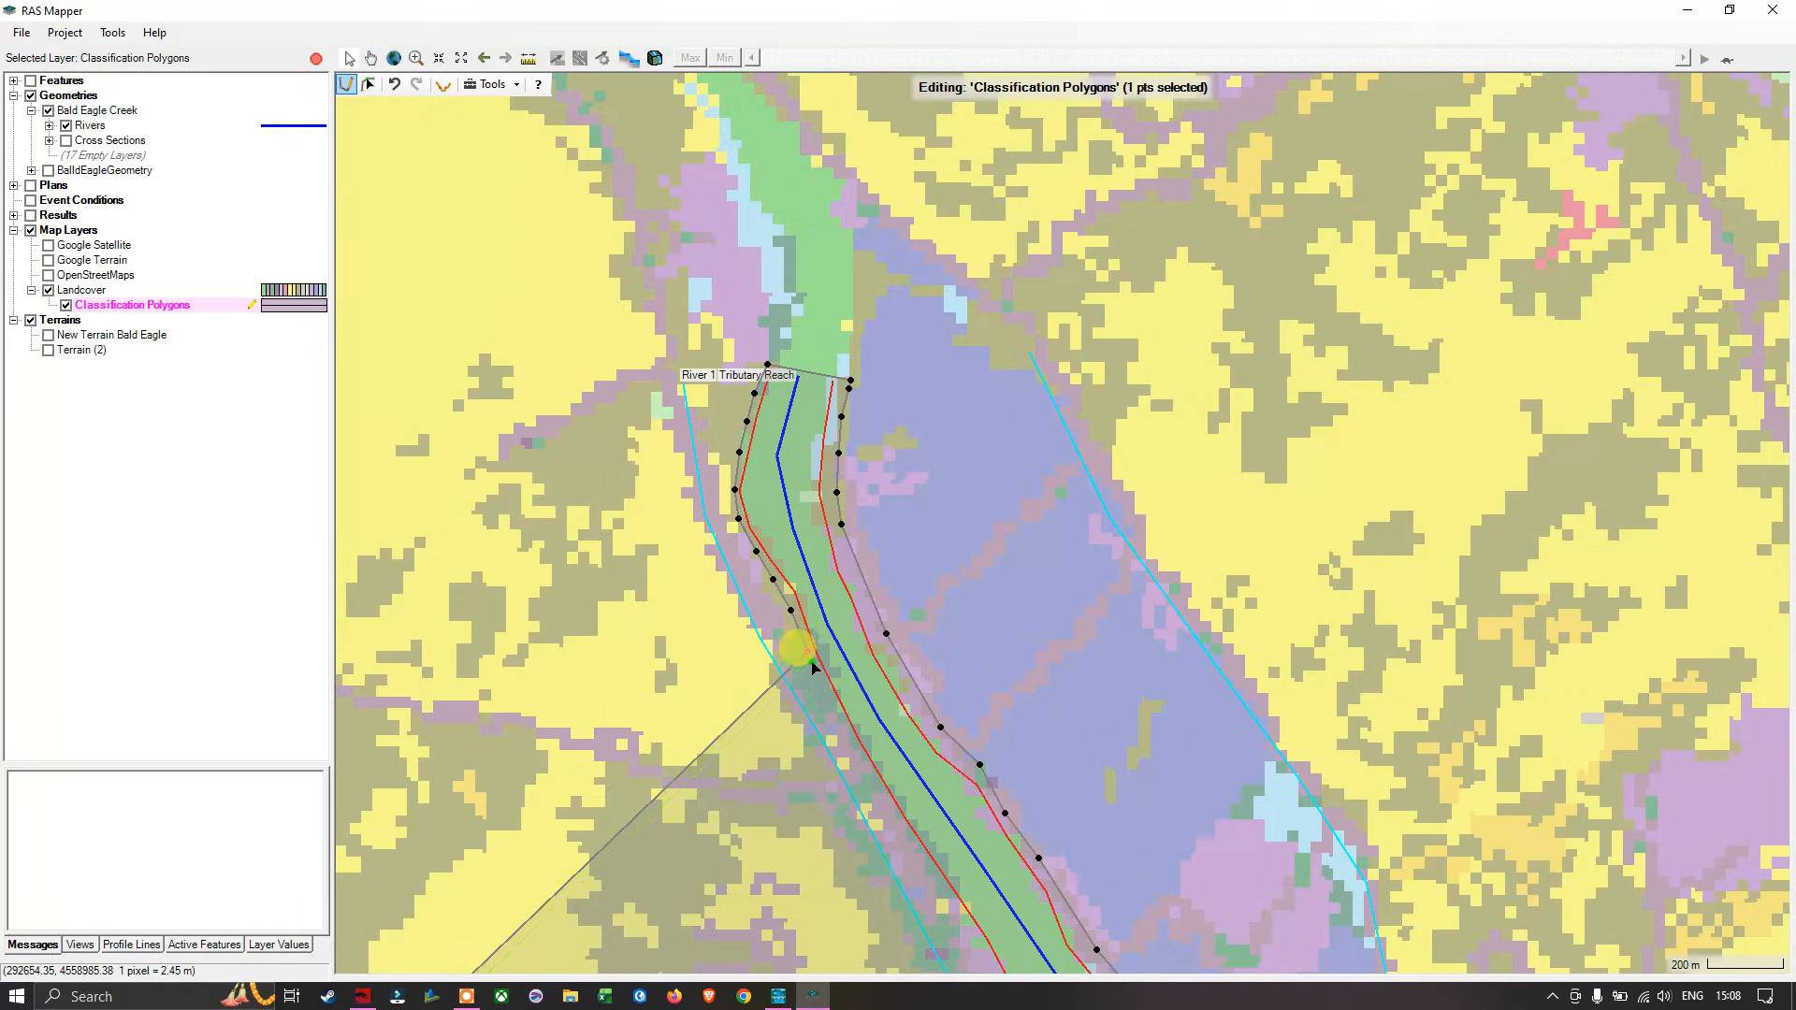
left_click(827, 692)
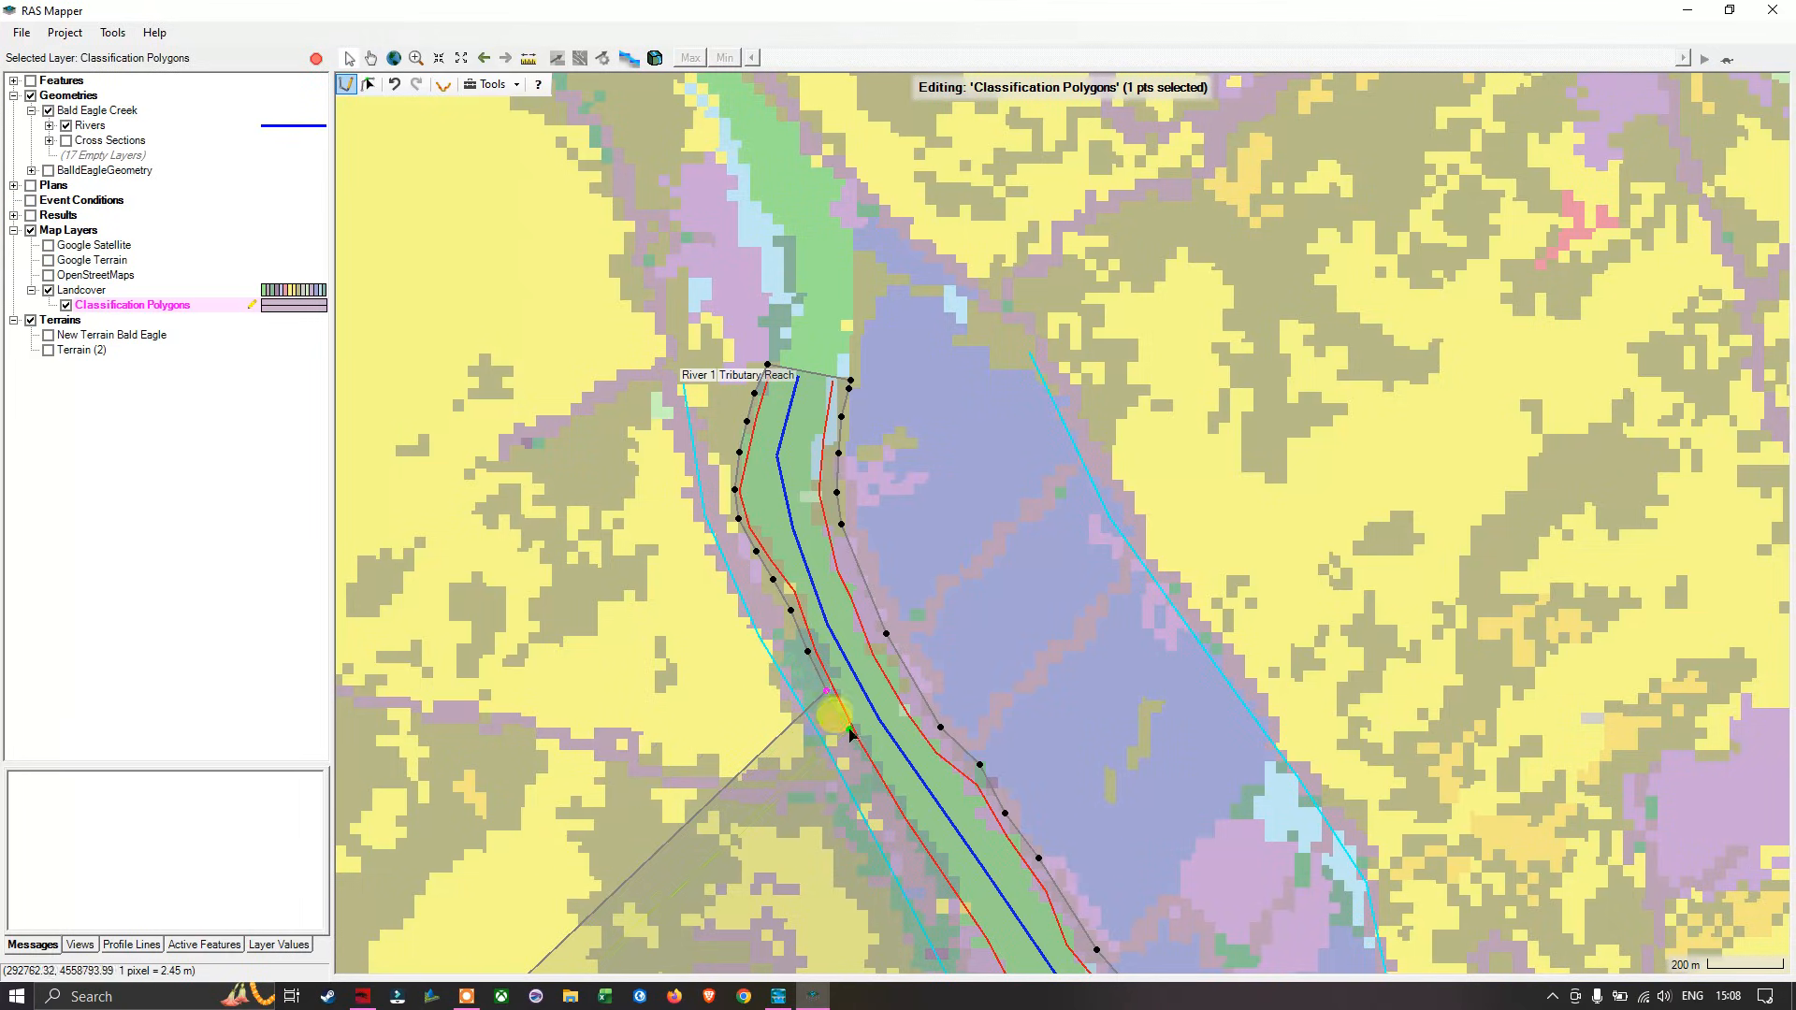
left_click(850, 740)
left_click(868, 773)
Step: Extend the polygon edge southeast along the tributary's western bank, past the straight stretch toward the wide bend
left_click_drag(888, 803, 668, 410)
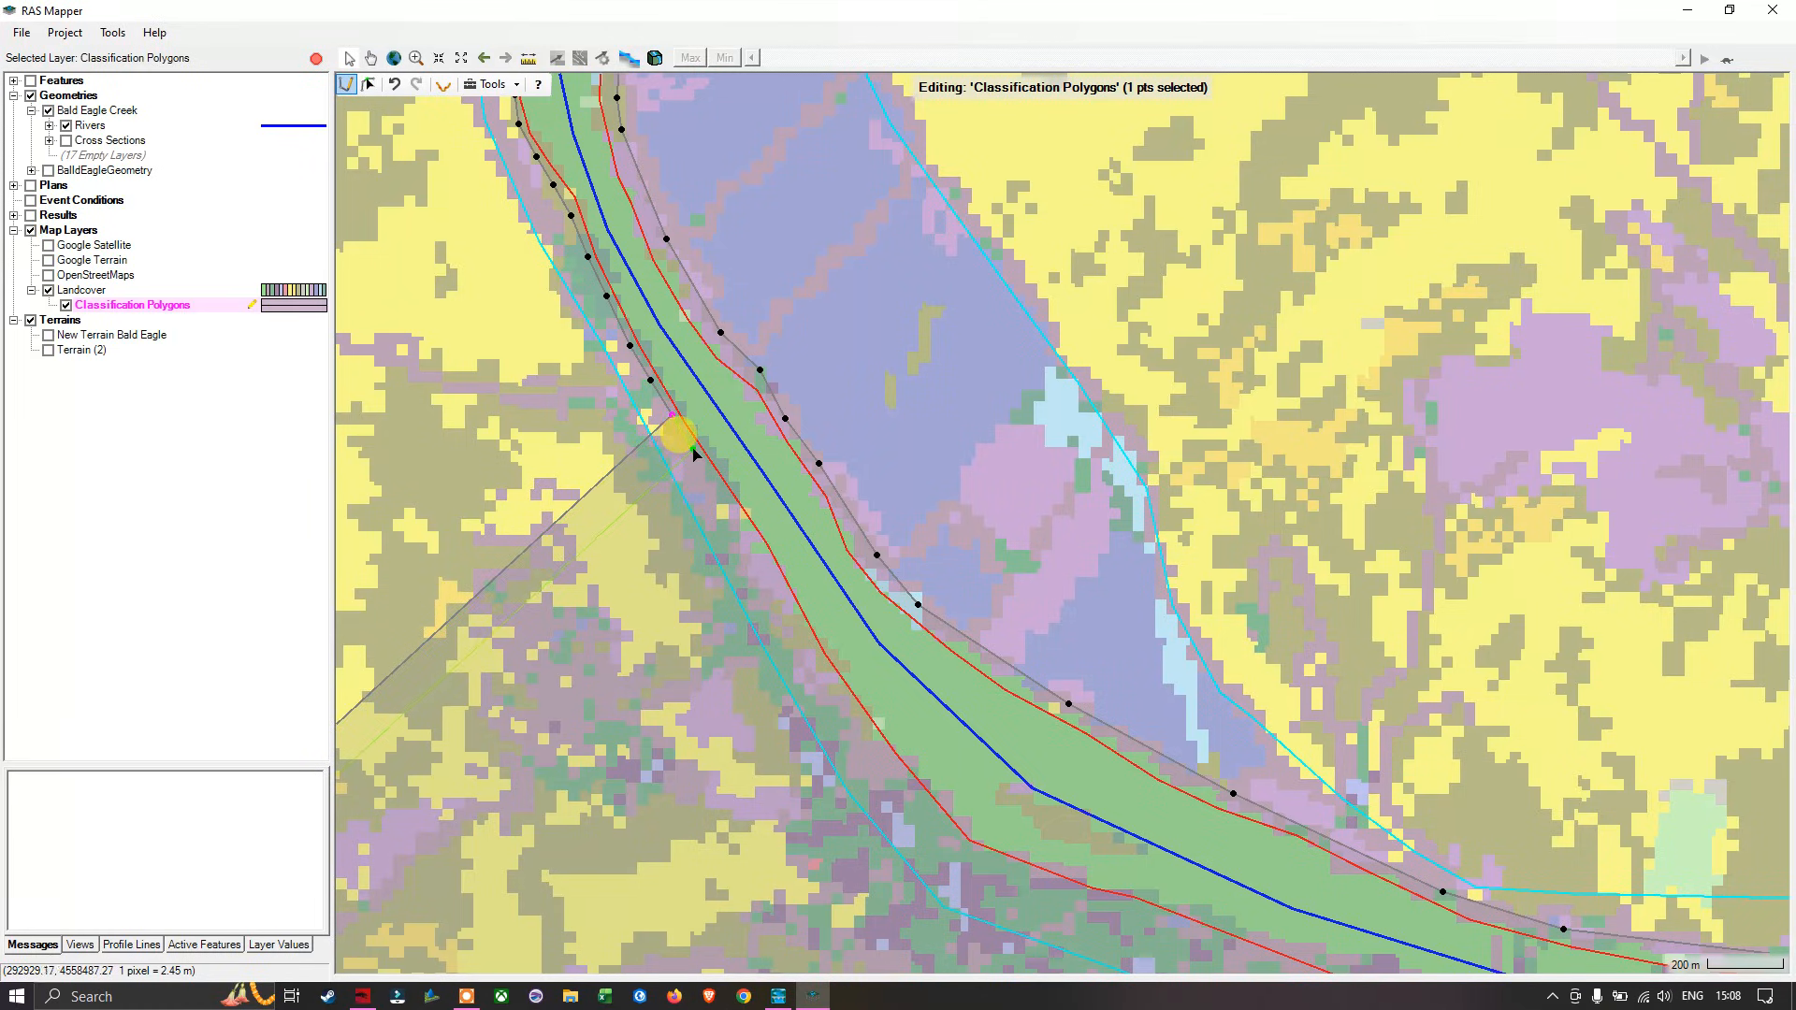
left_click(694, 450)
left_click(737, 512)
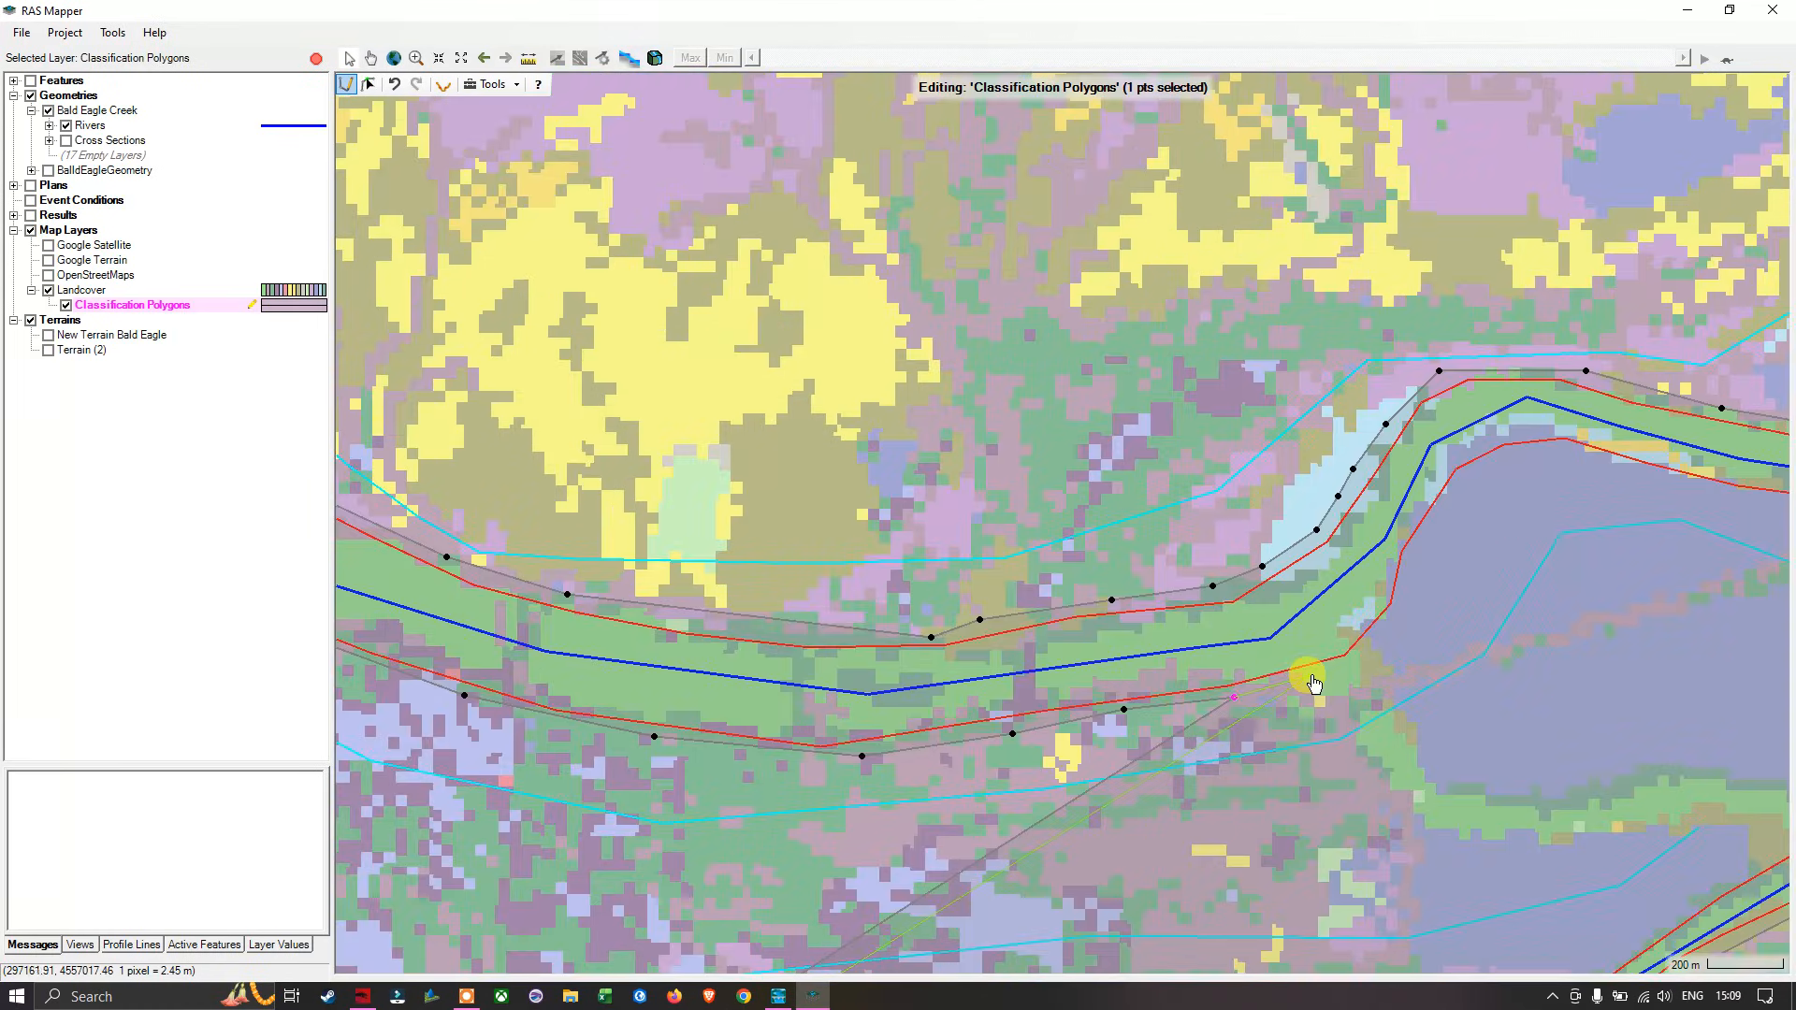
Step: Trace the tributary's southern bank around the sharp northward bend and along the edge of the blue landcover area
left_click(1384, 639)
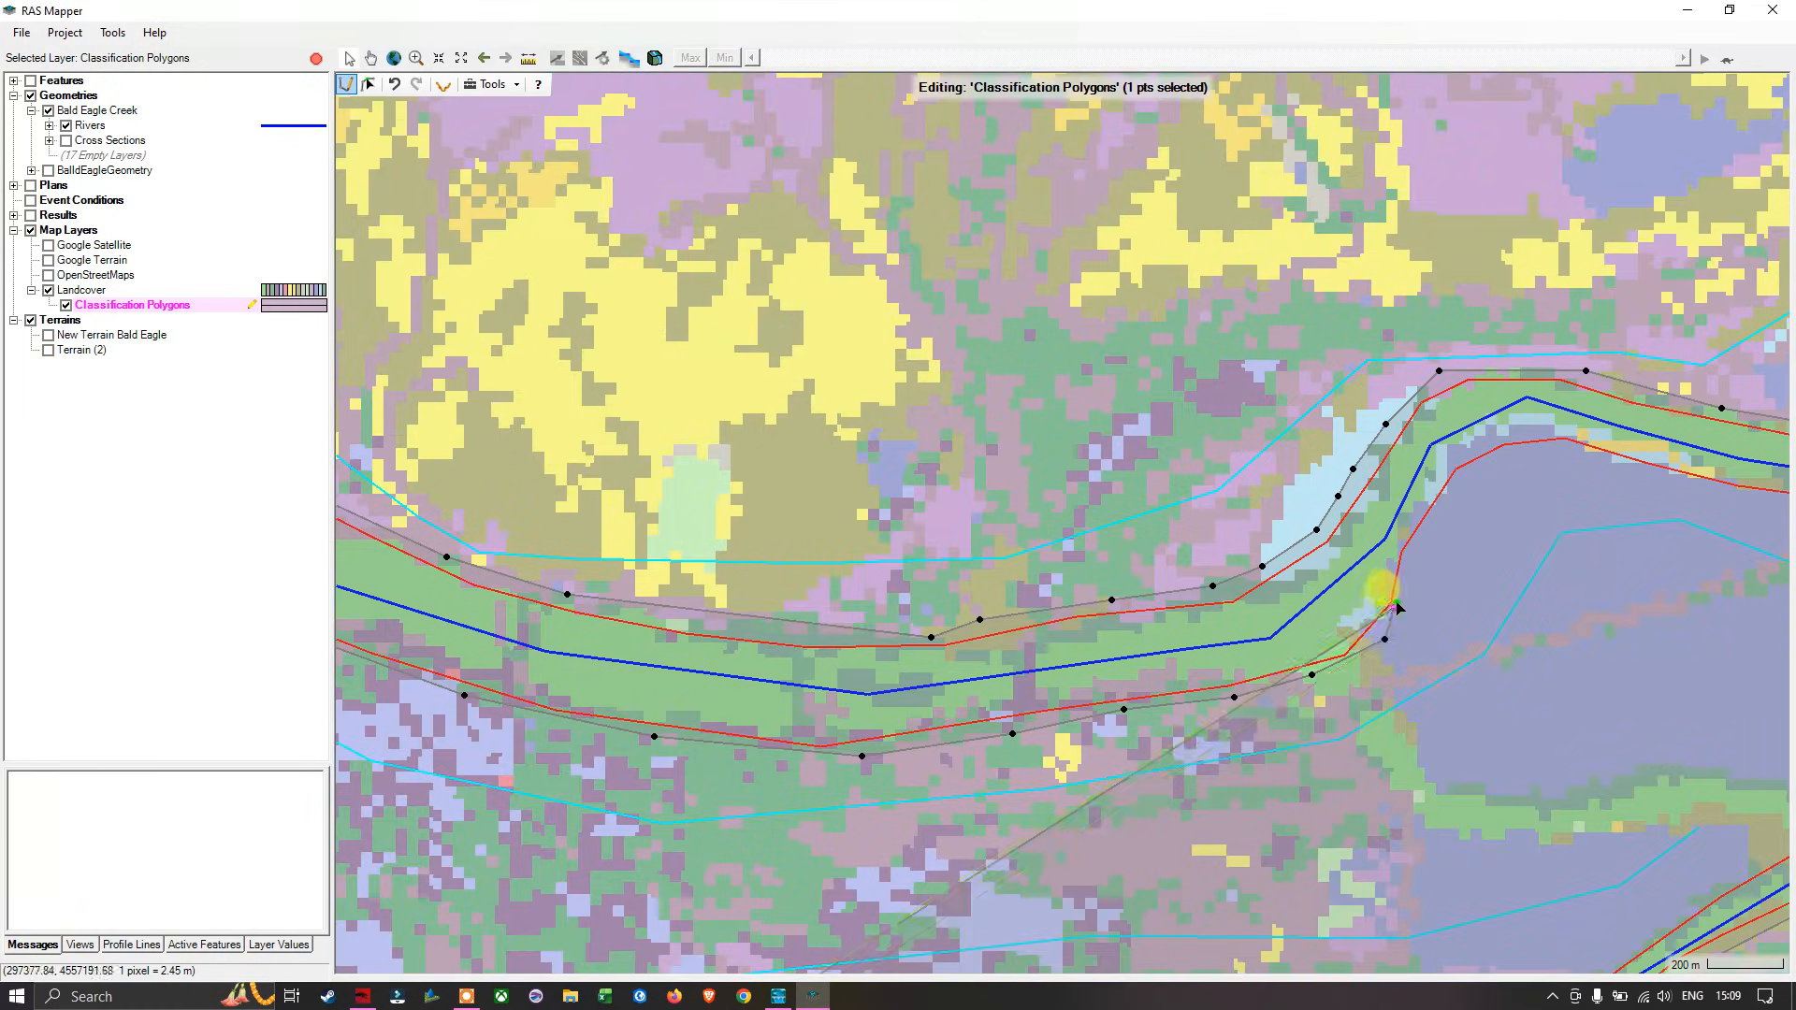
left_click(1408, 578)
left_click(1434, 517)
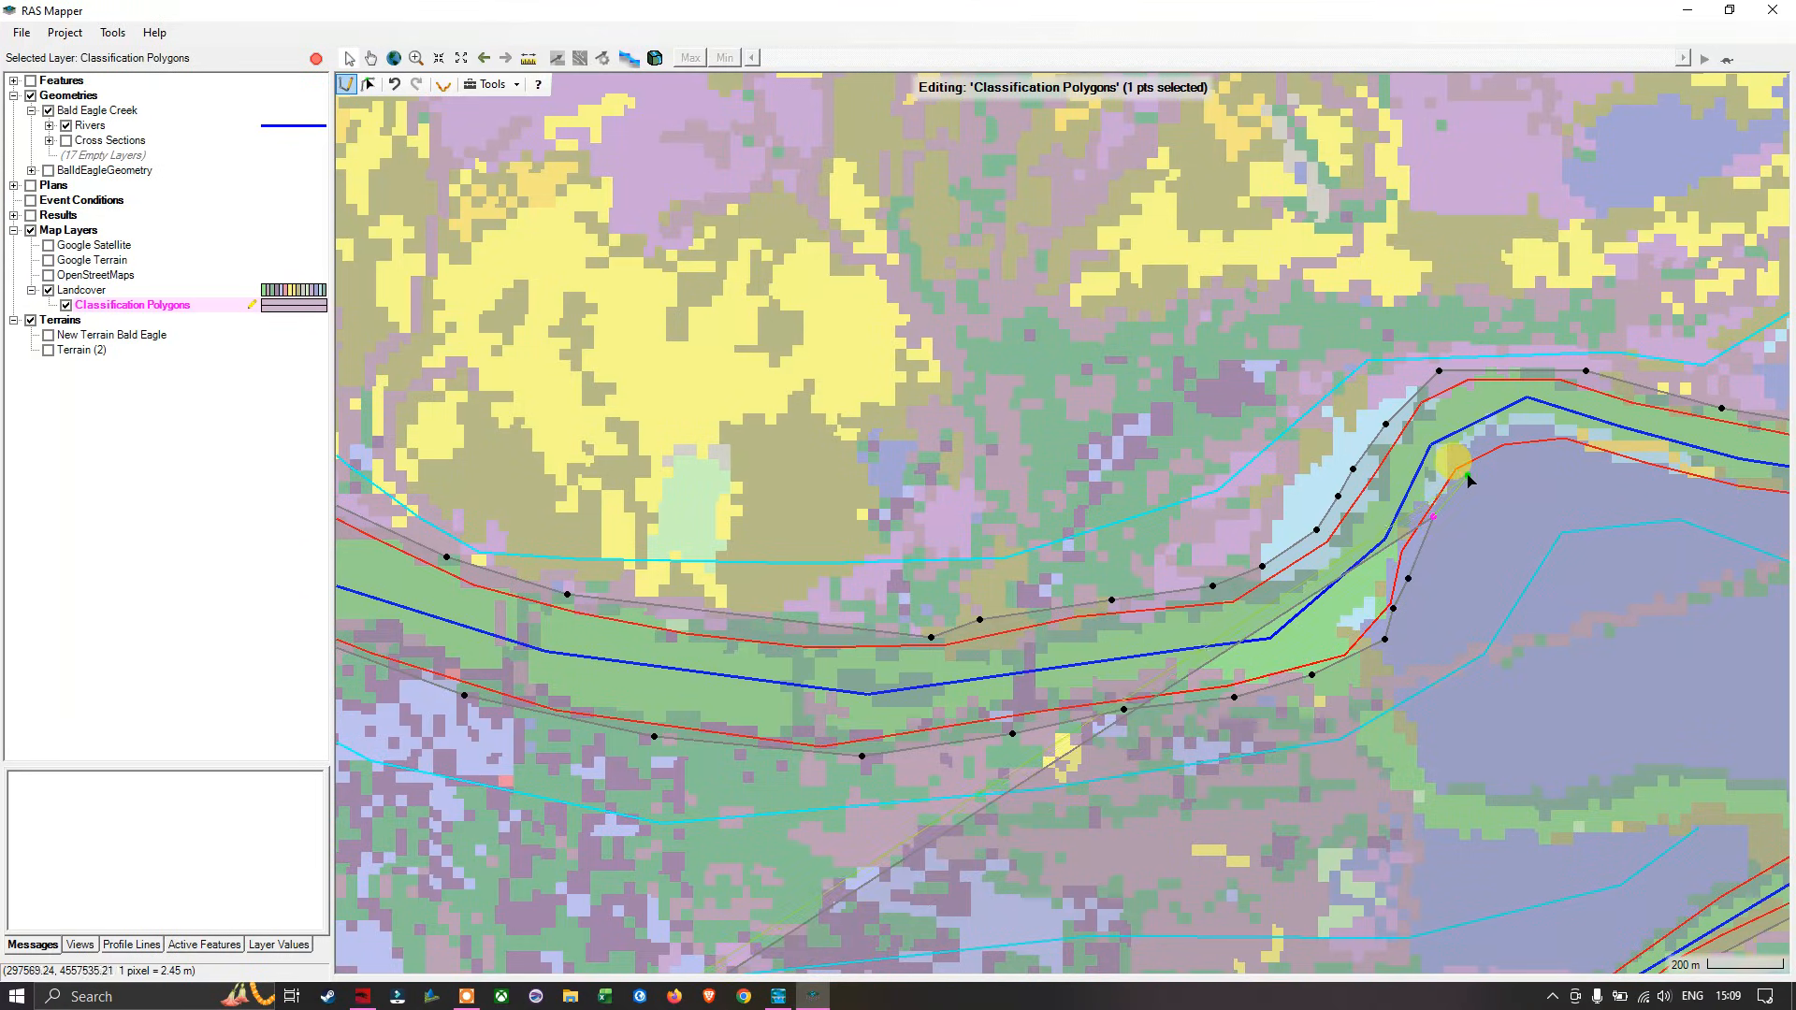
left_click(1470, 475)
left_click(1546, 455)
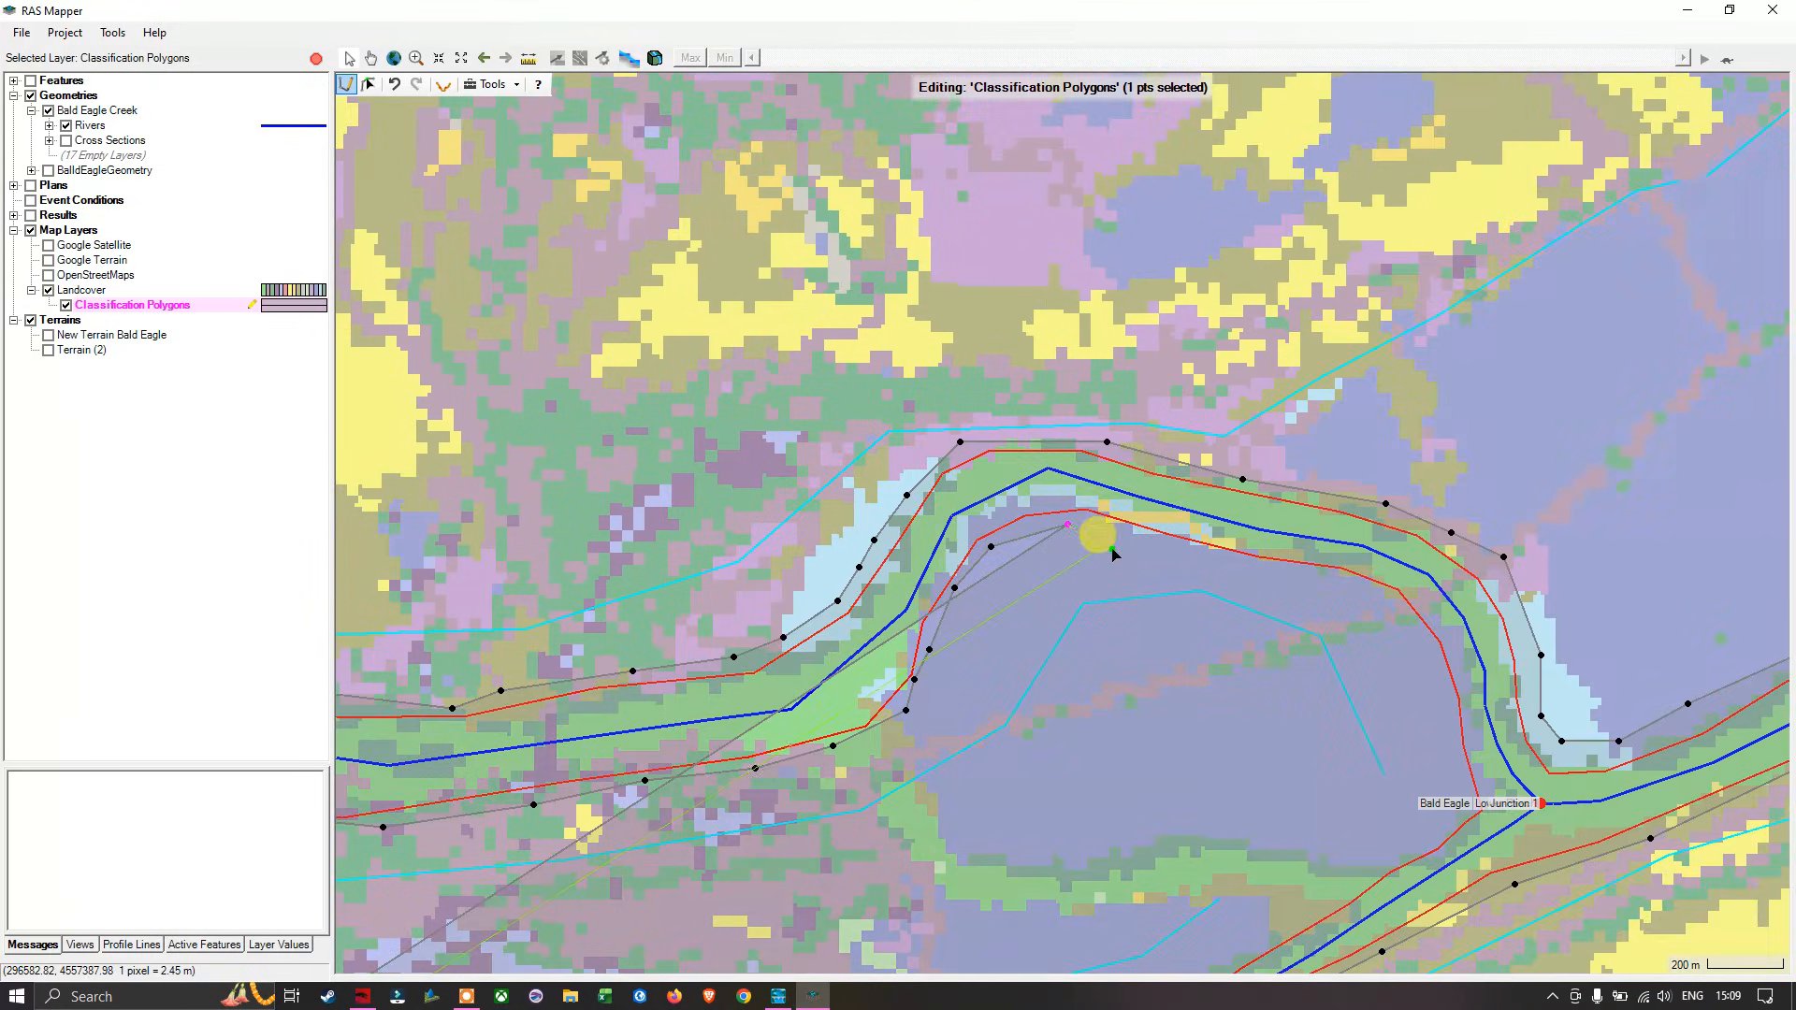
Step: Follow the tributary's inner bank east over the top of the blue landcover area and south to Junction 1
left_click(1120, 534)
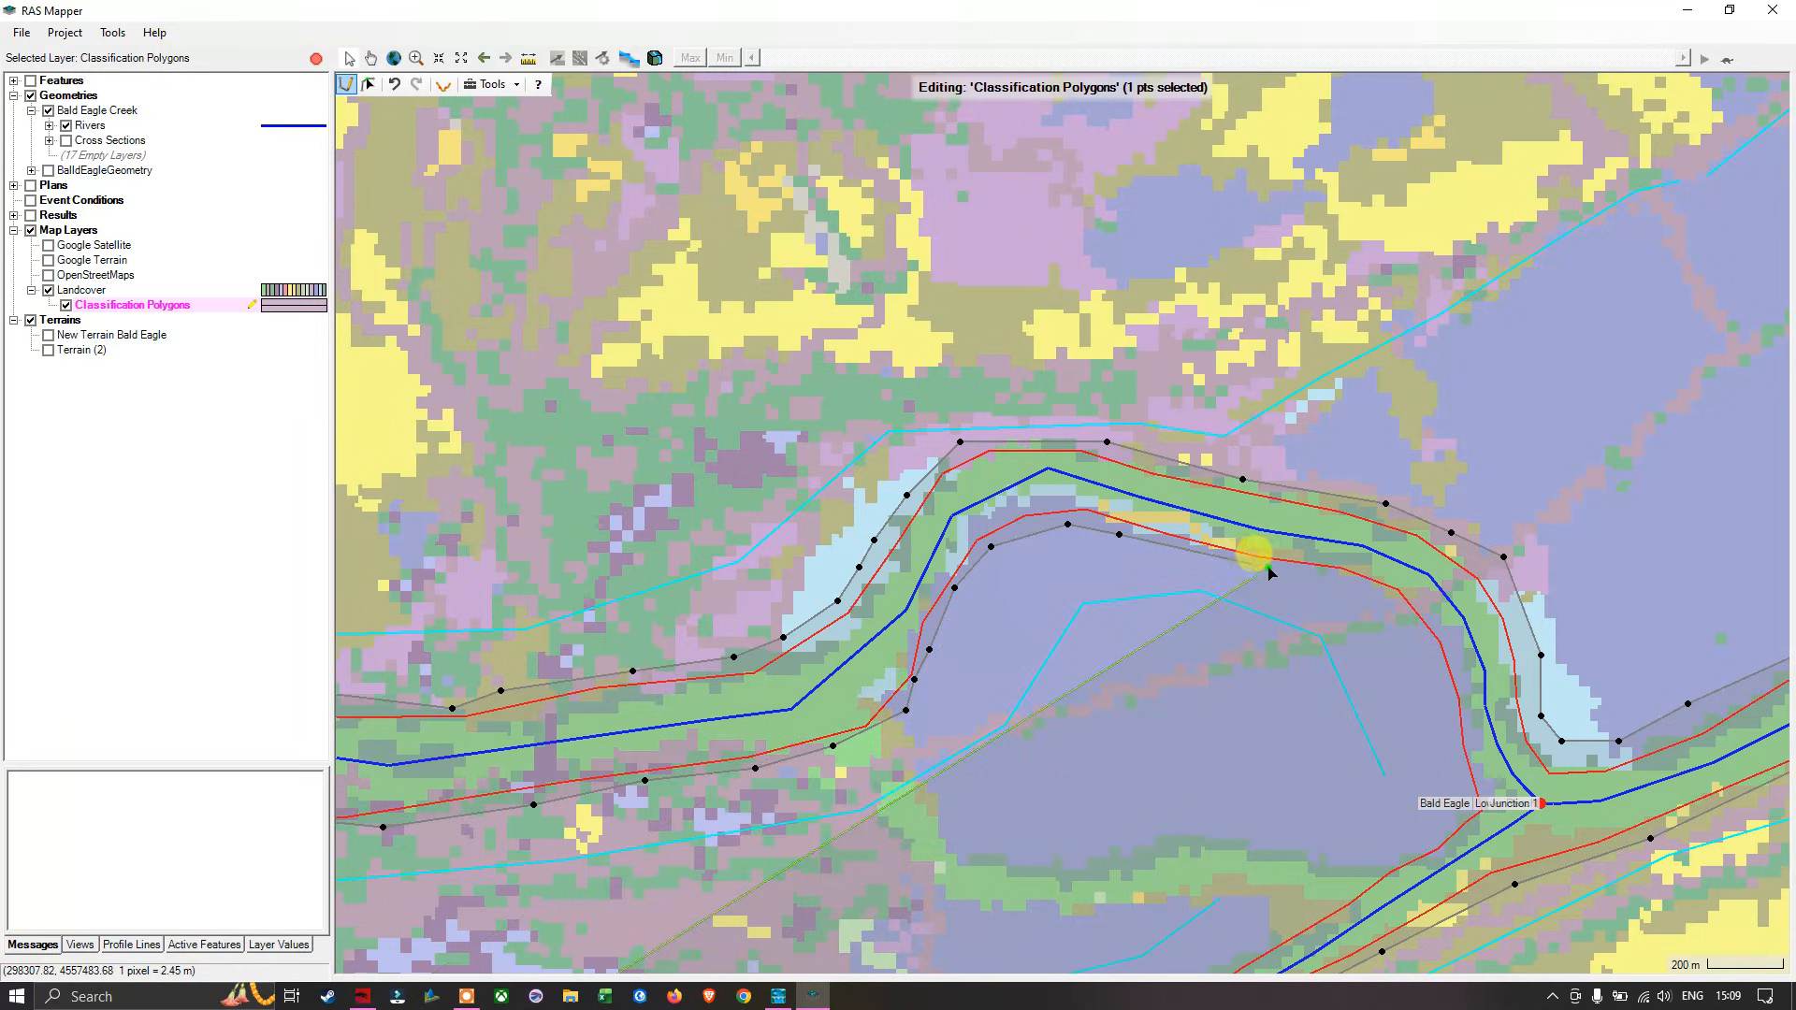
left_click(1268, 568)
left_click(1330, 575)
left_click(1391, 599)
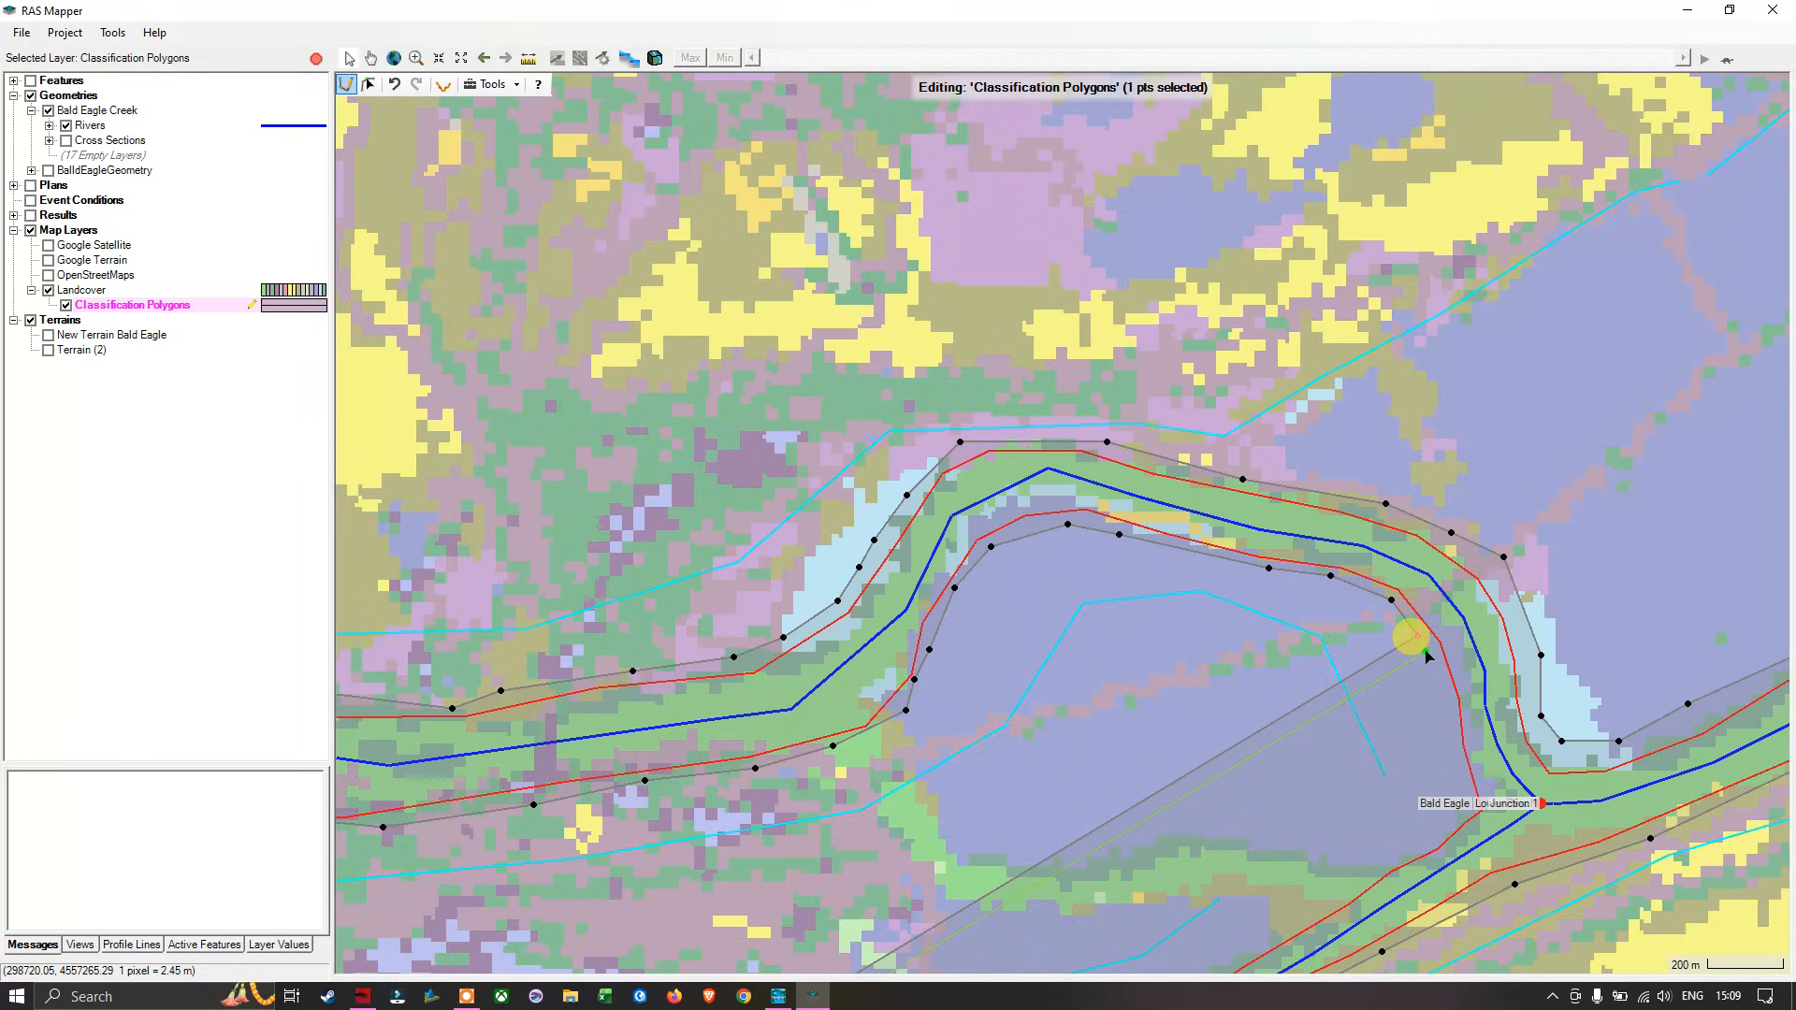
left_click(1449, 690)
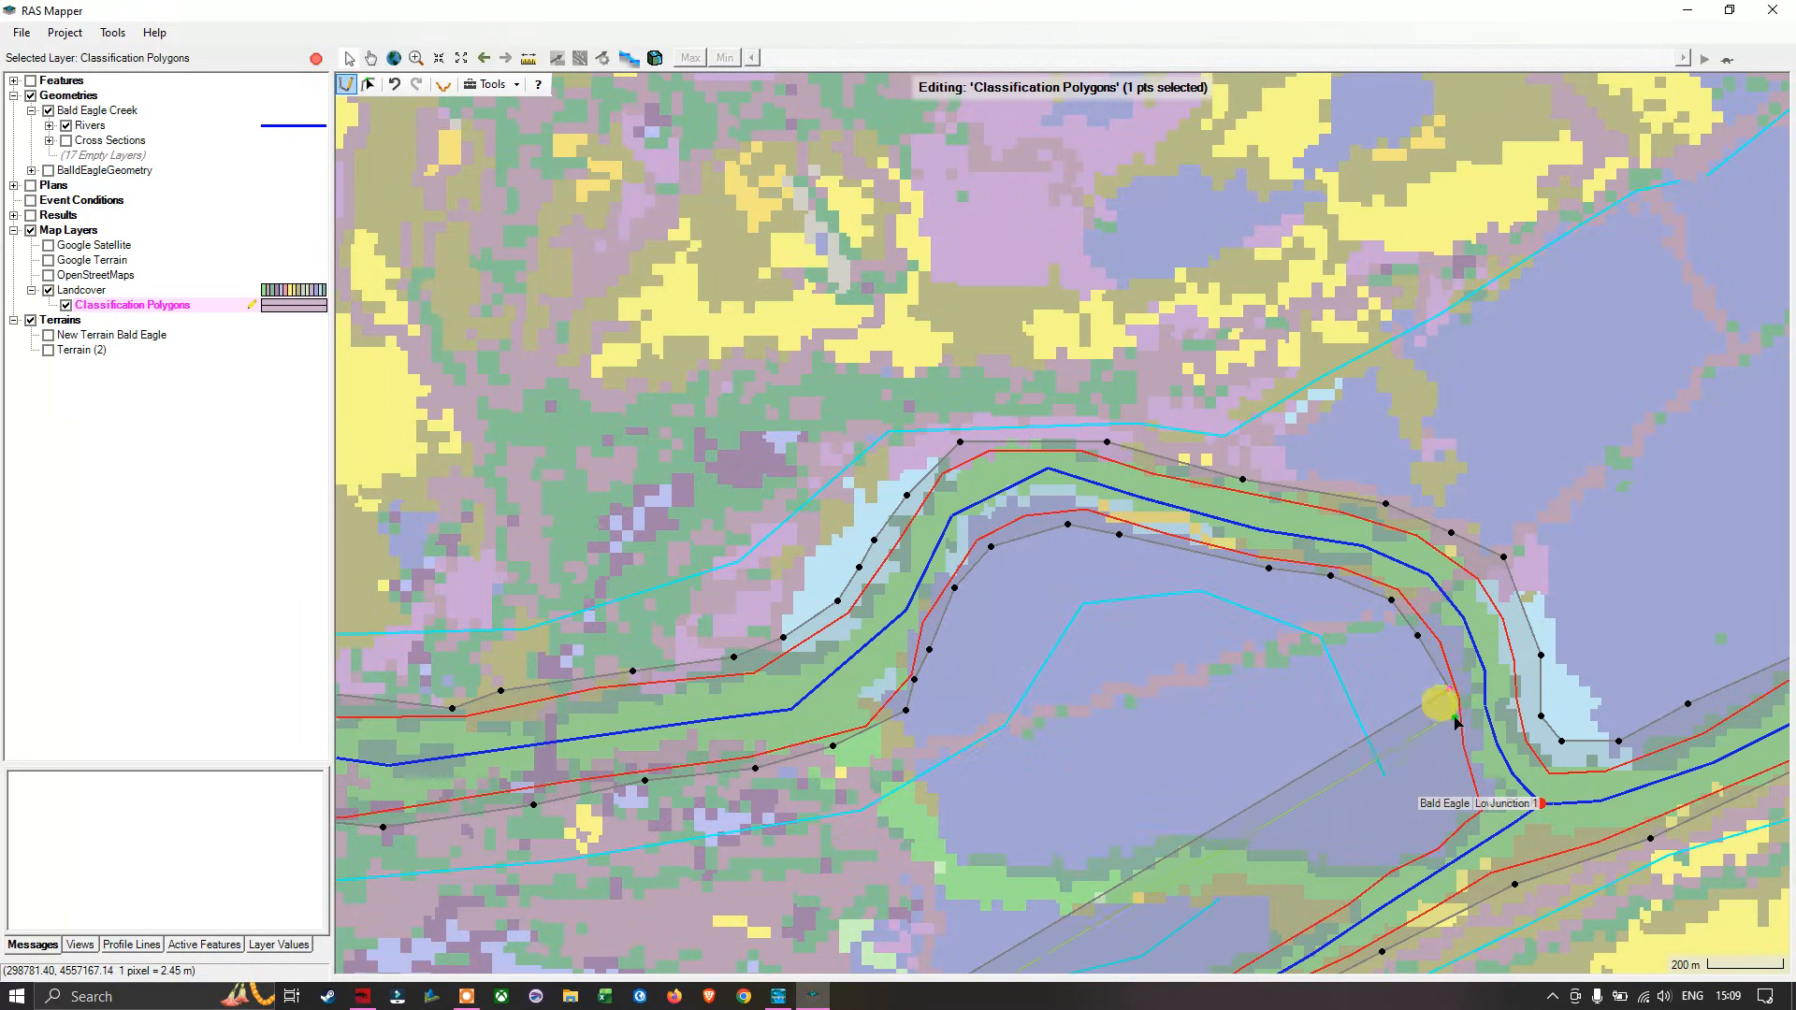
left_click(1454, 747)
left_click(1470, 805)
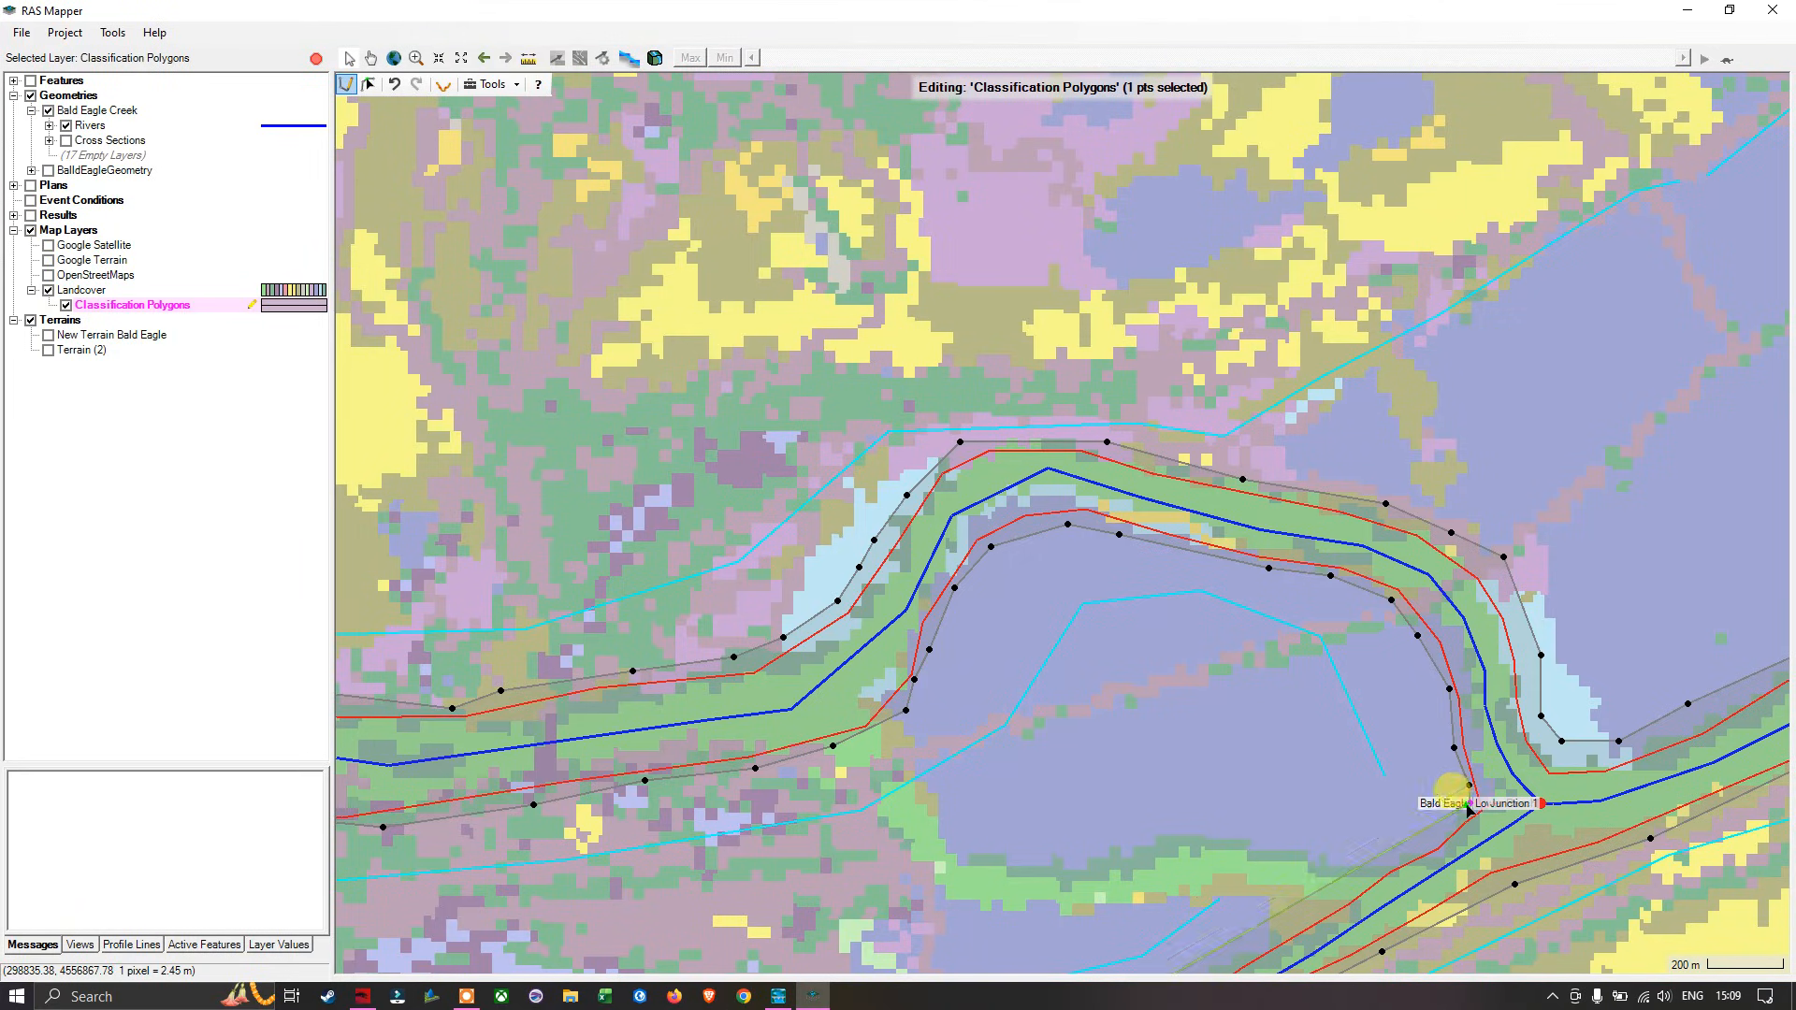
Step: Turn the polygon edge around the bank corner at Junction 1 and start southwest along Bald Eagle Creek's northwestern bank
left_click_drag(1419, 817, 1467, 602)
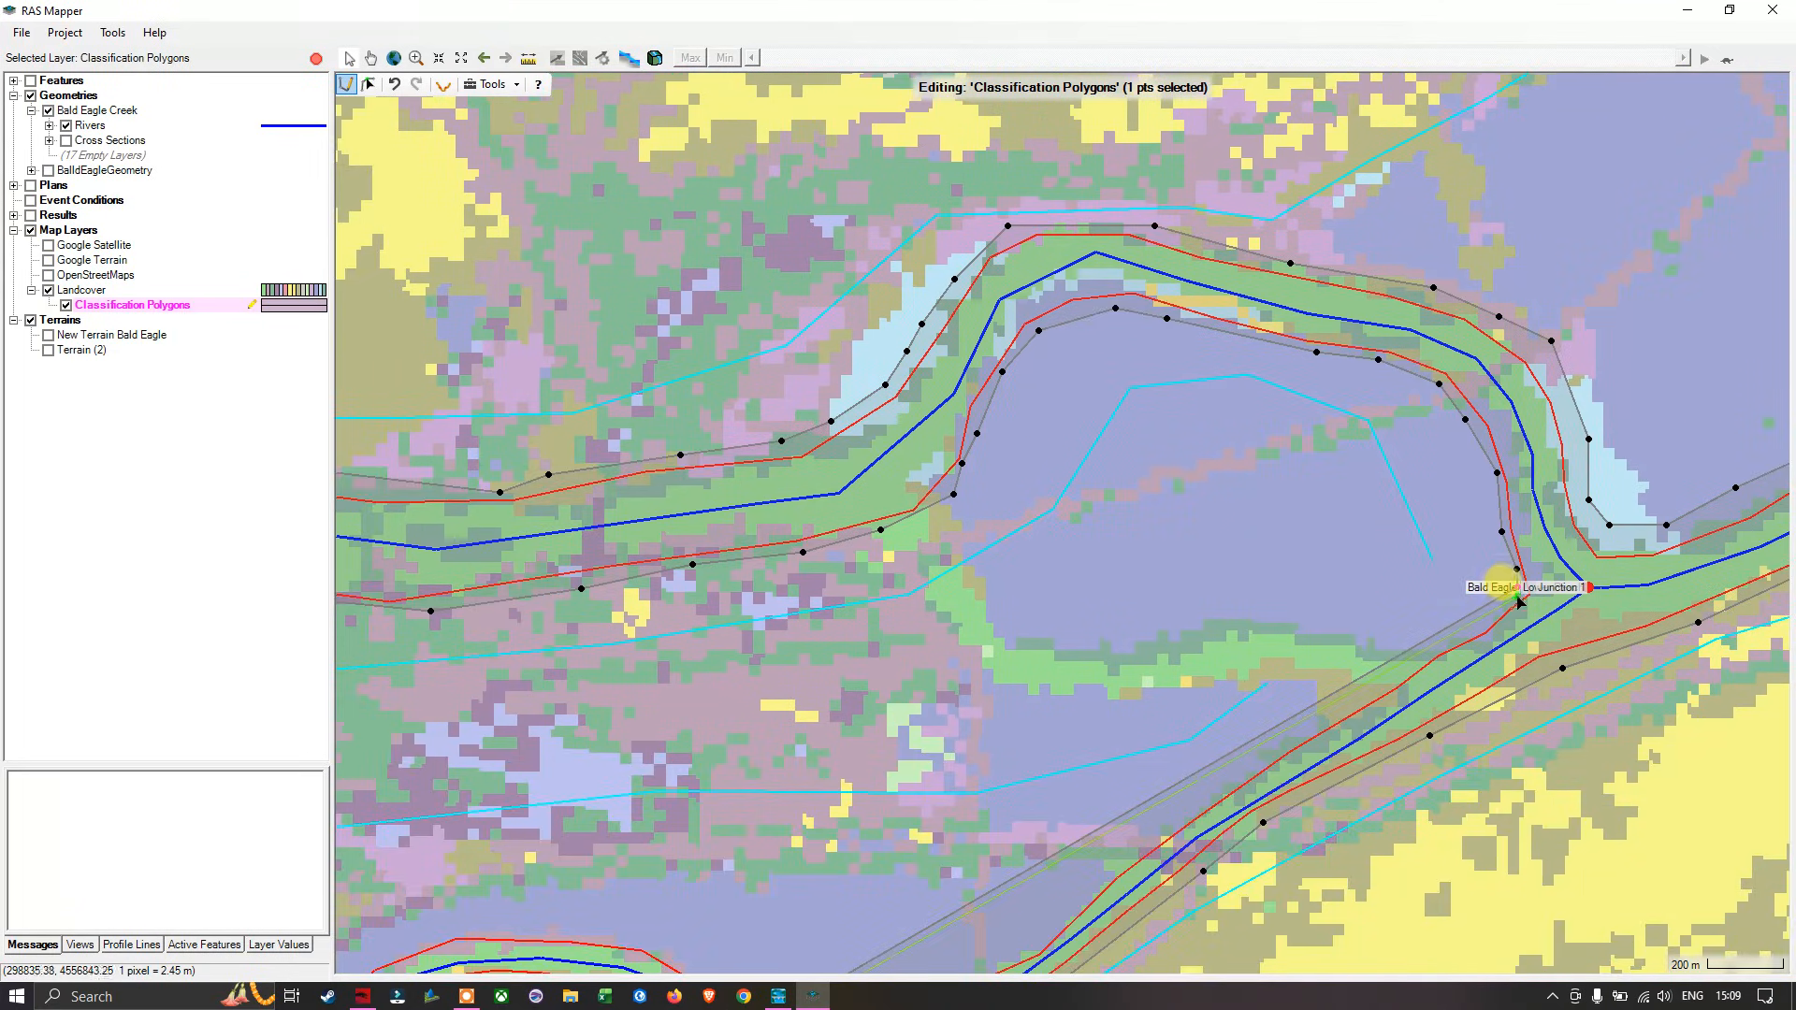
left_click(1517, 588)
left_click(1493, 616)
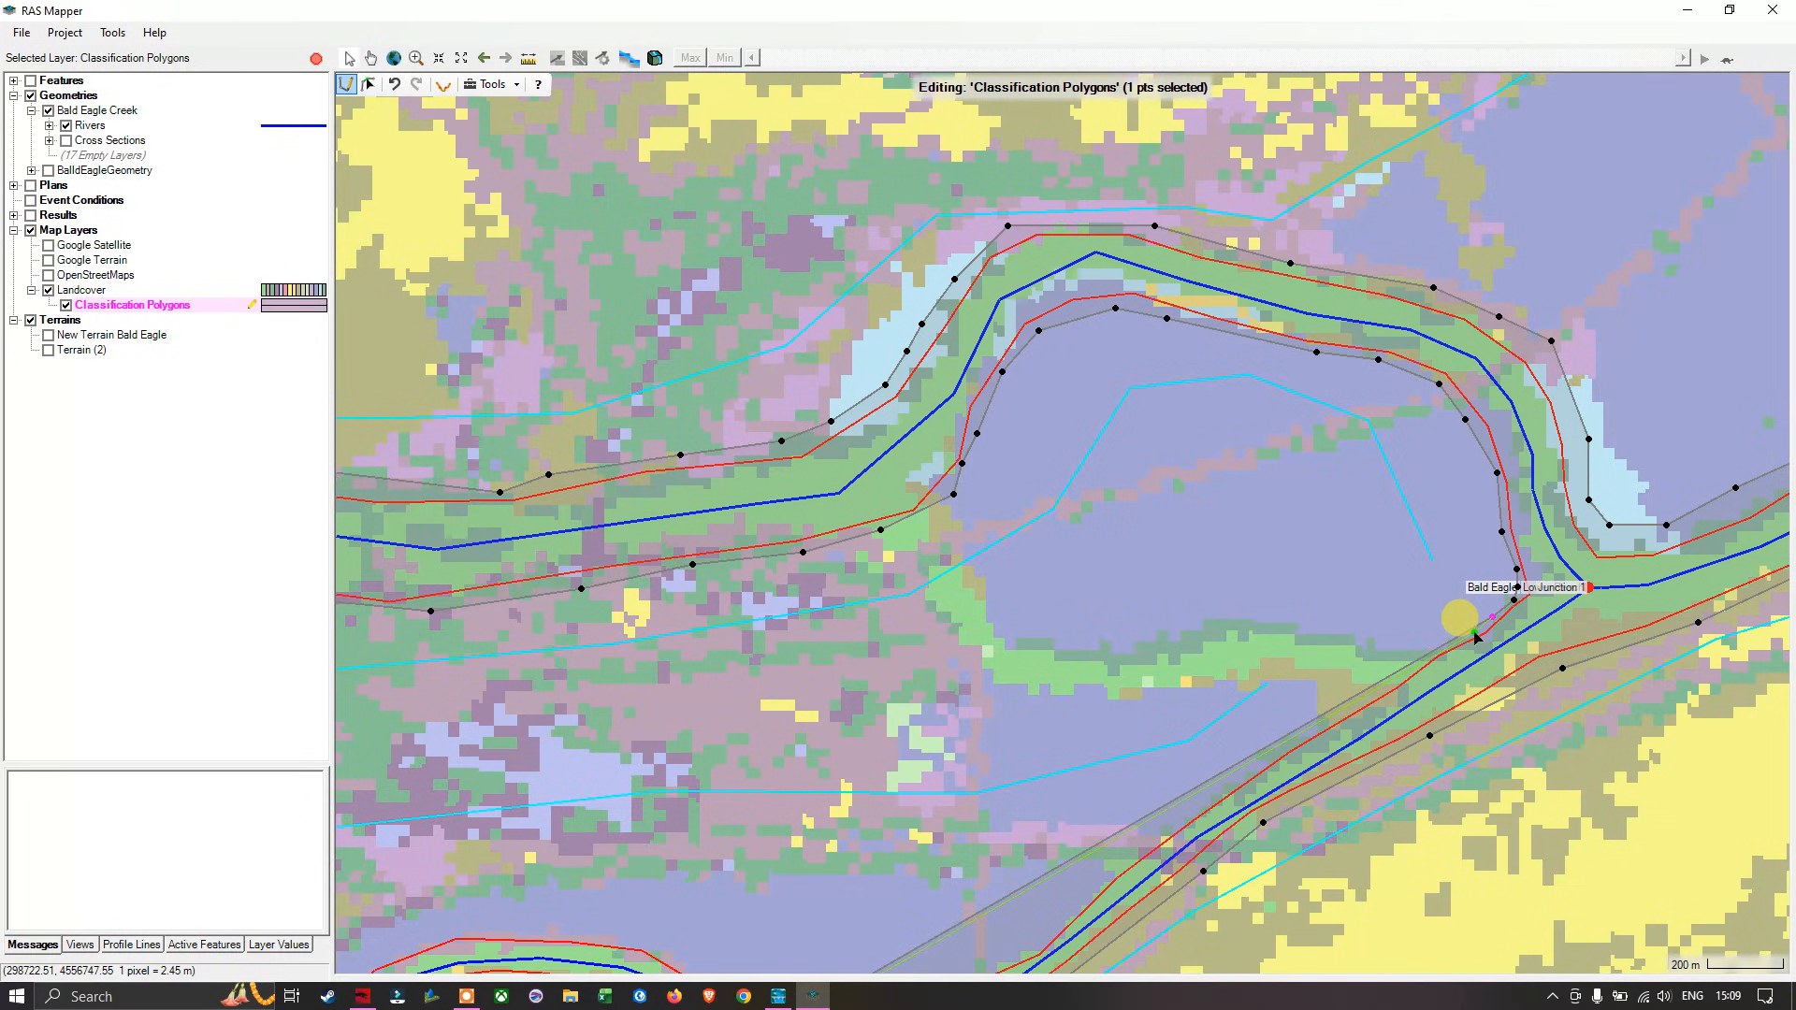
left_click(1450, 637)
left_click(1418, 665)
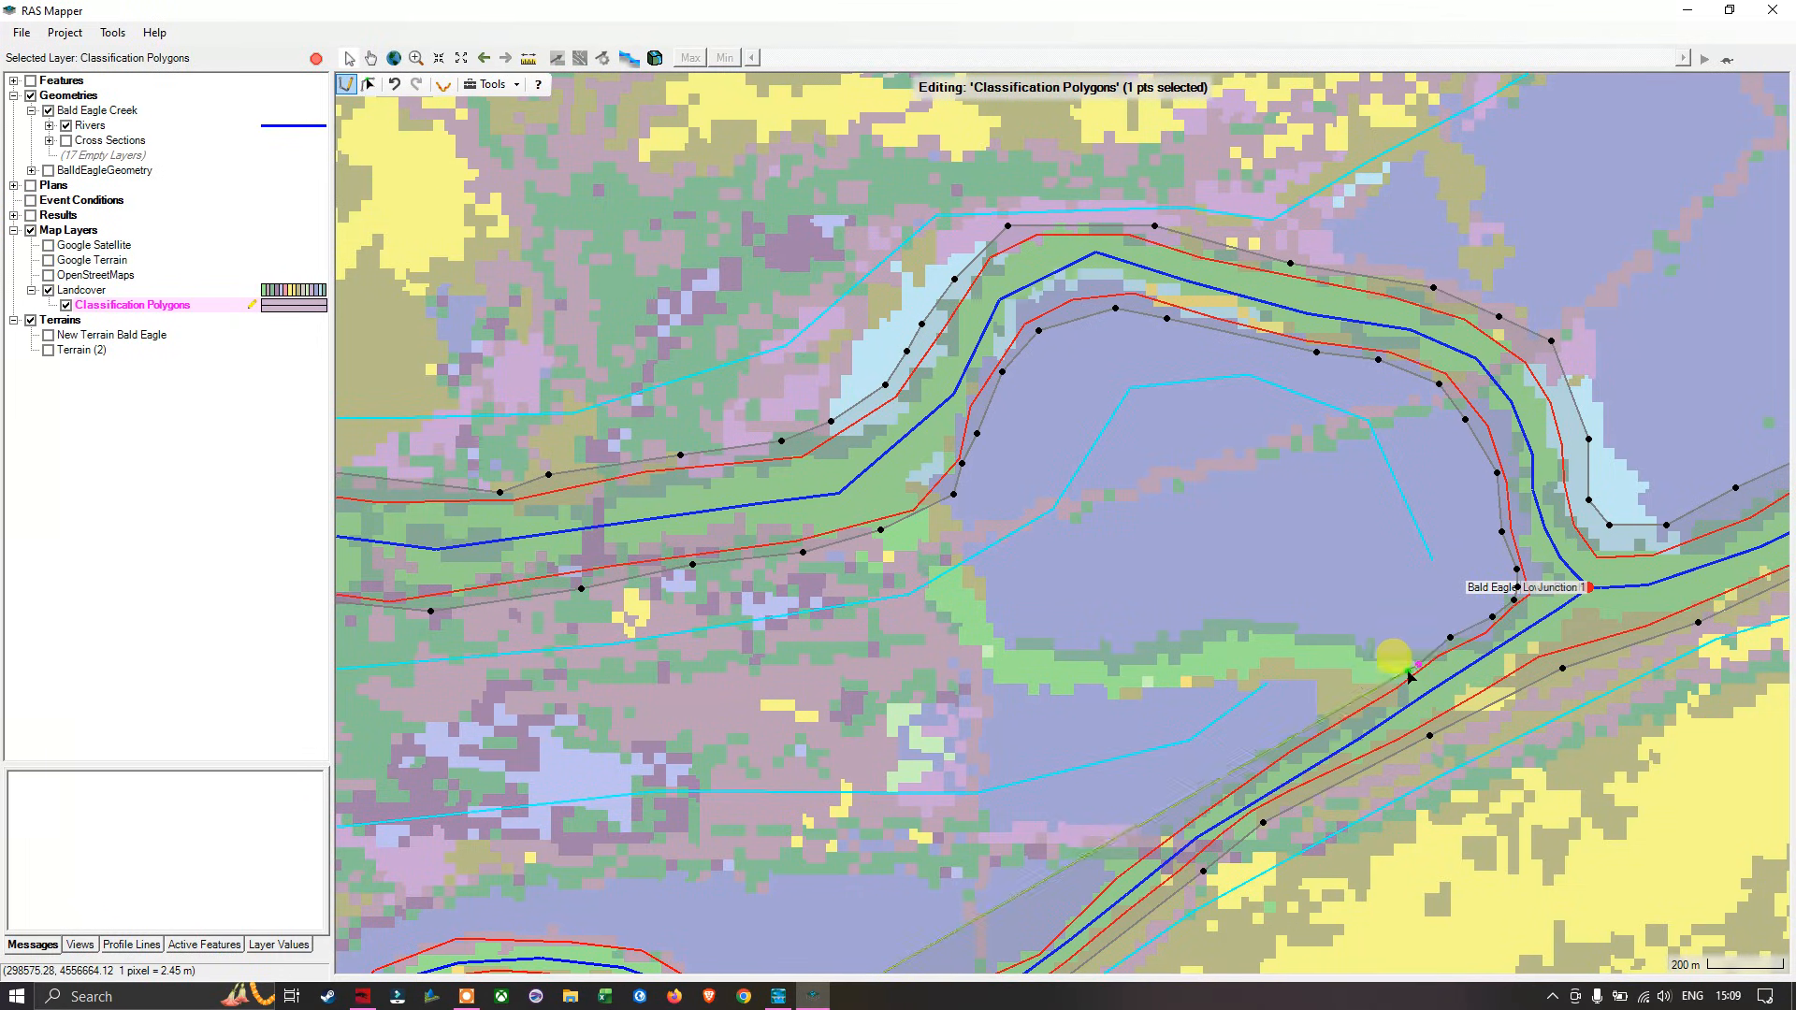
left_click(1369, 690)
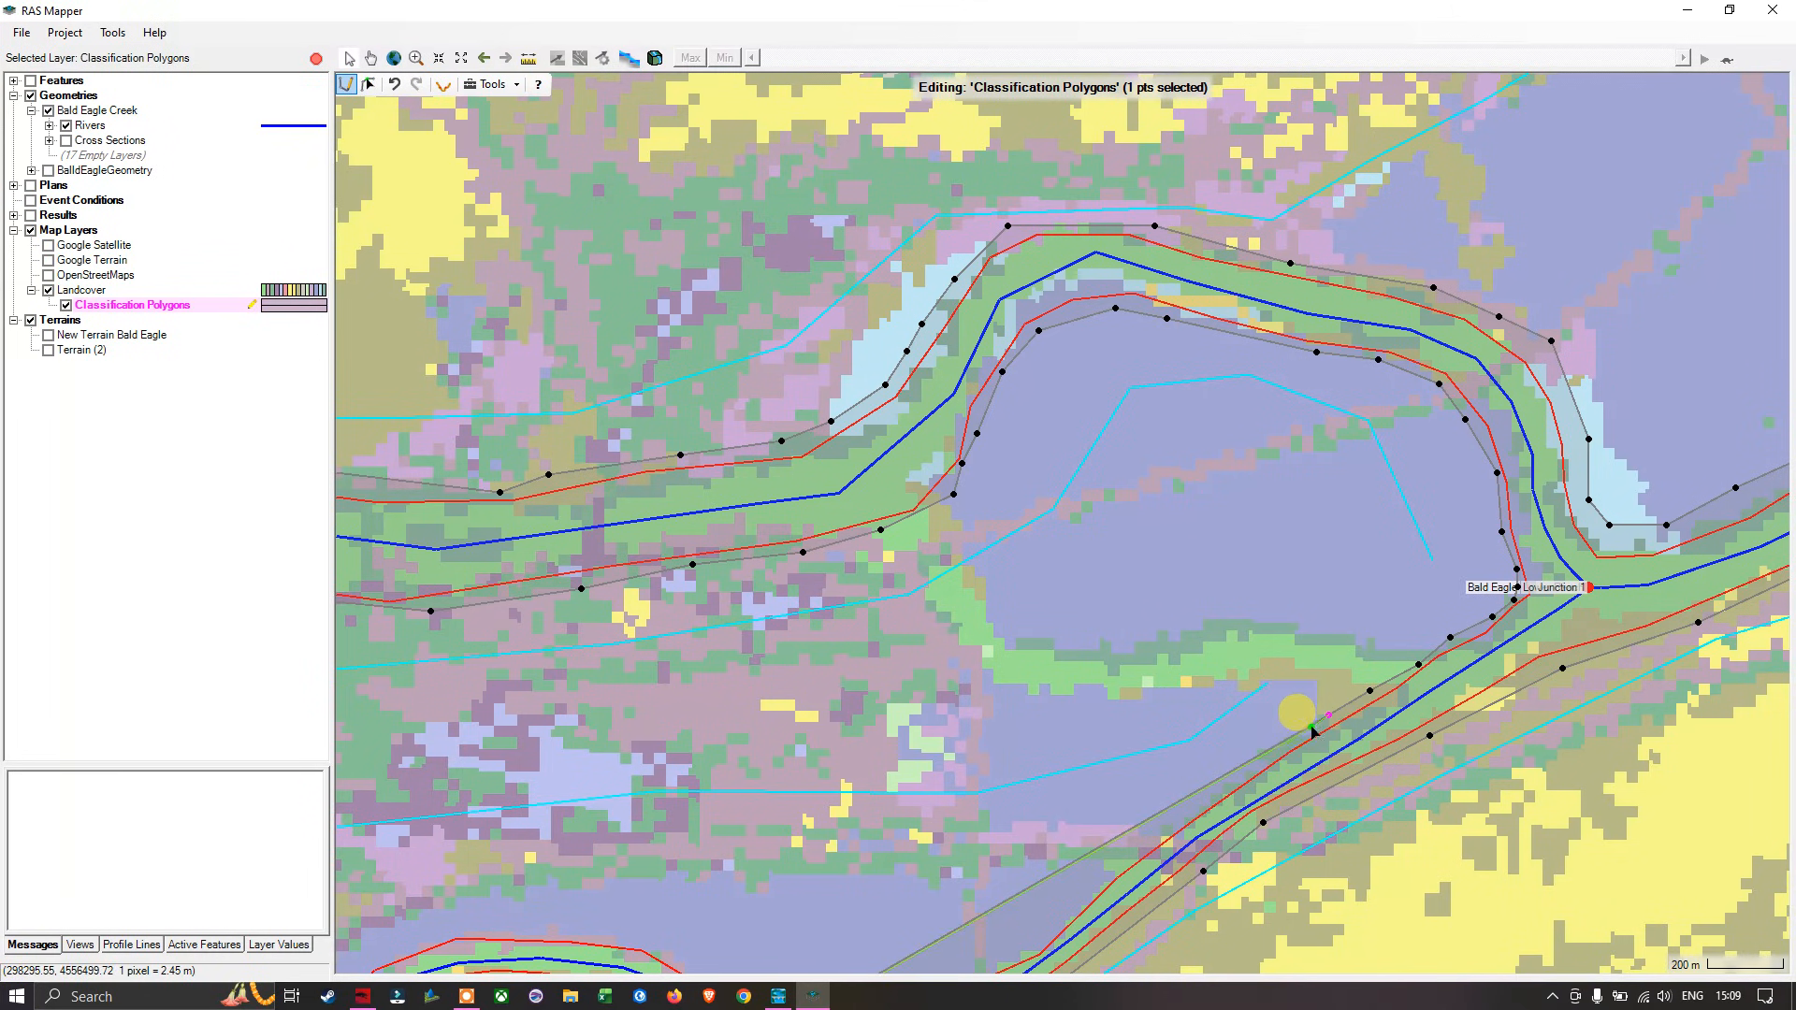
Step: Continue the polygon edge upstream from the junction along Bald Eagle Creek's northwestern bank toward the next curve
left_click_drag(1311, 726, 1434, 475)
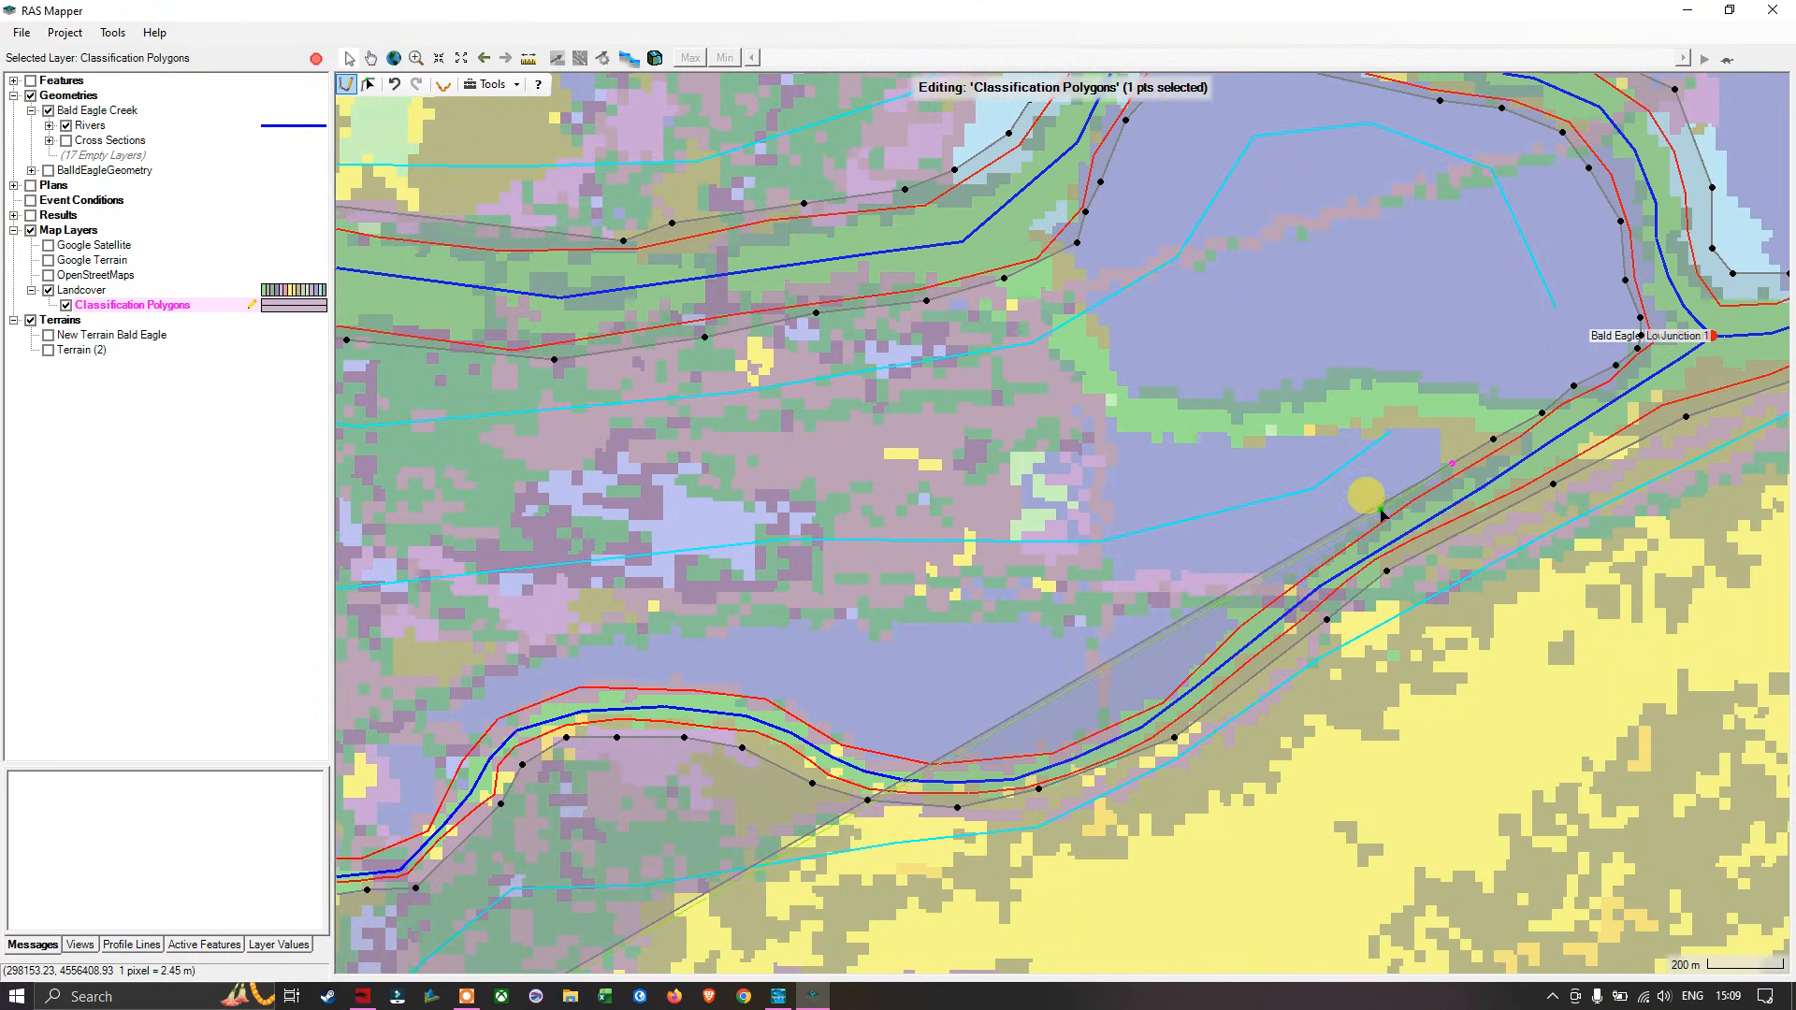
left_click(1373, 519)
left_click(1329, 551)
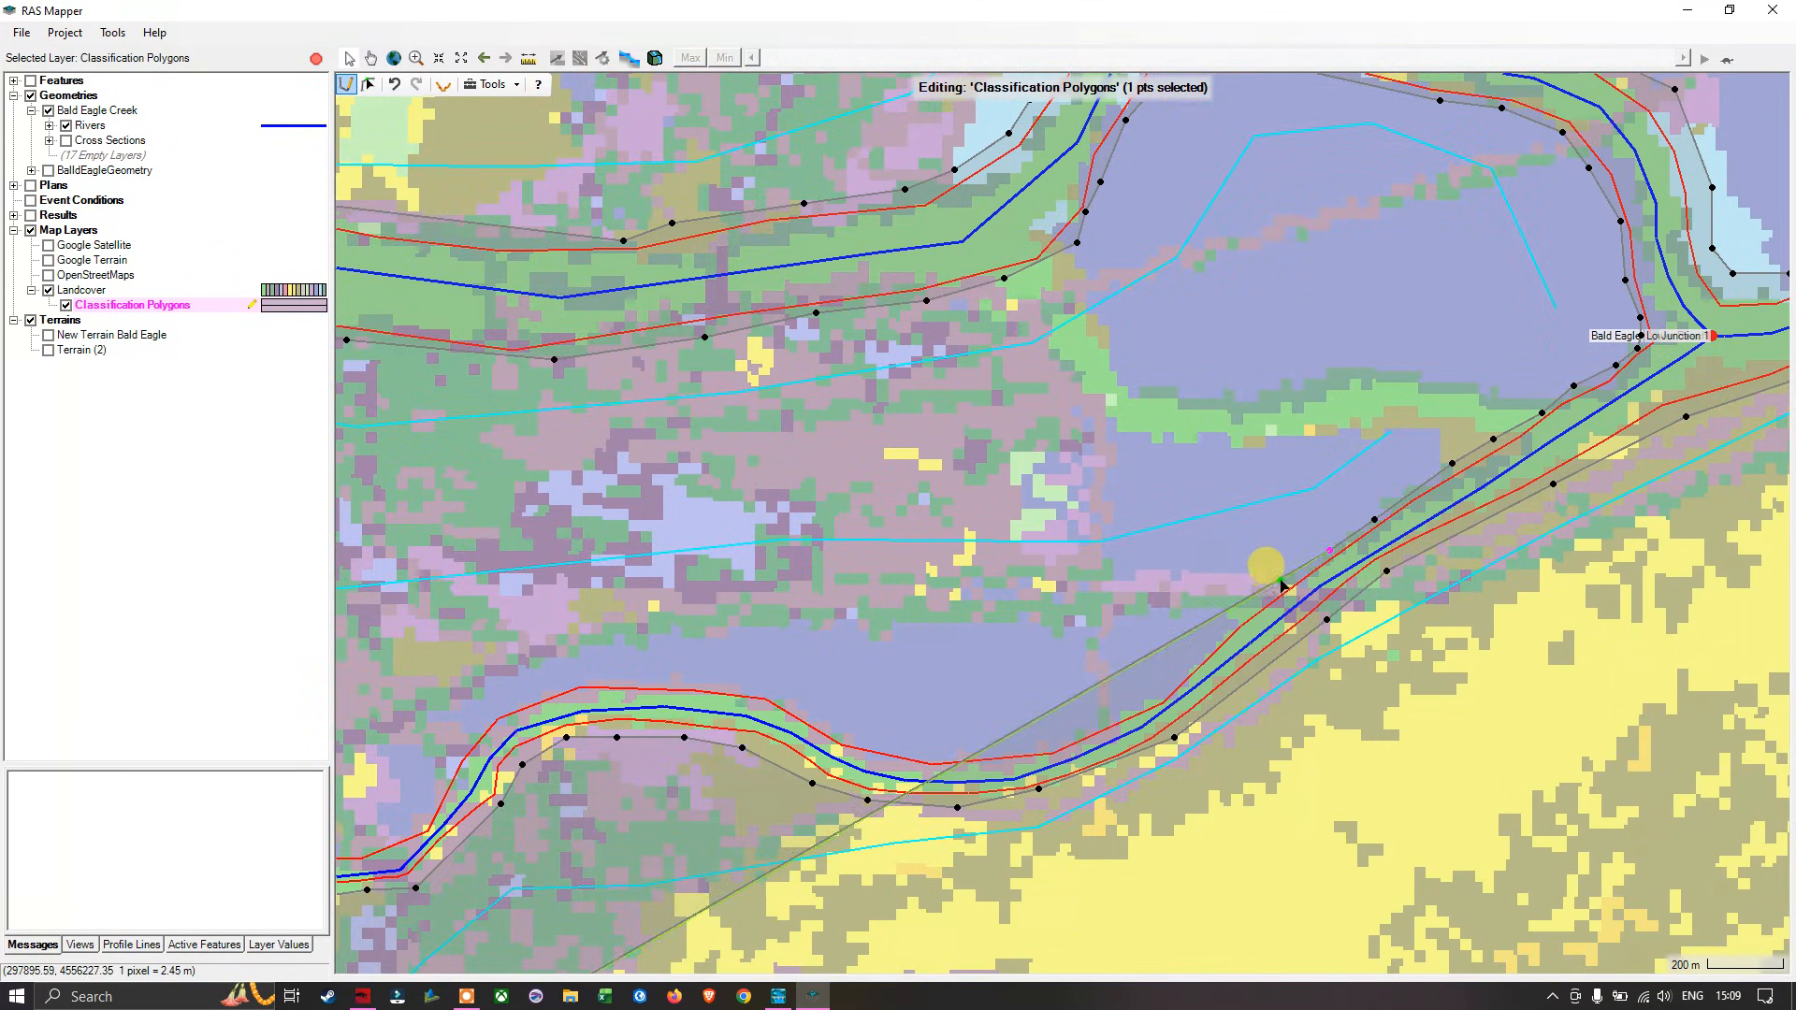
left_click(1274, 595)
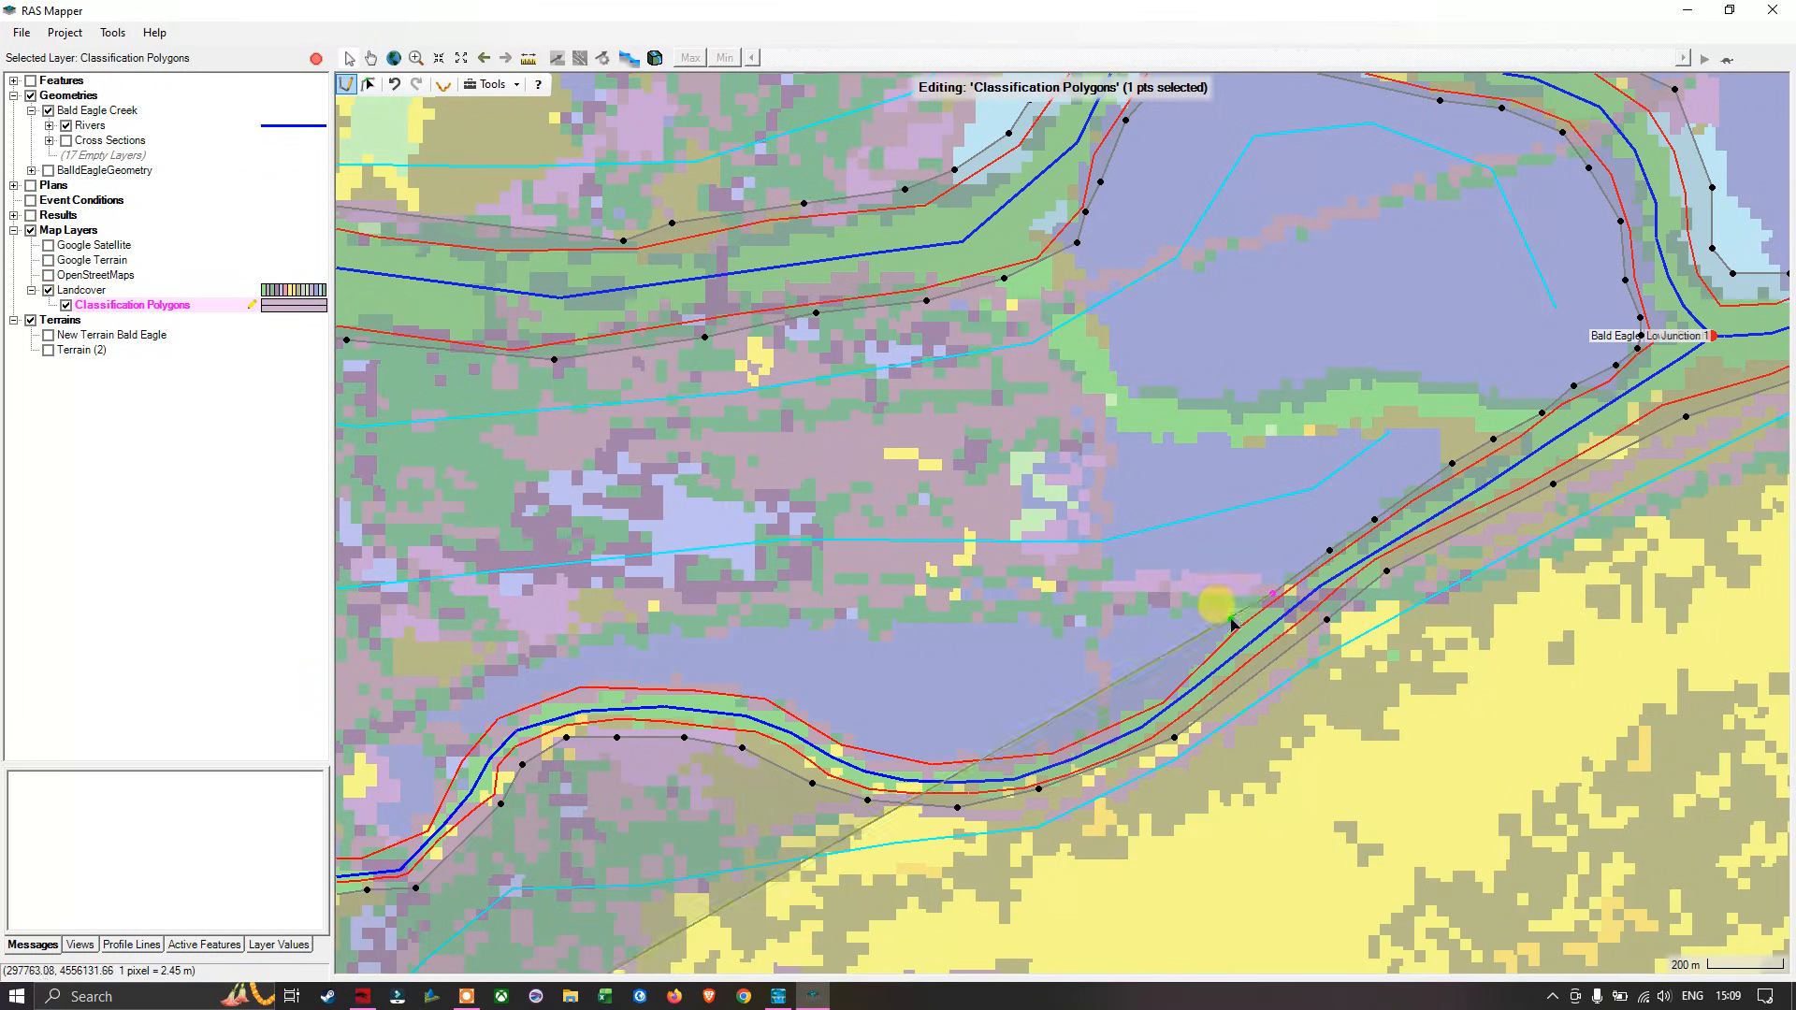
left_click(1231, 625)
left_click(1210, 650)
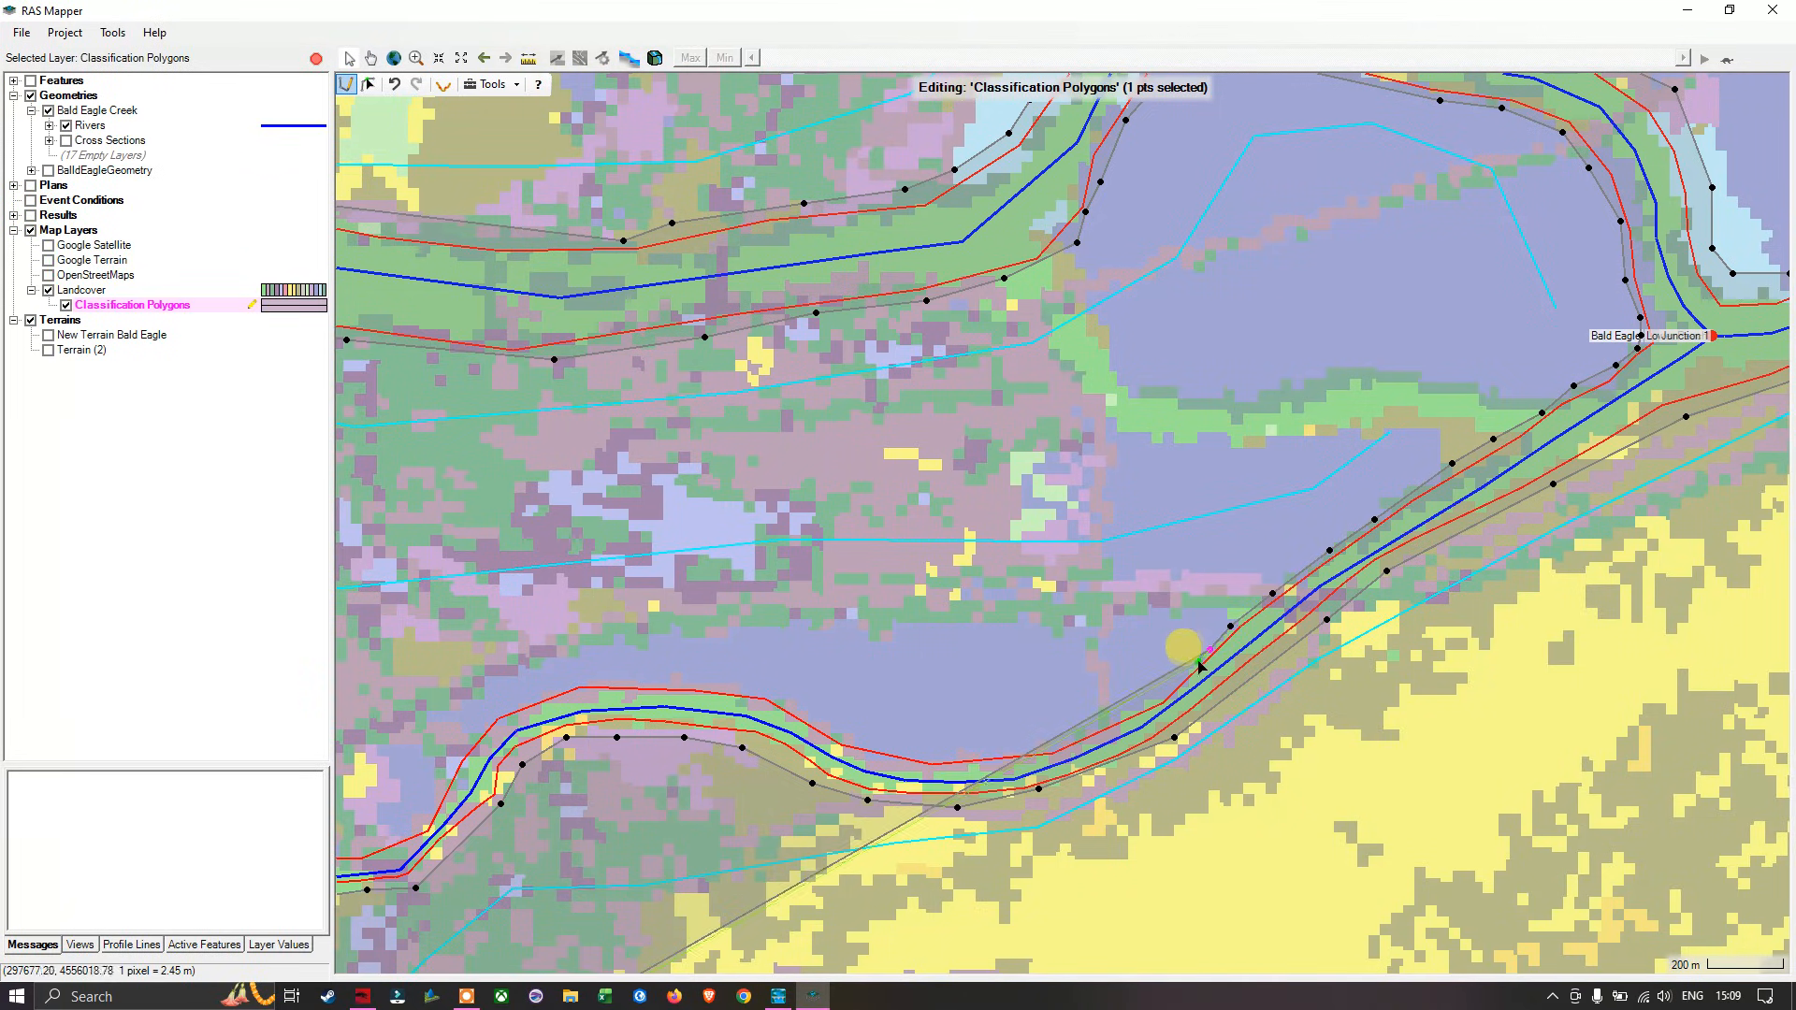
left_click(1187, 671)
left_click(1166, 693)
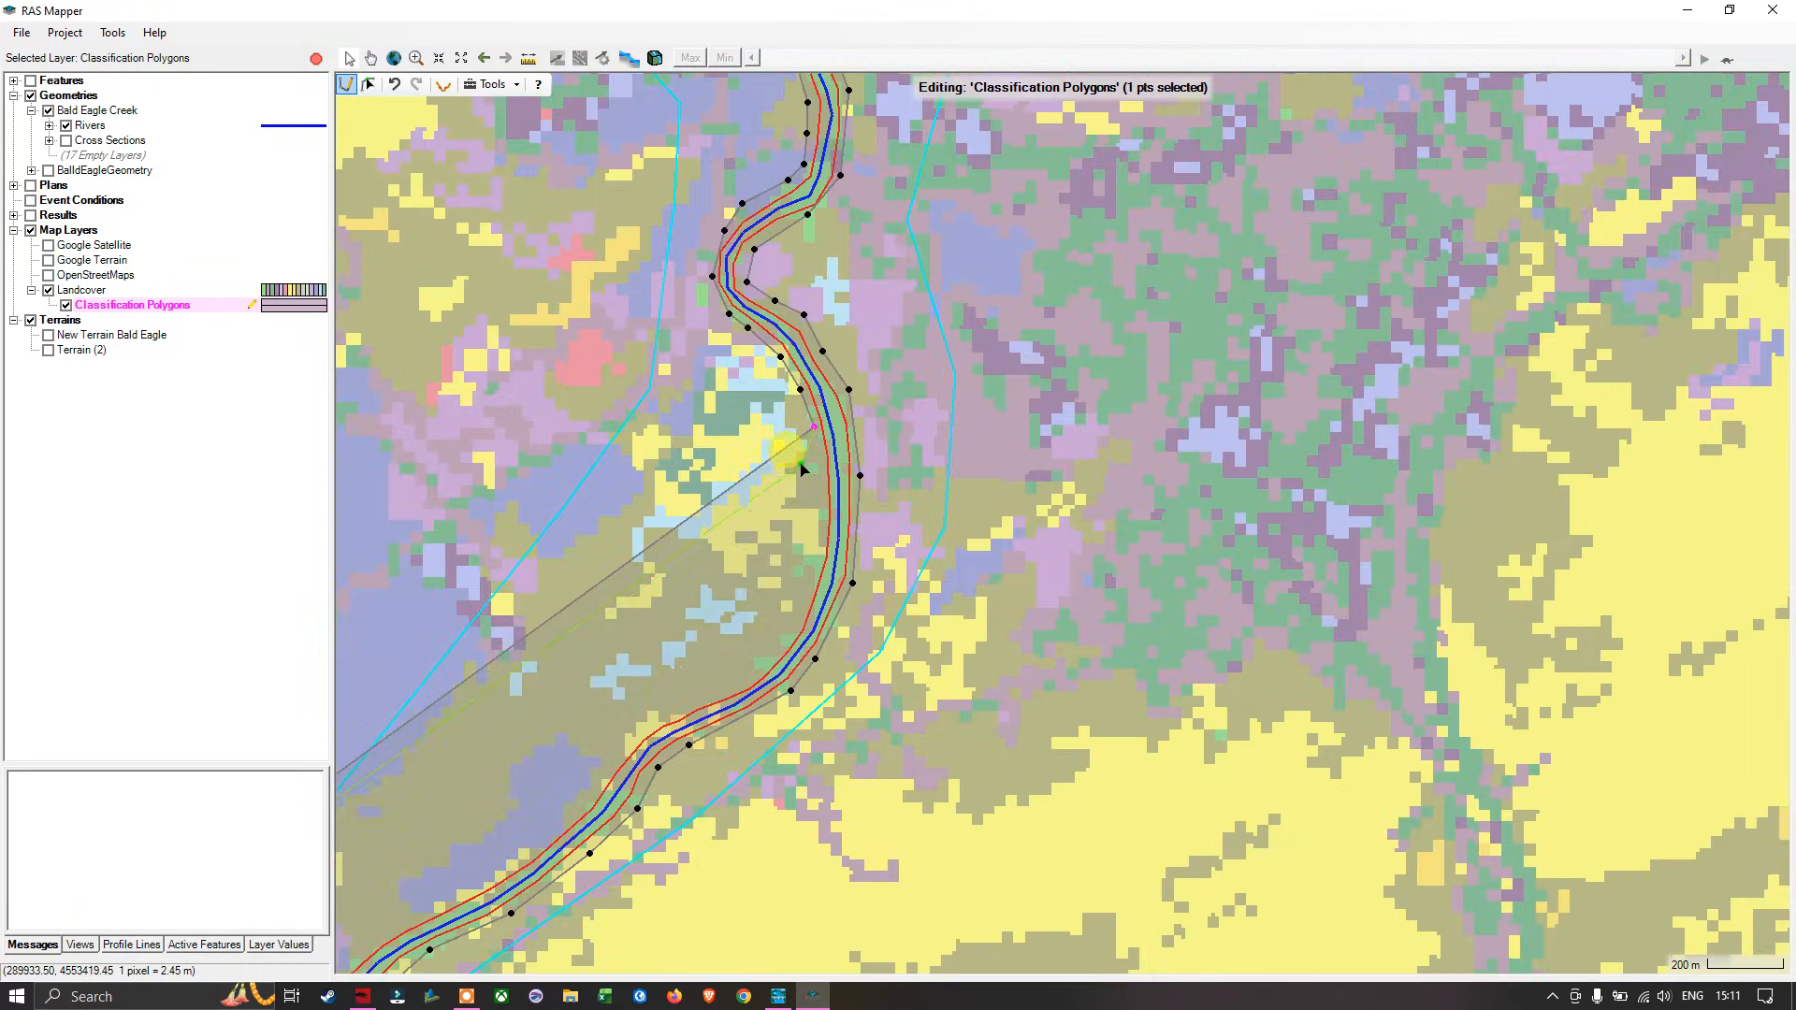
Step: Trace the creek's western bank south around the long curve beside the yellow and light-blue landcover patches
left_click_drag(802, 469, 905, 393)
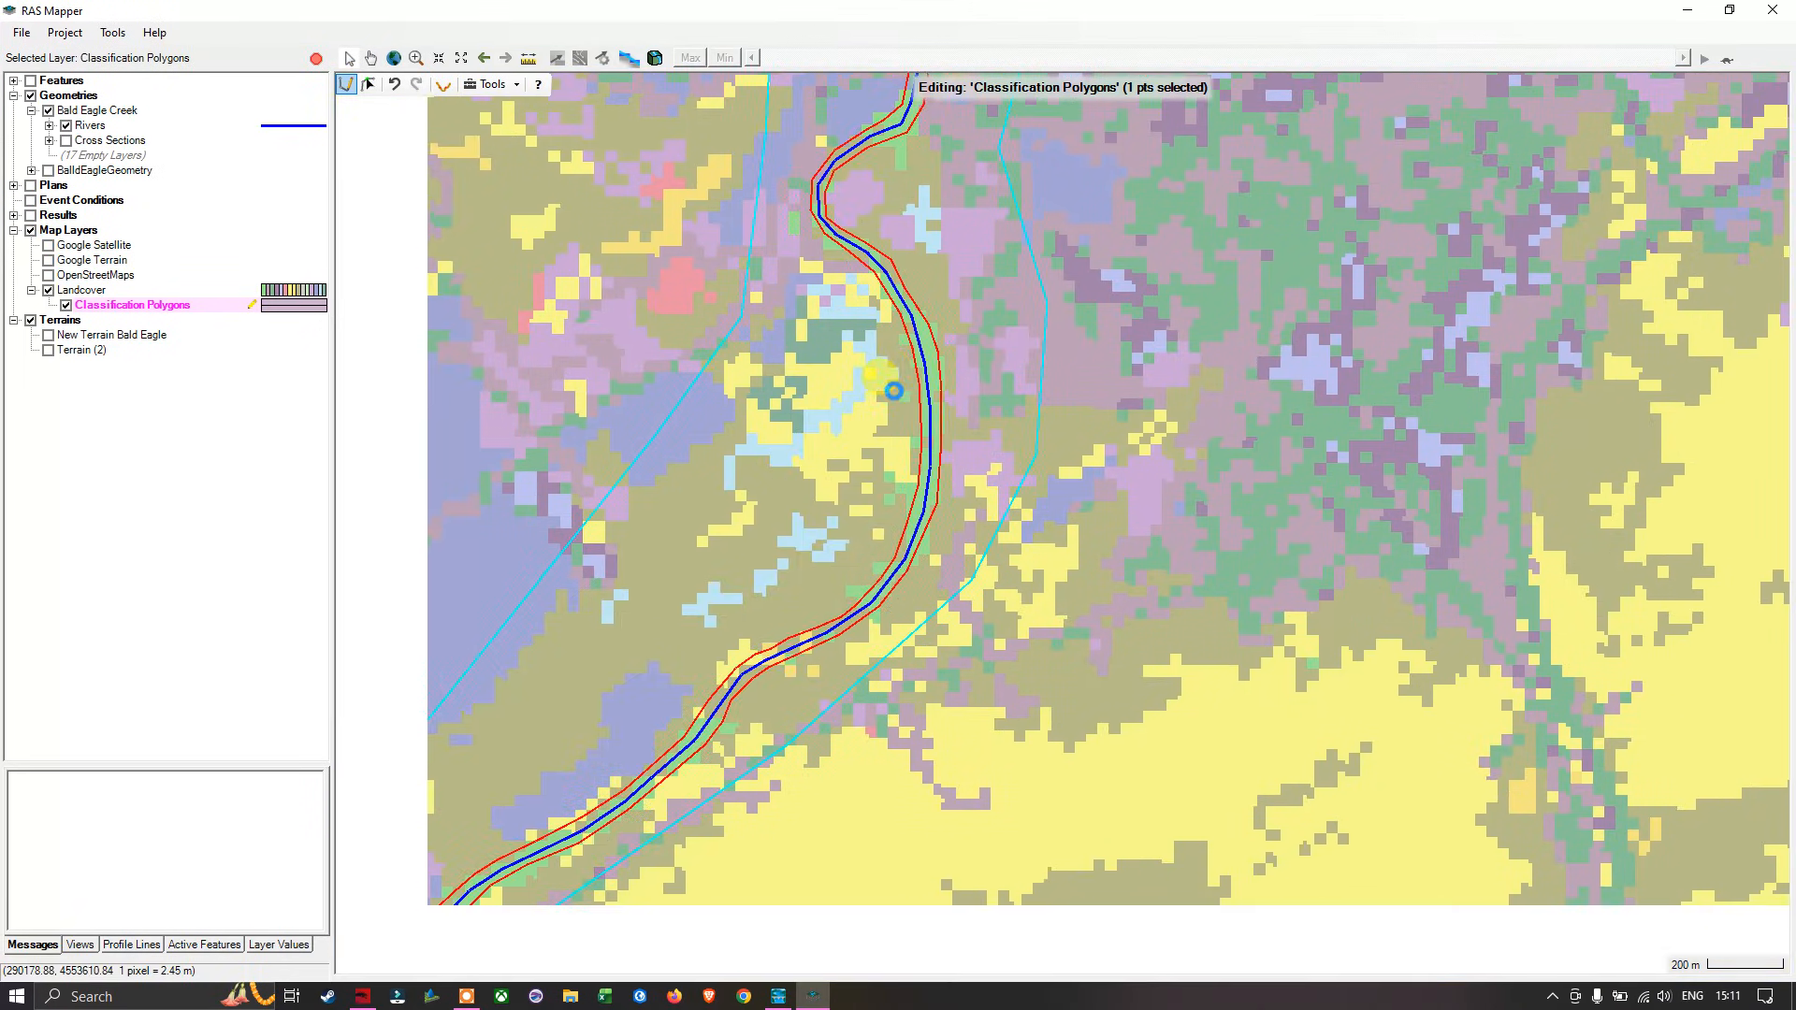
left_click(909, 382)
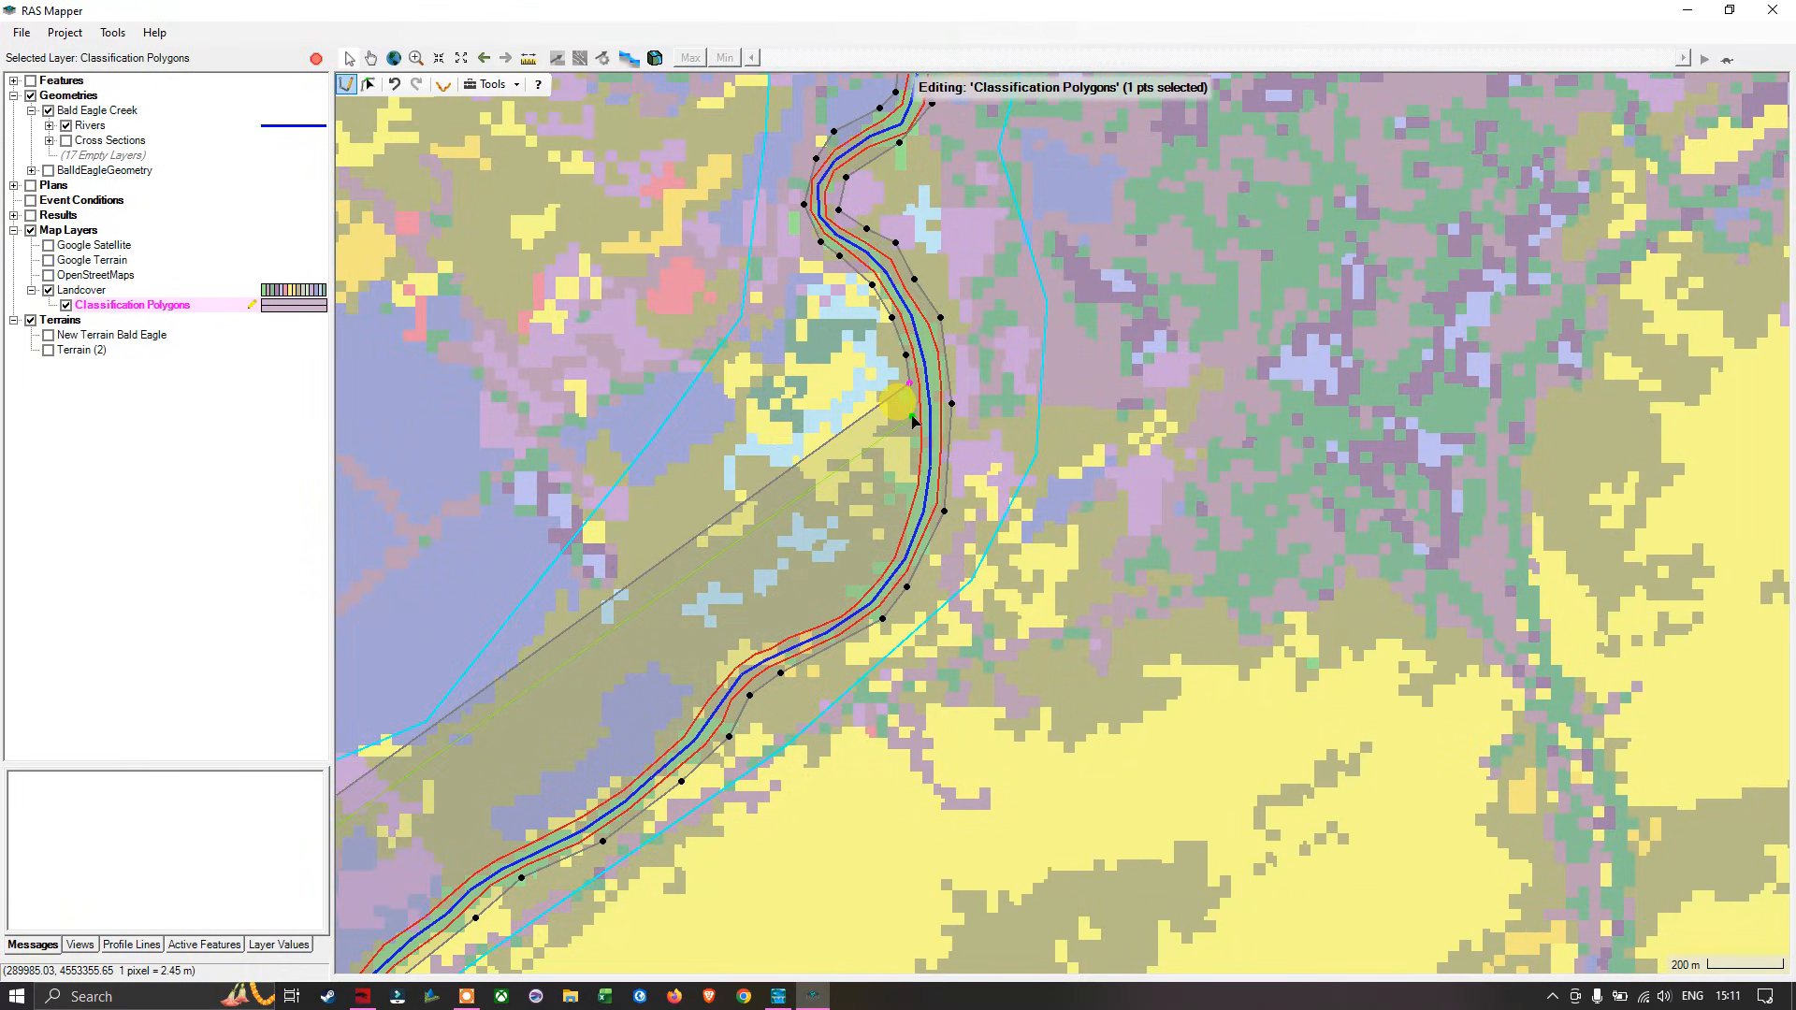
left_click(913, 416)
left_click(914, 456)
left_click(908, 488)
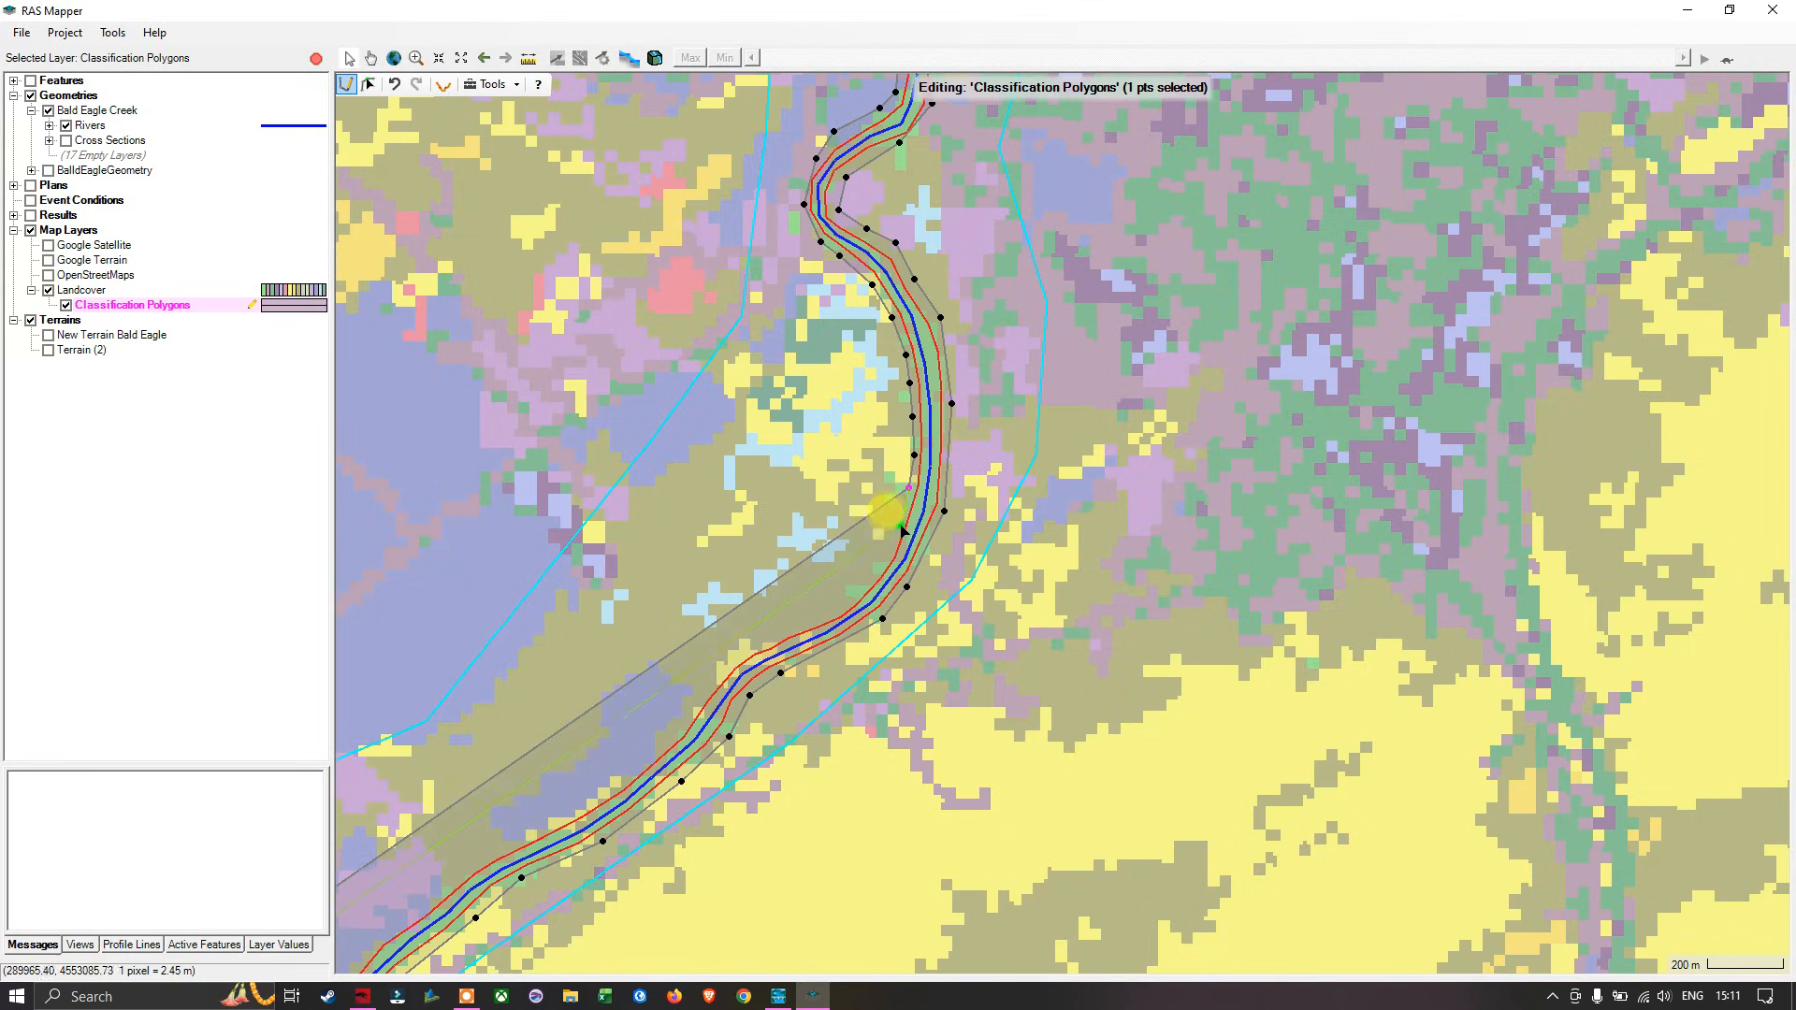
left_click(895, 534)
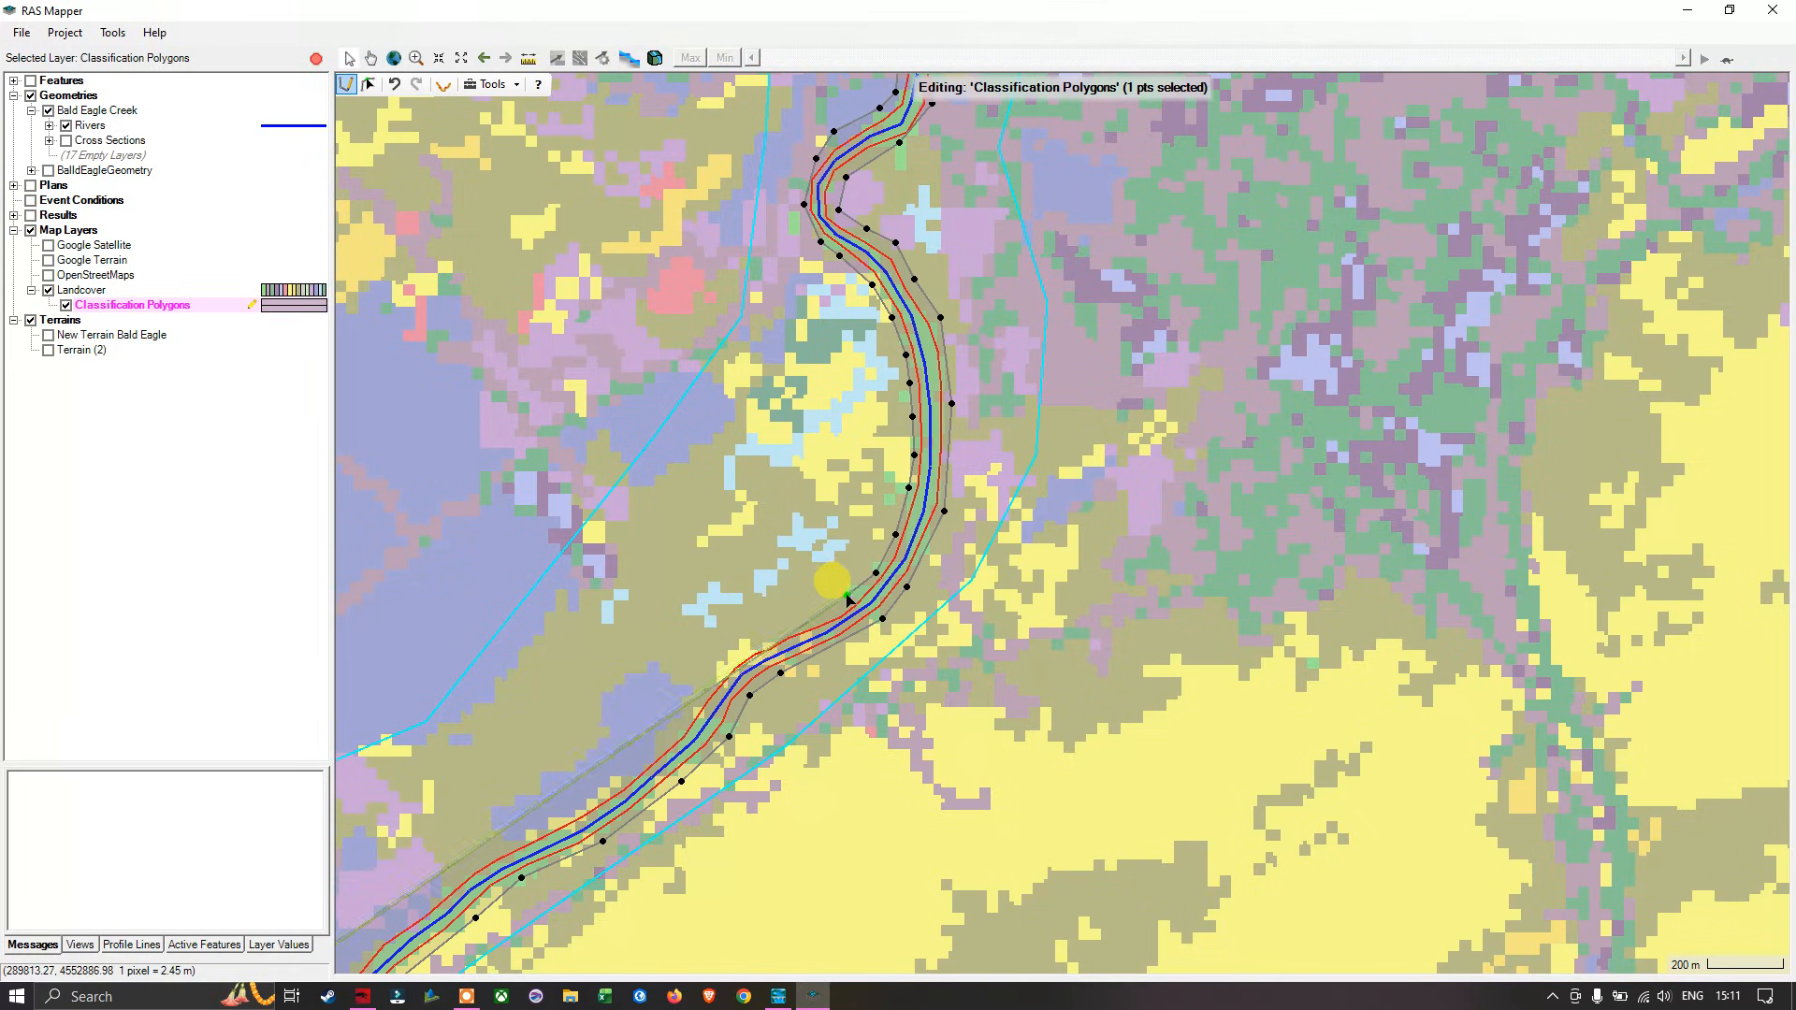
Step: Carry the polygon edge southwest along the creek's northwestern bank from the end of the curve to the small kink
left_click_drag(829, 634, 888, 458)
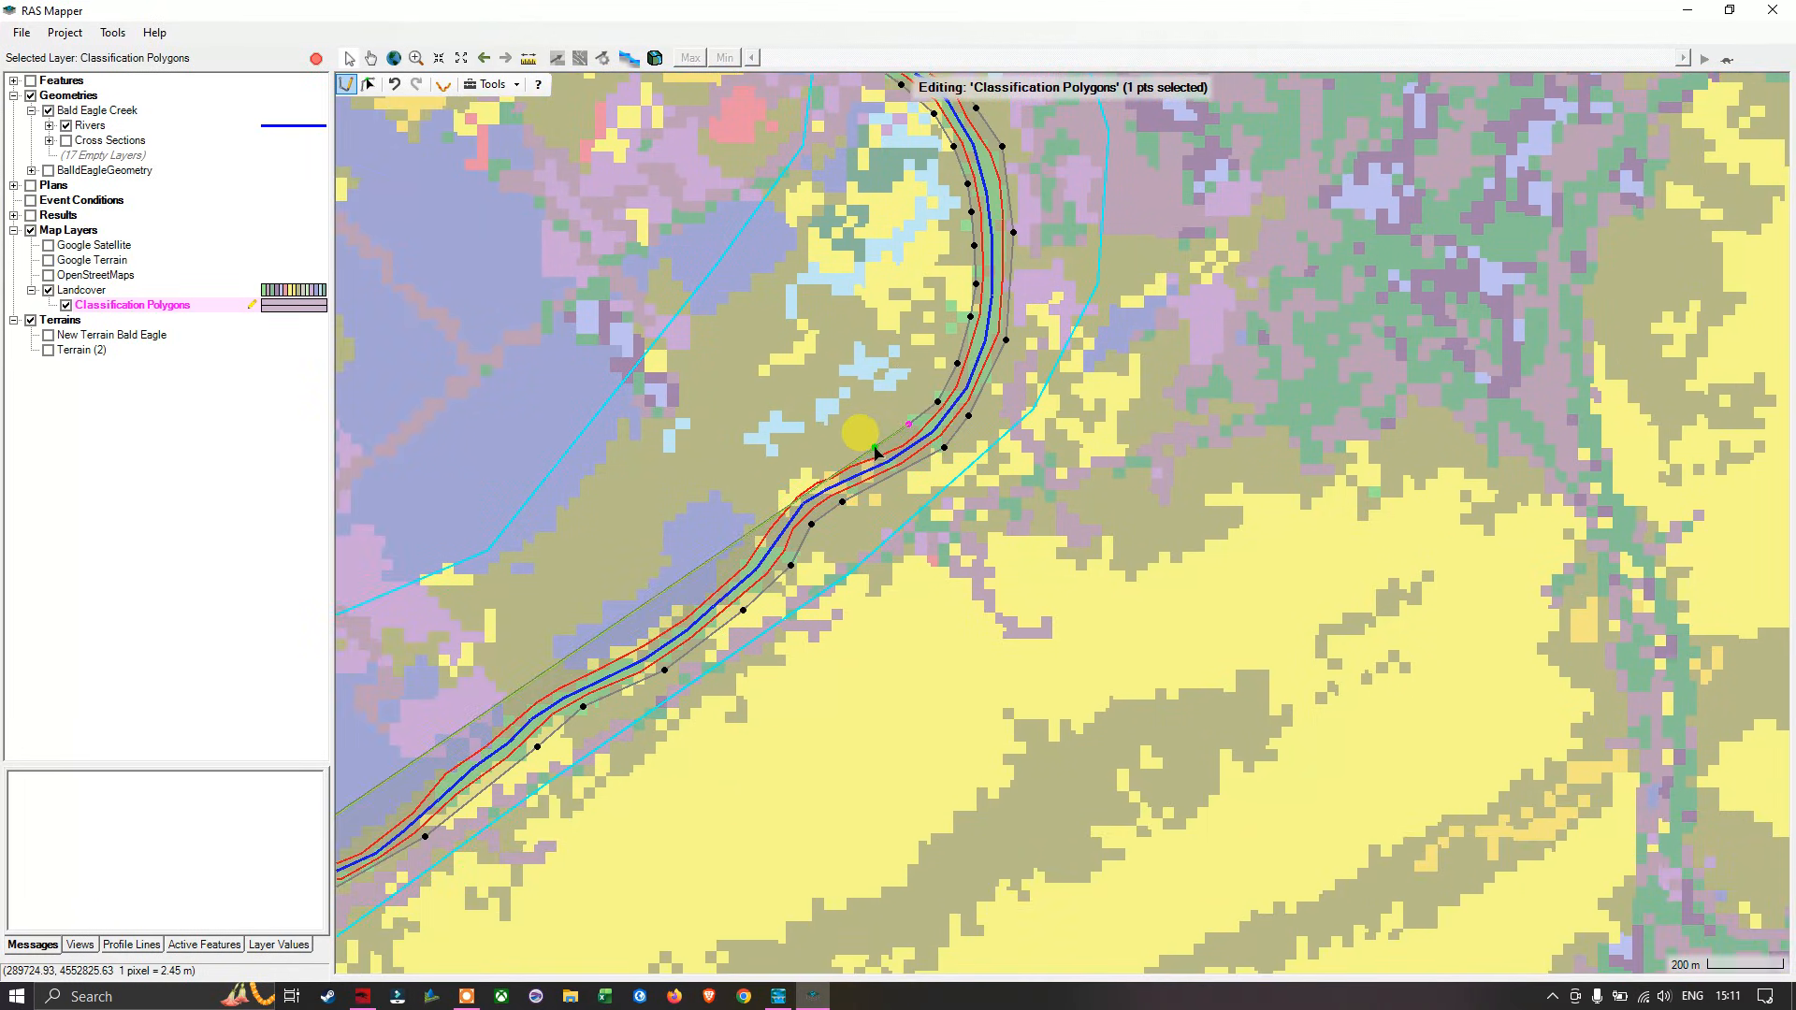
left_click(874, 449)
left_click(829, 474)
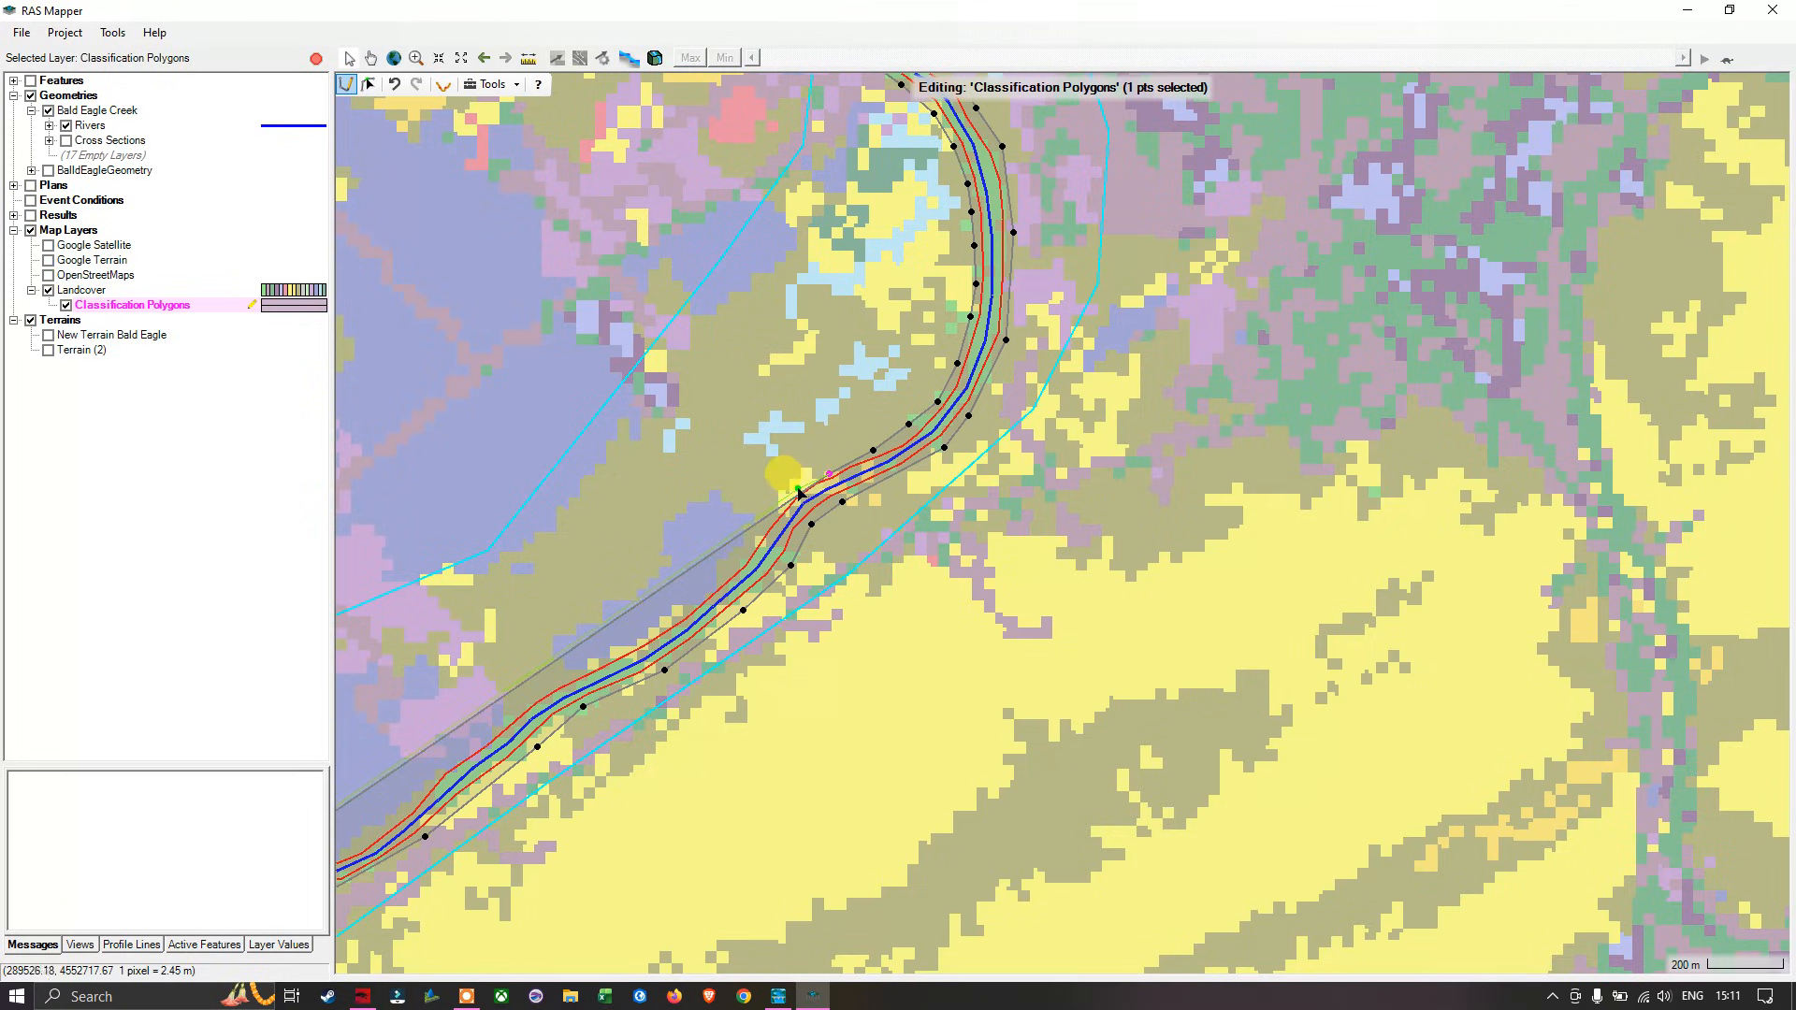
left_click(798, 488)
left_click(786, 503)
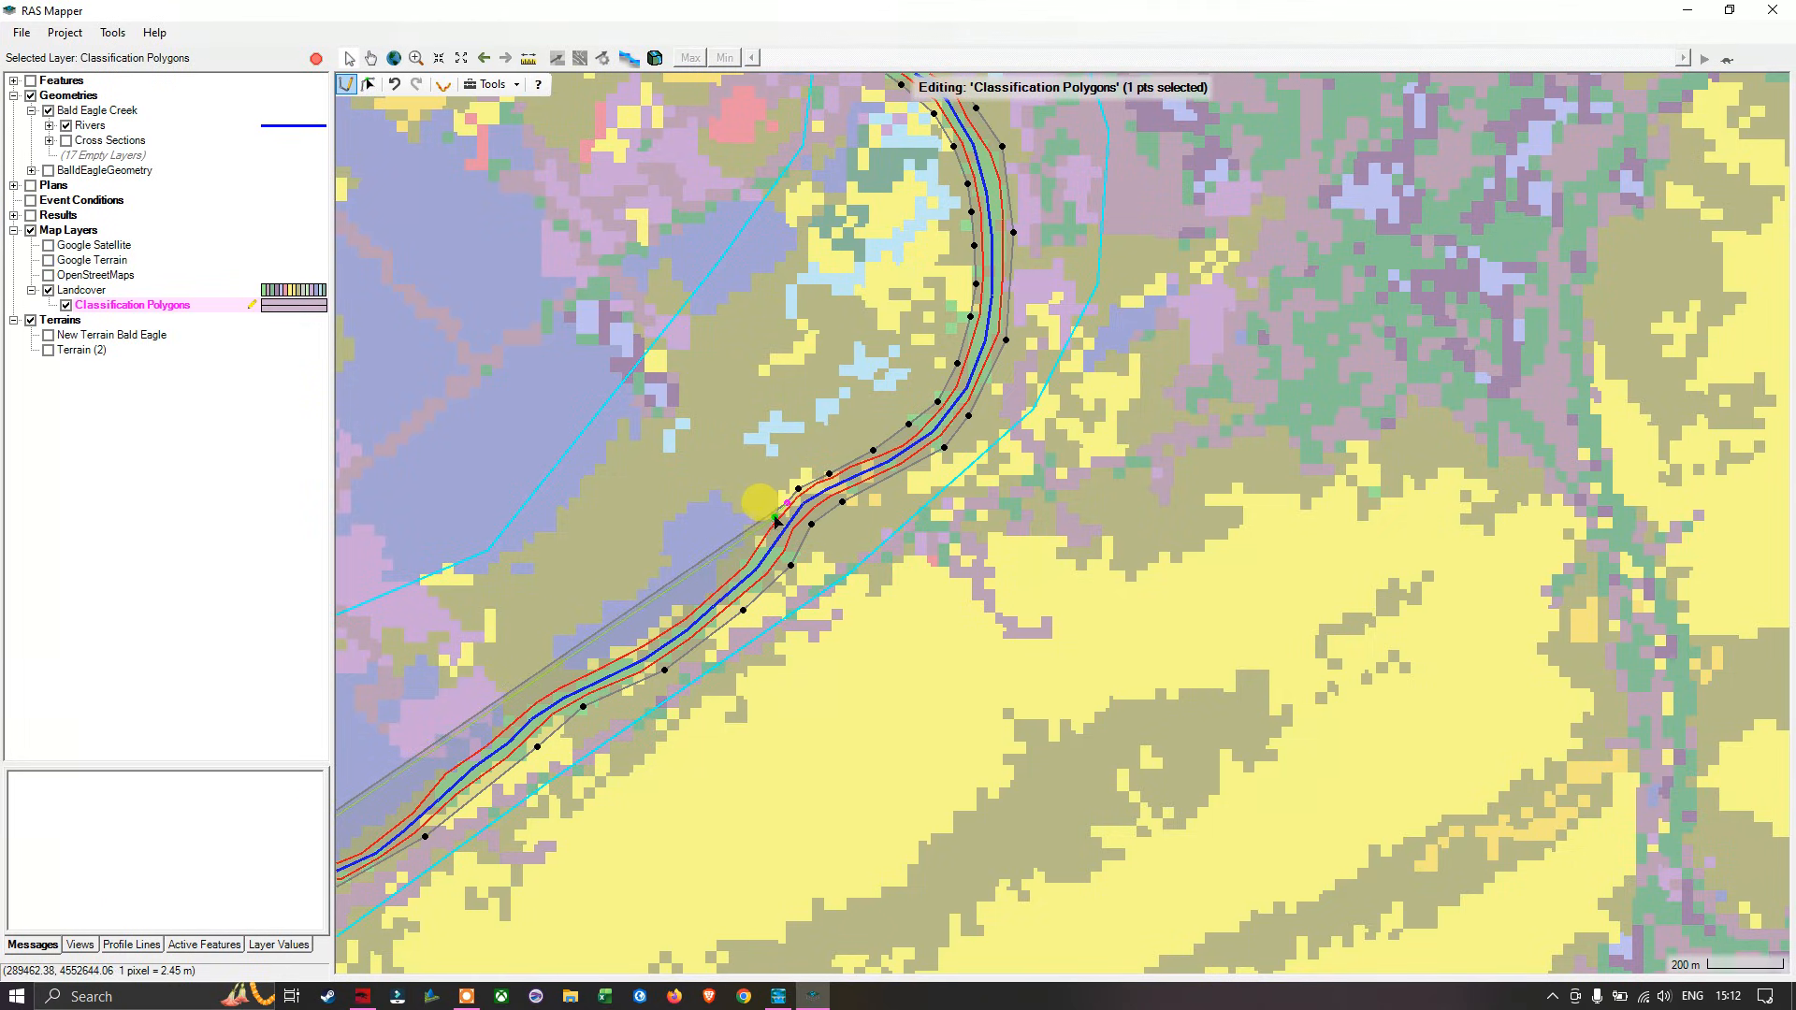
Step: Place closely spaced vertices on the creek's northwestern bank past the kink and on beside the narrow blue landcover strip
left_click(776, 516)
left_click(761, 534)
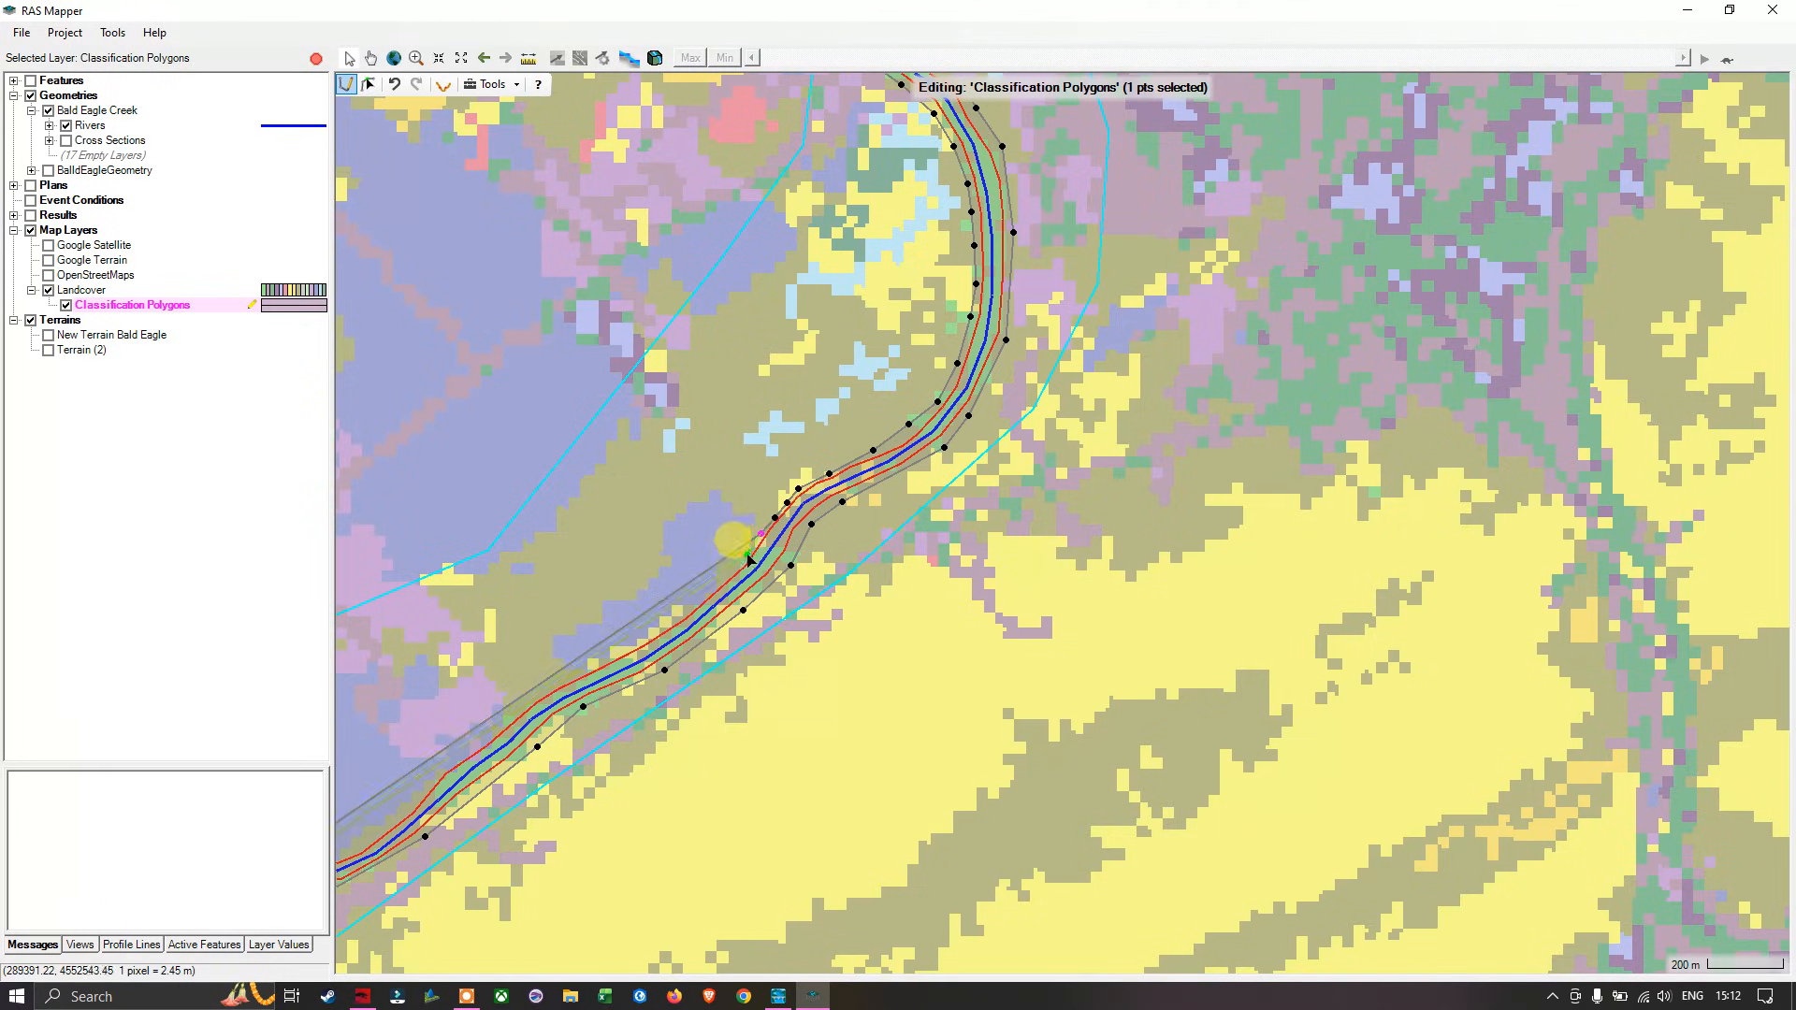
left_click(748, 555)
left_click(721, 578)
left_click_drag(755, 528, 936, 341)
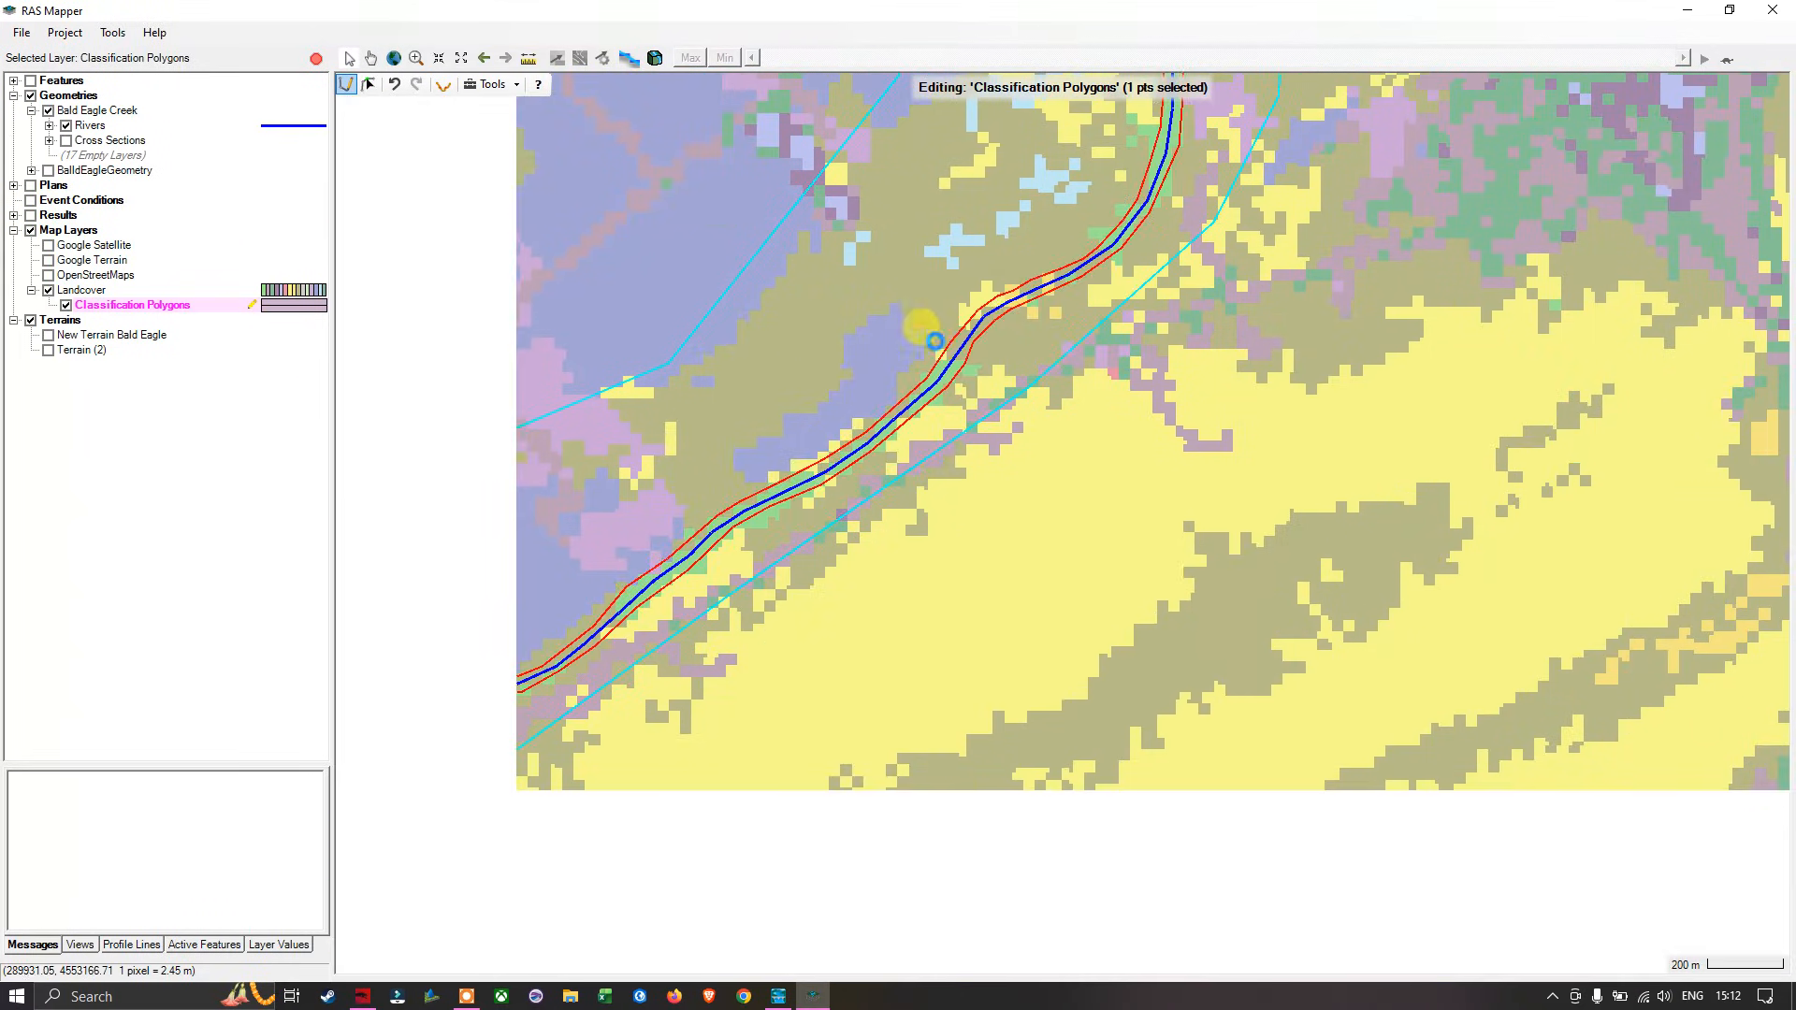
left_click(859, 434)
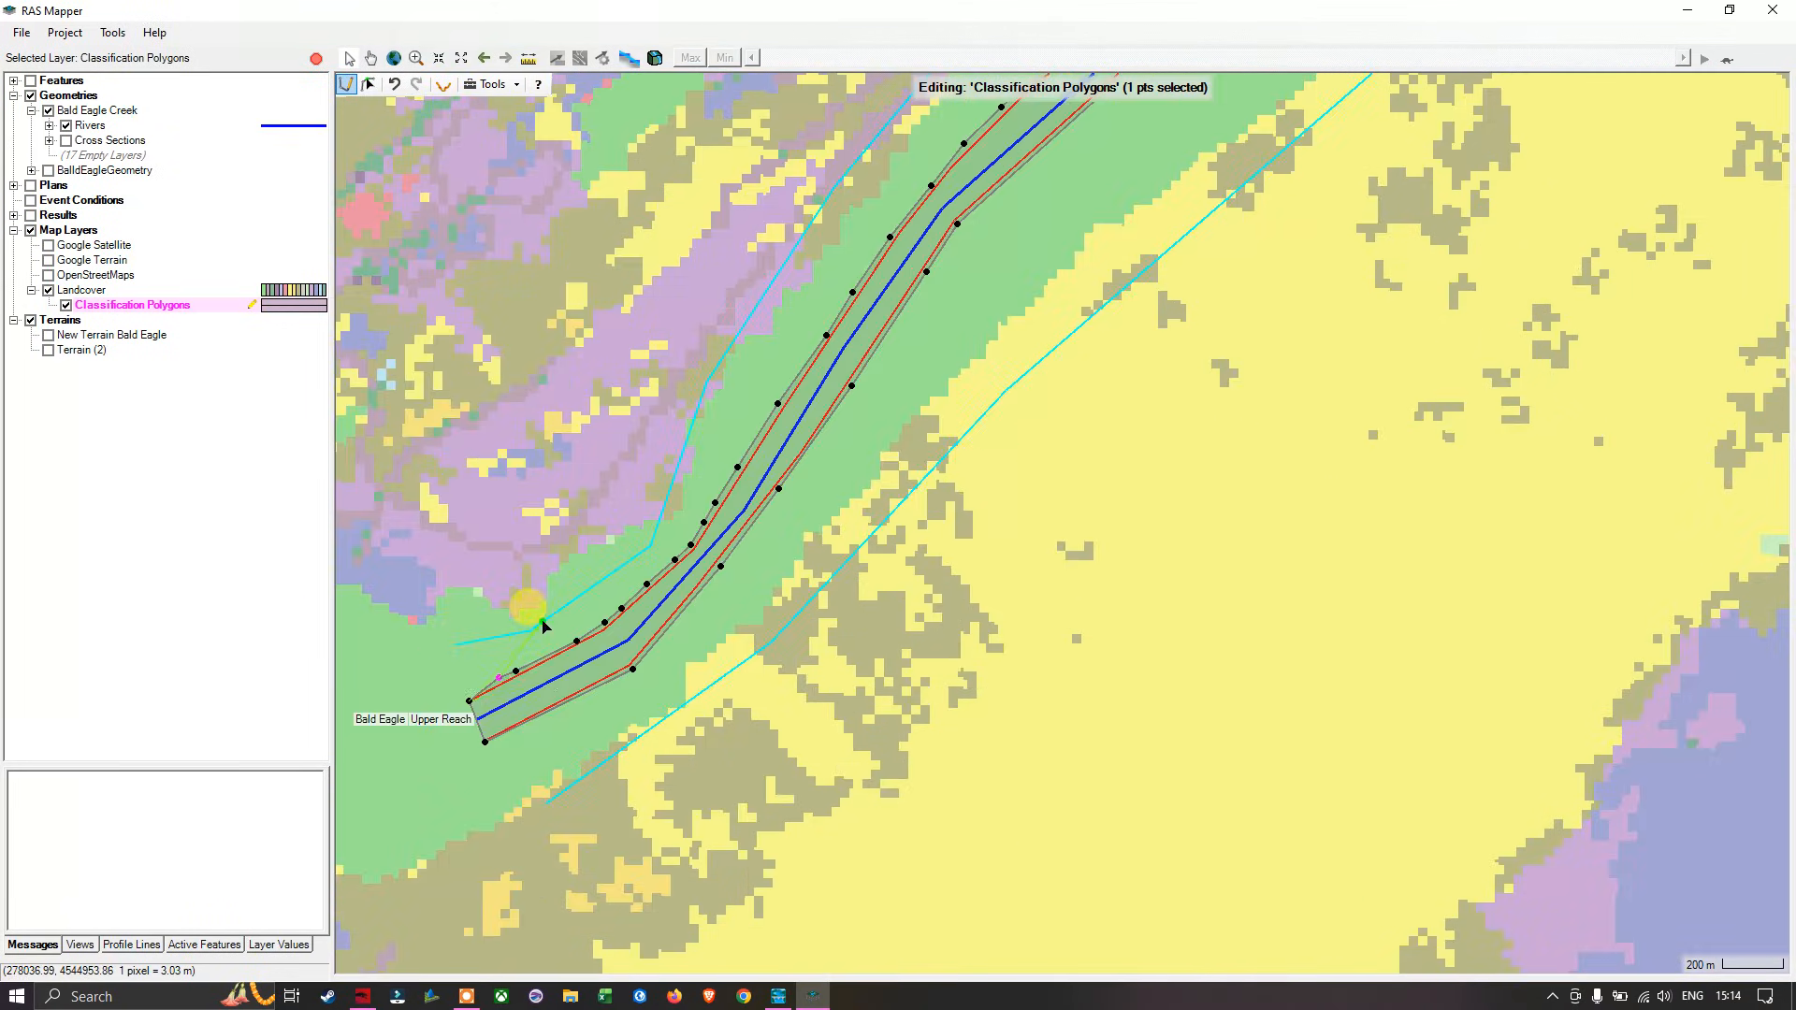
Step: Finish the classification polygon at its starting corner by the upstream end of the Bald Eagle Upper Reach
left_click_drag(543, 625, 800, 460)
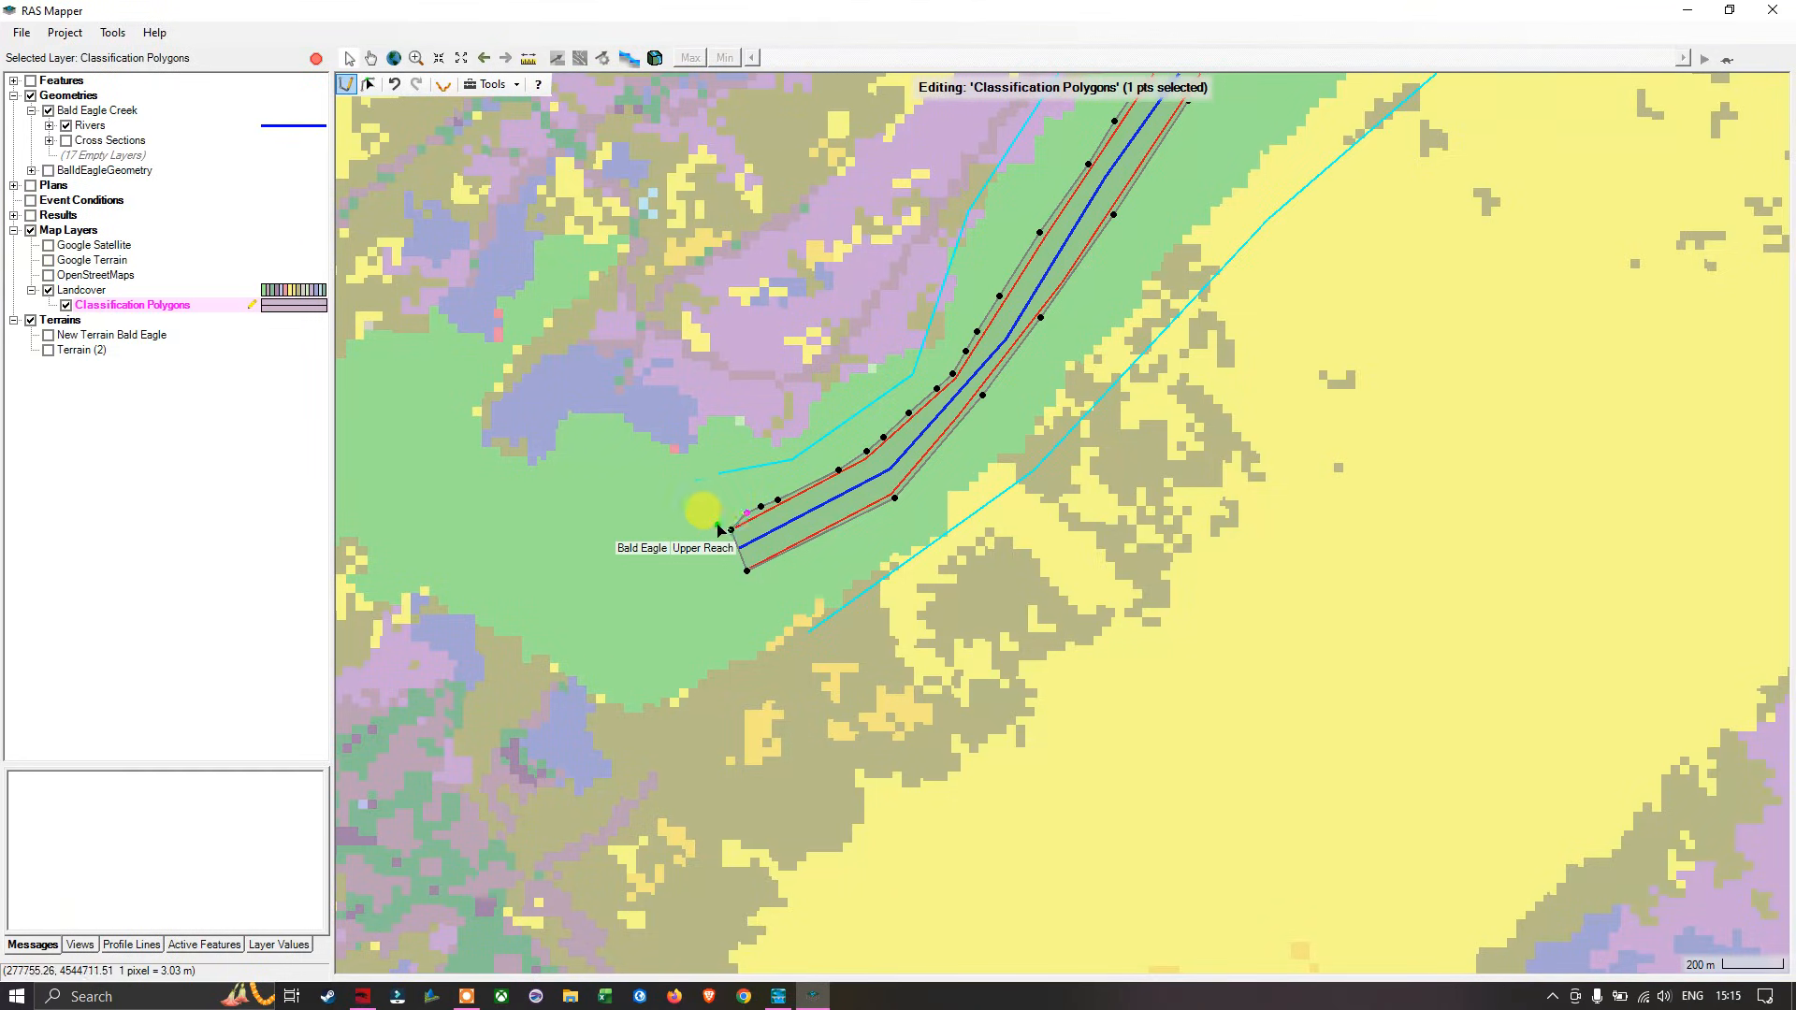
scroll(744, 522, "up", 1)
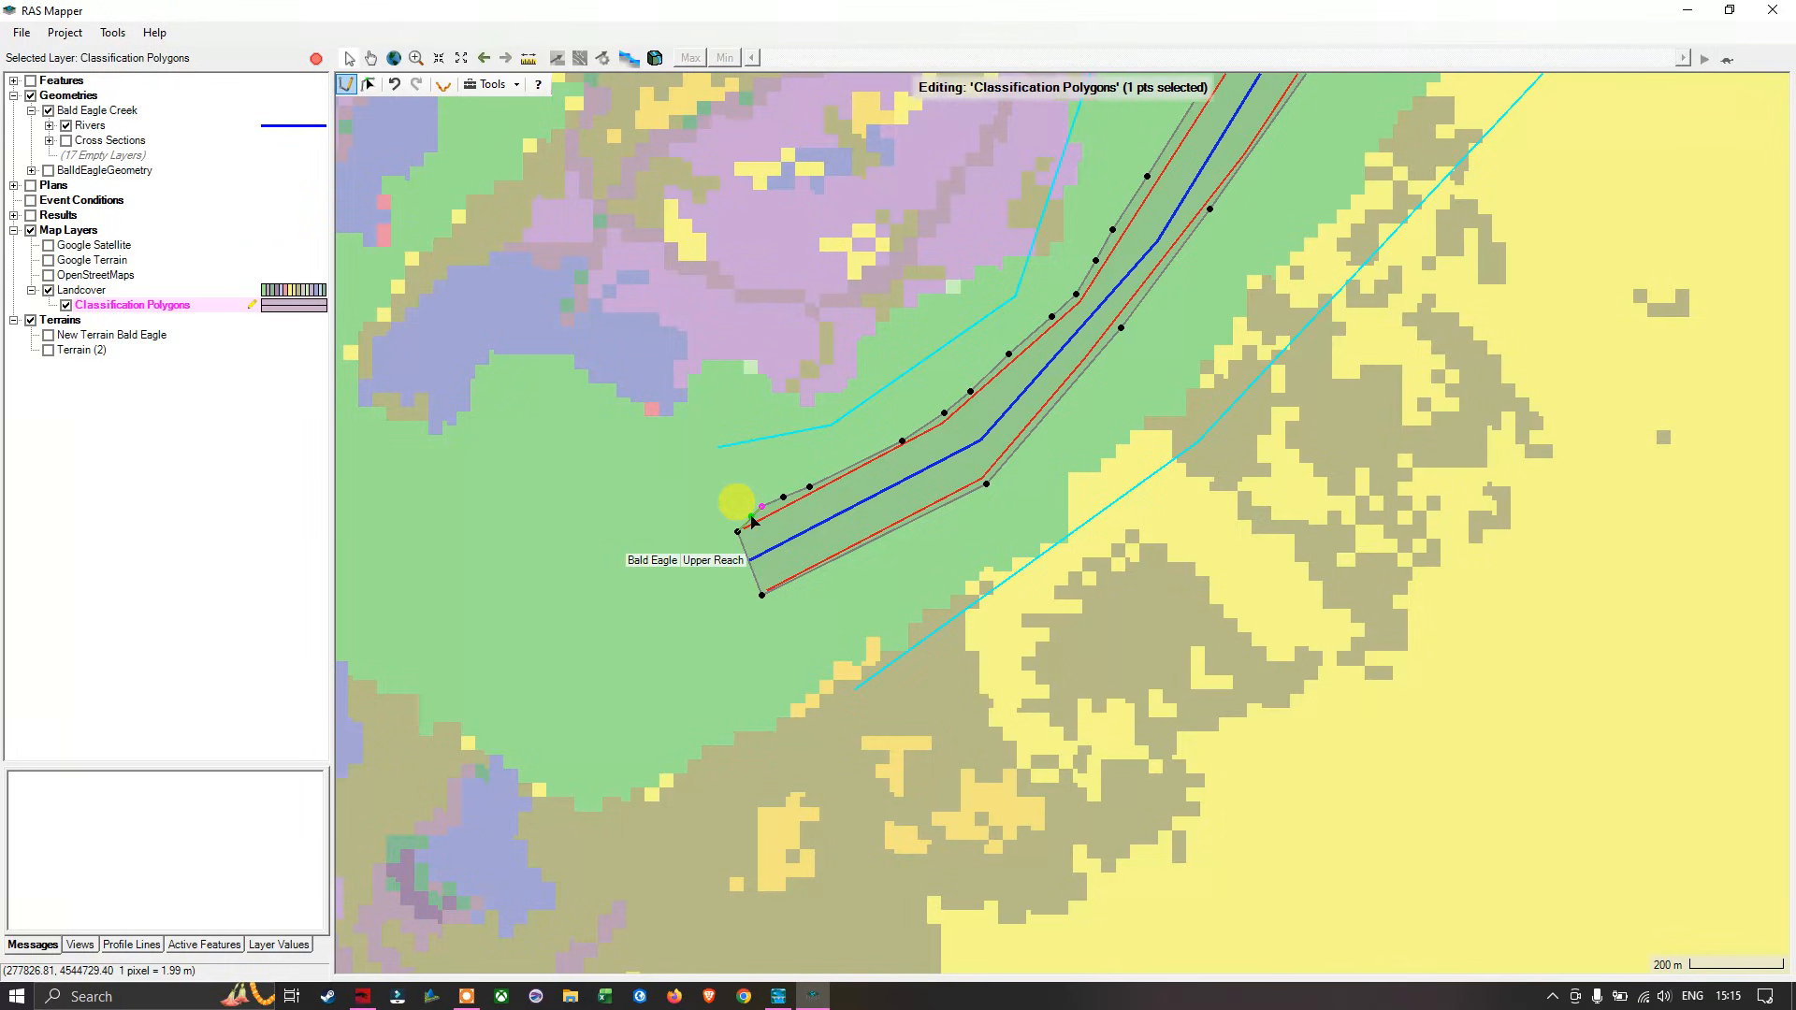
double_click(752, 518)
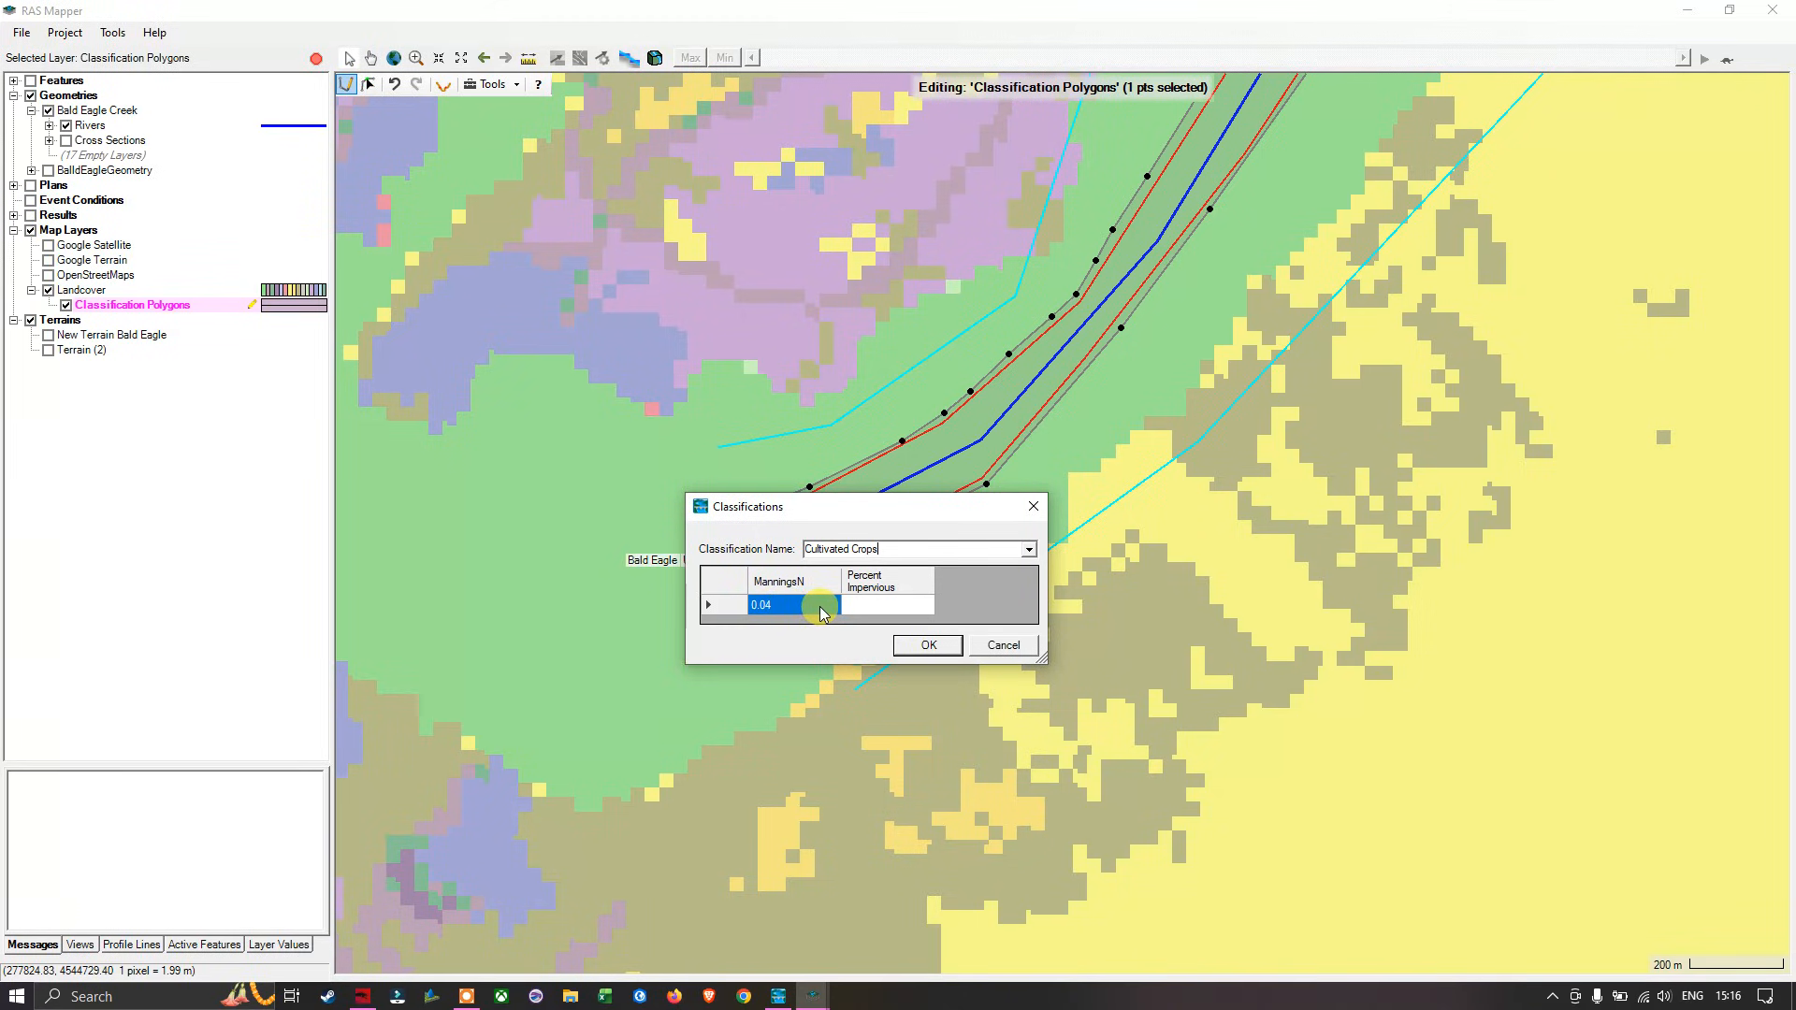
Step: Try the existing NoData and Unclassified entries as the finished polygon's classification name
left_click(1028, 549)
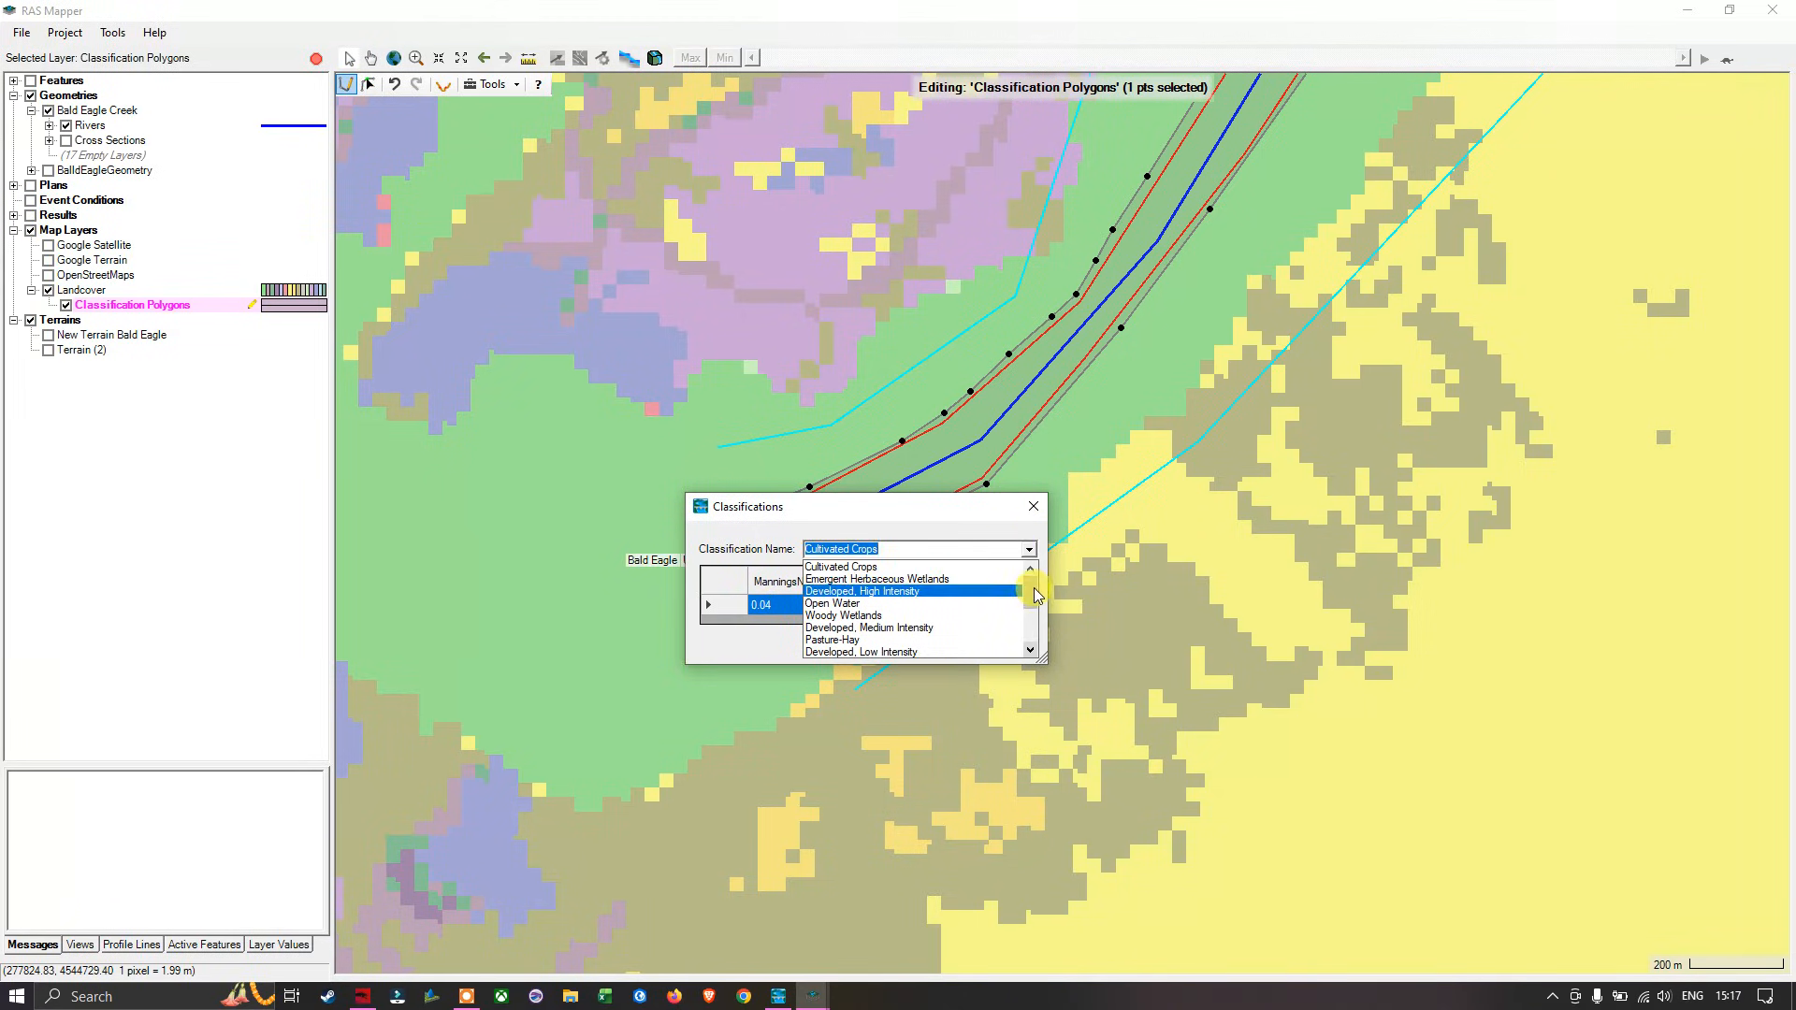
left_click_drag(1034, 587, 1030, 620)
left_click(872, 649)
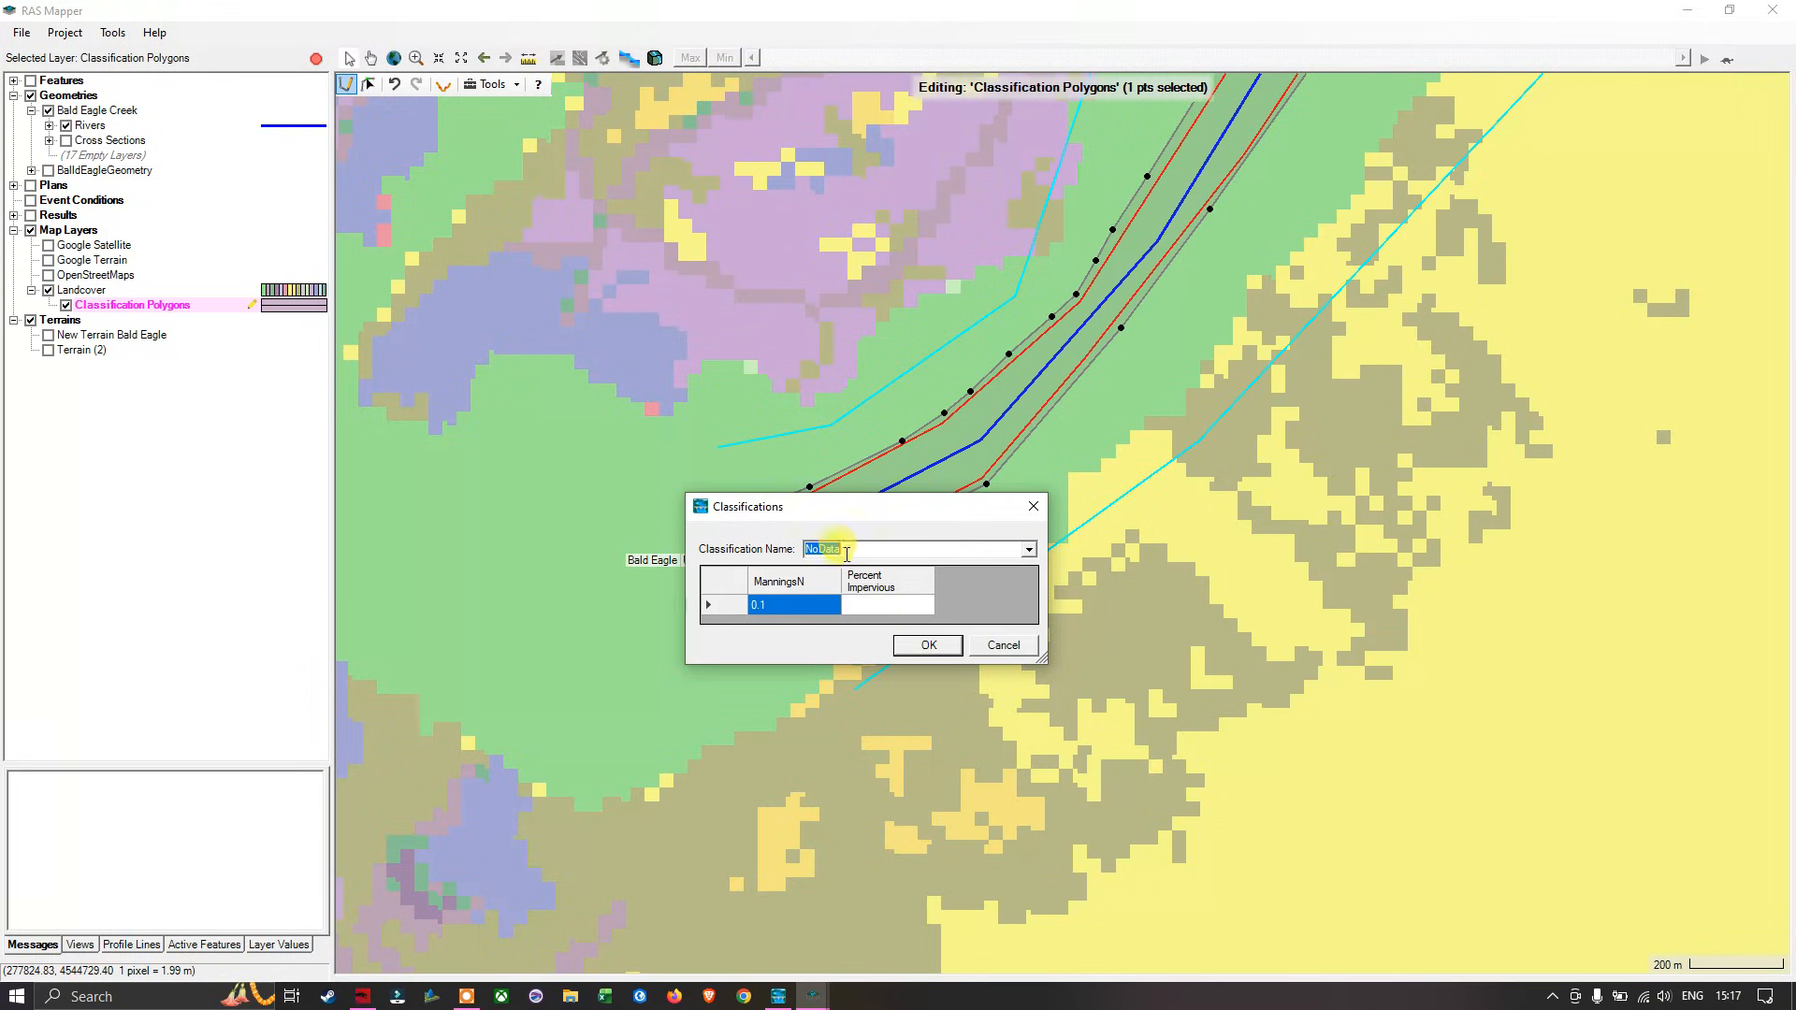
left_click(846, 552)
left_click_drag(846, 550, 801, 550)
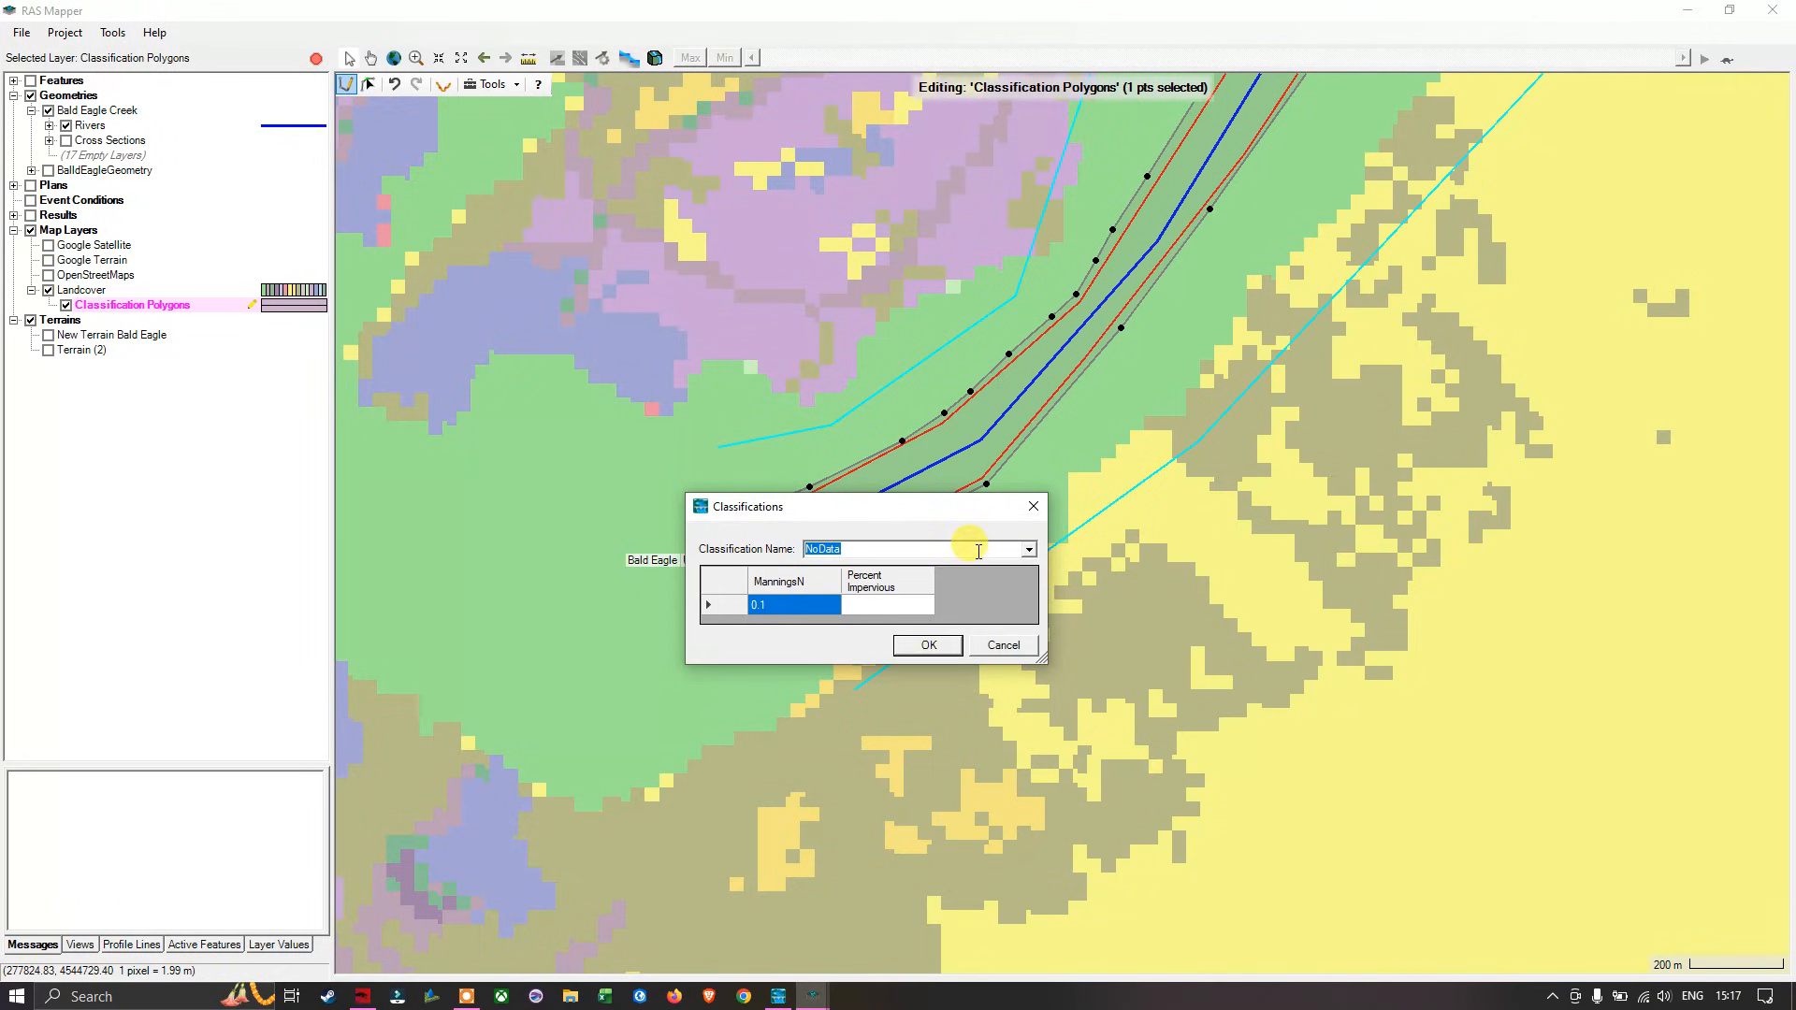
key("BackSpace")
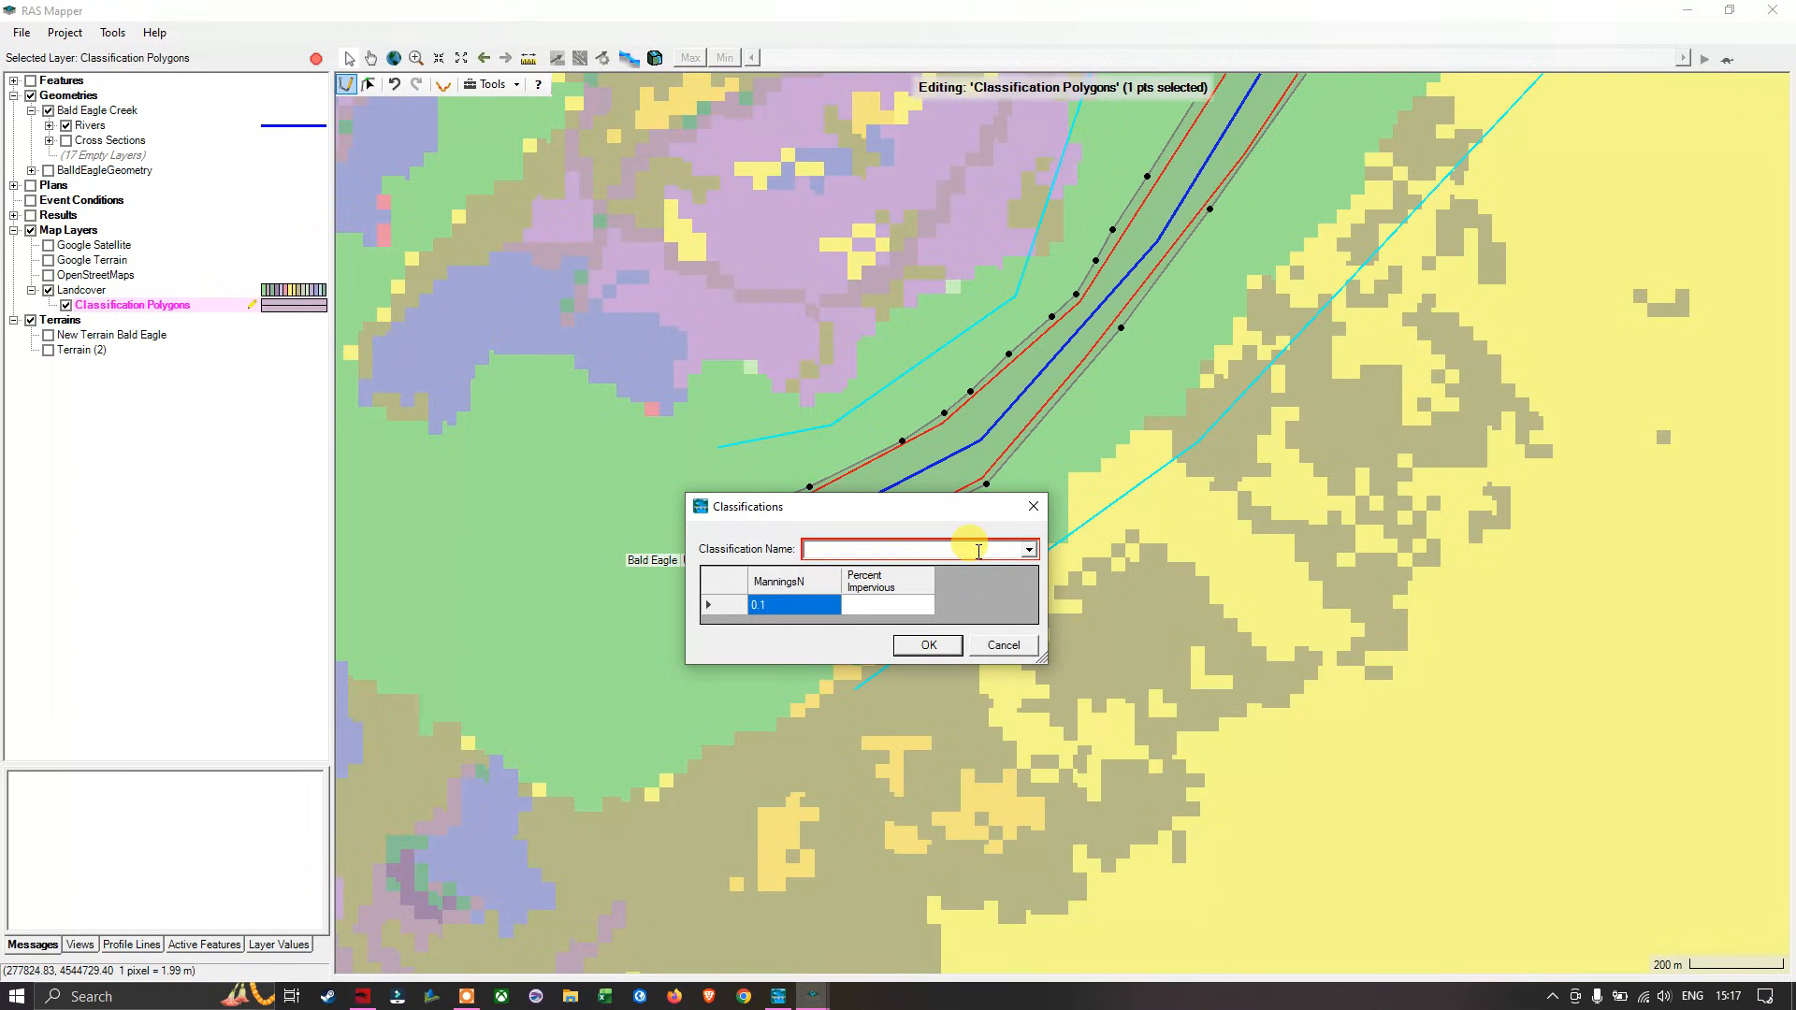
type("un")
key("Down")
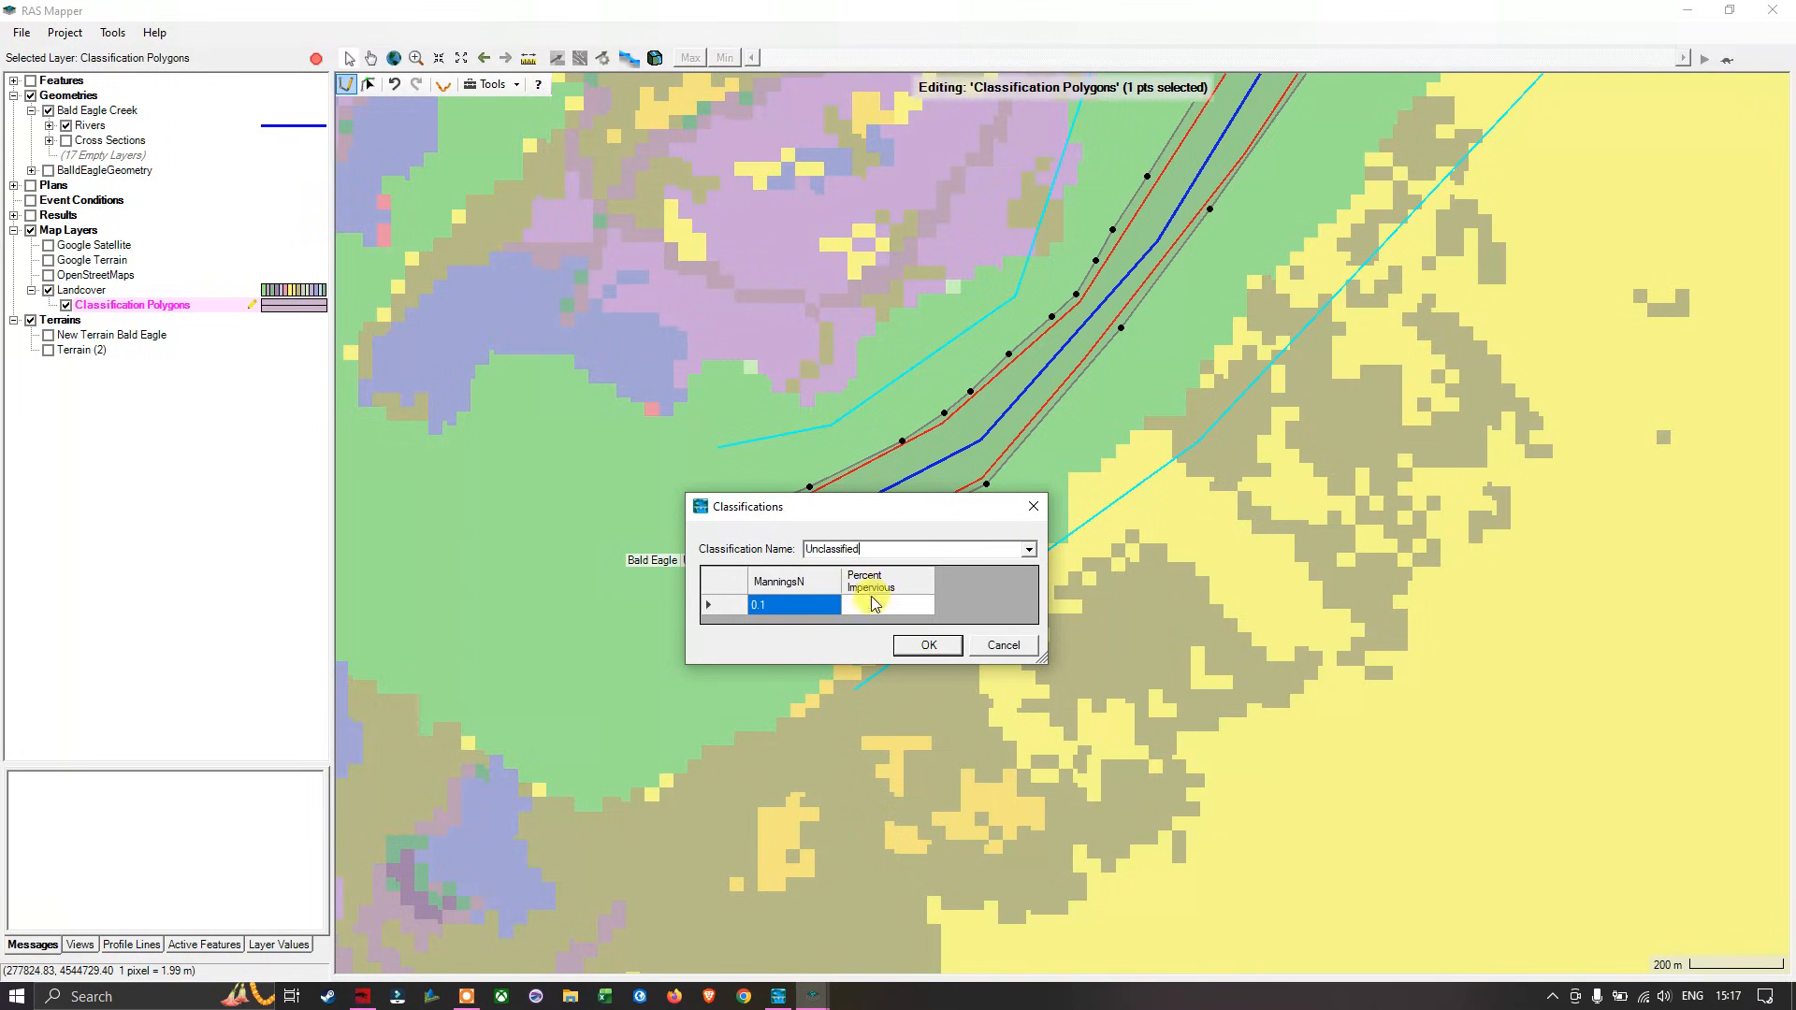
left_click(803, 608)
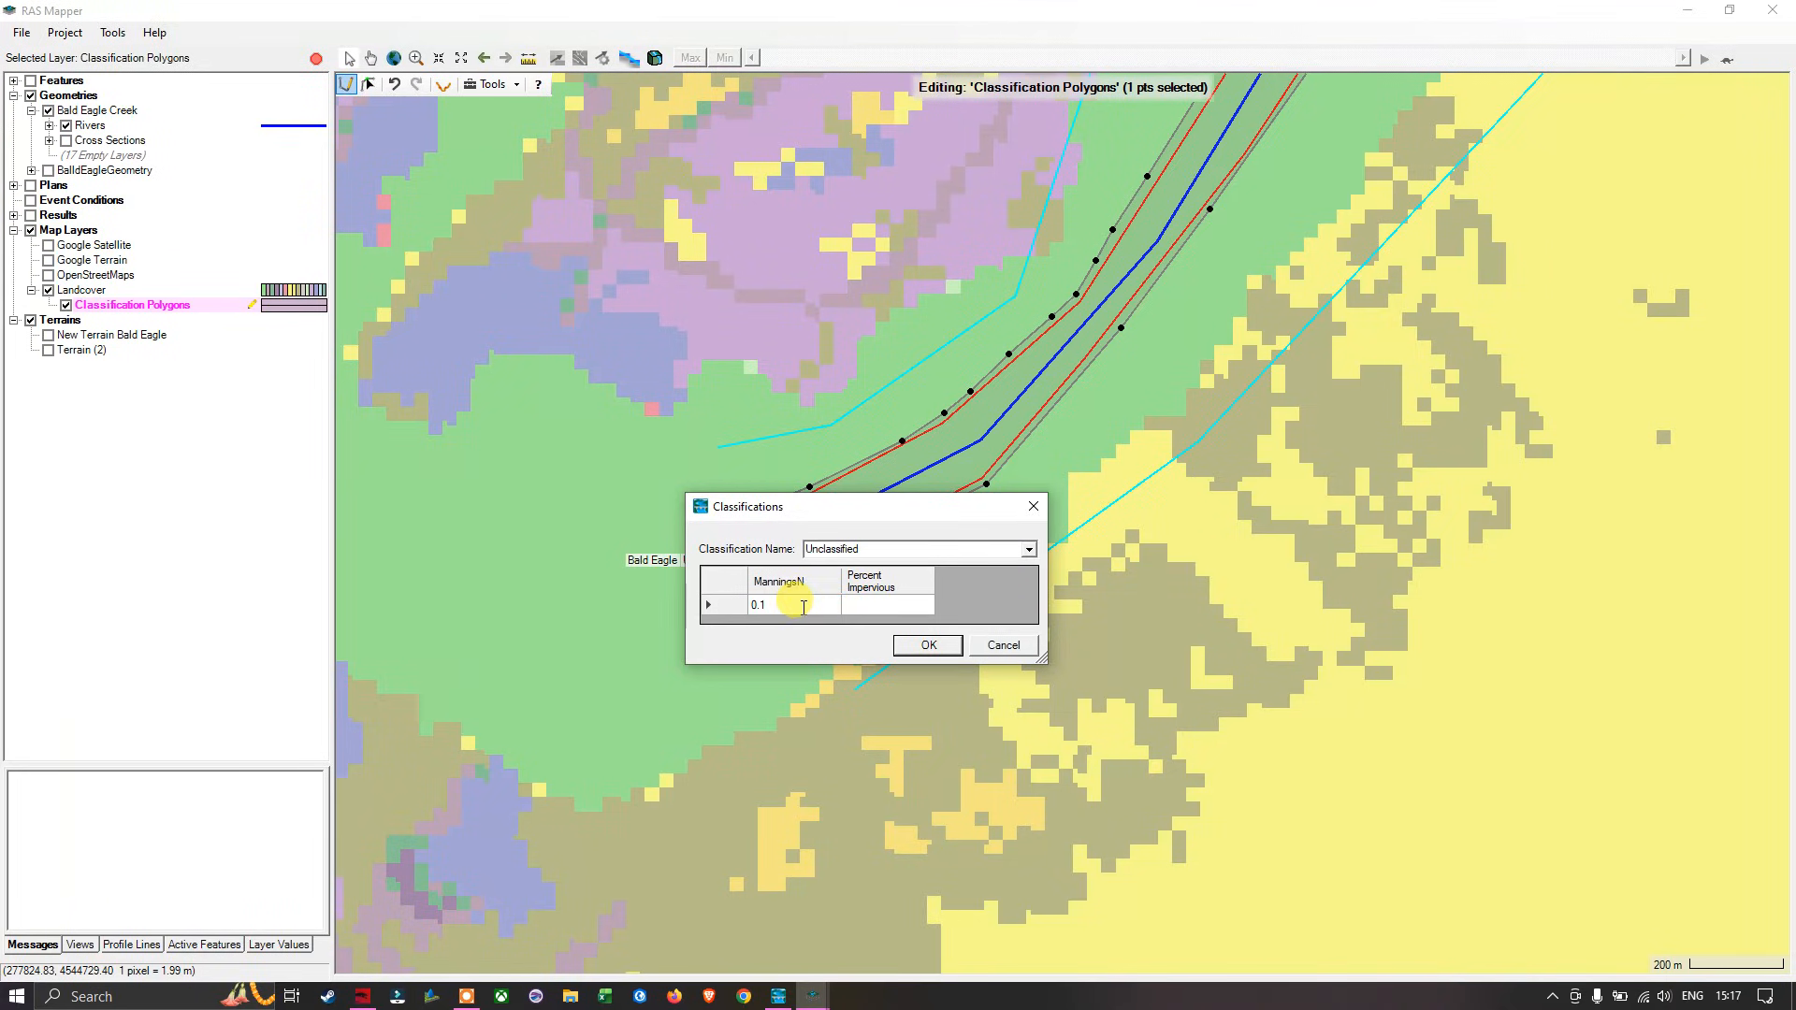
Step: Name the polygon's classification Channel, set its Manning's n to 0.035, and accept the classification
left_click(884, 549)
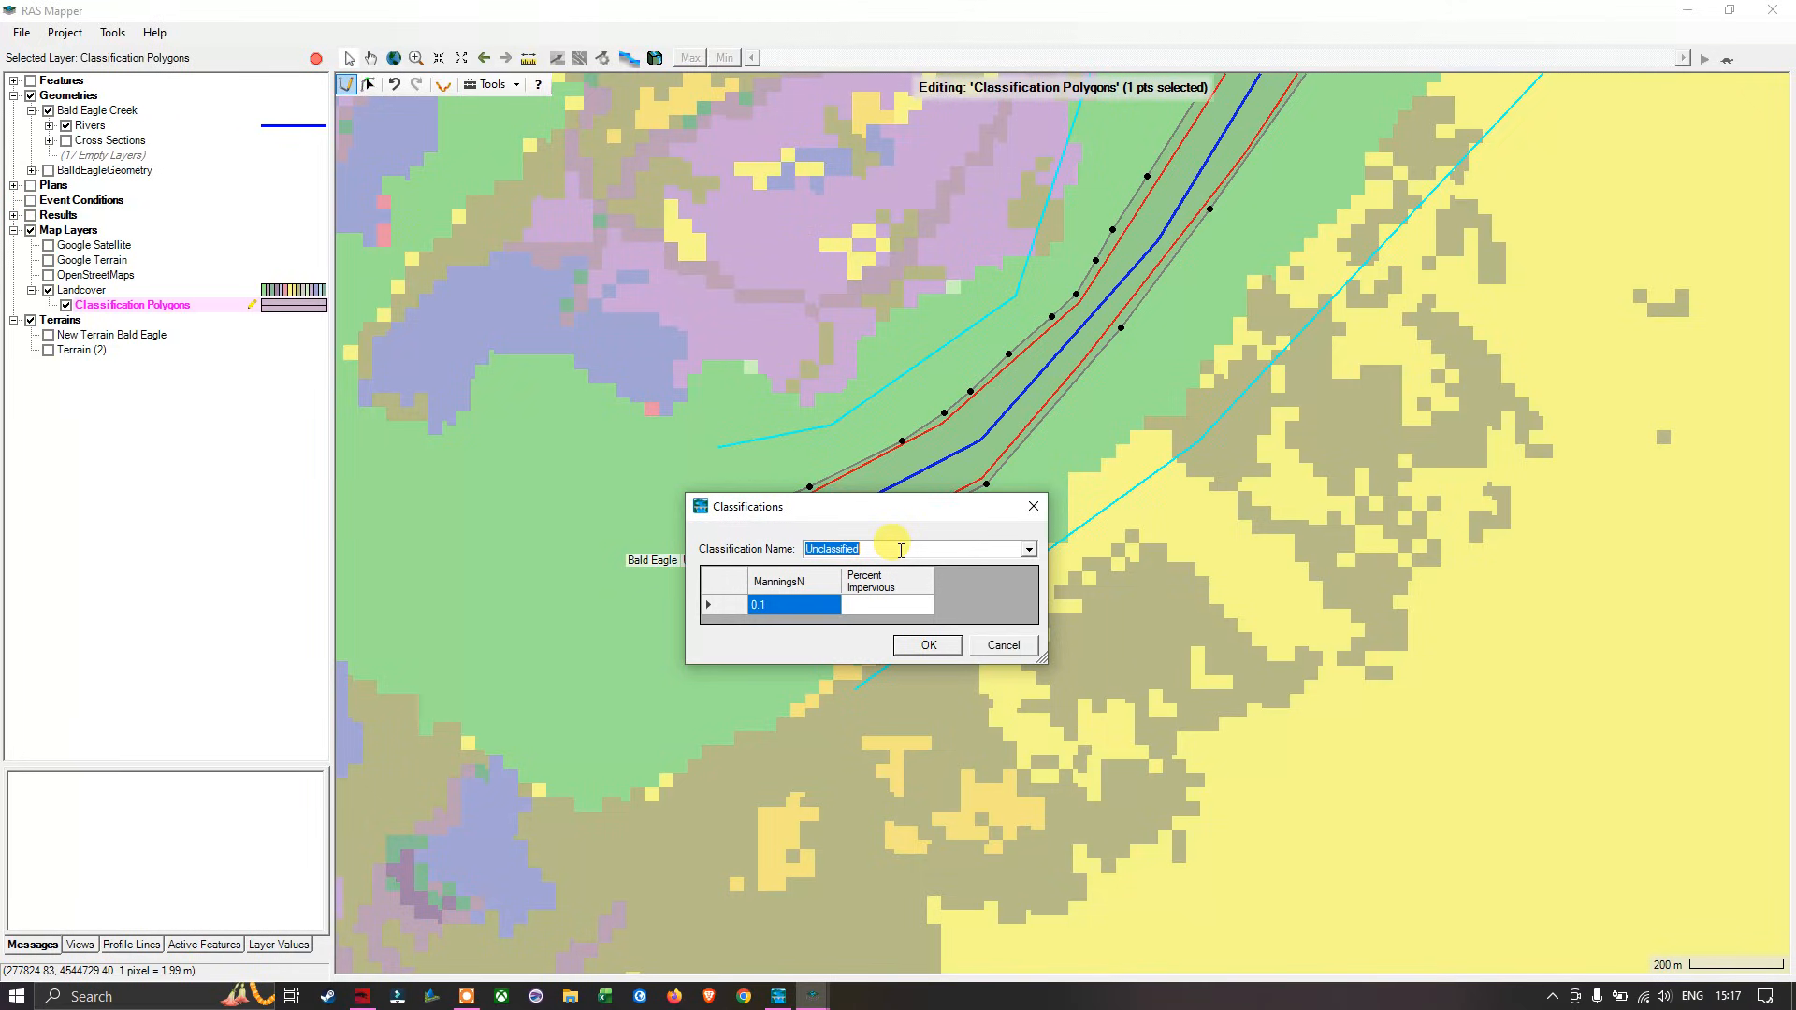
key("BackSpace")
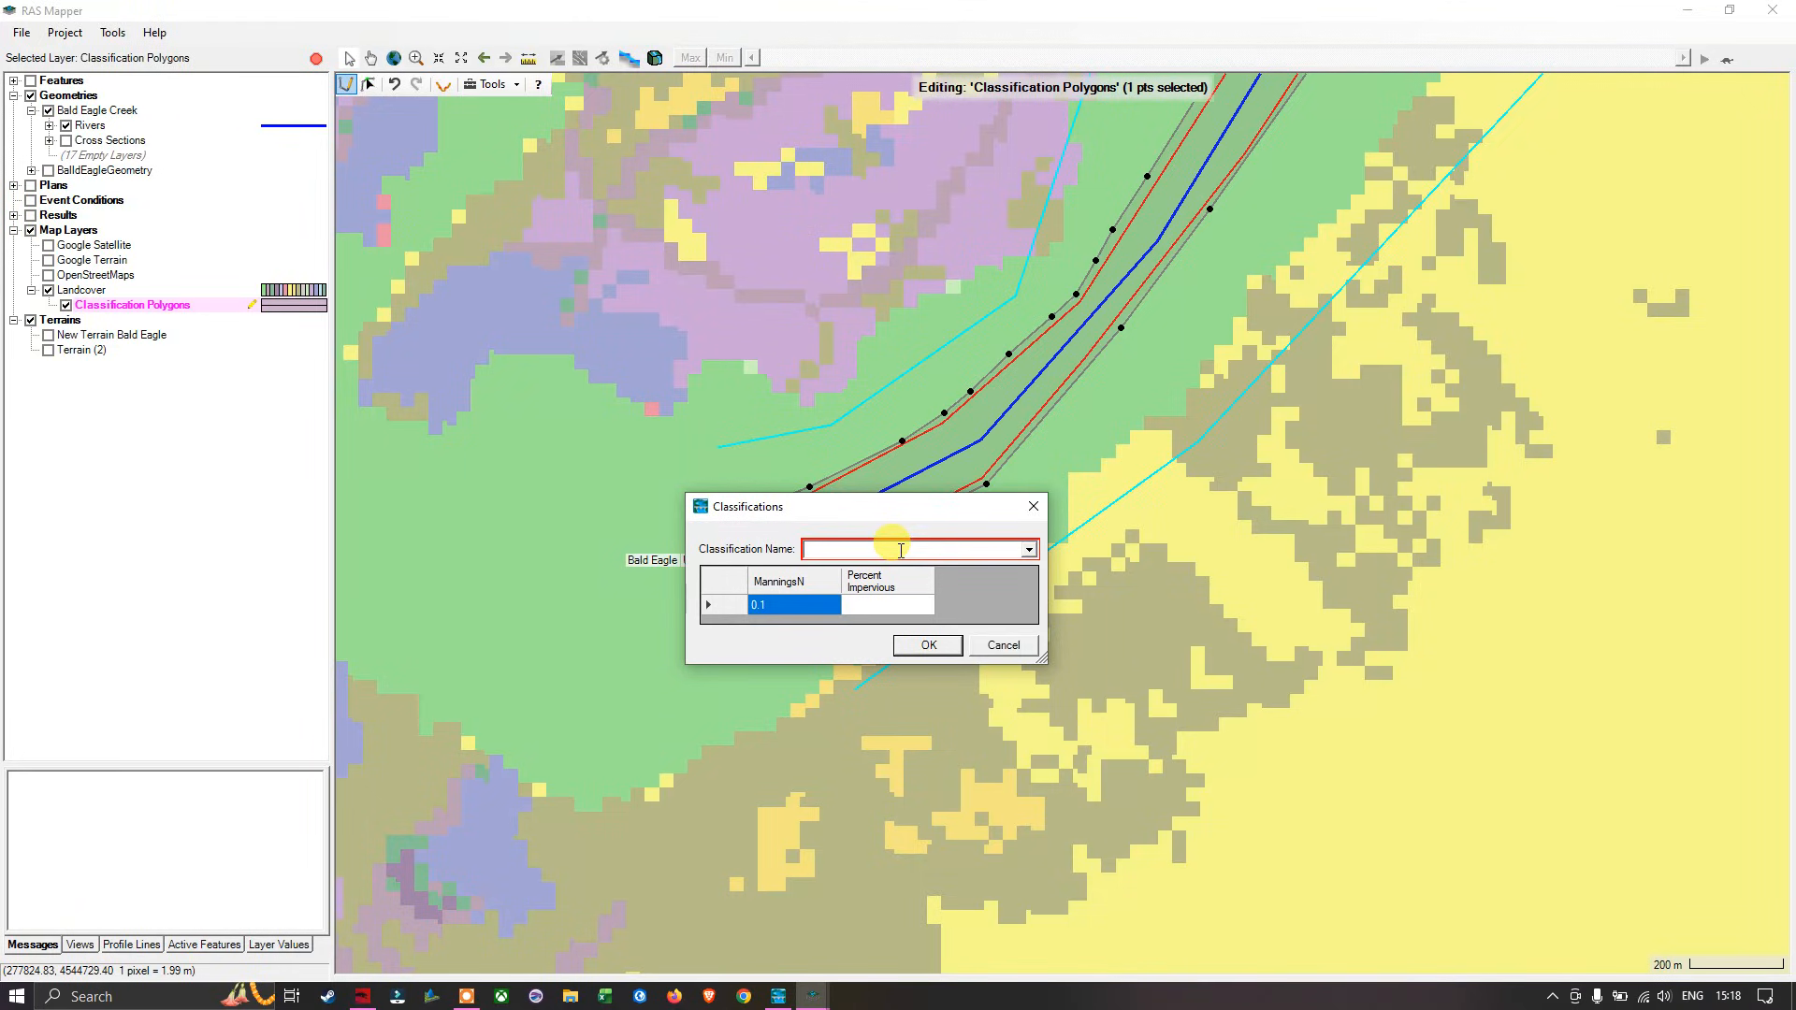
type("Channel")
left_click(784, 606)
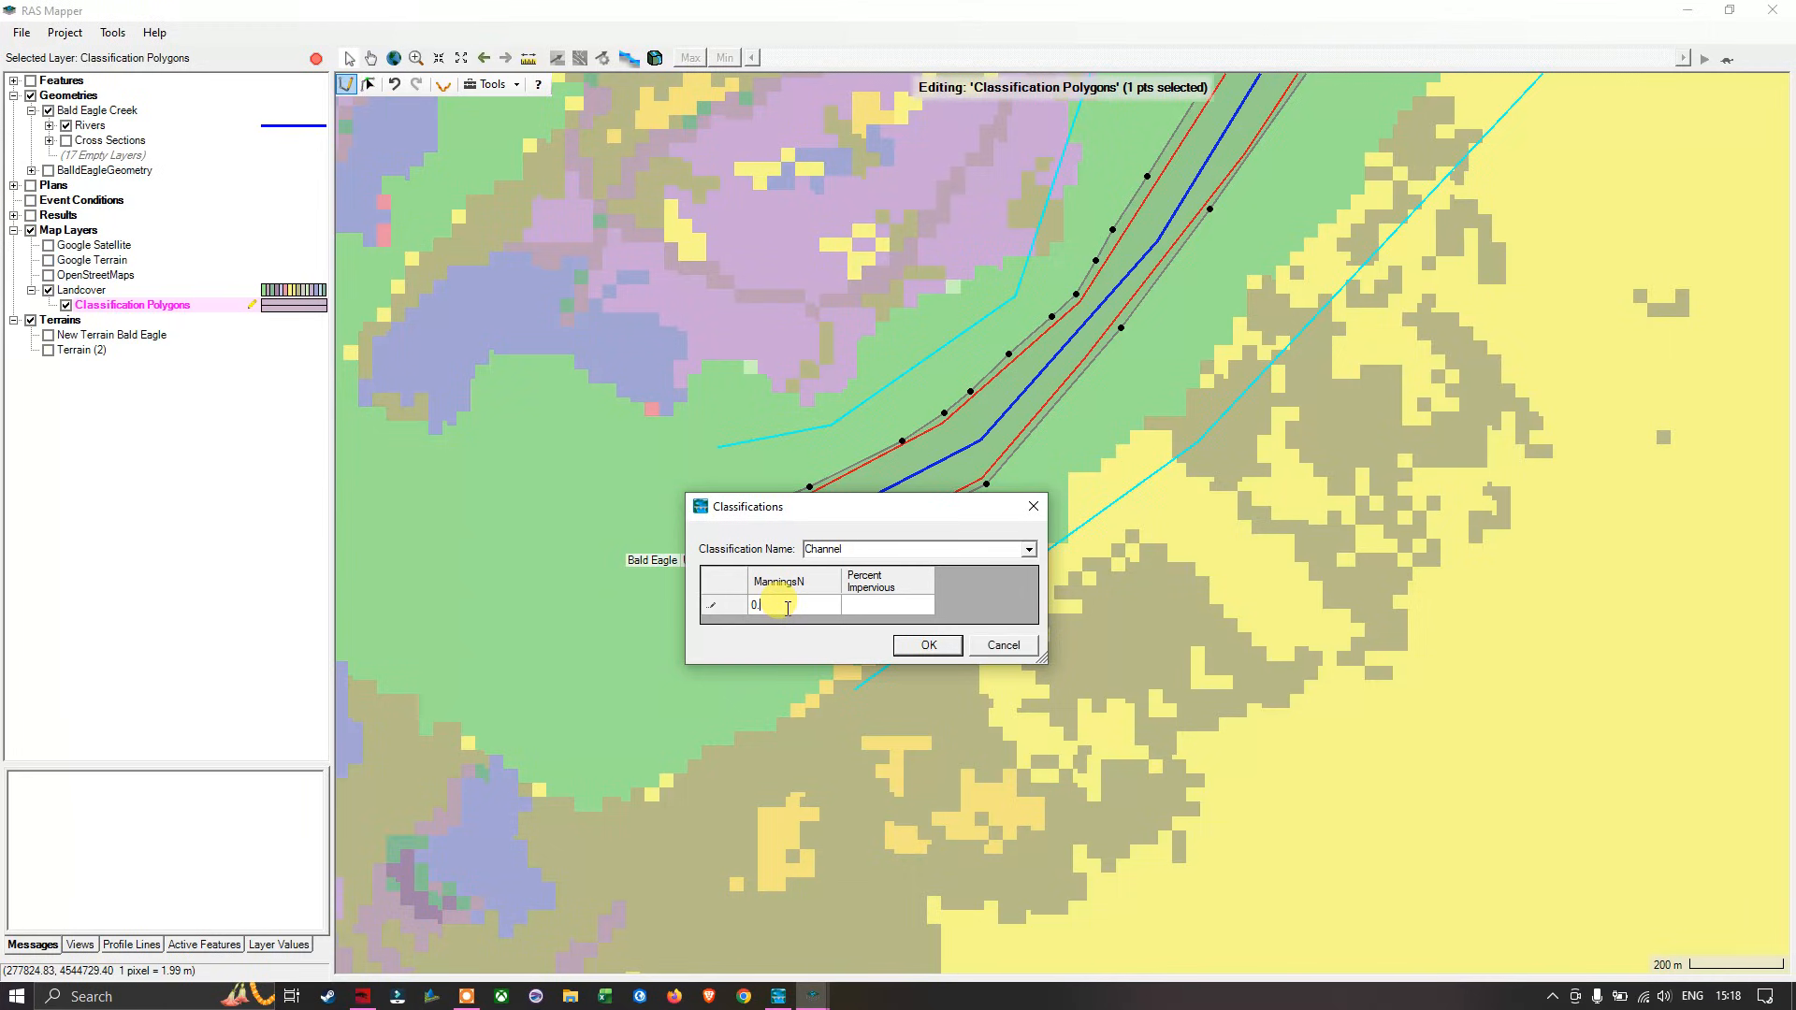
type("035")
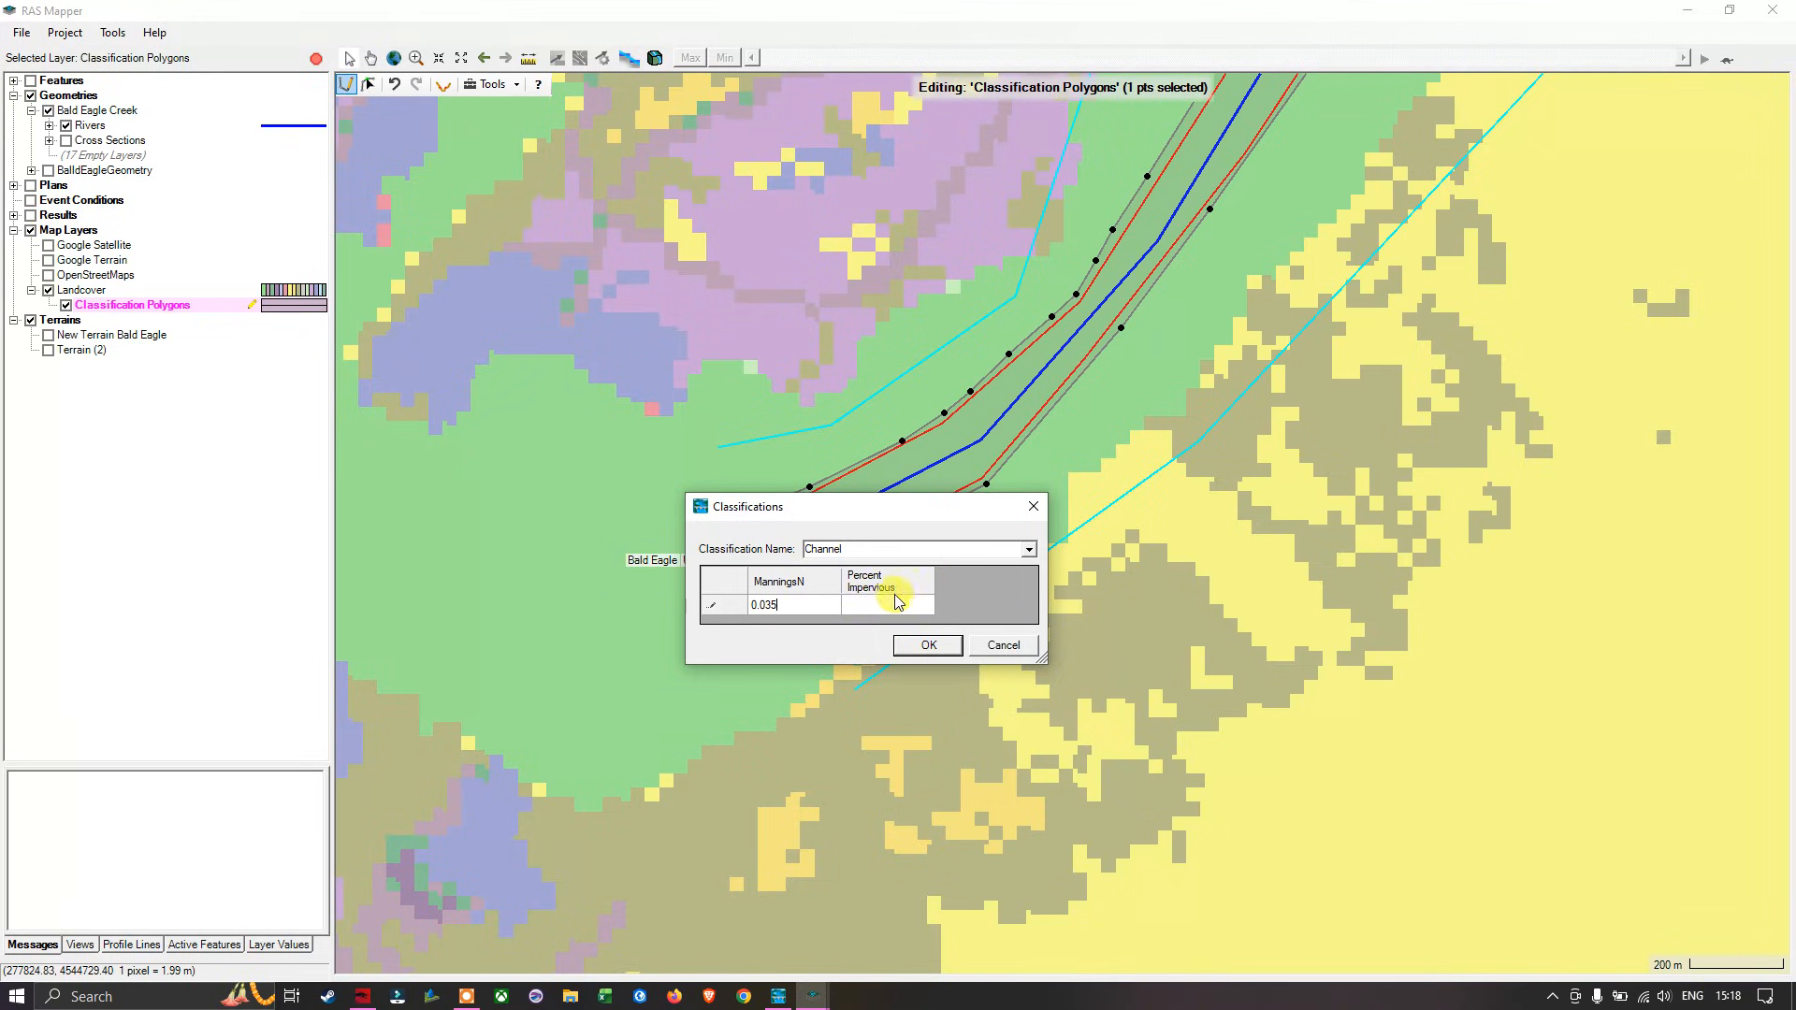
left_click(928, 645)
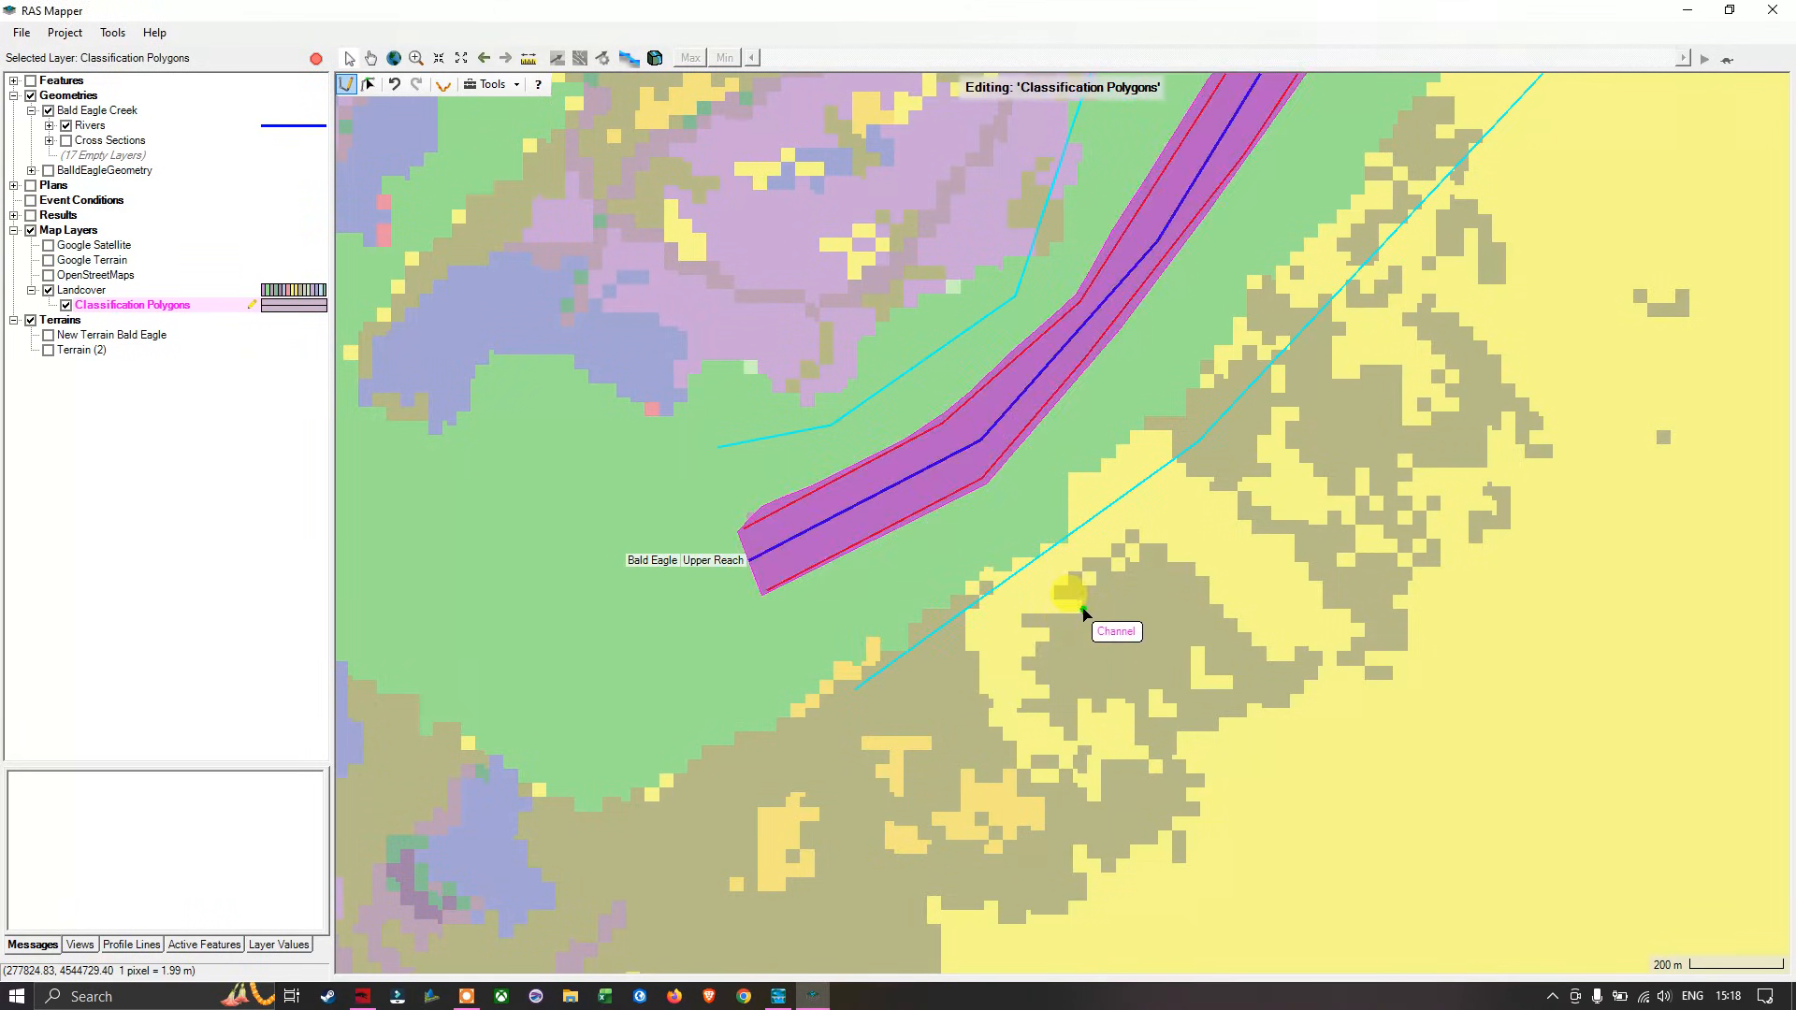
Step: Hide the Landcover layer and examine the Channel polygon's coverage along the Bald Eagle Upper Reach
scroll(1083, 613, "down", 2)
scroll(1083, 613, "down", 2)
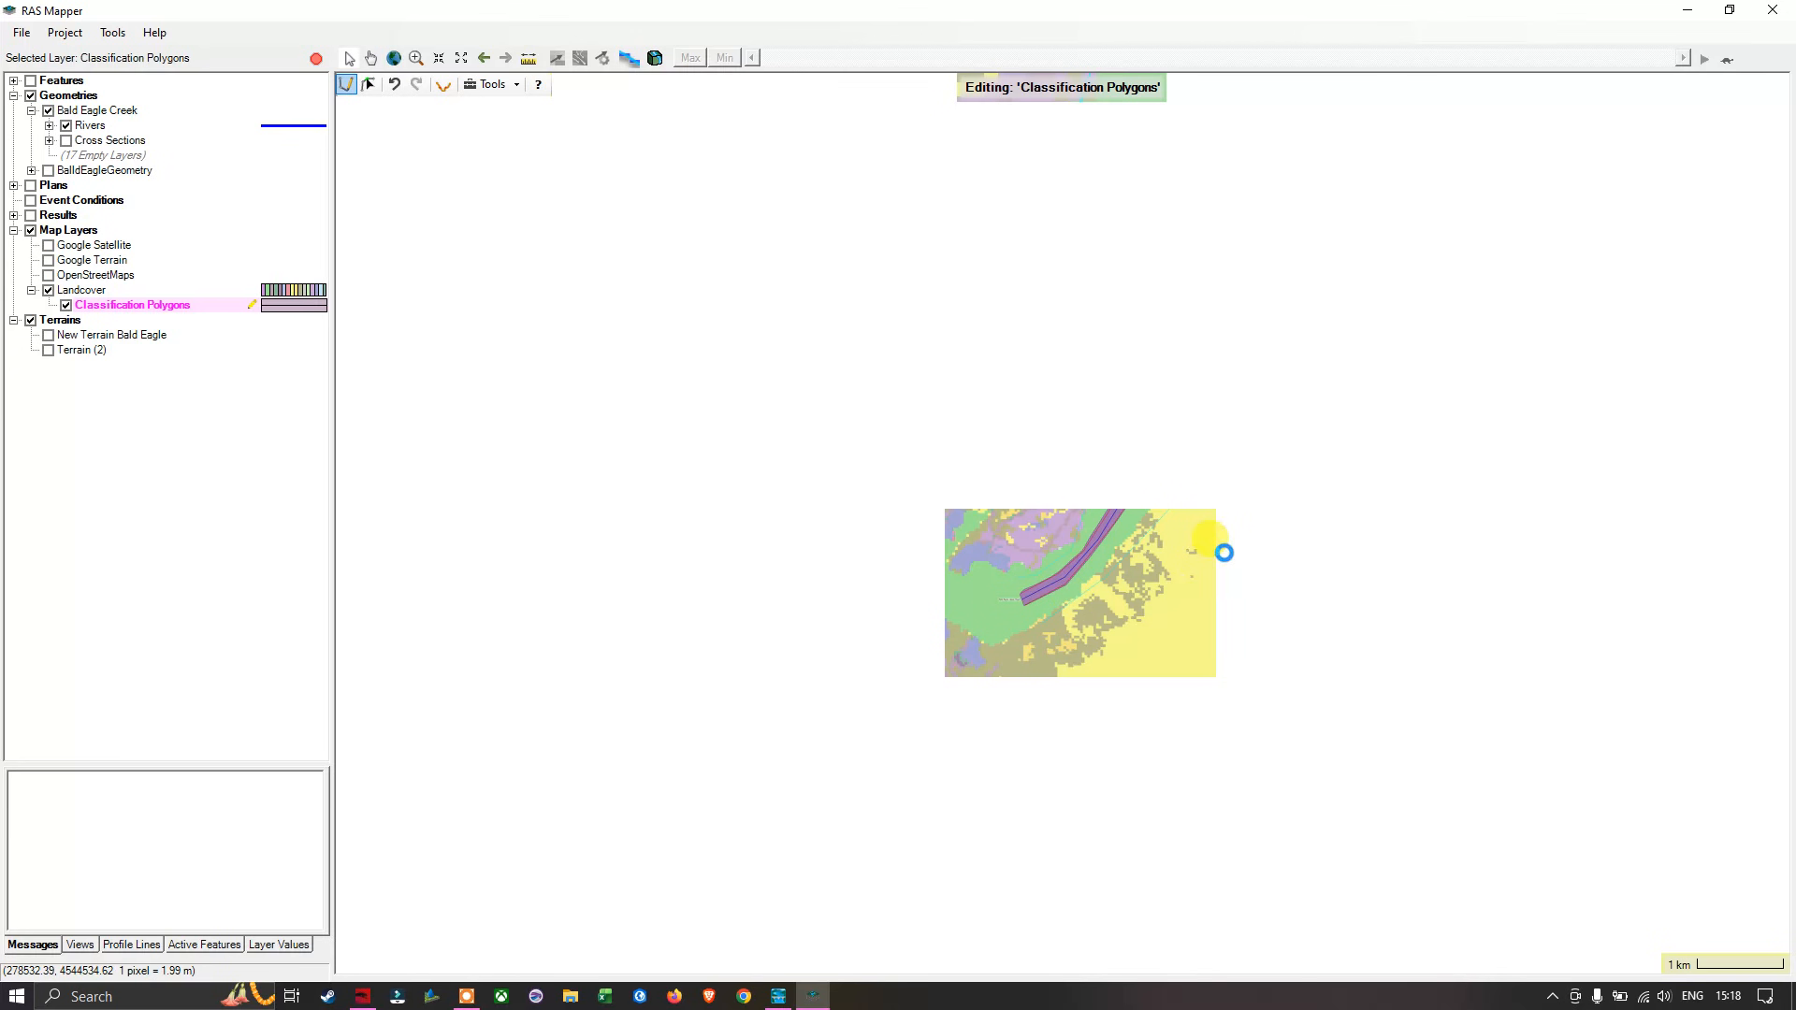
scroll(1406, 515, "down", 2)
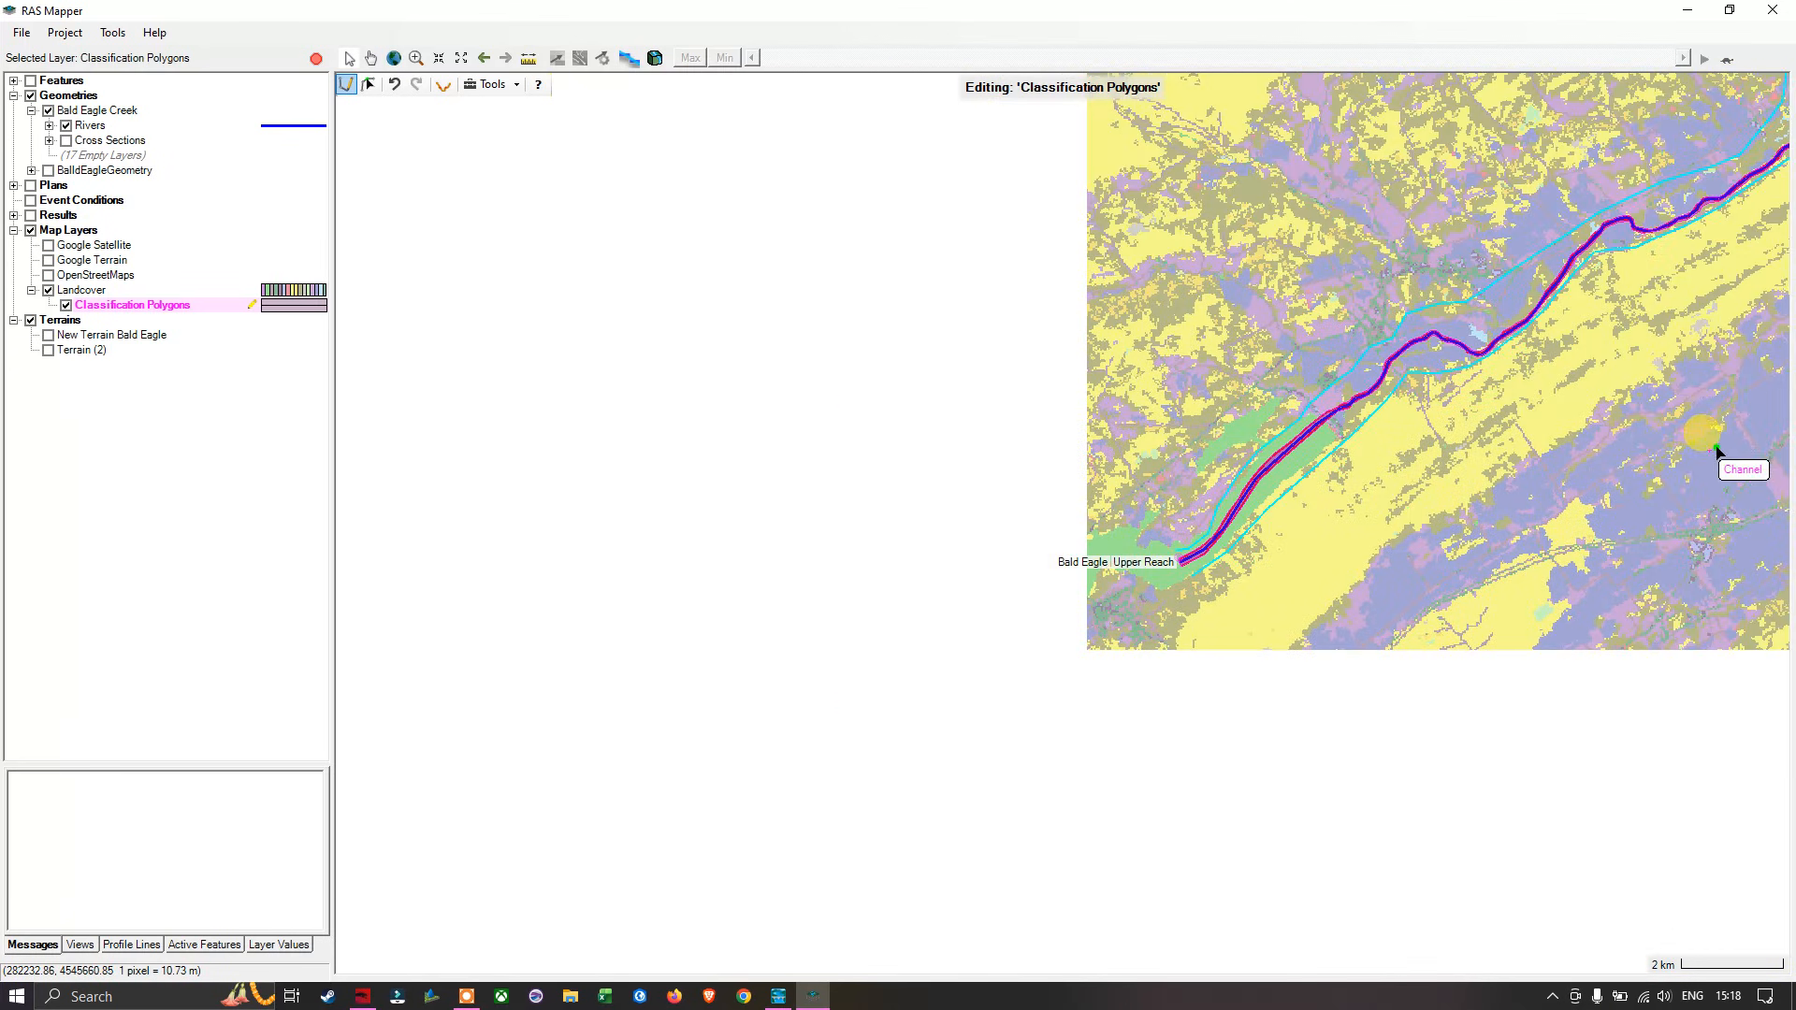
left_click_drag(1718, 449, 1234, 574)
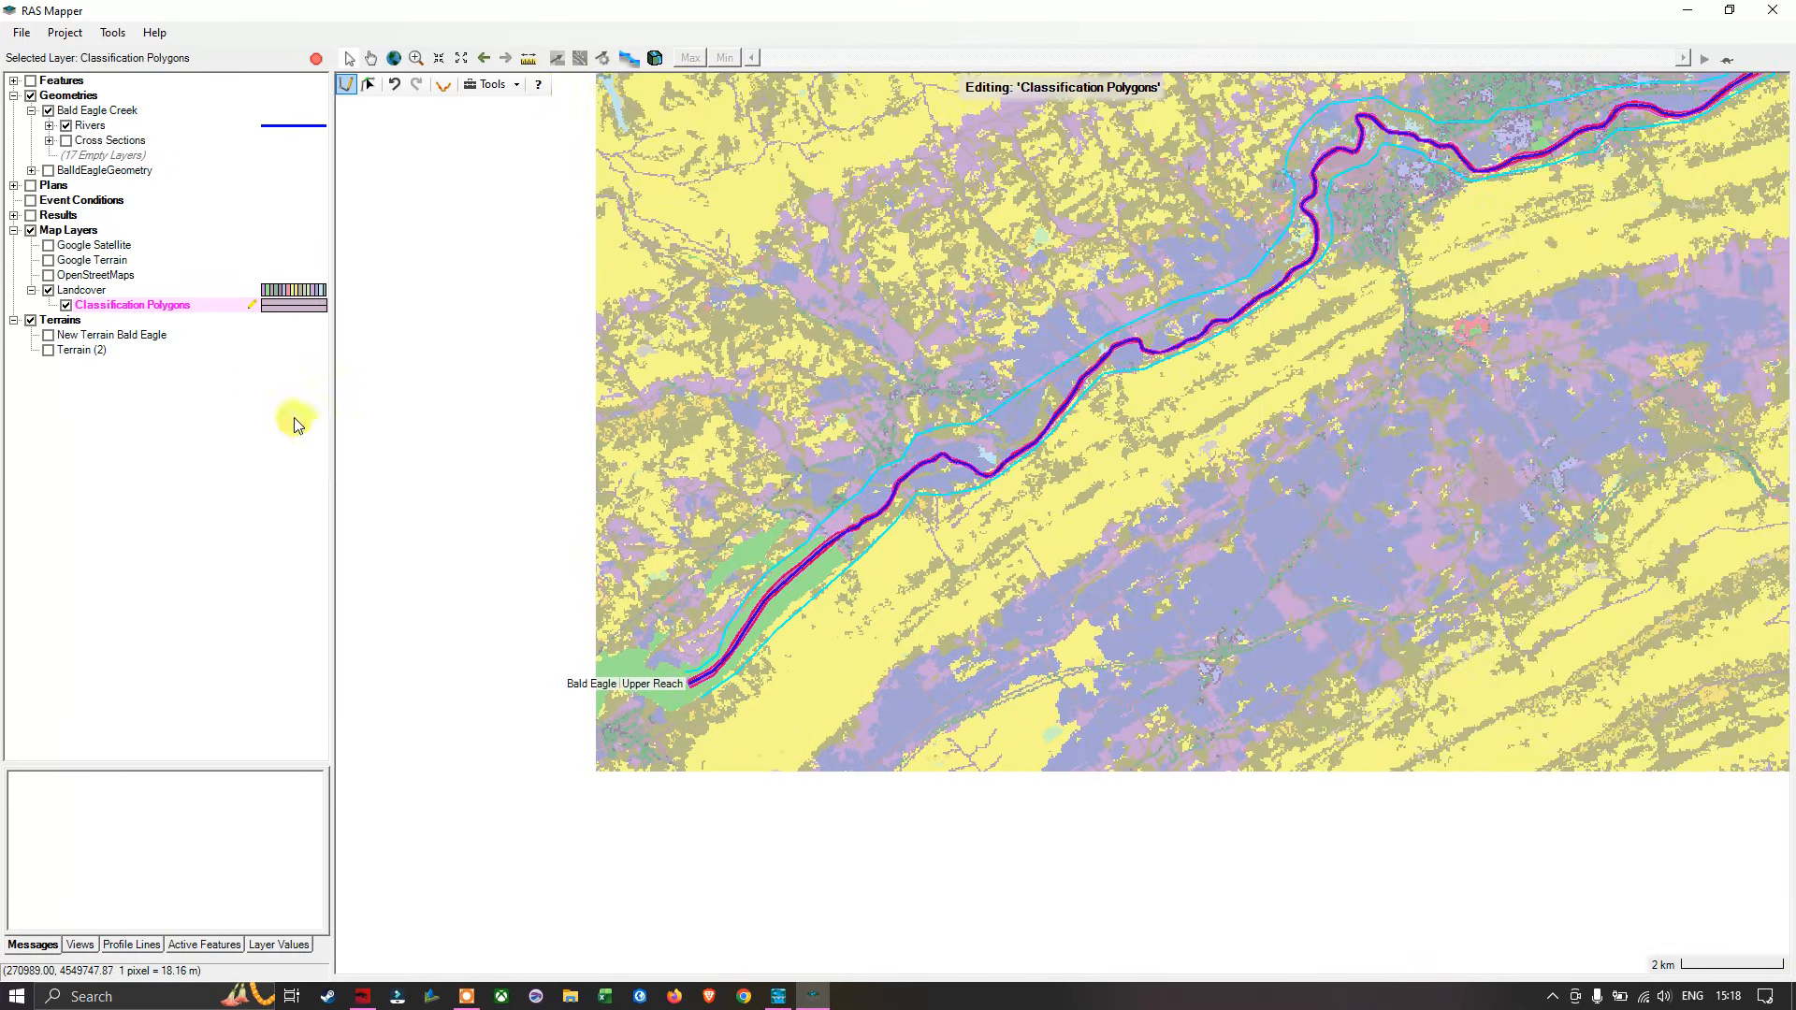
left_click(49, 291)
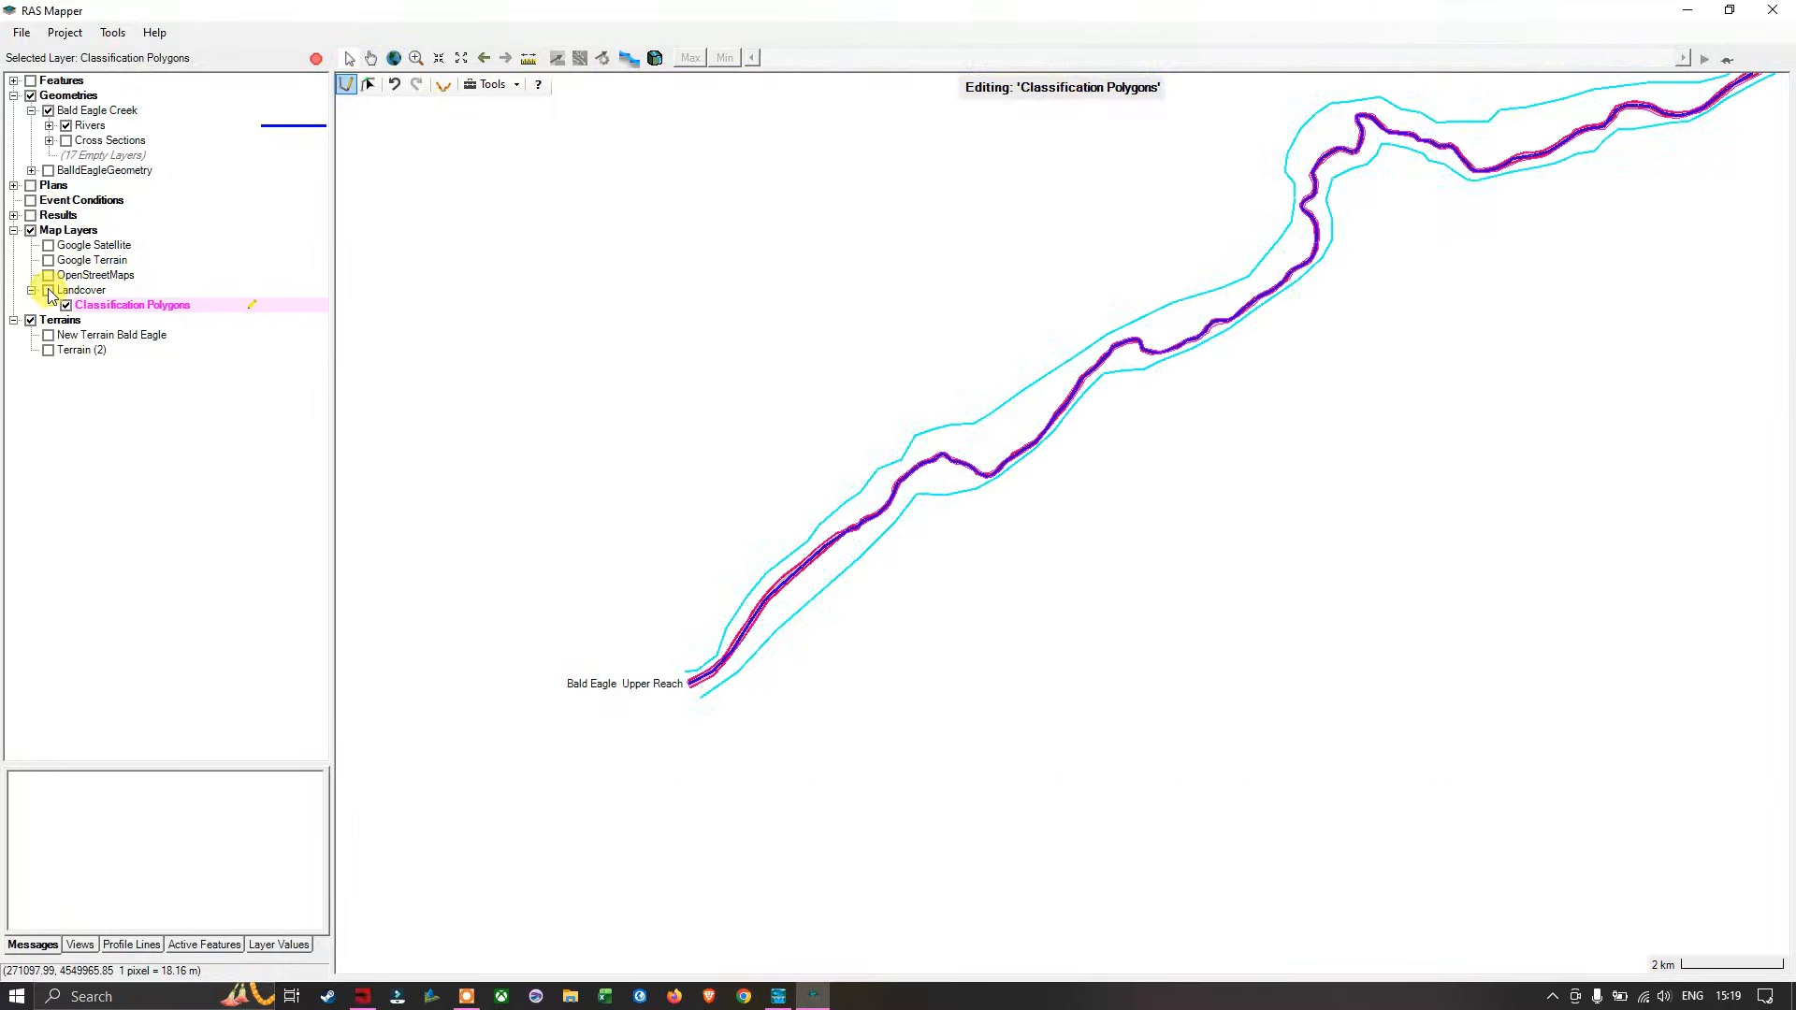
left_click(871, 560)
scroll(871, 561, "up", 3)
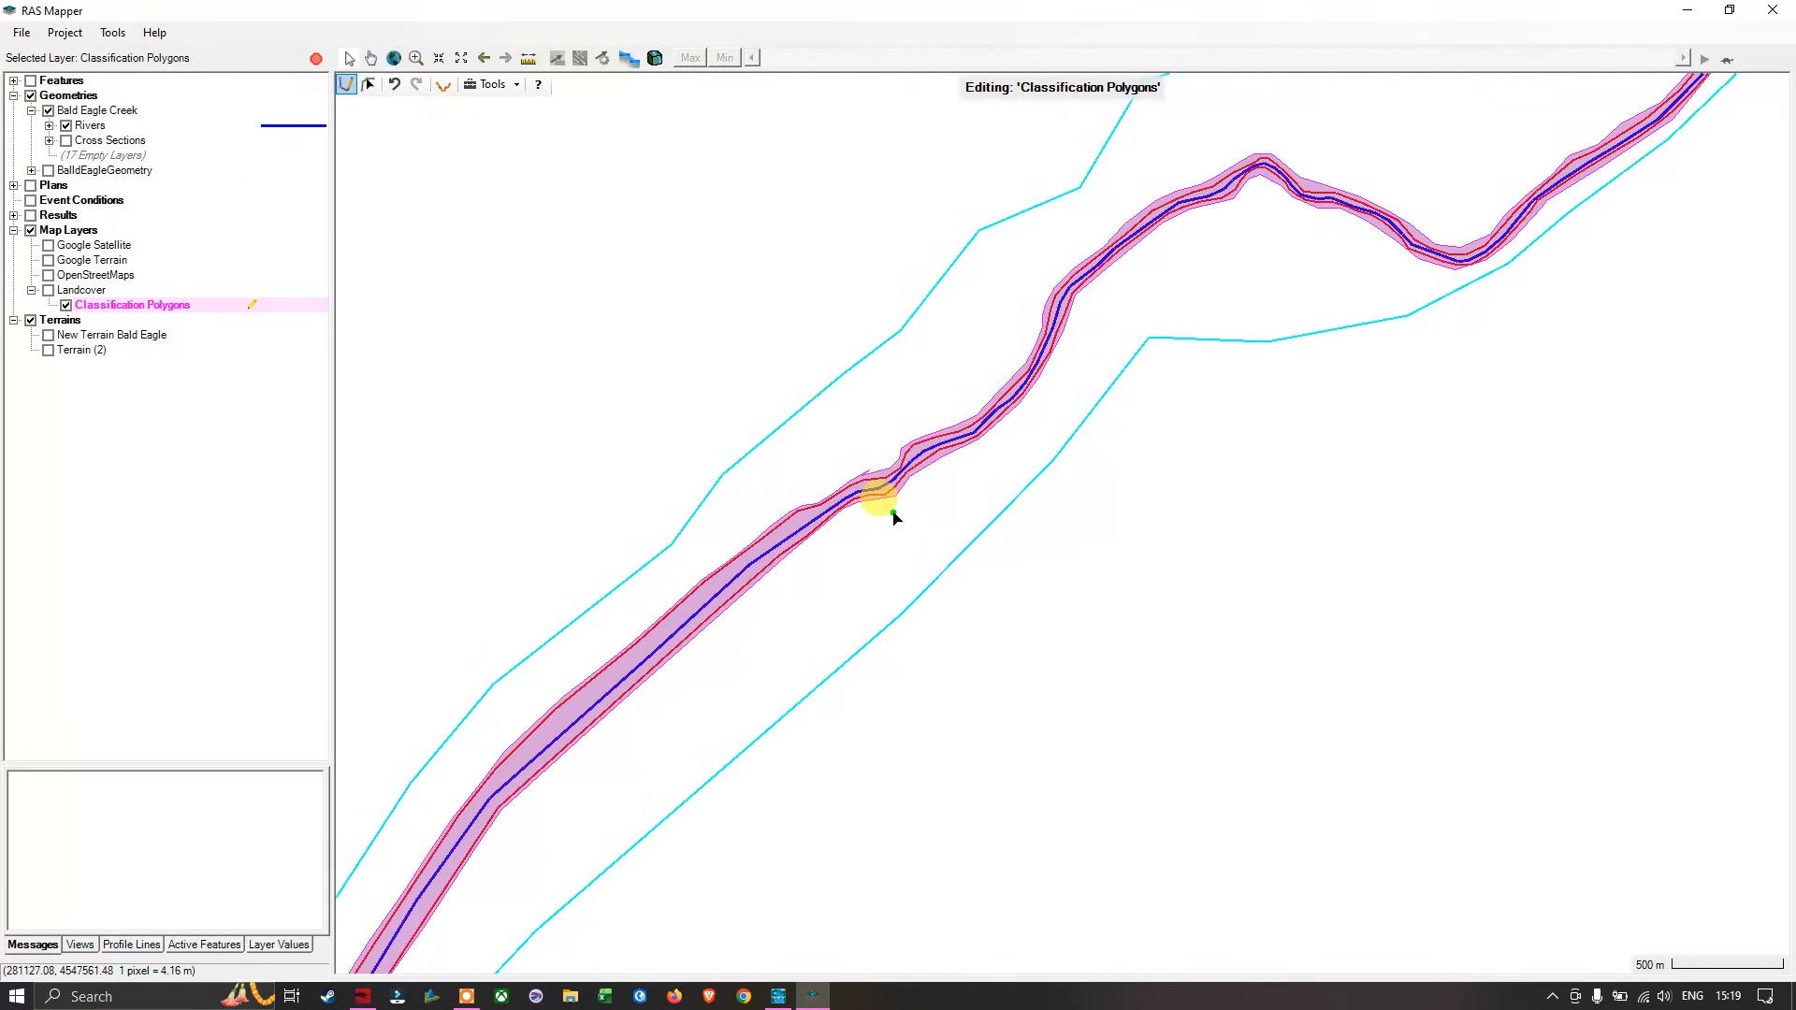
scroll(893, 518, "down", 2)
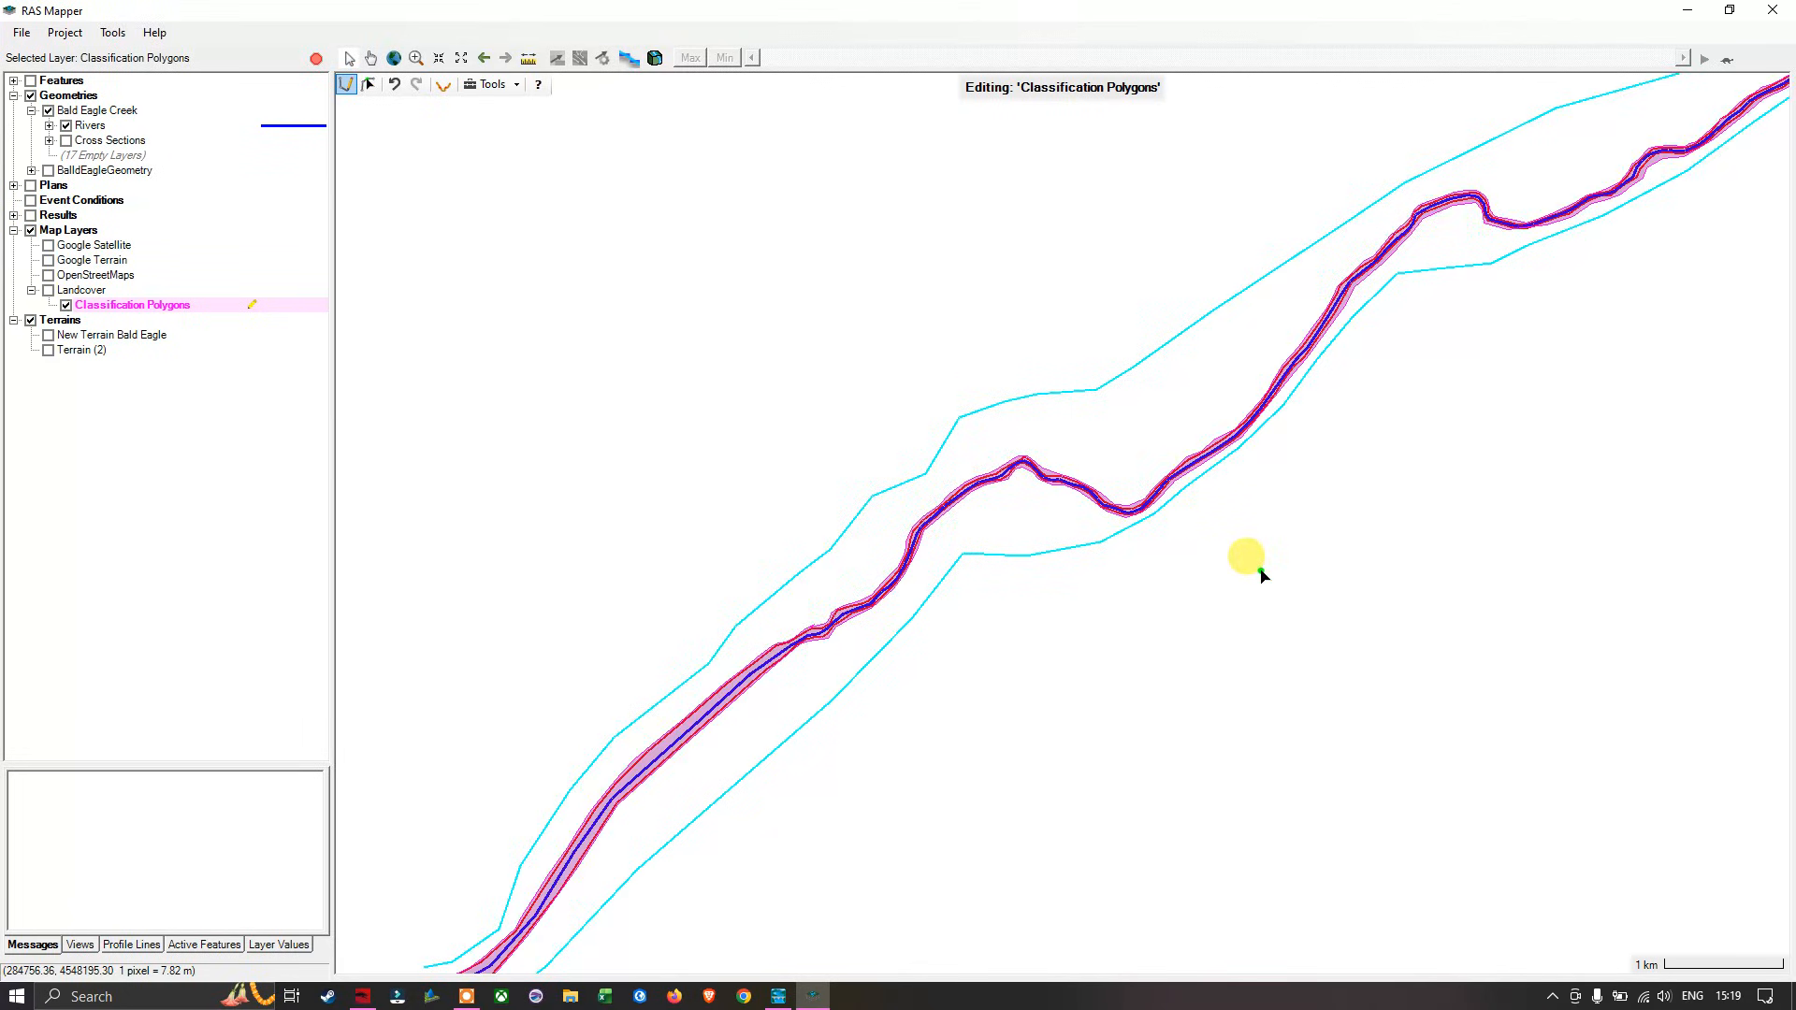
scroll(1319, 523, "down", 1)
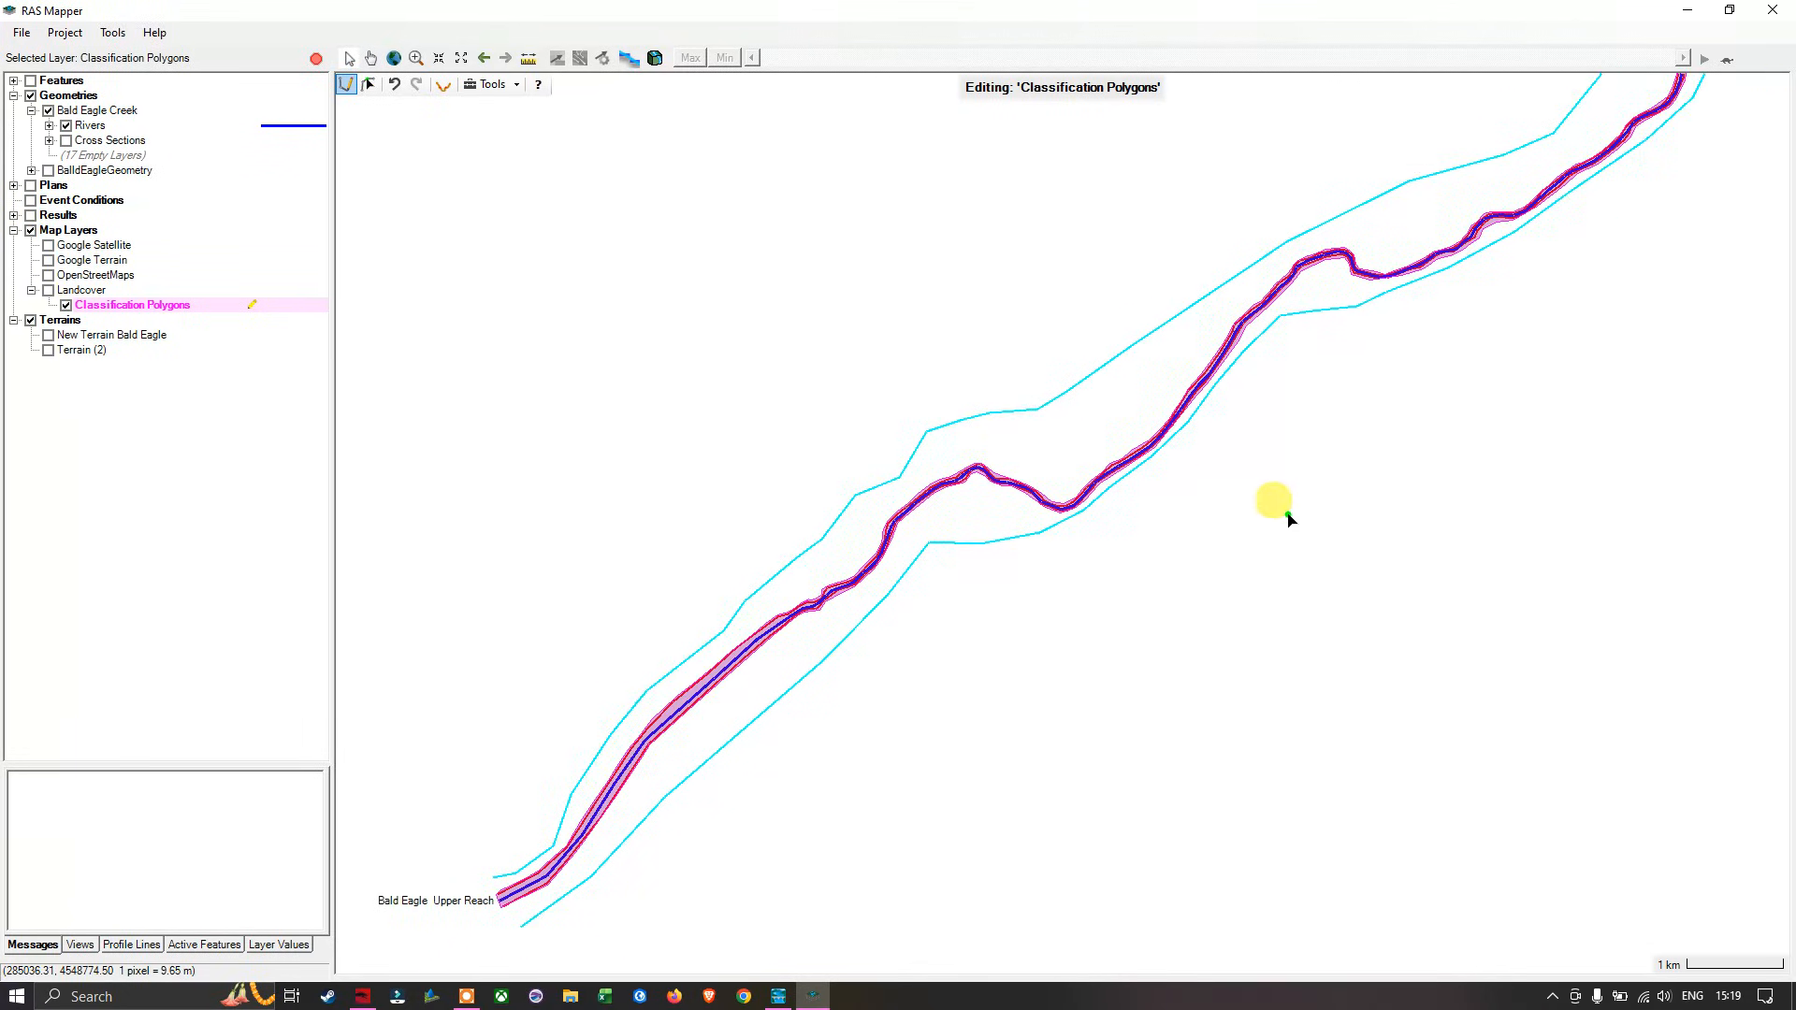
left_click_drag(1351, 513, 1251, 578)
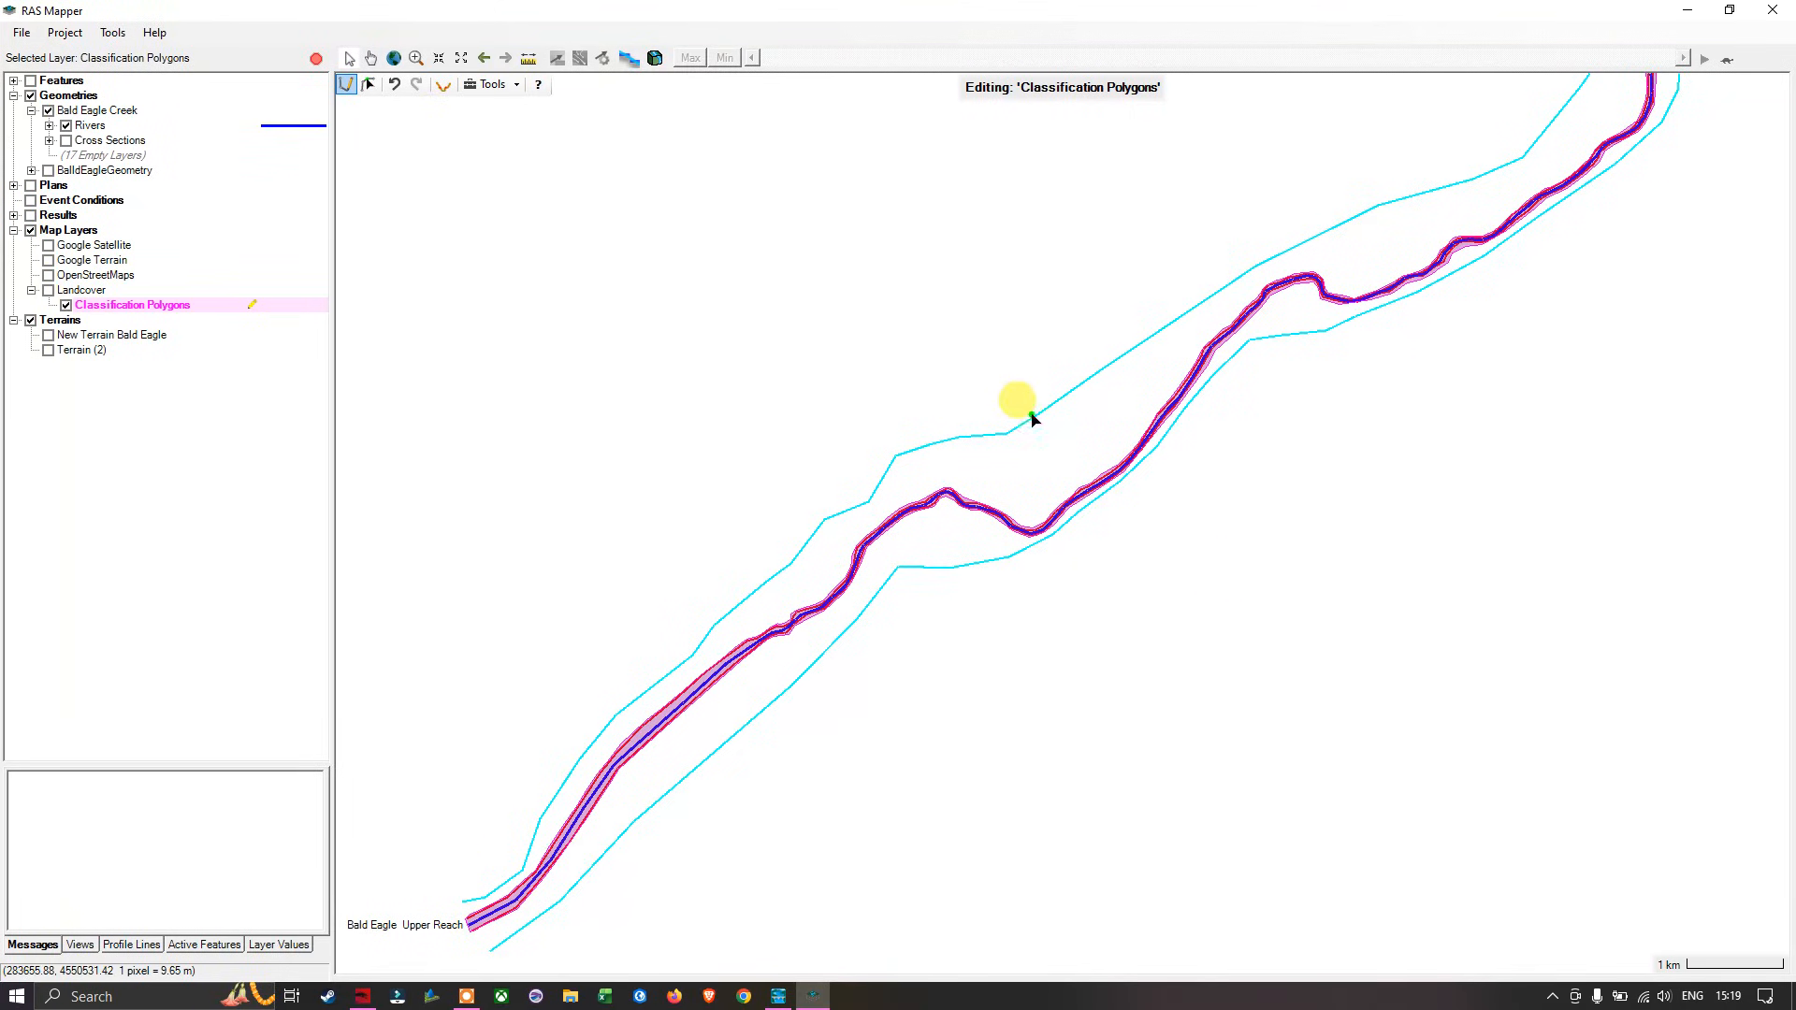
Step: Stop editing the Classification Polygons layer and save its edits
left_click(347, 88)
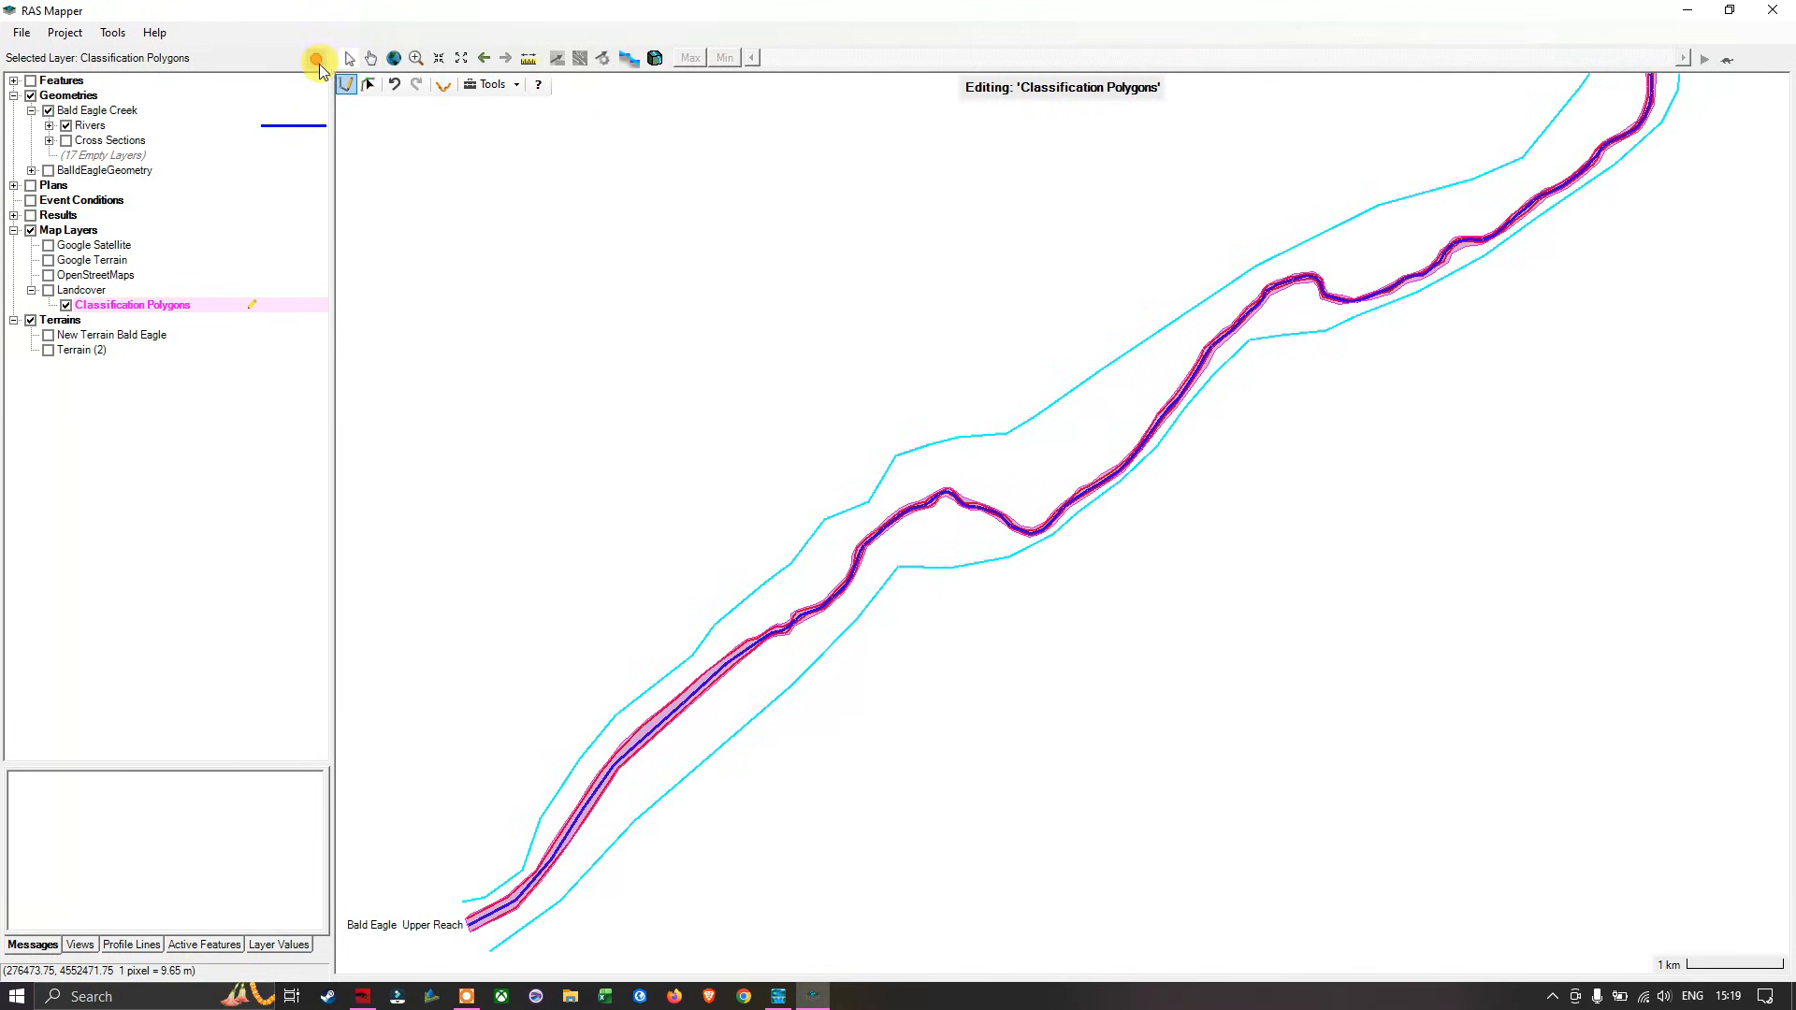
right_click(176, 315)
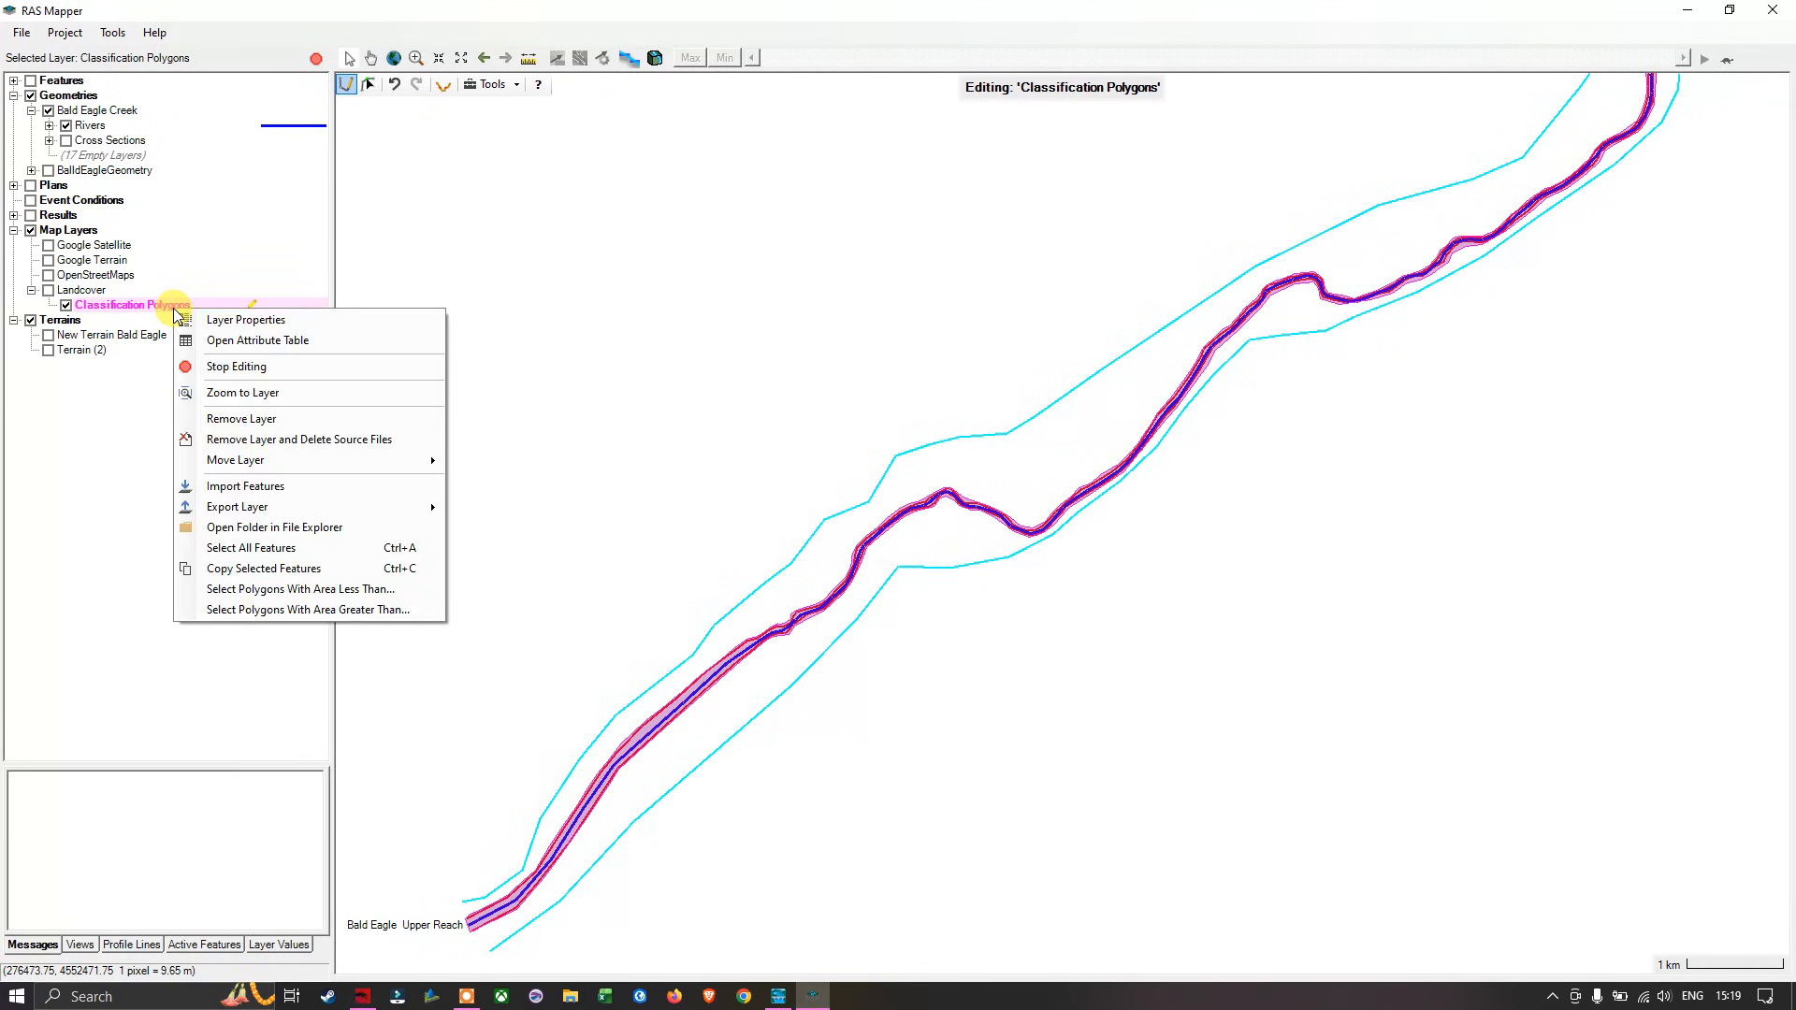
left_click(234, 369)
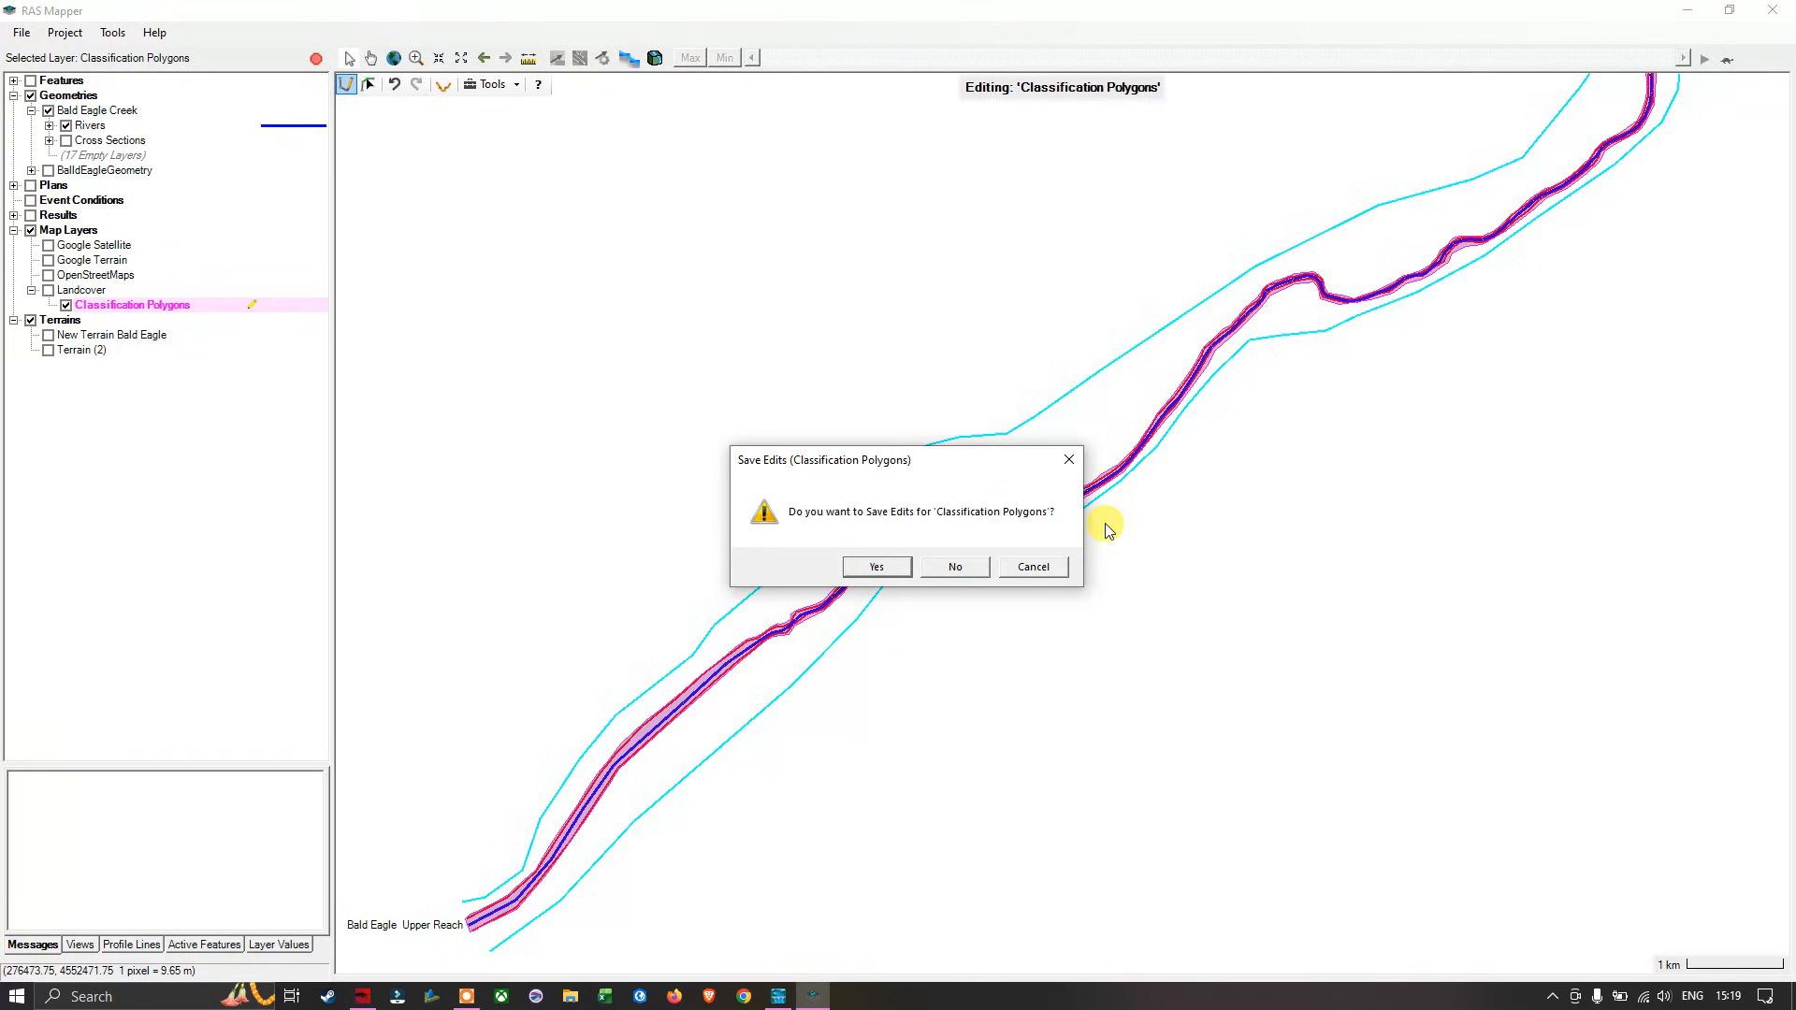
left_click(884, 570)
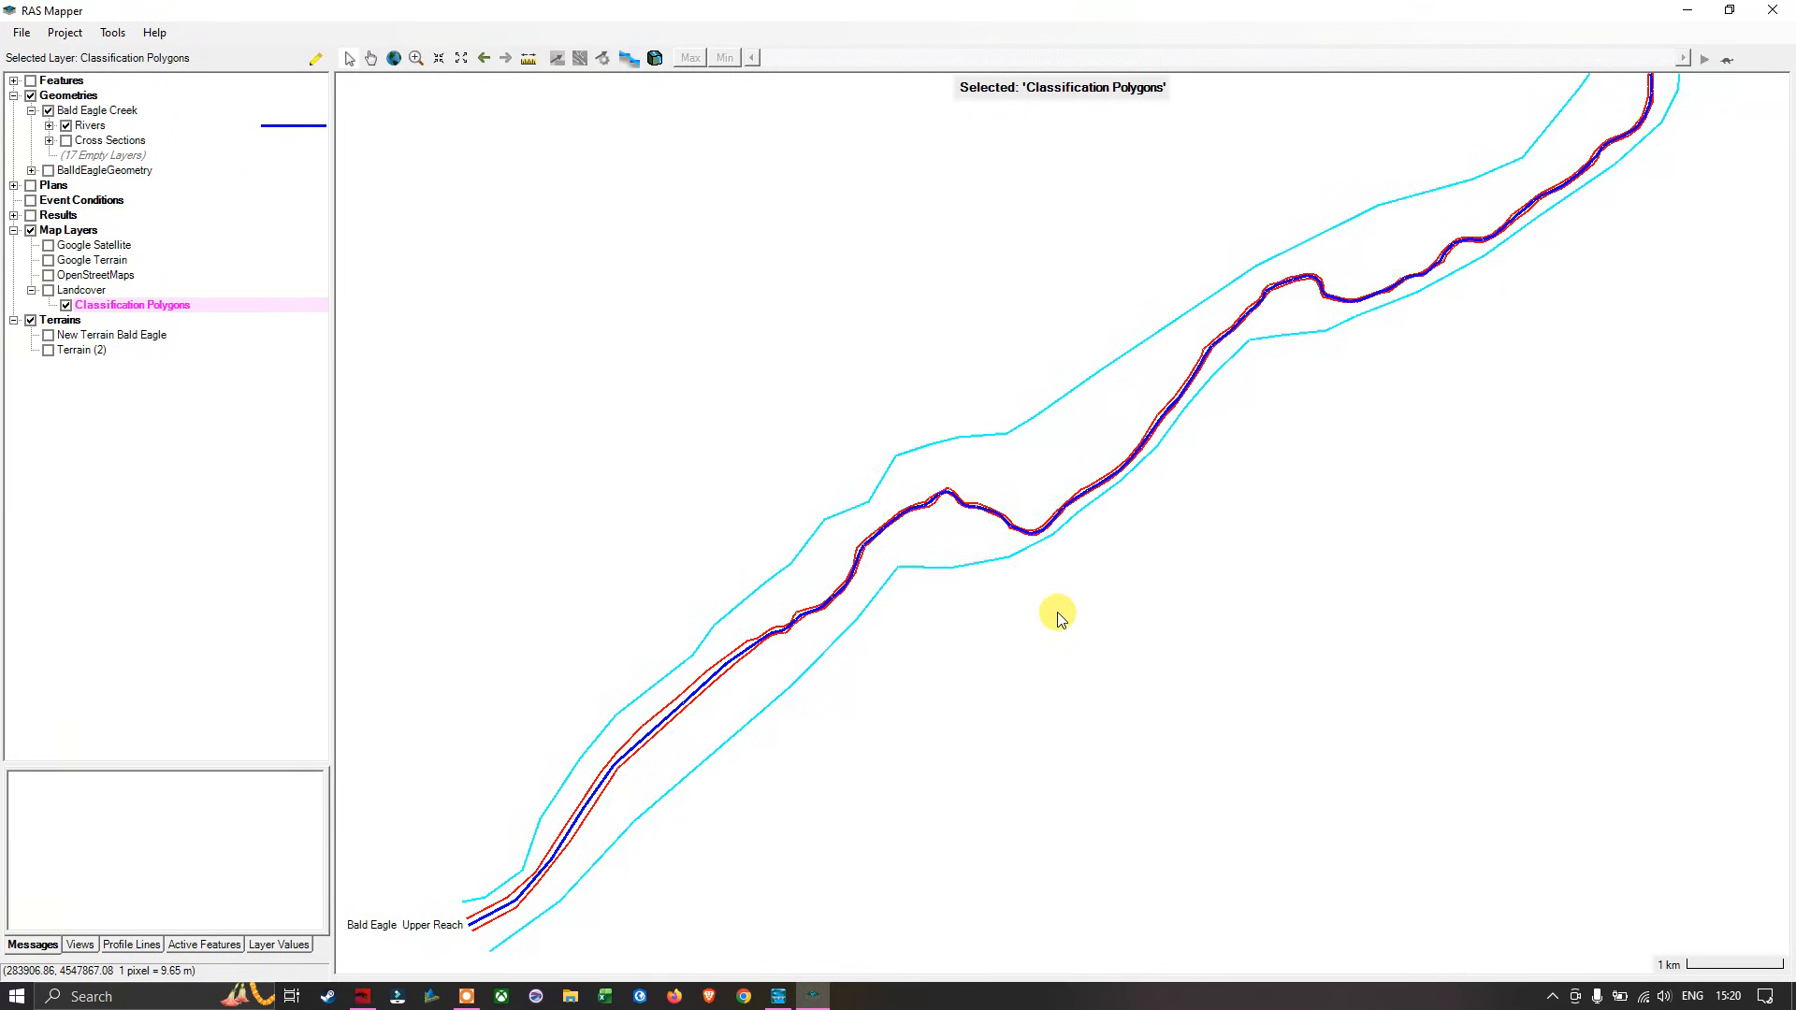
Step: Show the Landcover layer and inspect the Channel polygon against the surrounding landcover along the creek
scroll(1058, 618, "down", 2)
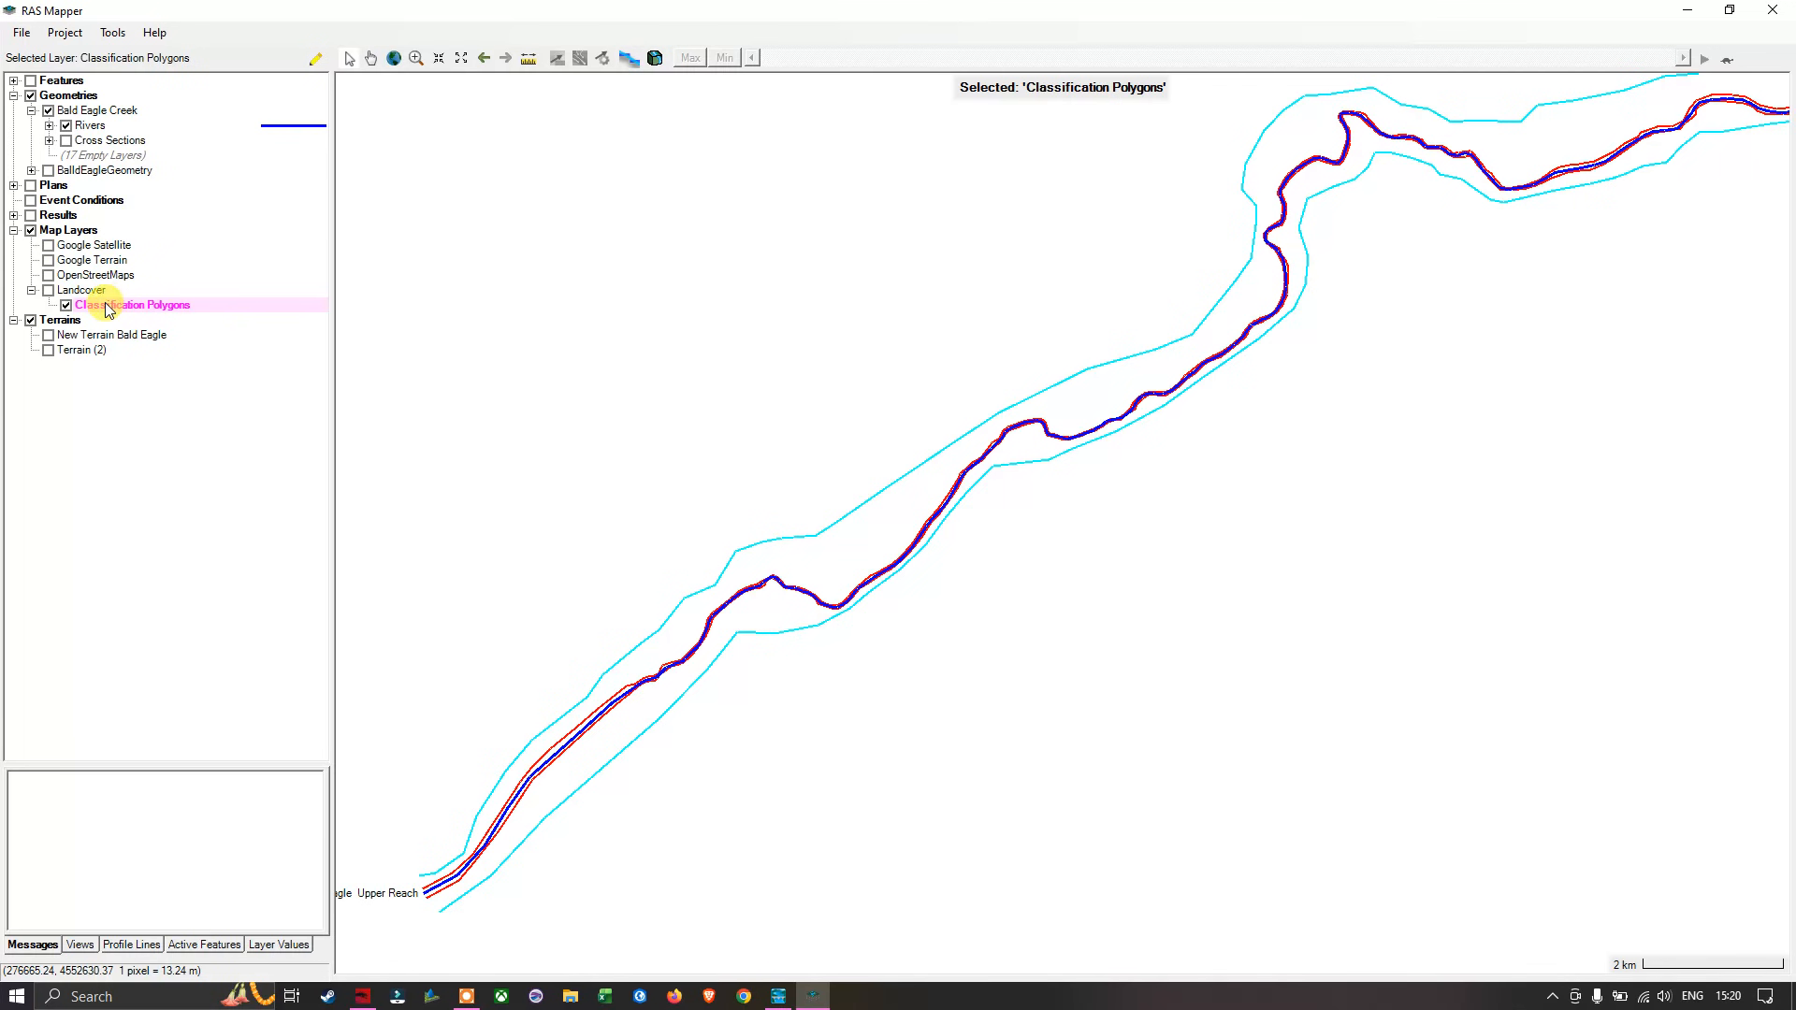
left_click(49, 291)
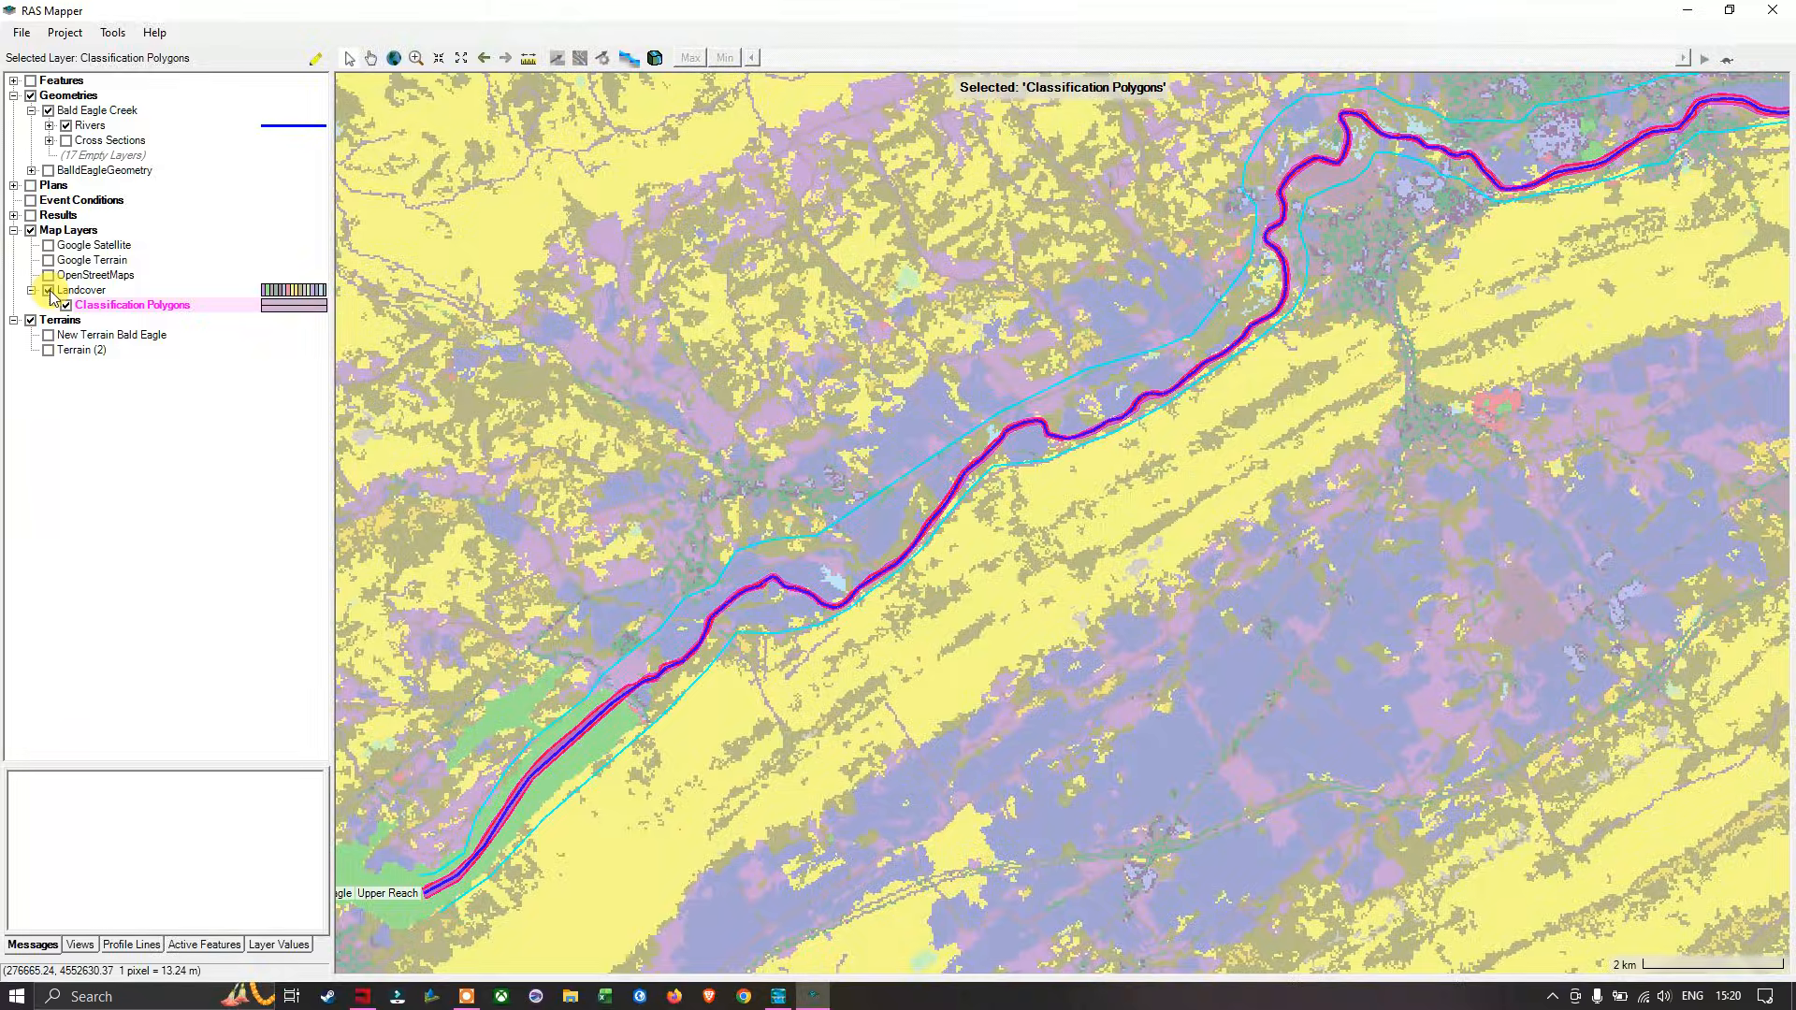
scroll(790, 606, "up", 5)
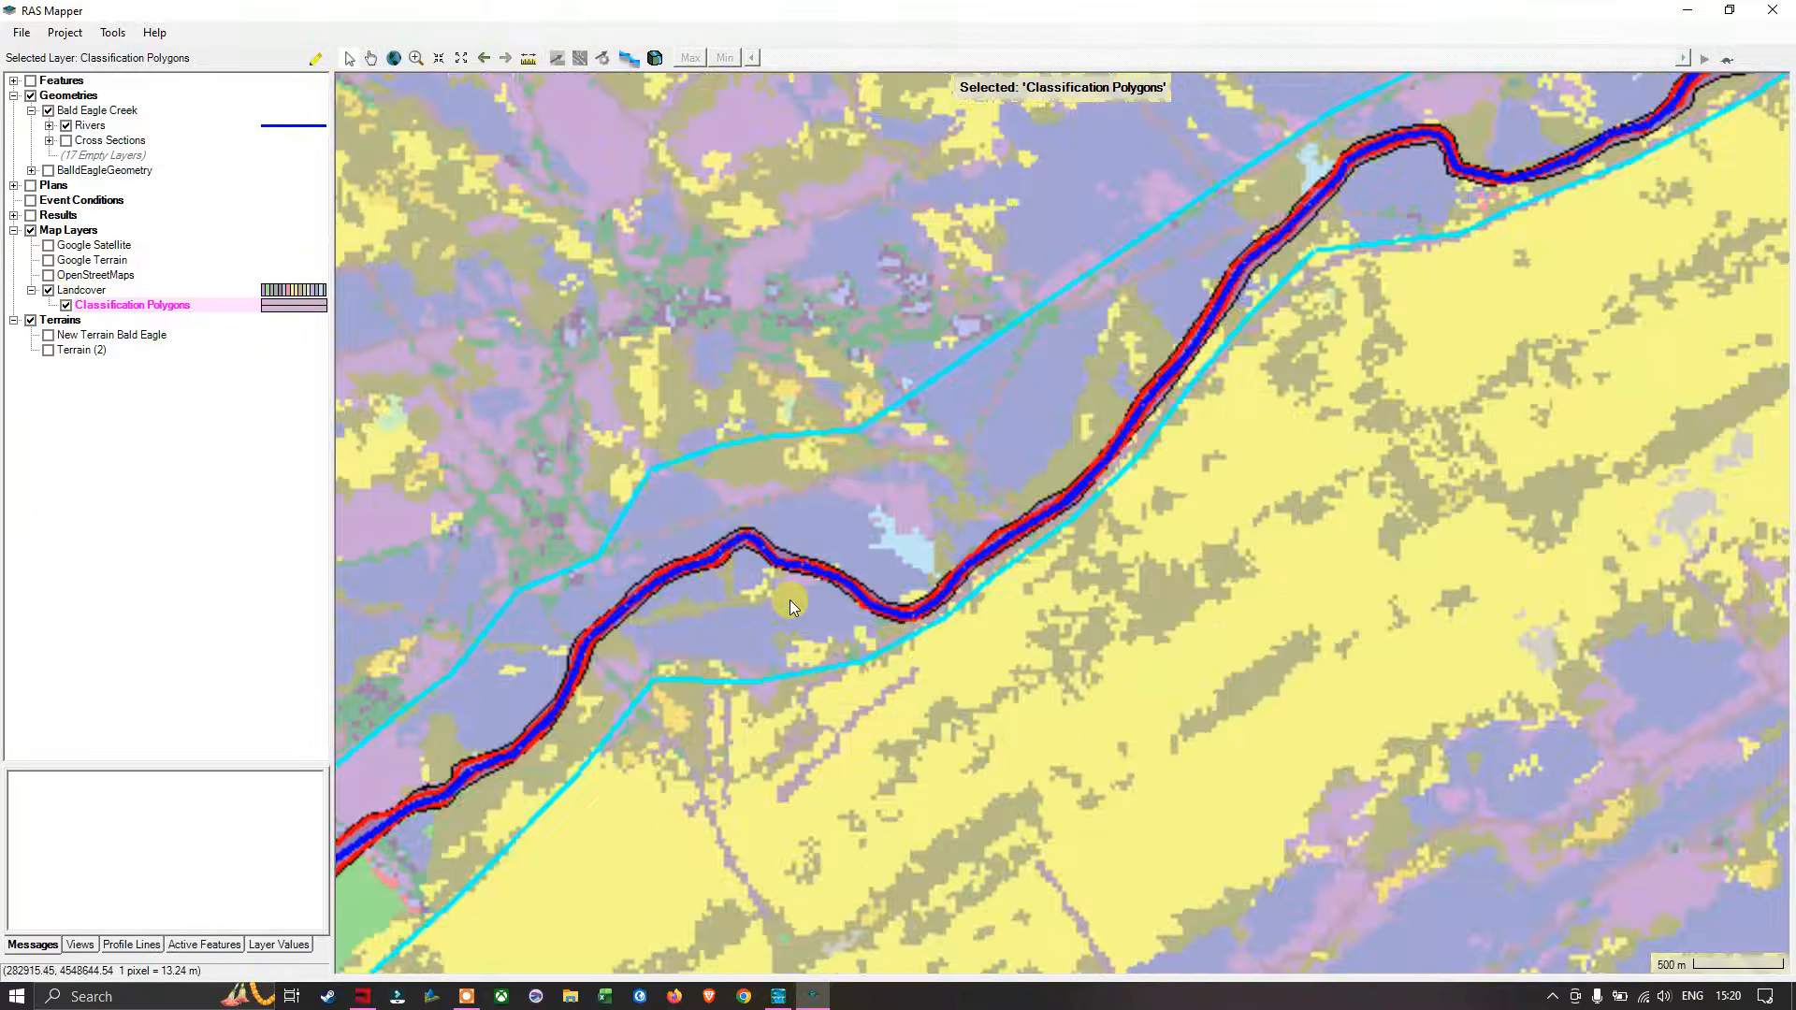
scroll(789, 606, "up", 2)
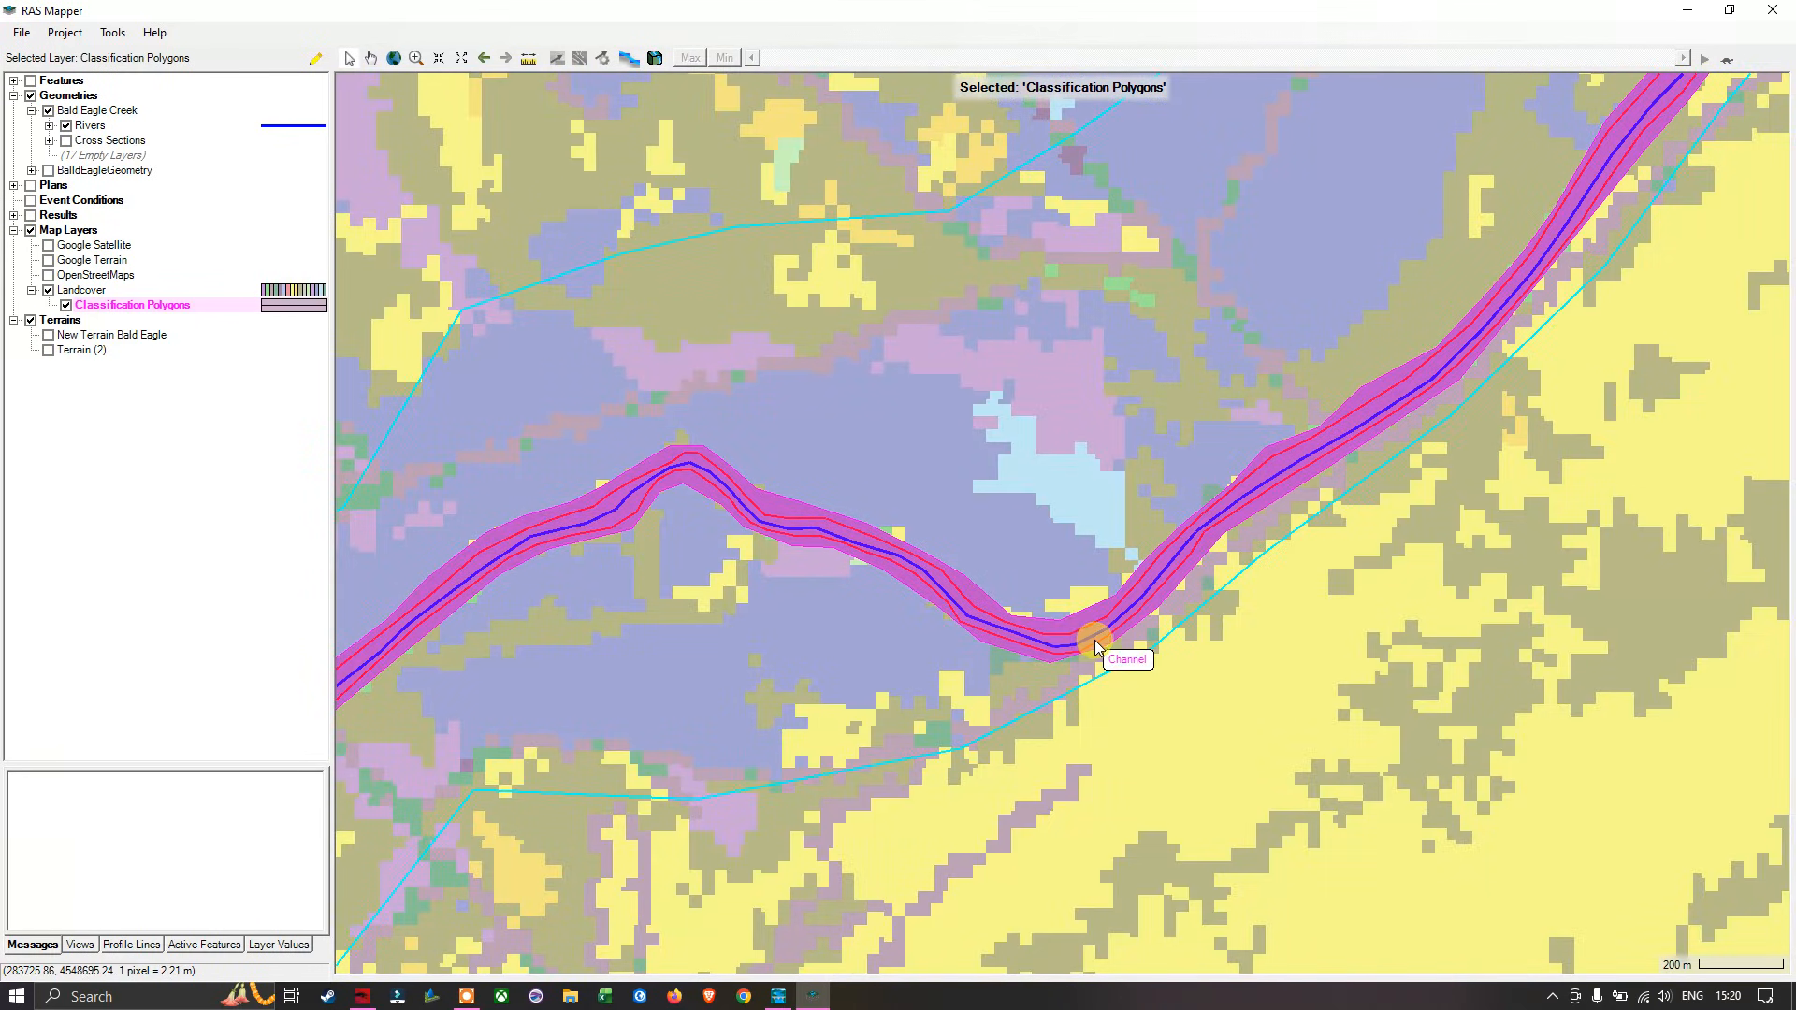
scroll(1008, 621, "down", 1)
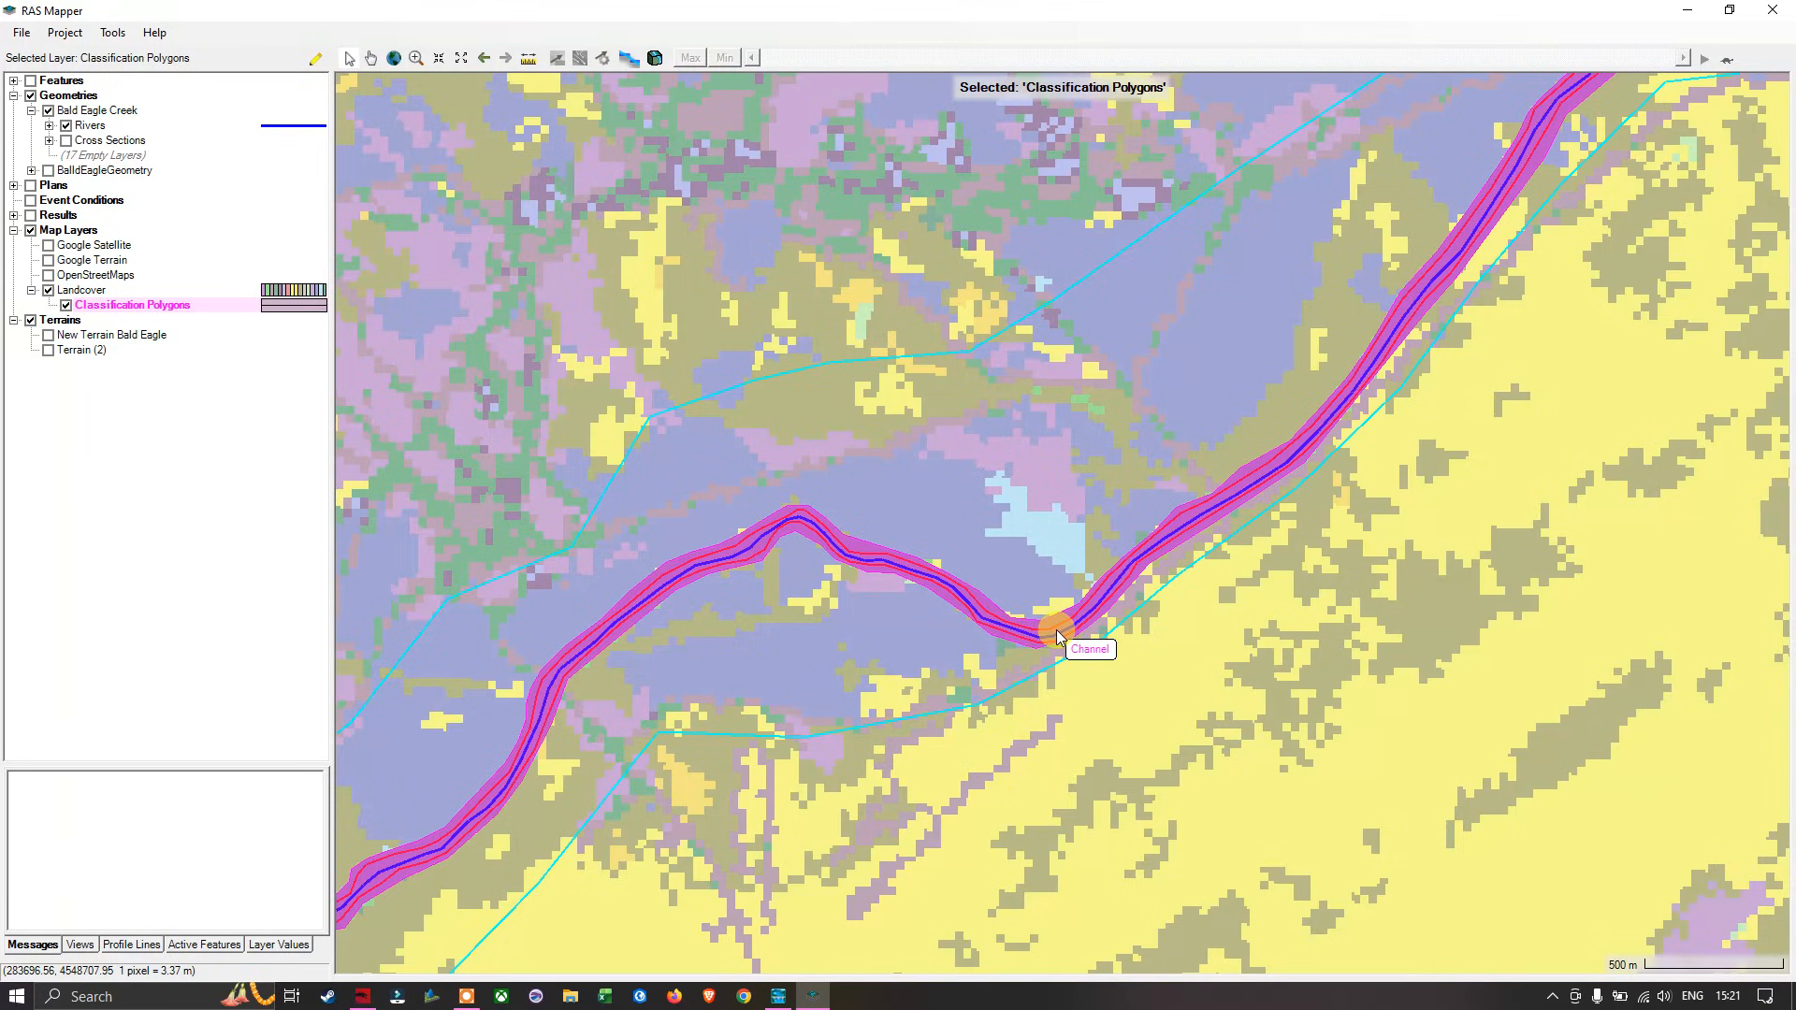
scroll(1057, 631, "down", 2)
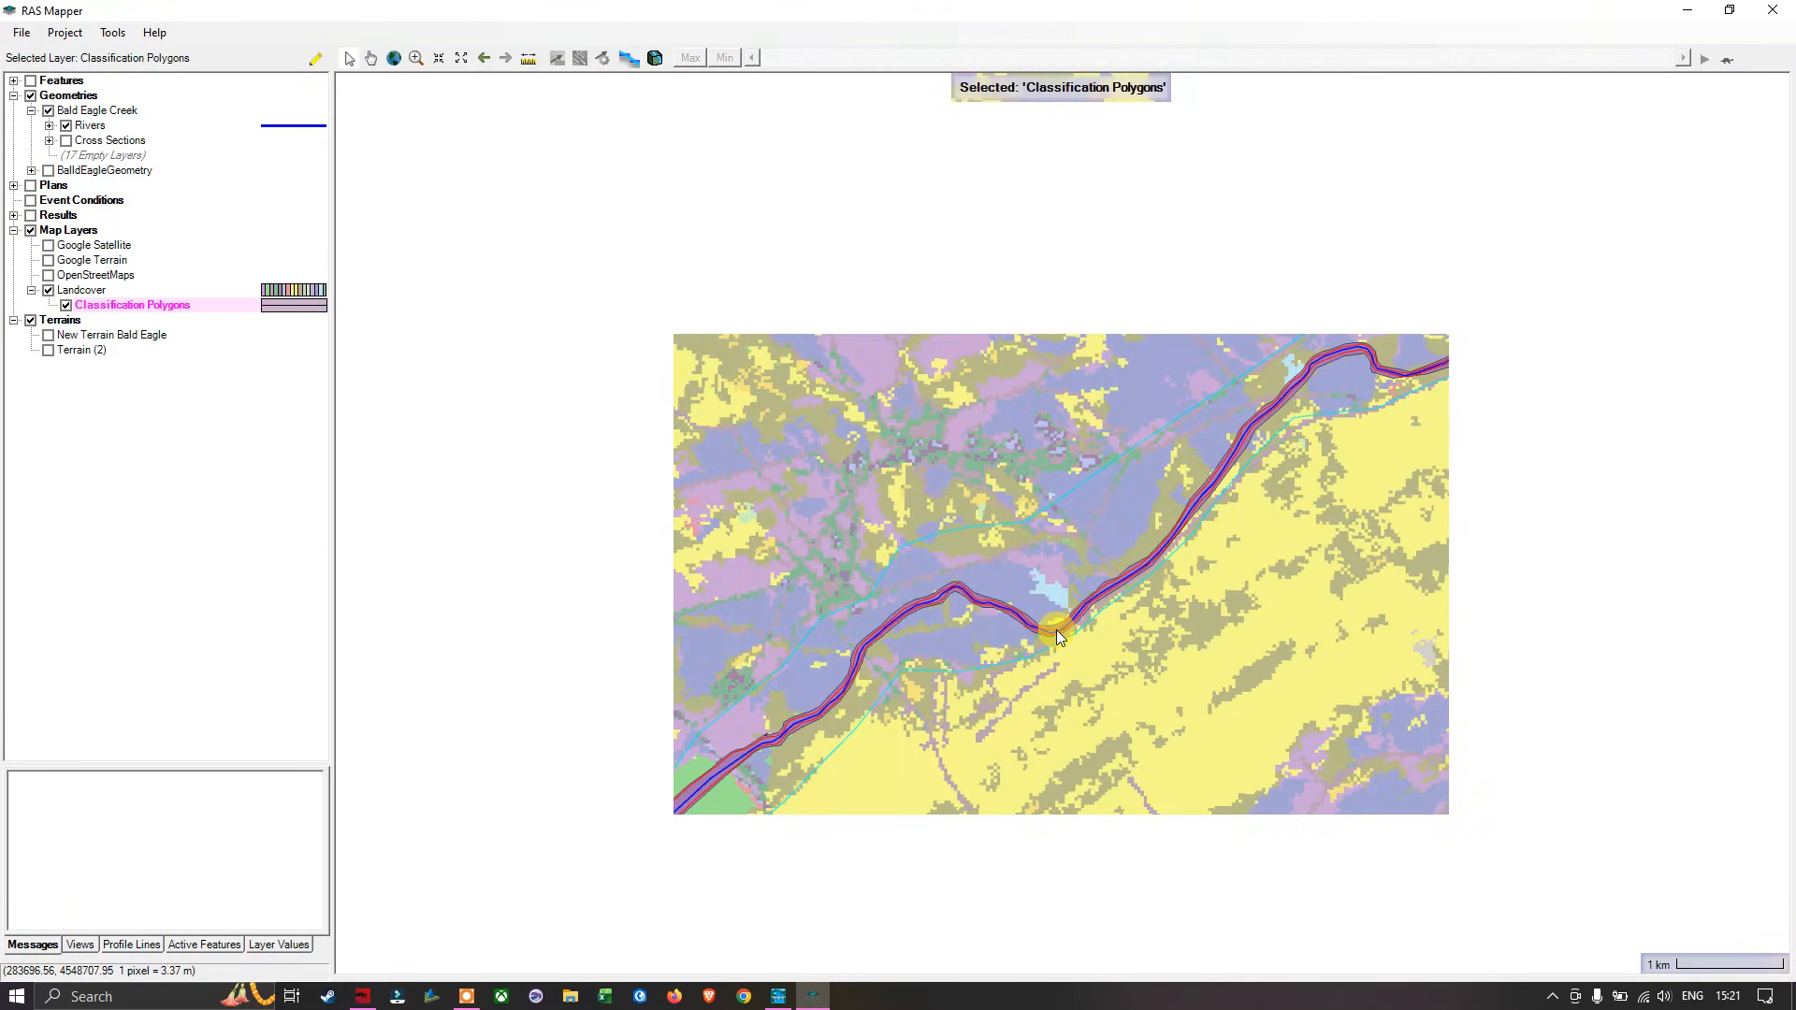
scroll(1063, 571, "down", 1)
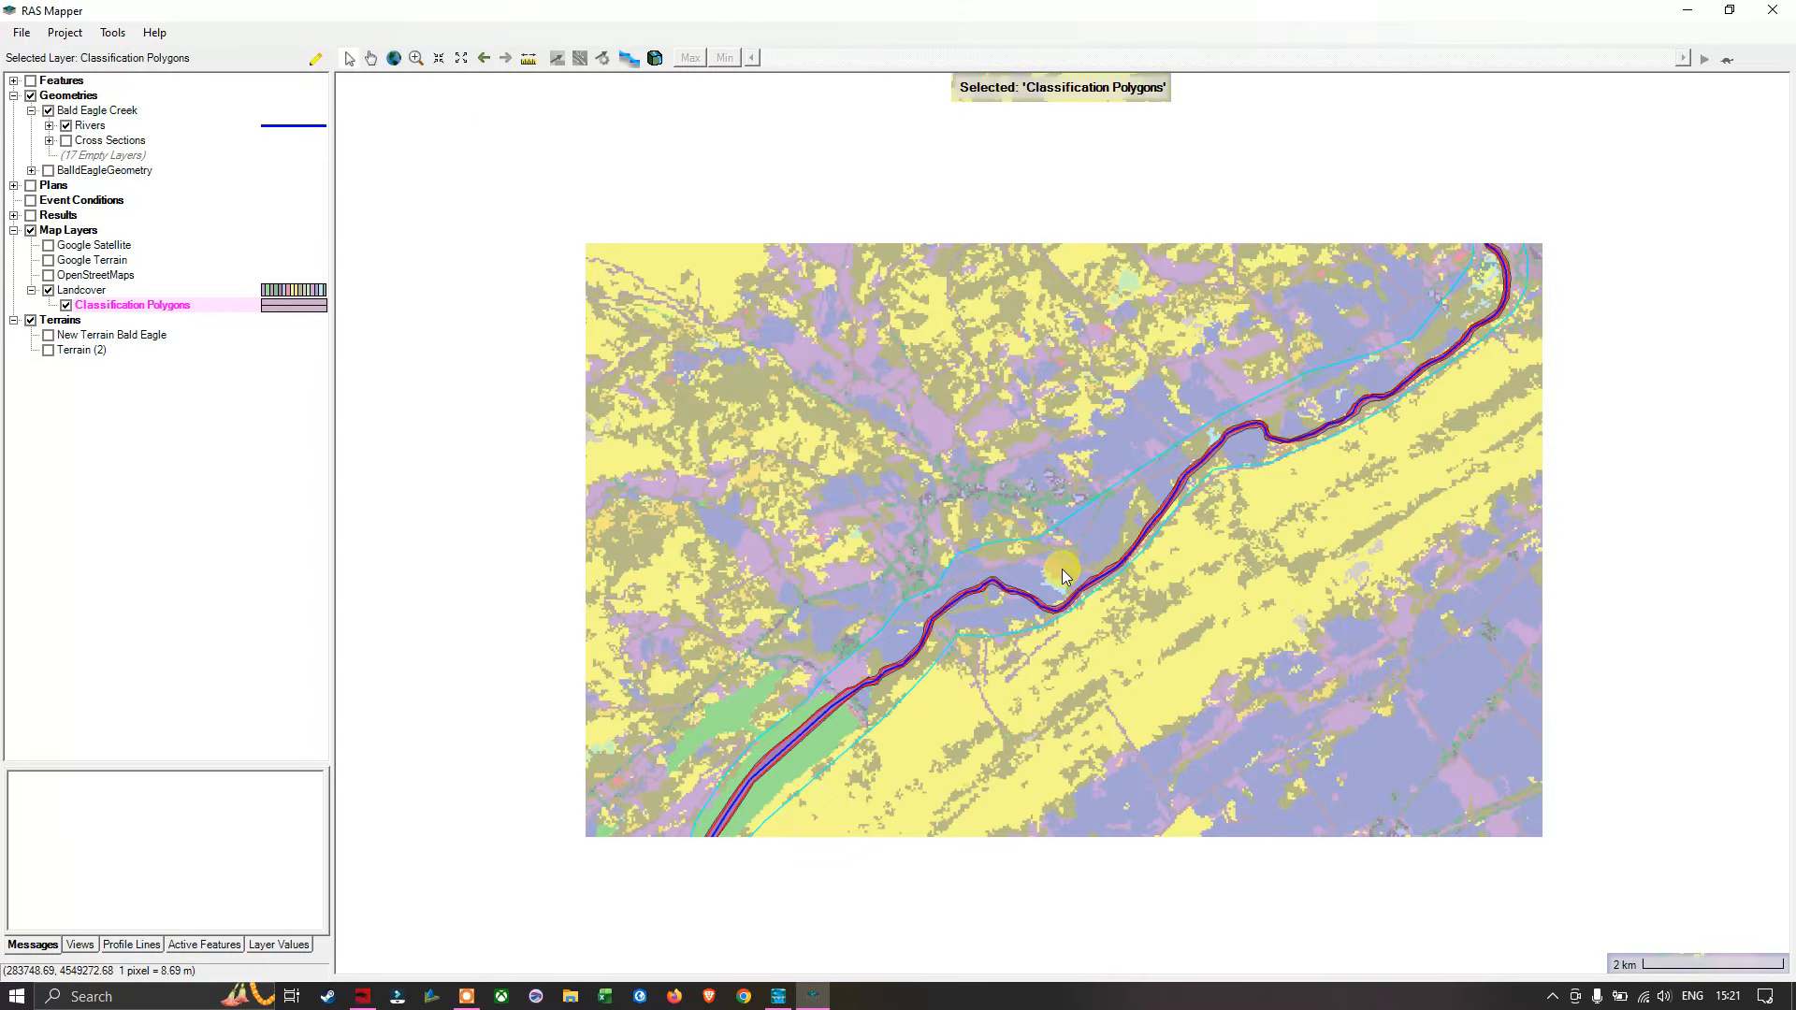
scroll(1062, 569, "up", 1)
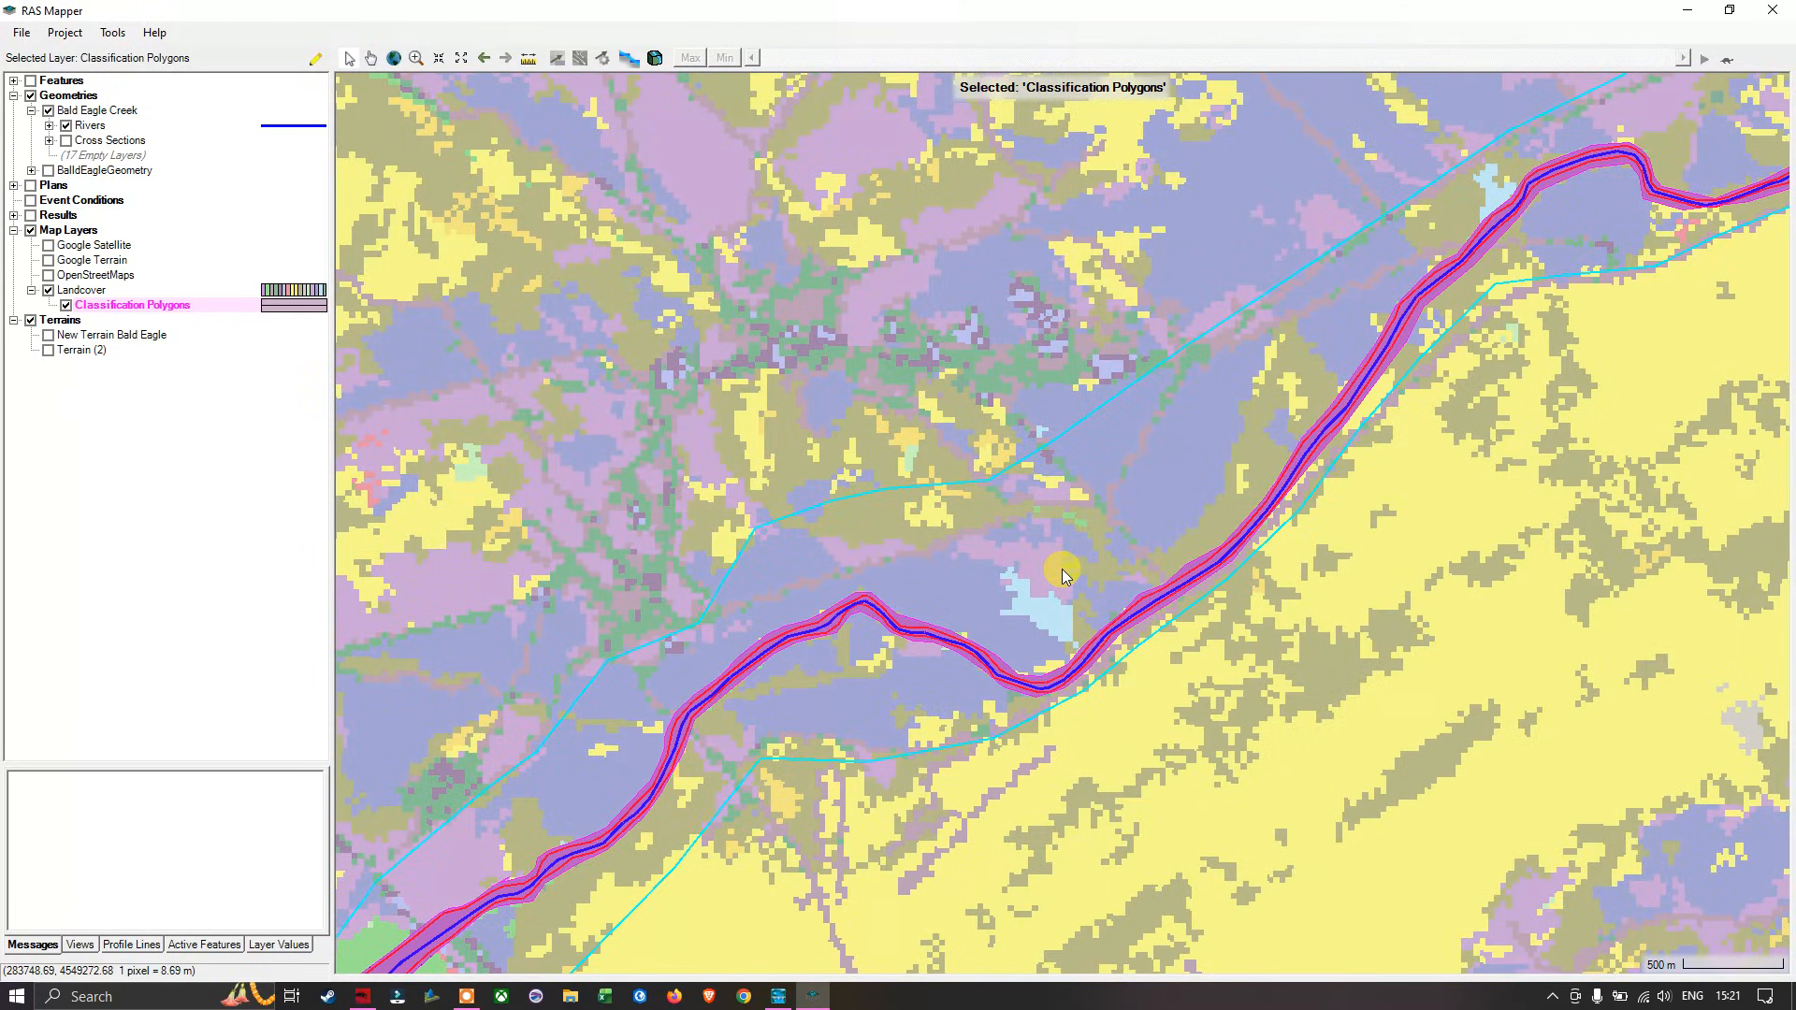